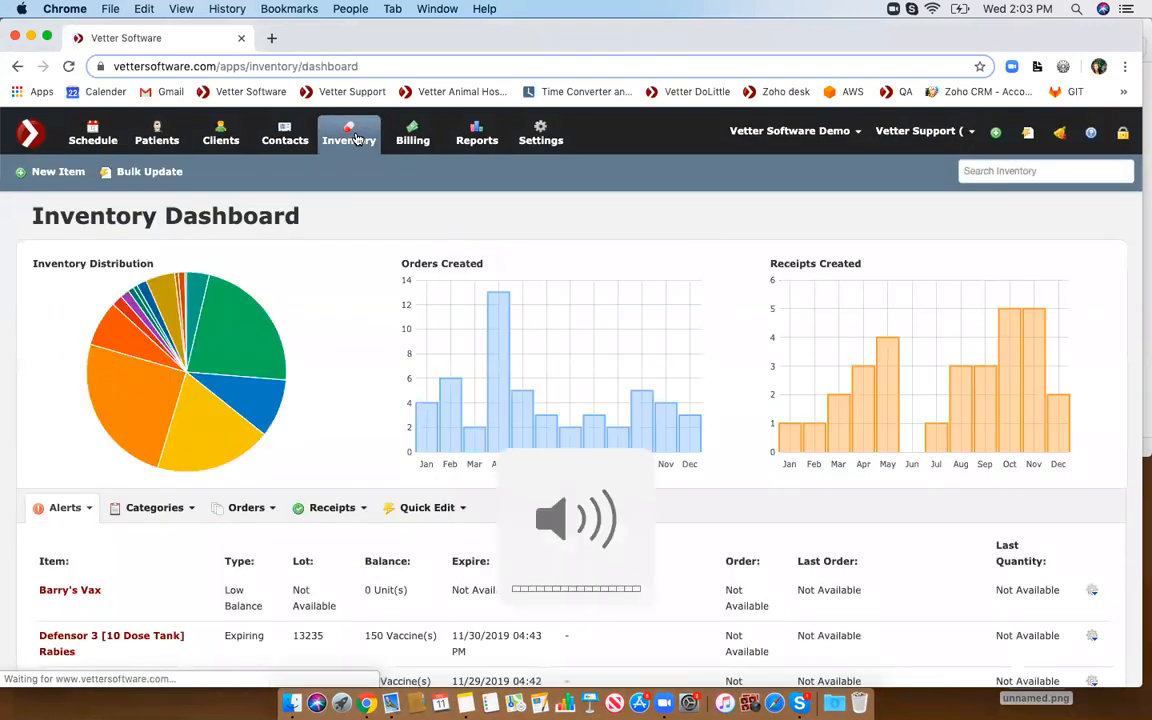
- Search the inventory for laura and open the Laura FVRCP stock item
scroll(337, 222, down, 2)
scroll(337, 222, up, 1)
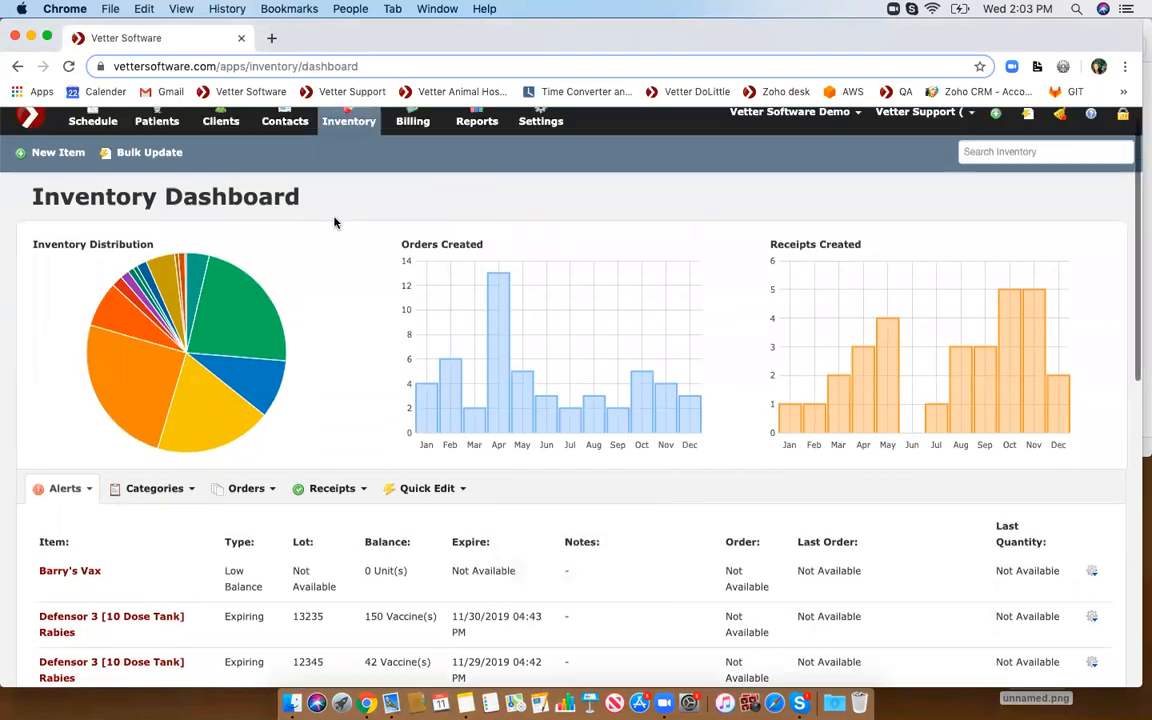
click(1005, 154)
text(laura)
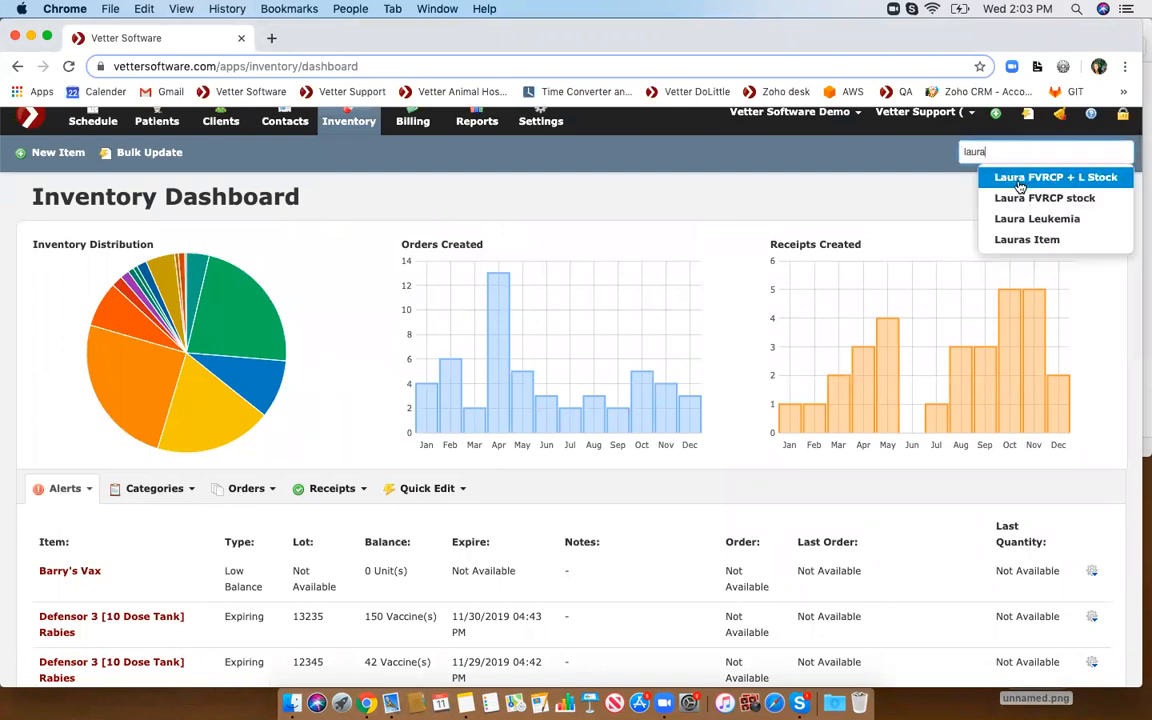
click(1016, 199)
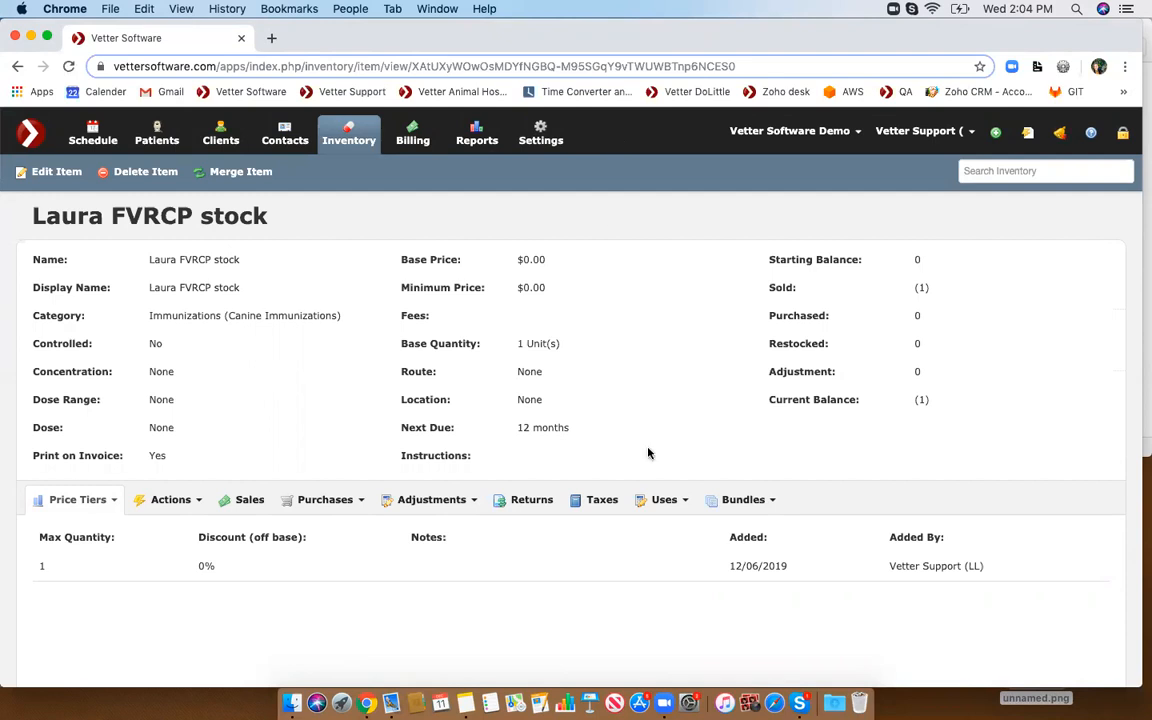
- View the list of uses for the Laura FVRCP stock item
click(660, 498)
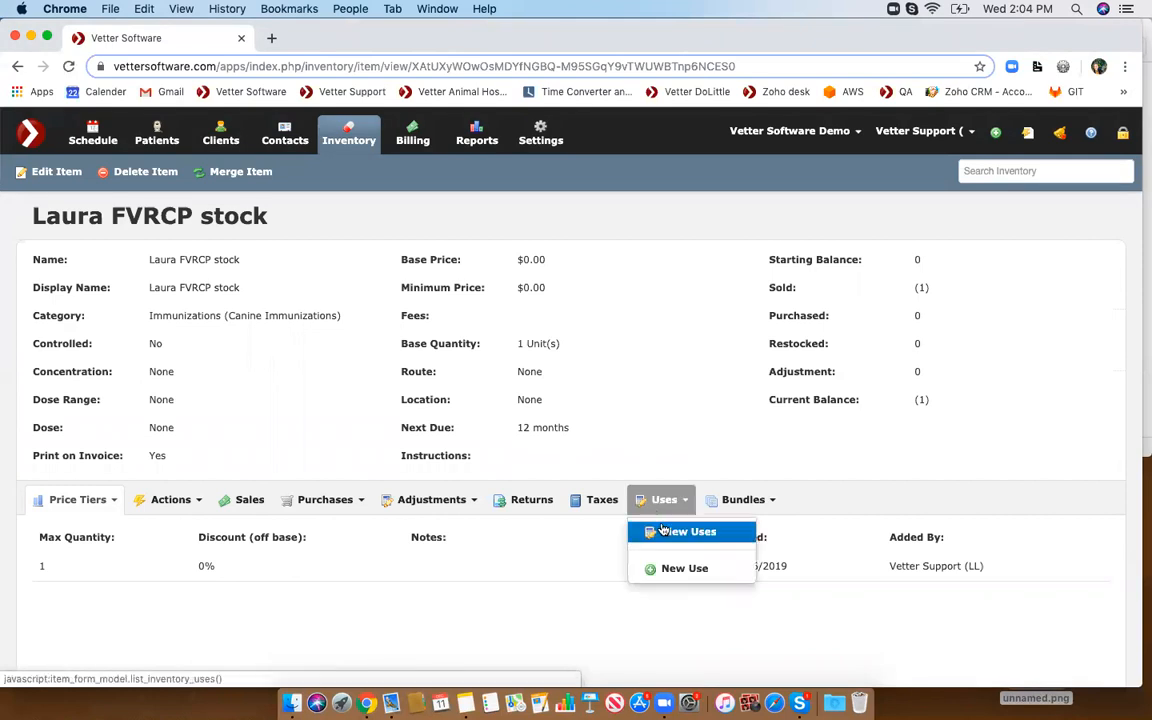
click(655, 531)
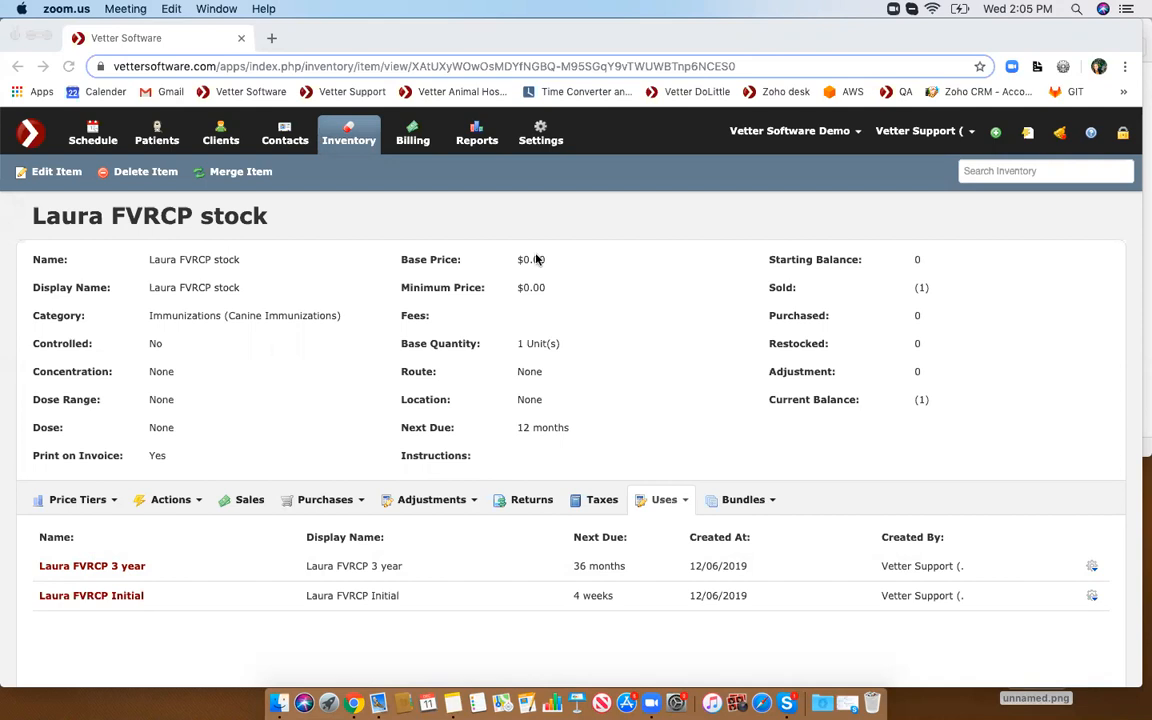
click(972, 171)
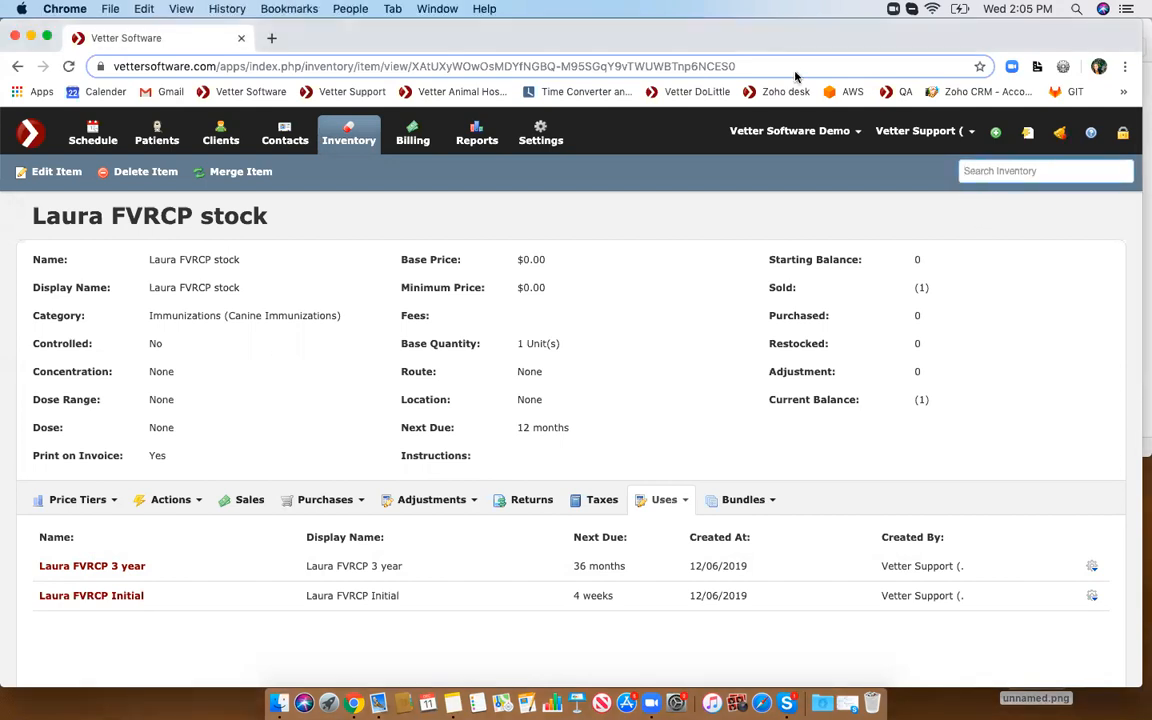
- Open the Inventory dashboard in a new tab, search for fvrc and open the Laura FVRCP + L Stock item
right_click(354, 132)
click(372, 141)
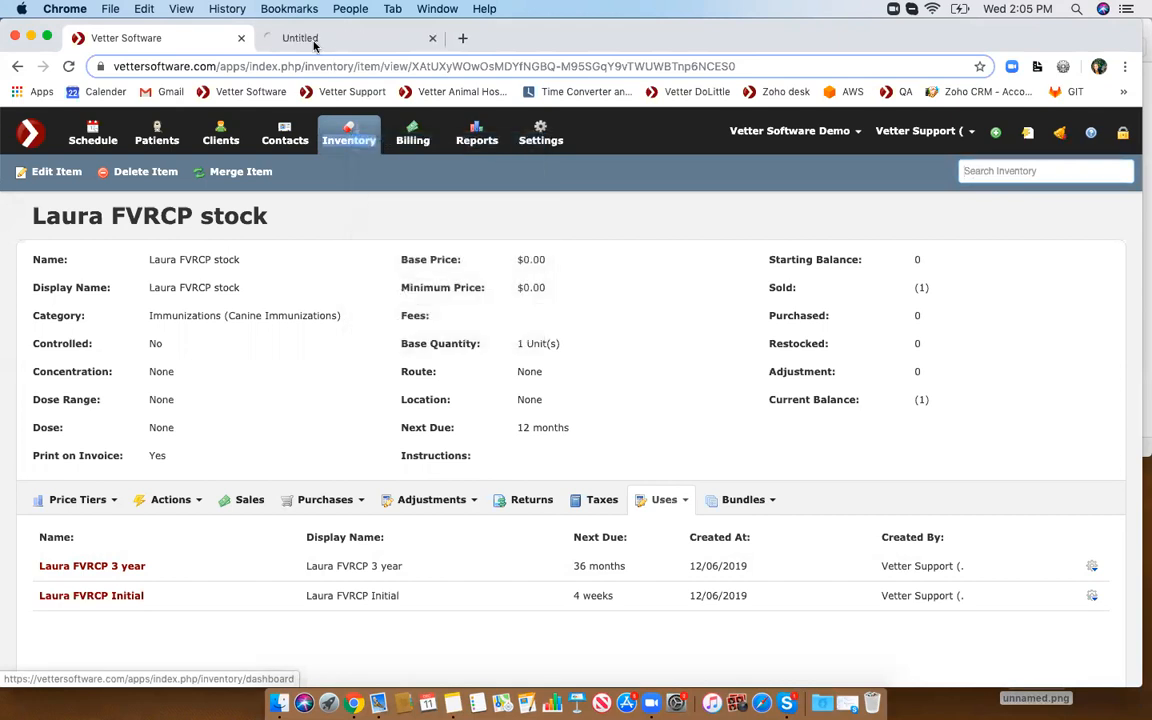
click(306, 38)
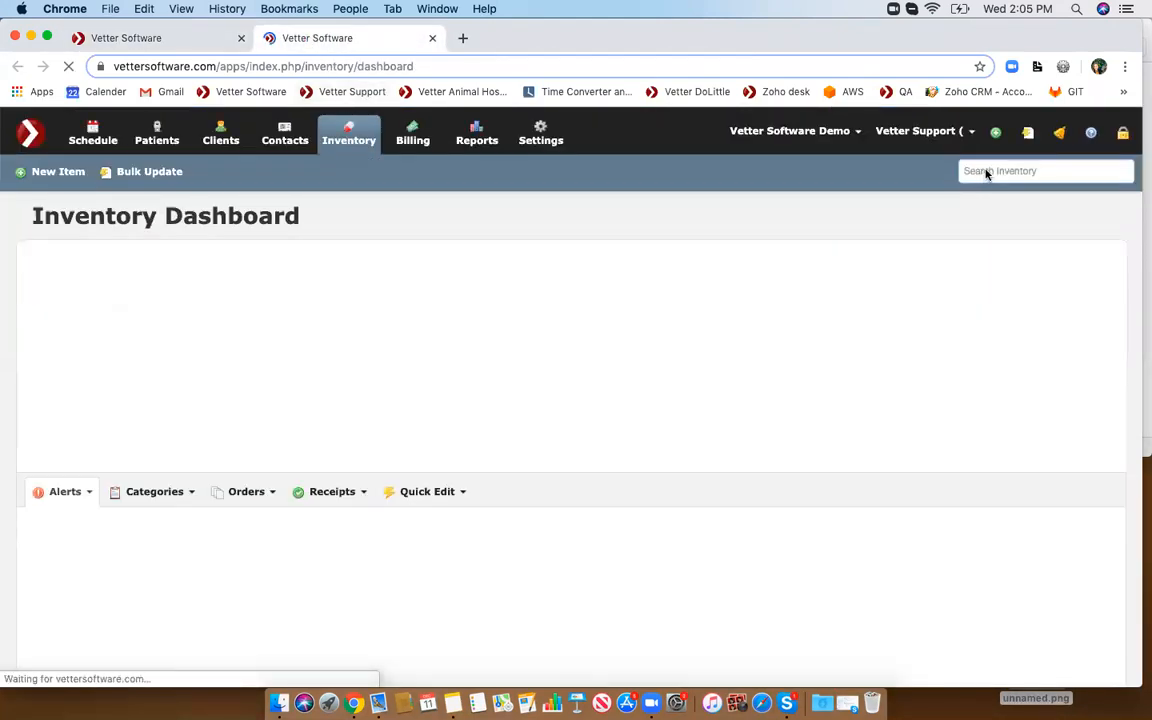
click(985, 172)
text(fvrc)
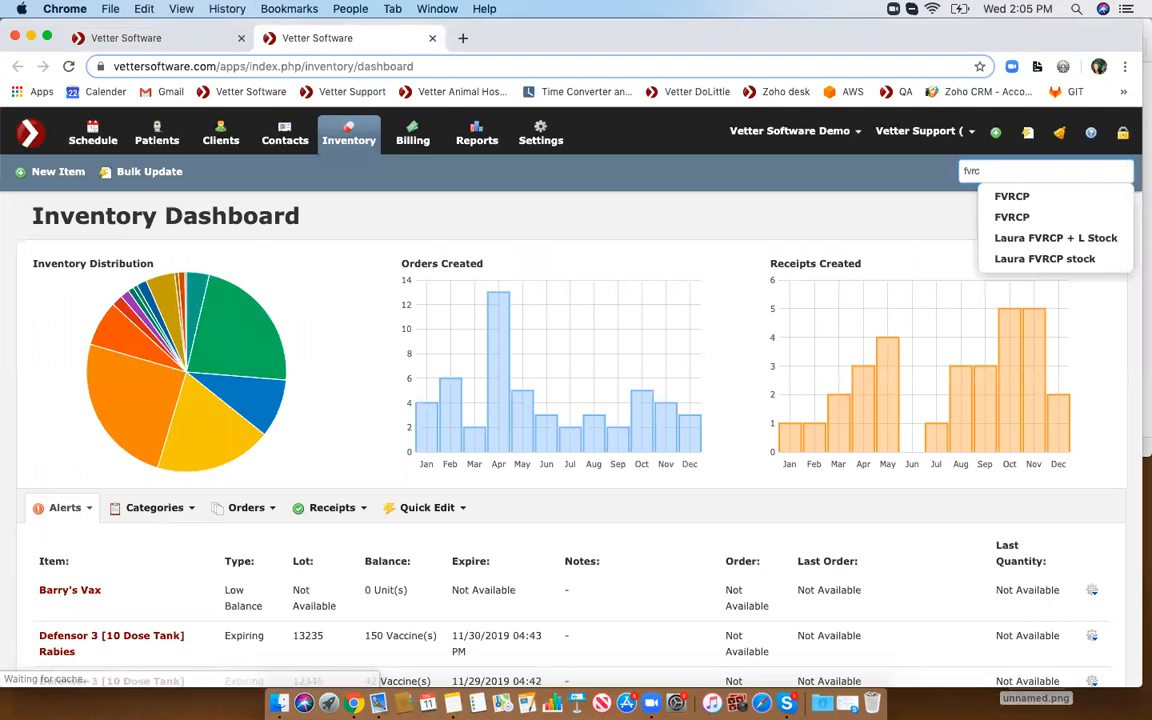
click(1023, 238)
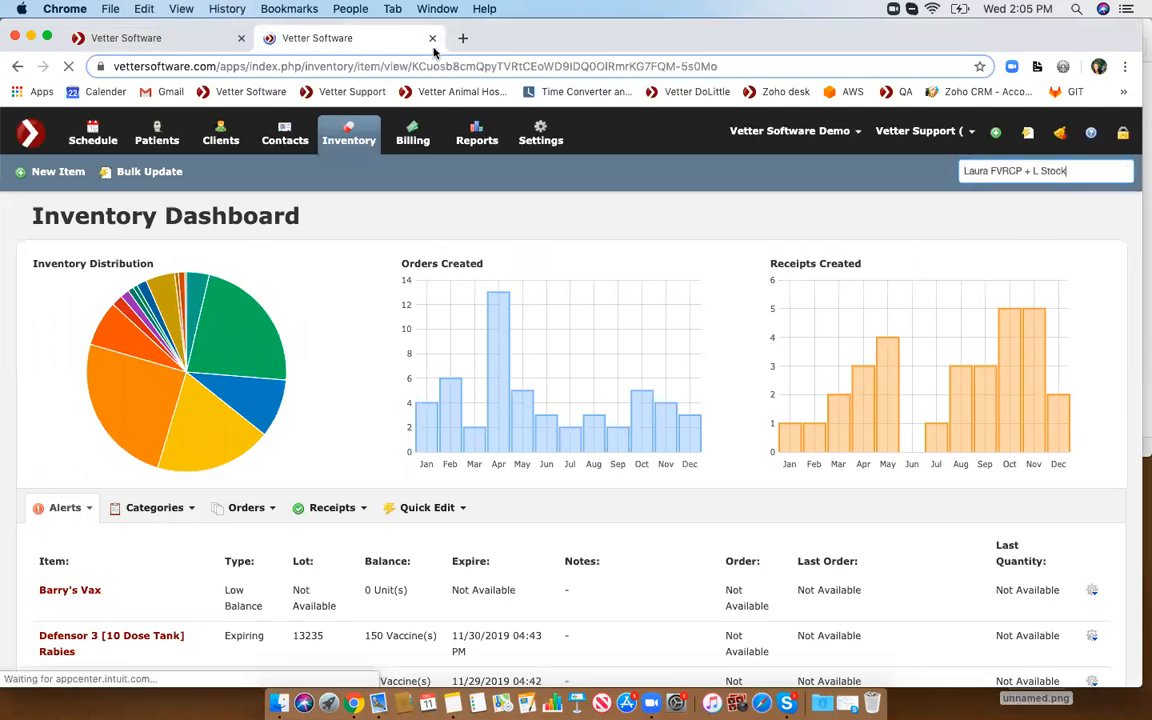
- Open the Inventory dashboard in another new tab, search for leuk and open the Laura Leukemia item
right_click(358, 126)
click(398, 123)
click(515, 38)
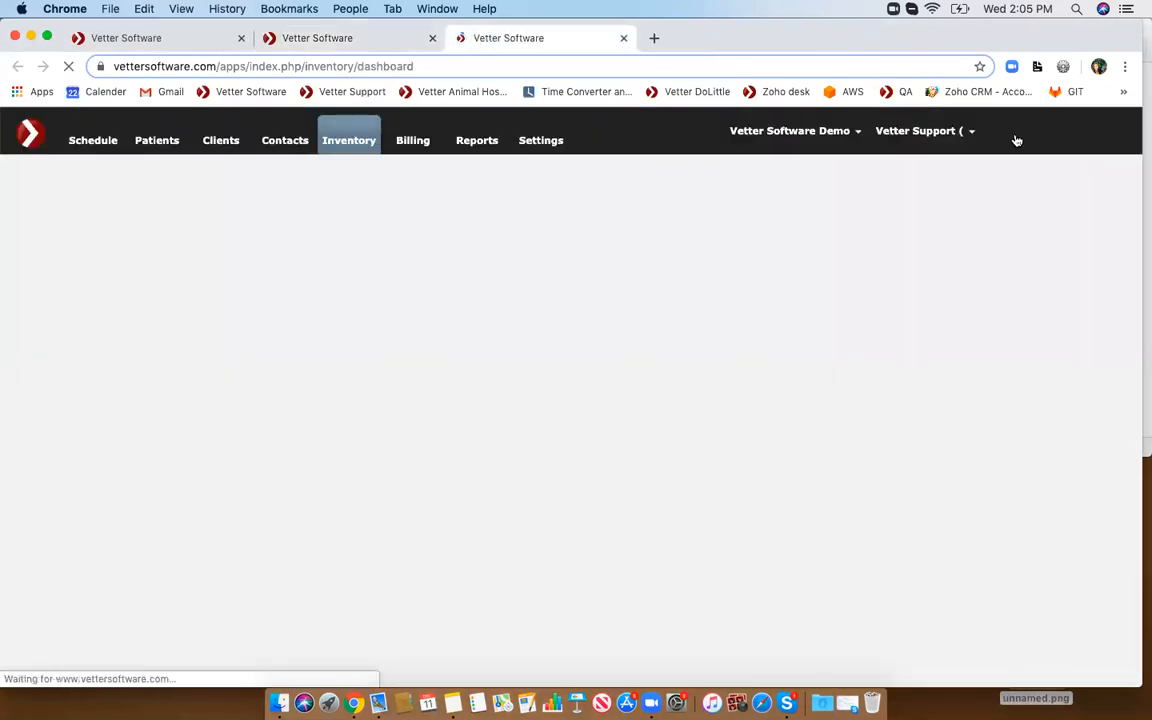
click(1021, 171)
text(leuk)
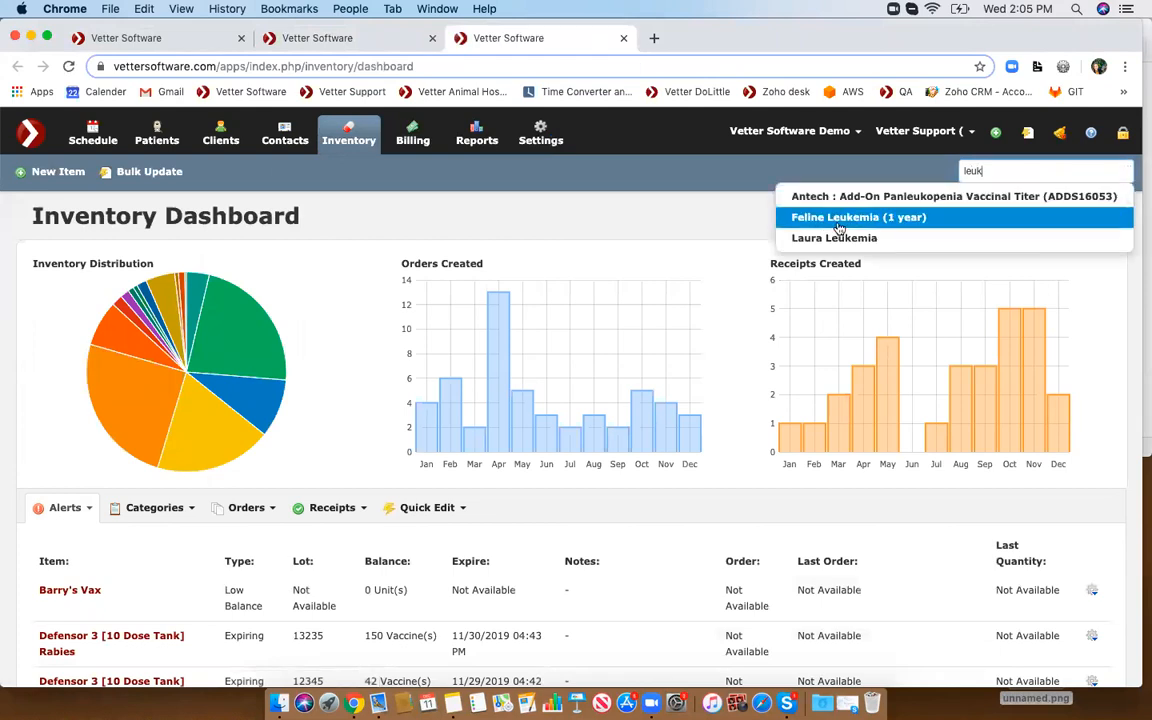
click(834, 238)
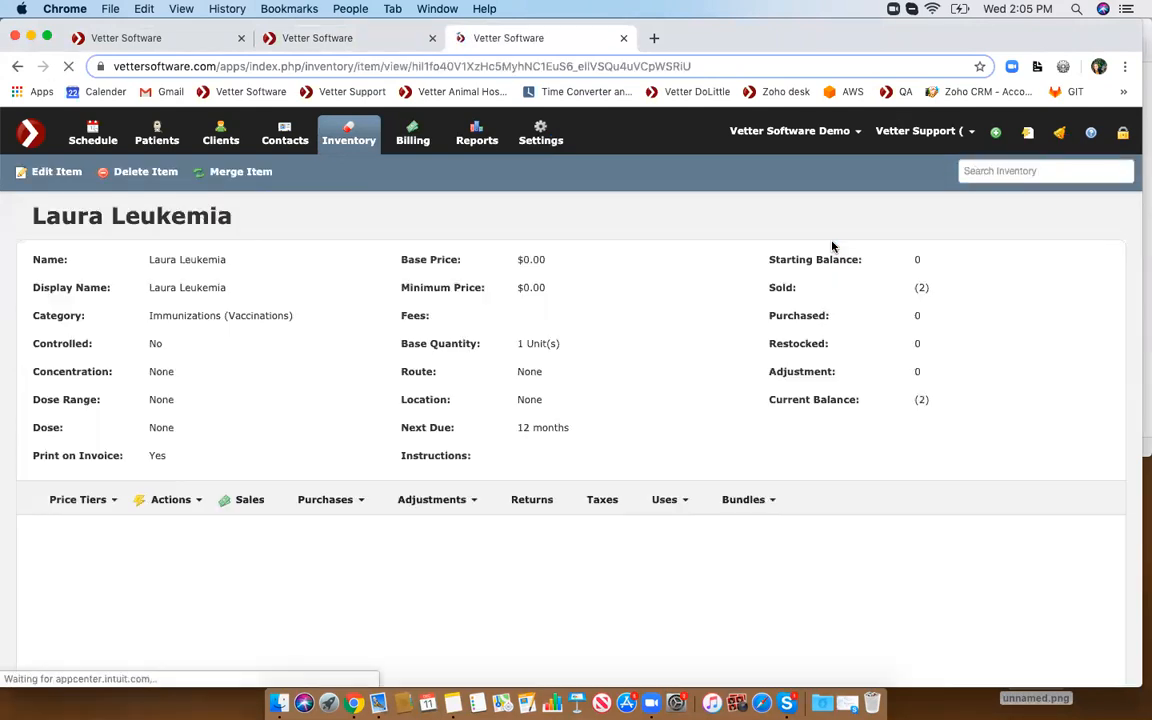
- Switch between the open item tabs to compare the three inventory items
click(339, 46)
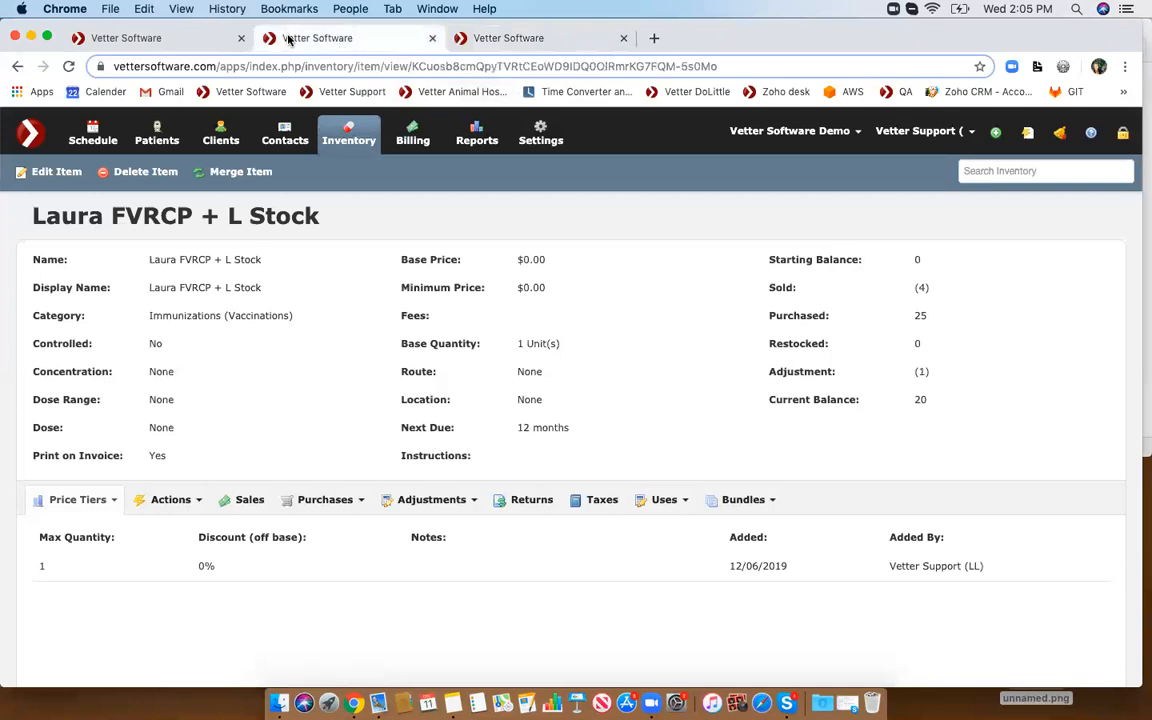
click(532, 38)
click(172, 41)
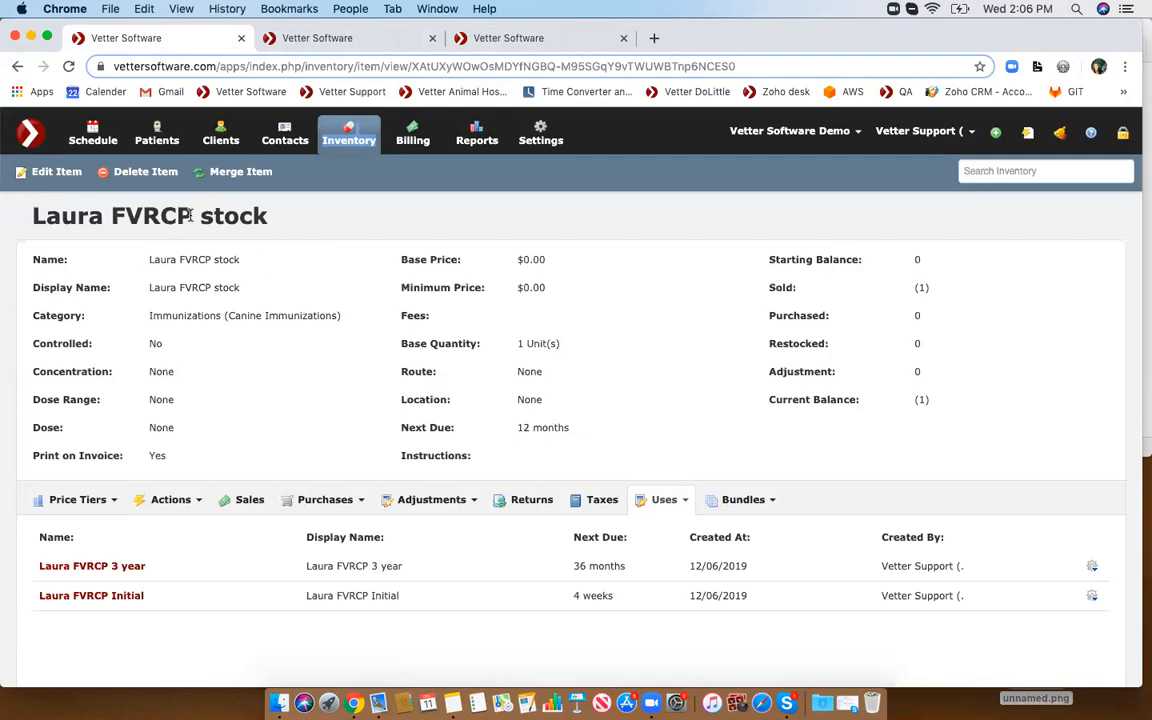
scroll(301, 427, down, 2)
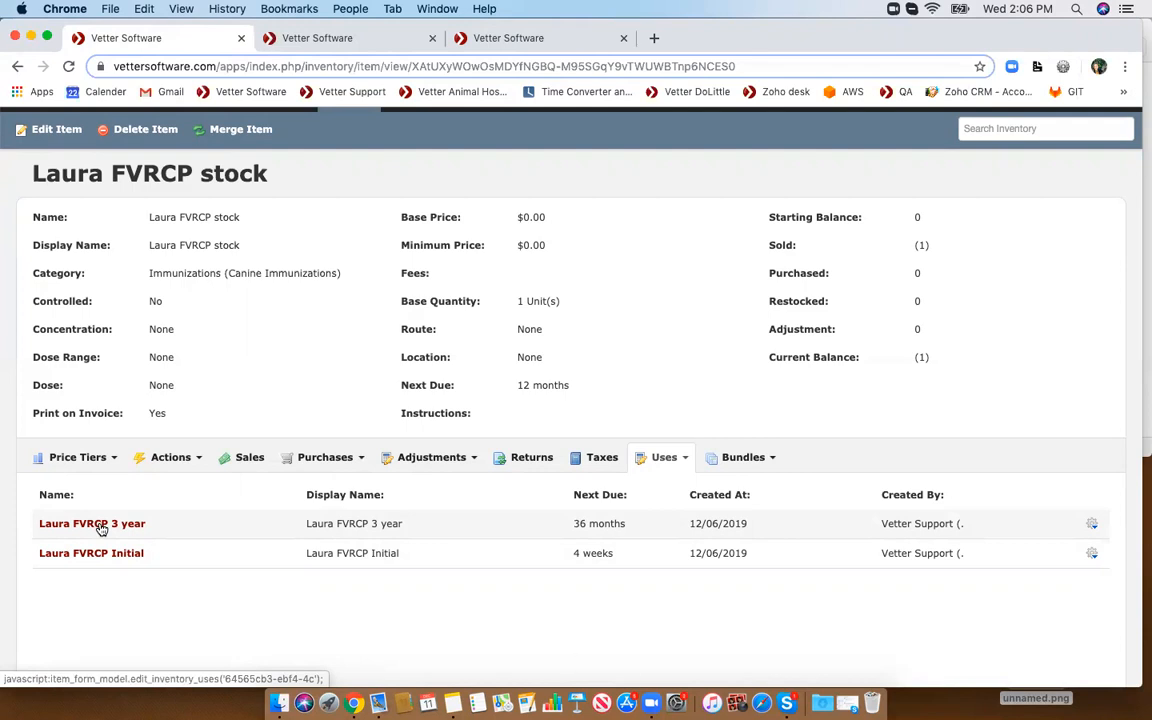
scroll(162, 383, up, 1)
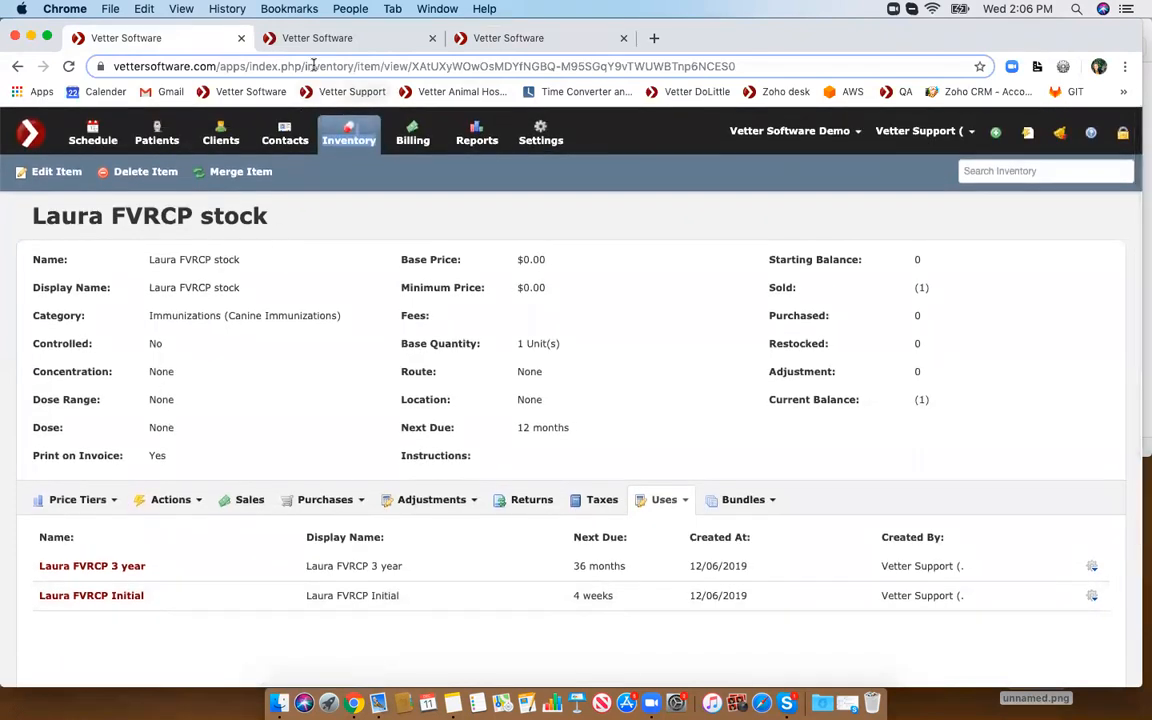
click(470, 38)
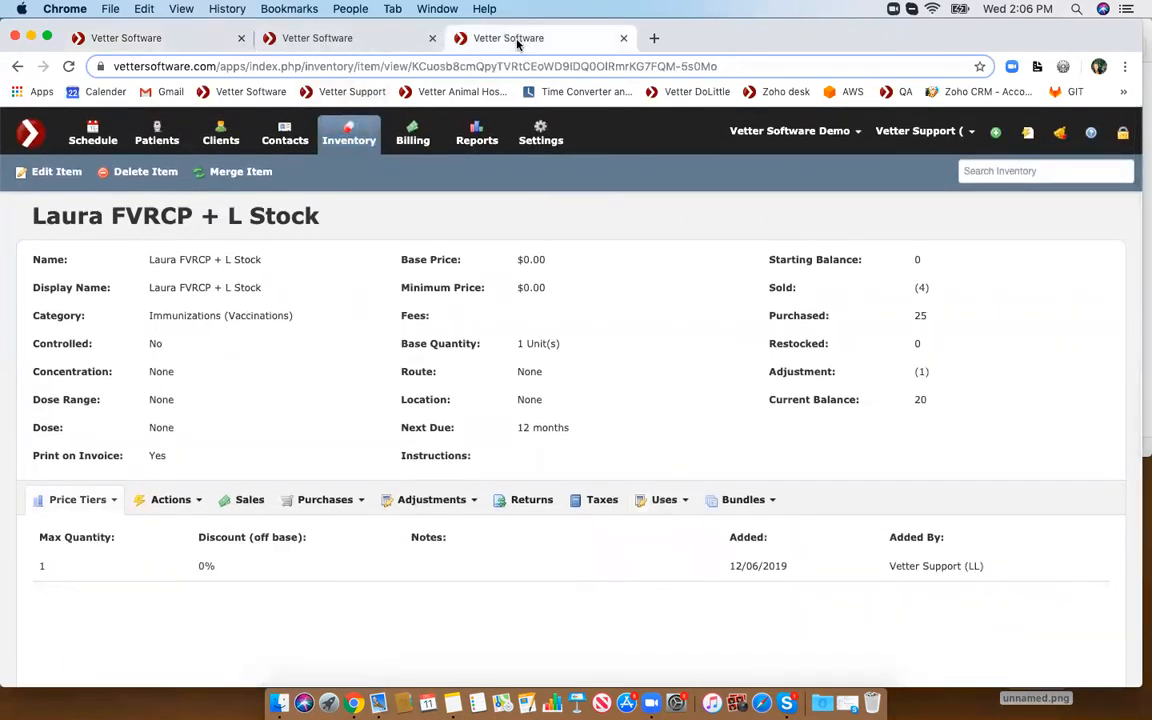
click(360, 40)
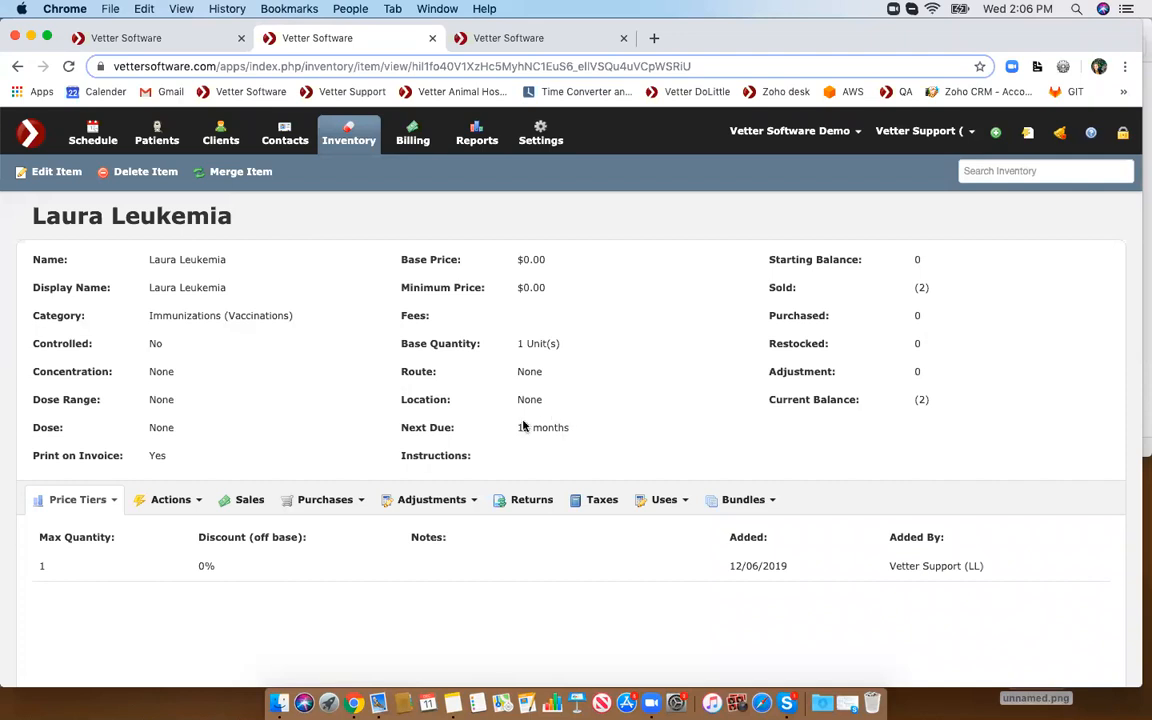
- View the uses and then the actions of the Laura Leukemia item
click(663, 499)
click(662, 535)
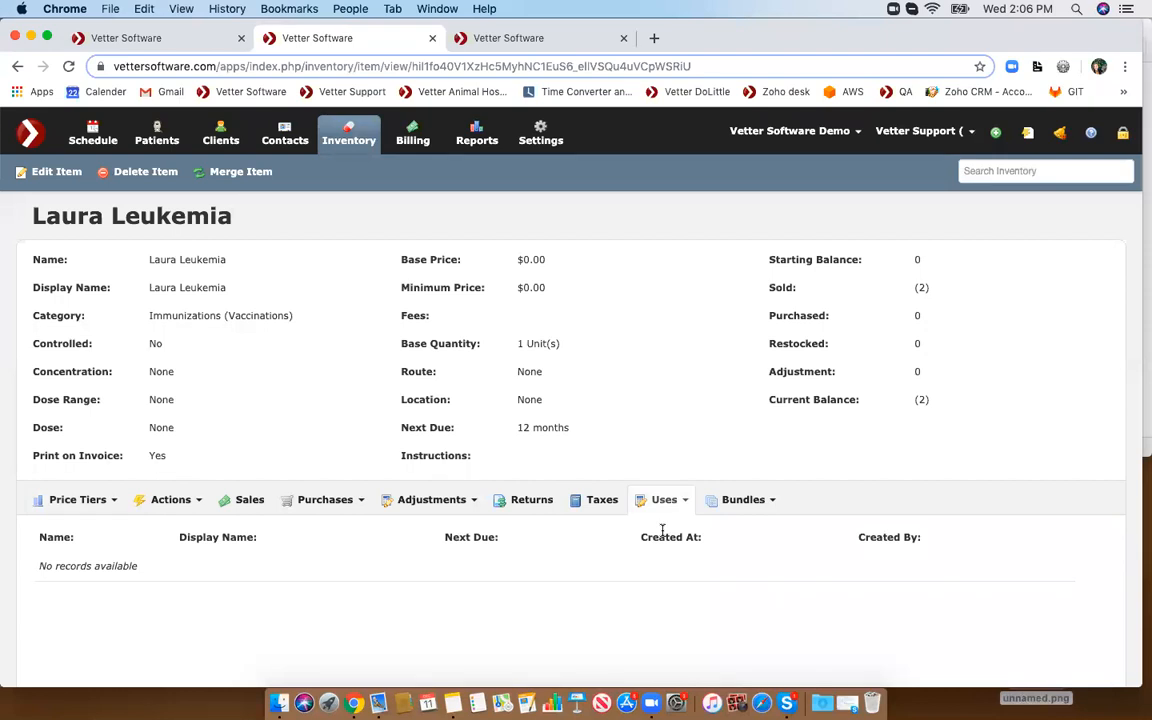
click(170, 500)
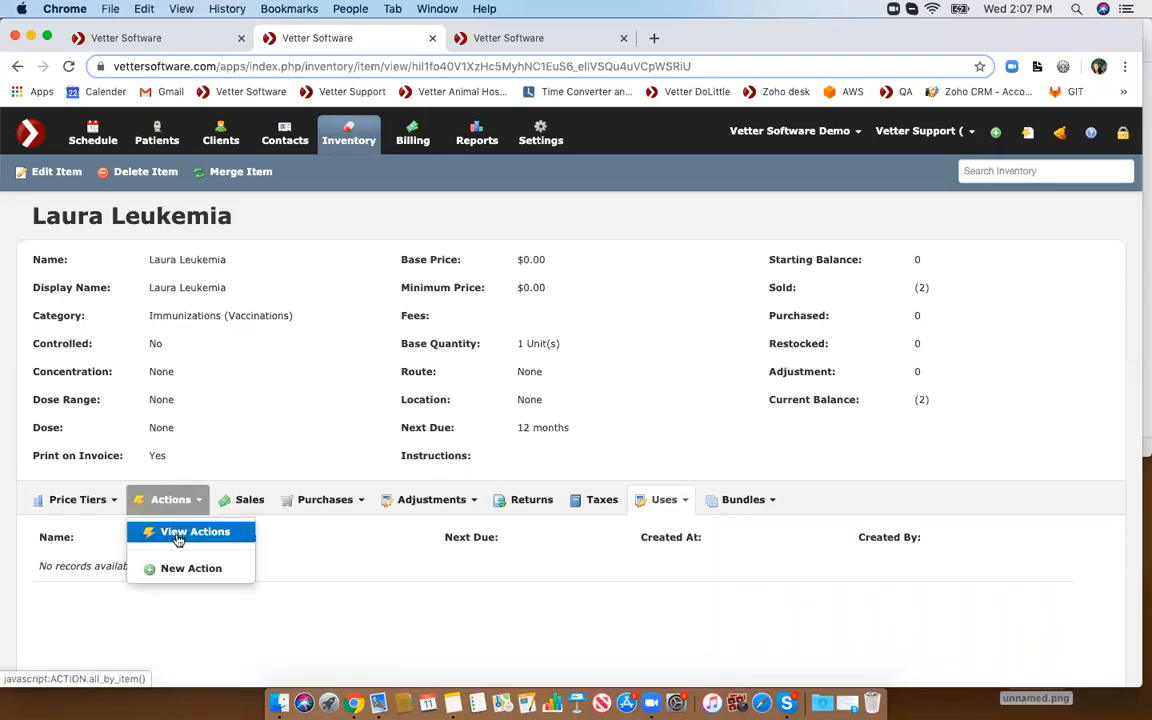
click(178, 538)
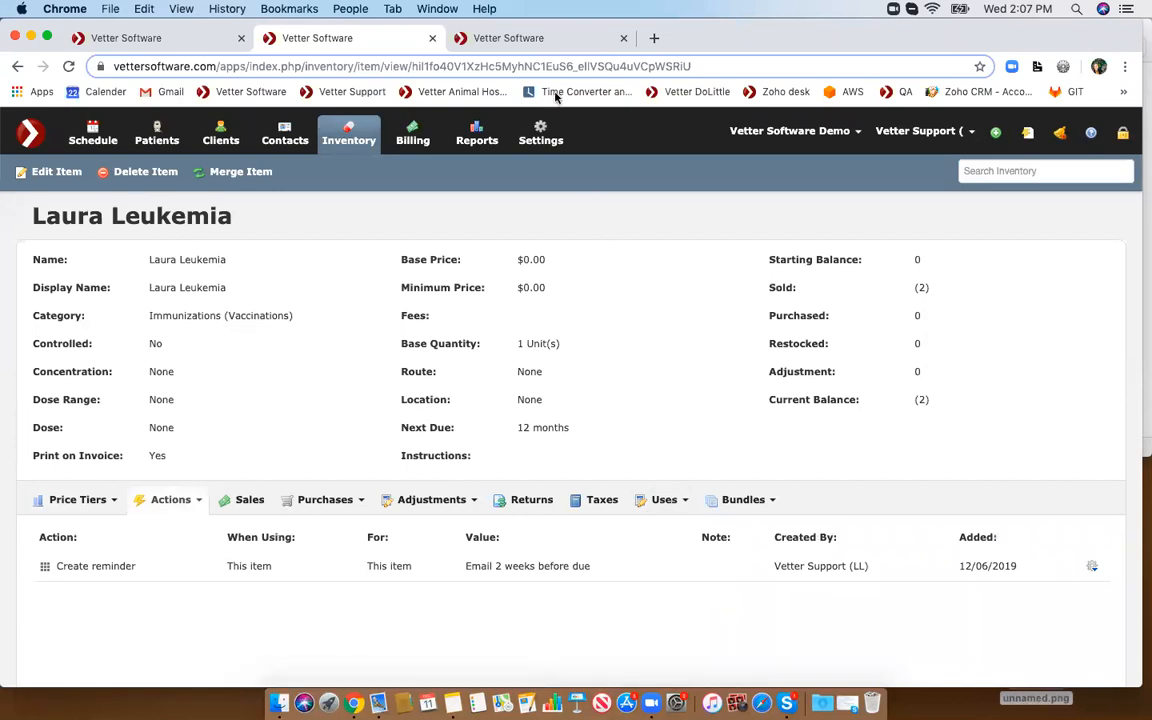
- Open the Help Desk support portal in a new tab from the help menu
click(518, 40)
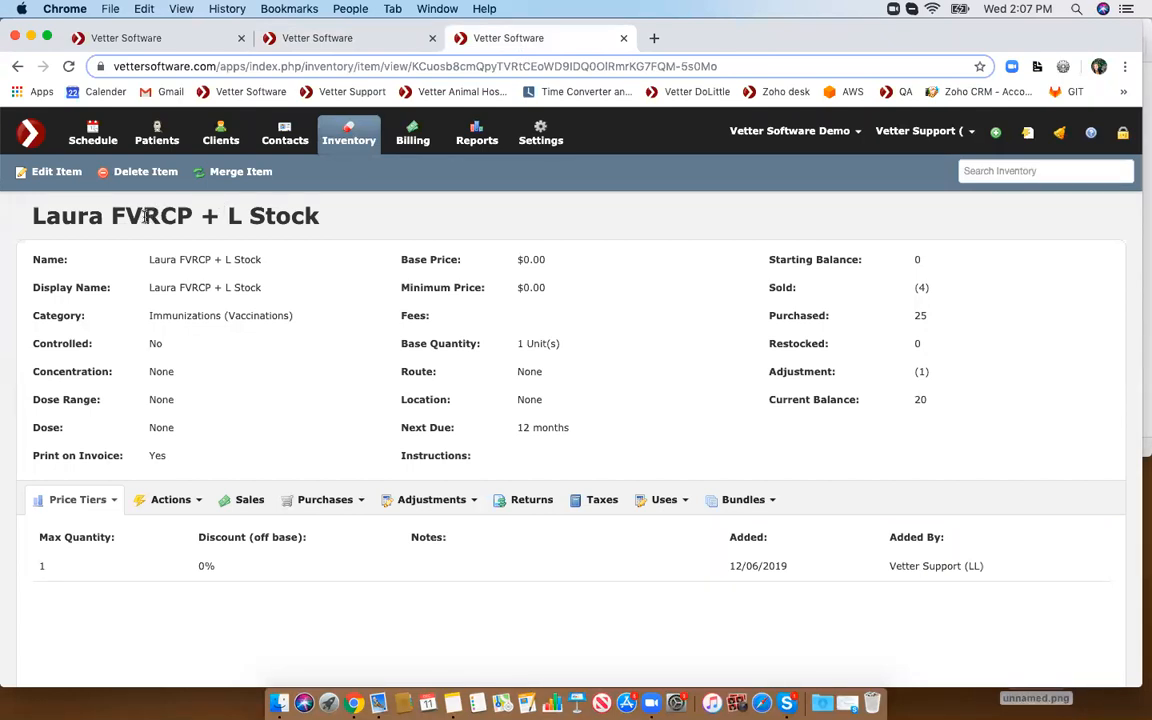
click(1091, 131)
right_click(1030, 161)
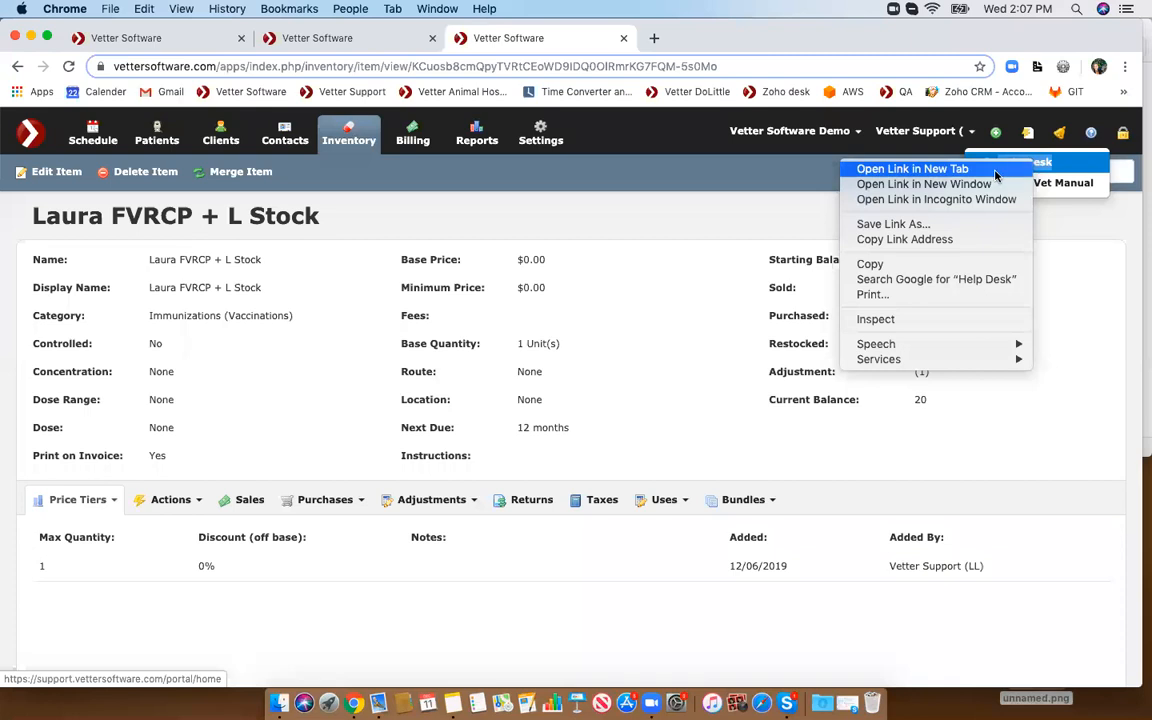
click(955, 168)
click(697, 38)
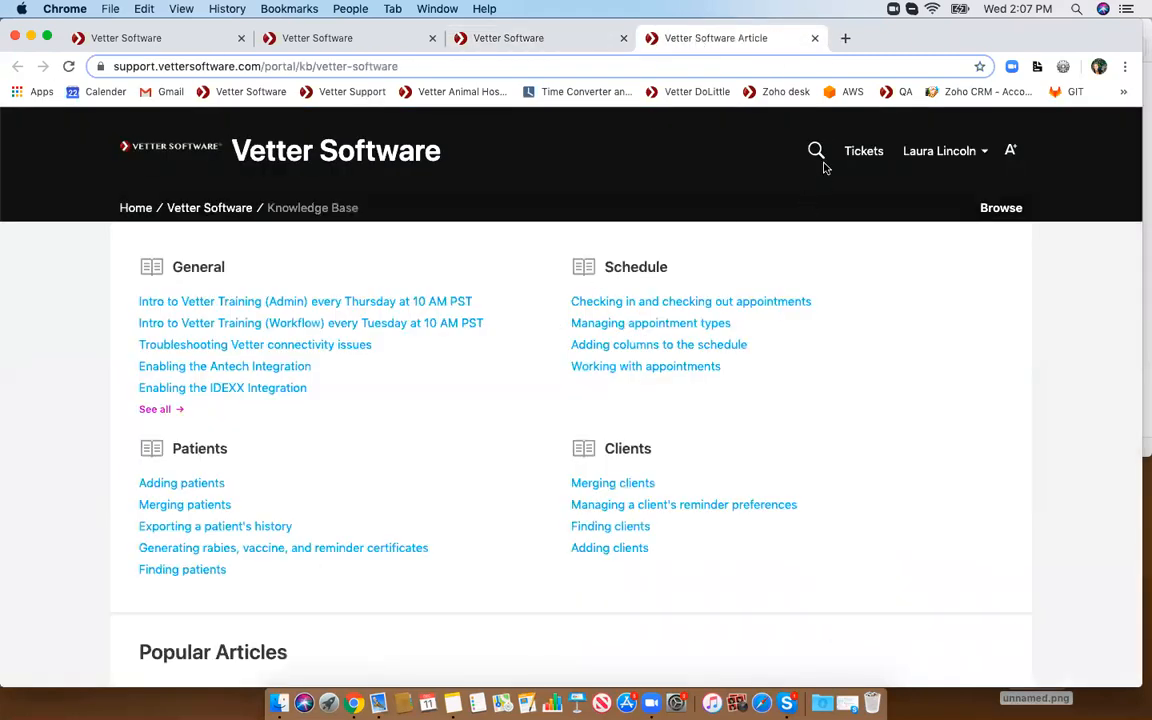
- Search the knowledge base for dap and read the Inventory Uses & Actions: DAPP+L article
click(818, 158)
text(da2)
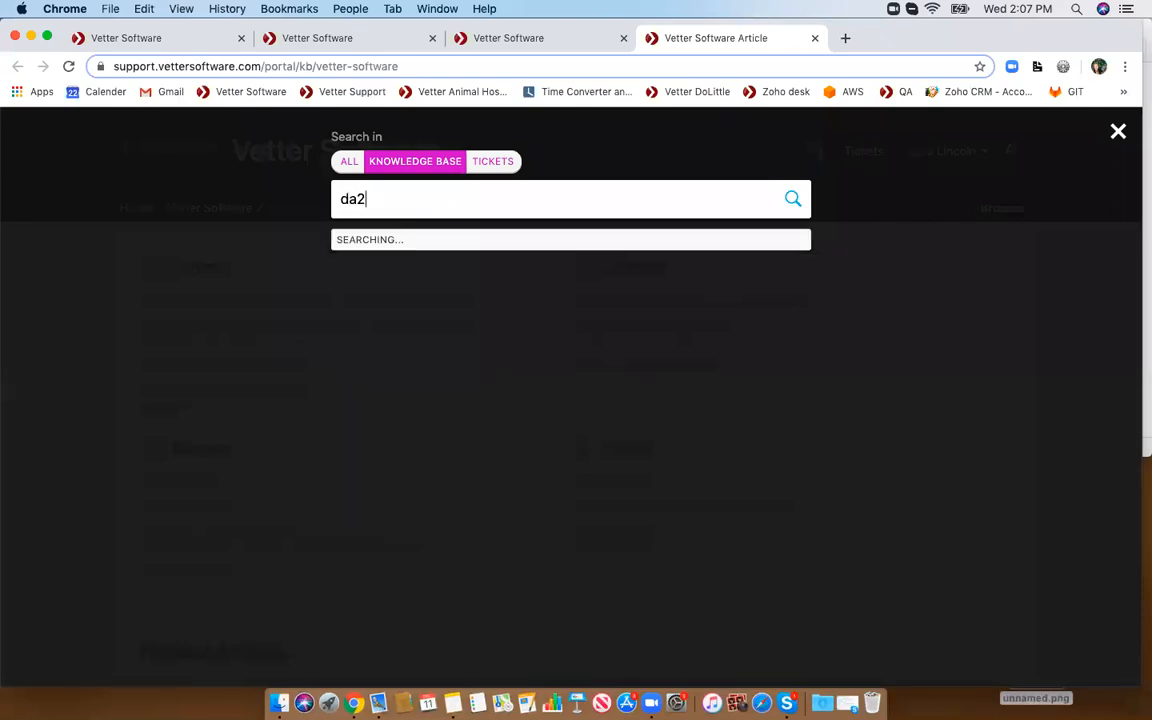
key(BackSpace)
text(p)
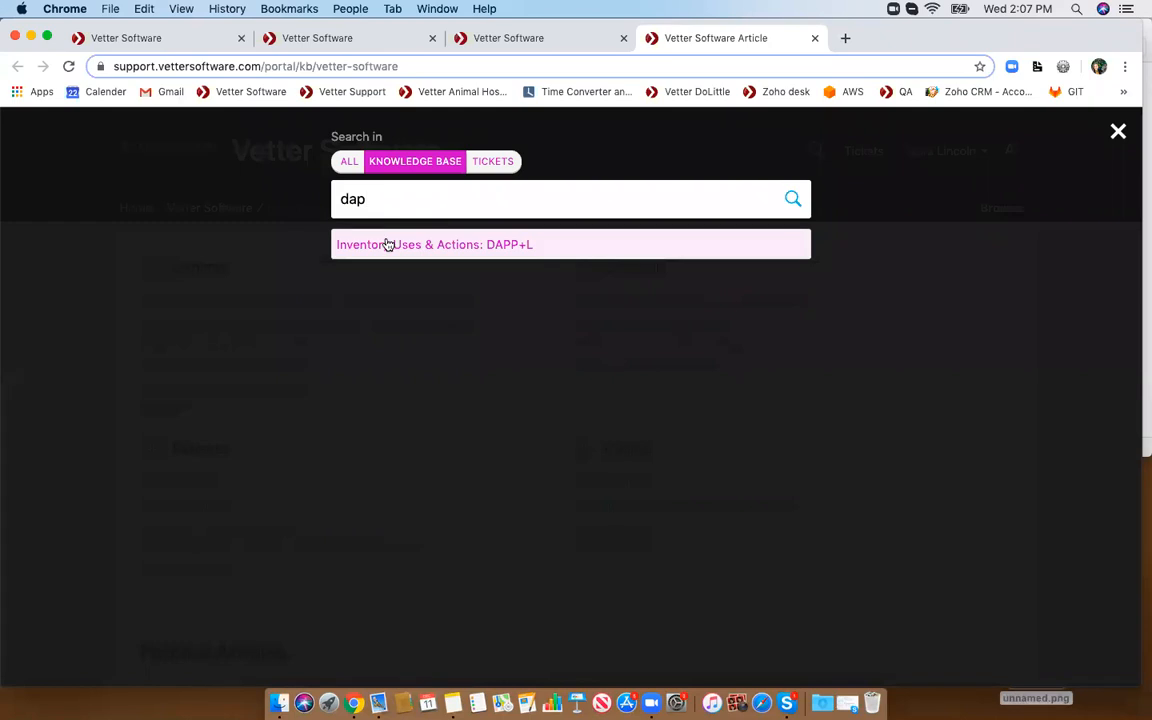
click(386, 242)
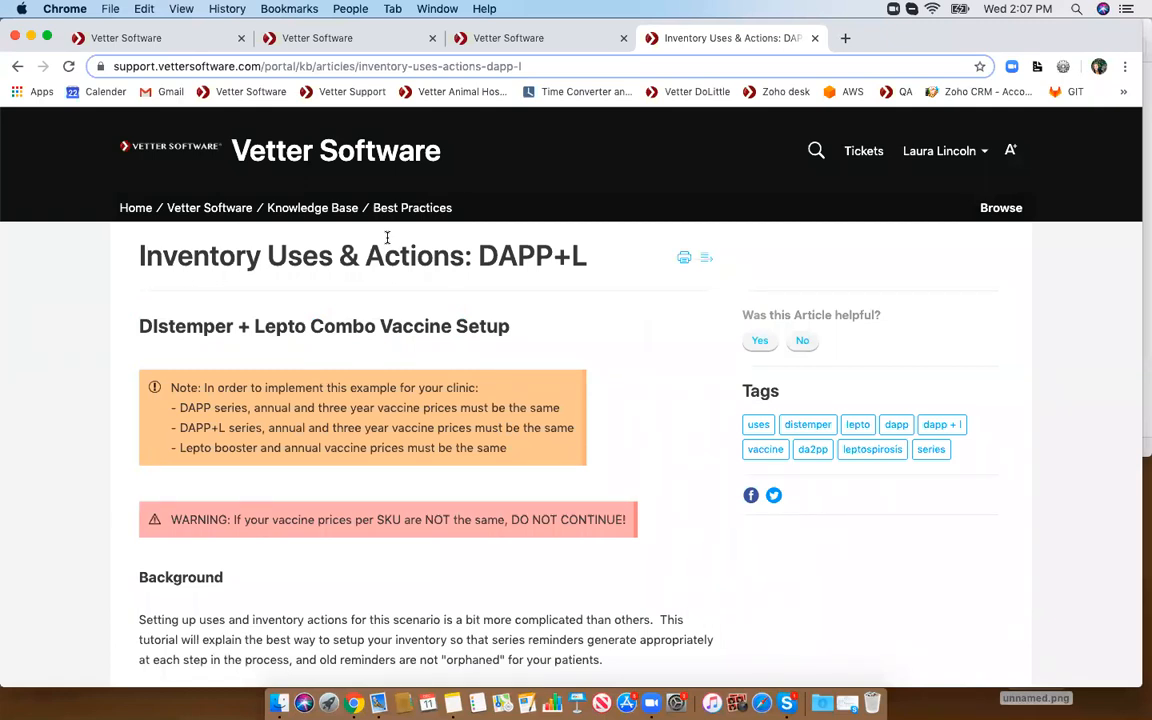
scroll(378, 380, down, 8)
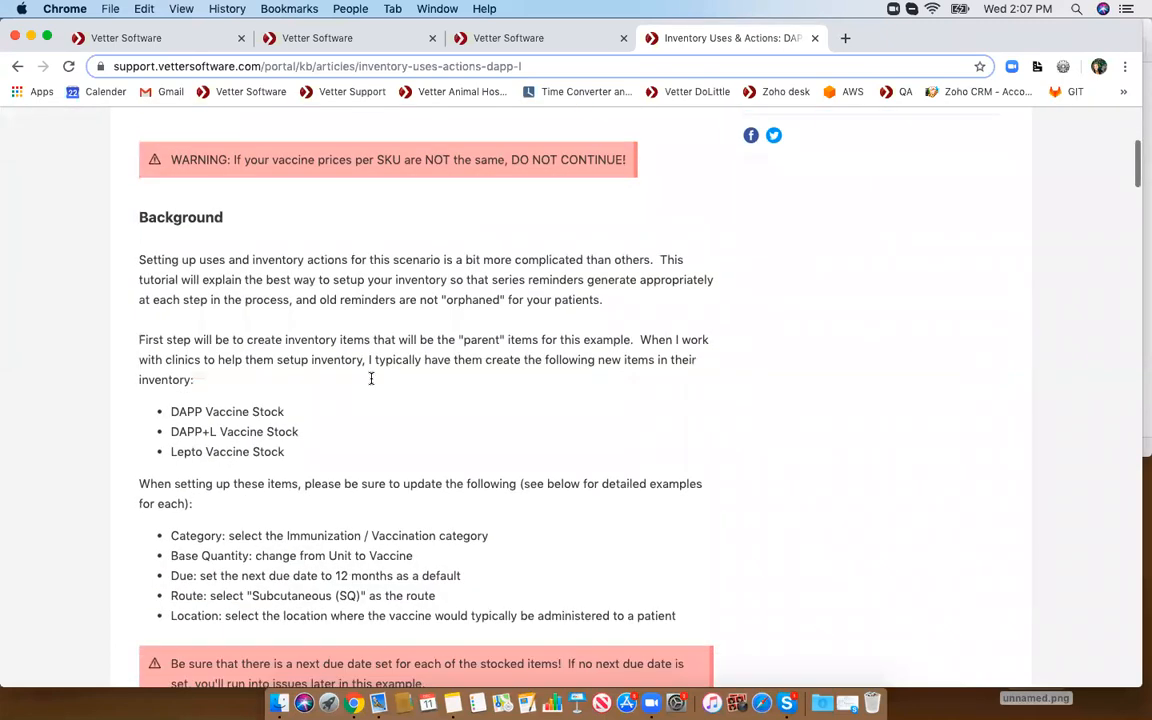
scroll(371, 378, down, 8)
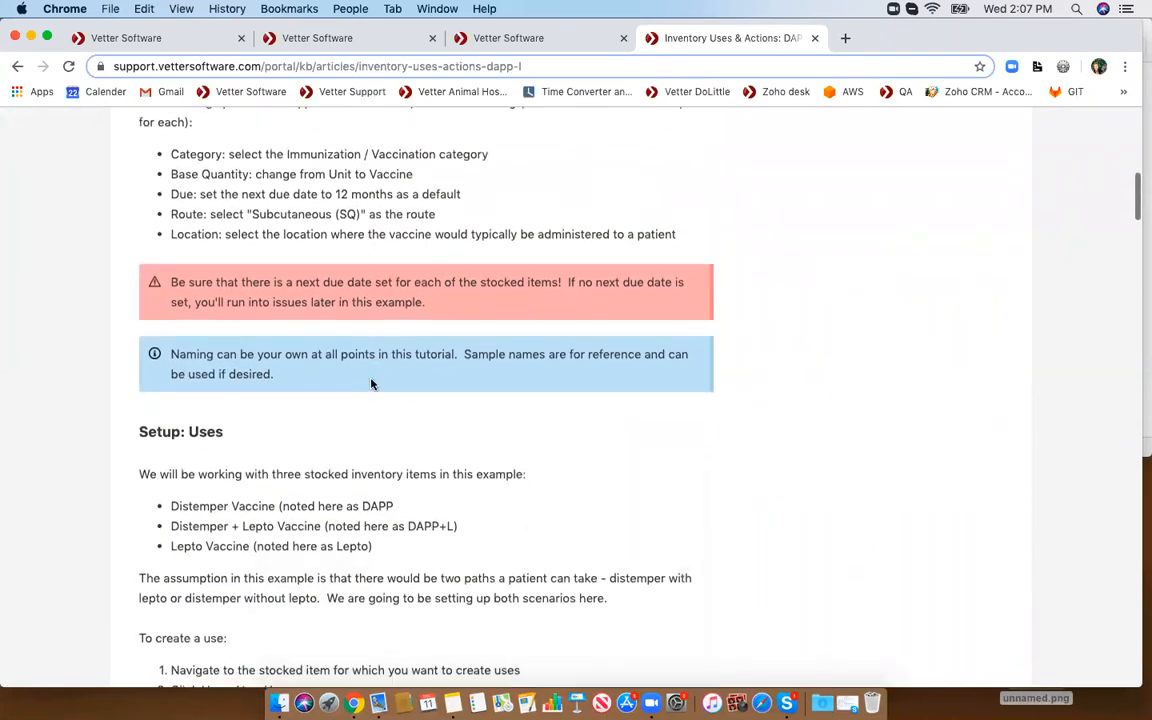
scroll(371, 384, down, 4)
scroll(371, 380, up, 20)
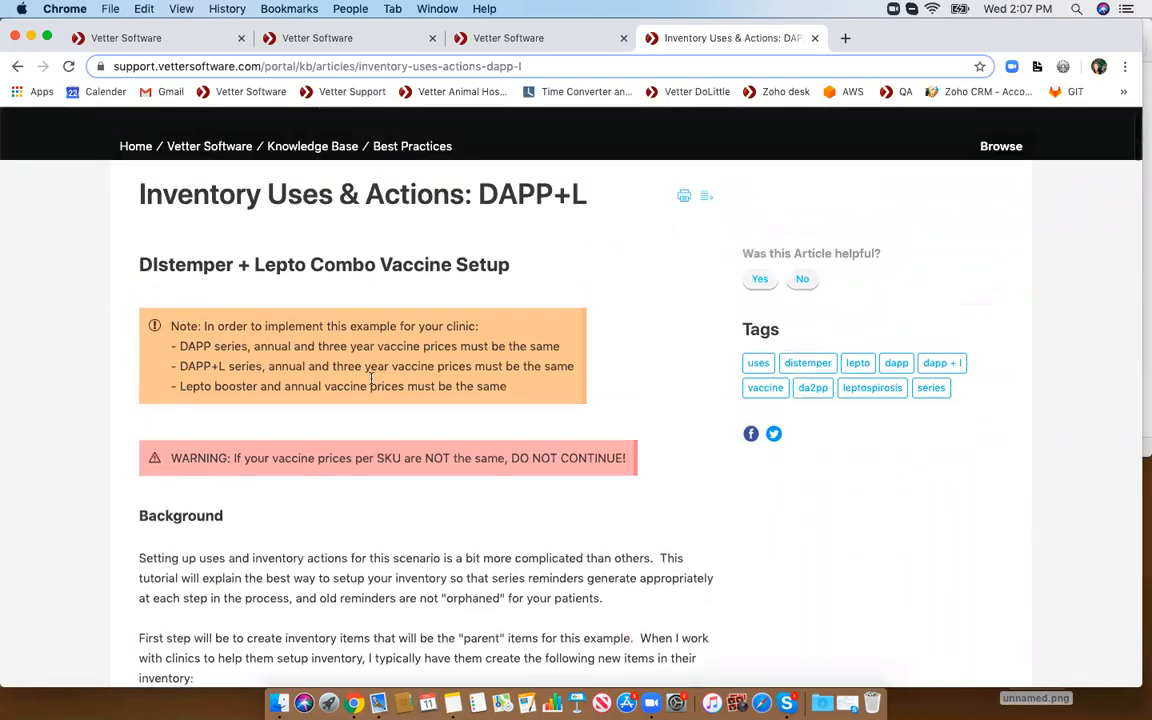
- Return to the Laura FVRCP + L Stock item, view its uses and select its display name
click(497, 39)
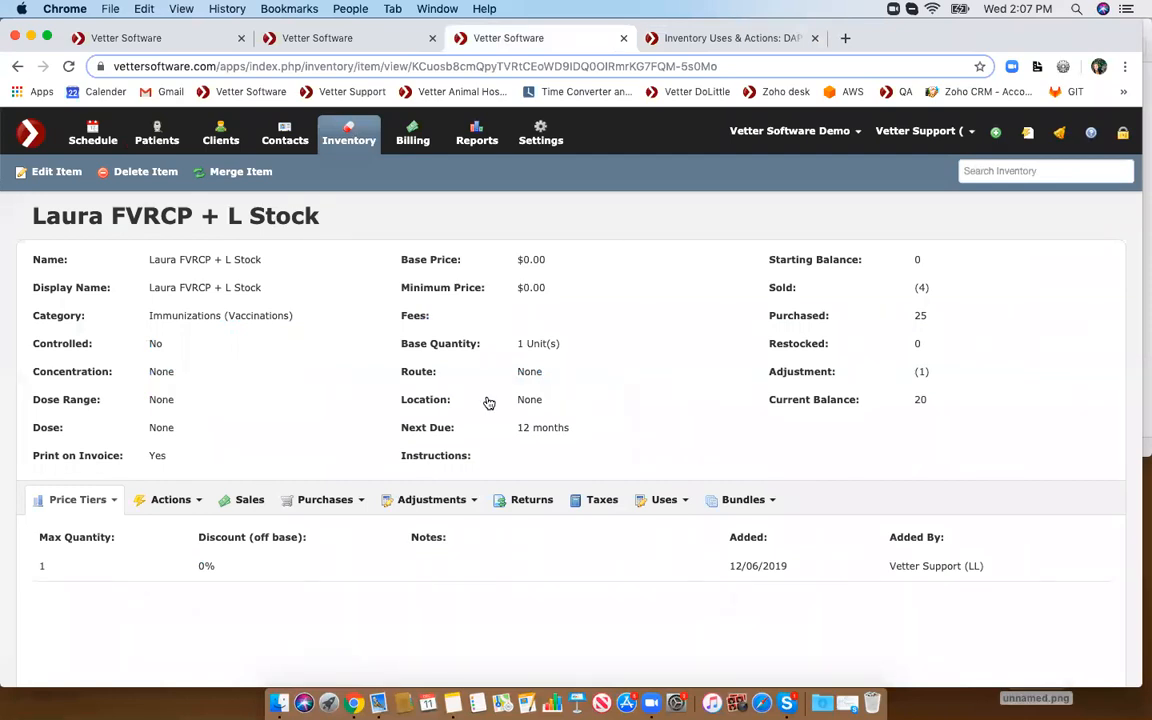
click(651, 503)
click(651, 531)
scroll(651, 533, down, 1)
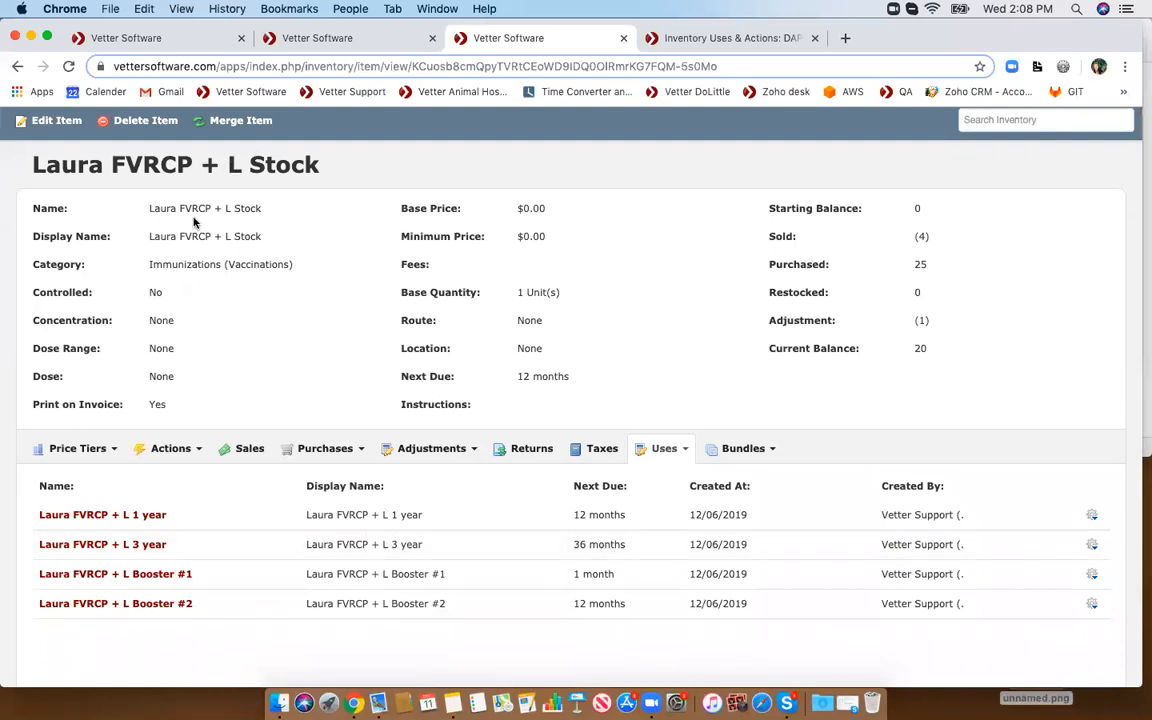
drag(148, 236, 307, 240)
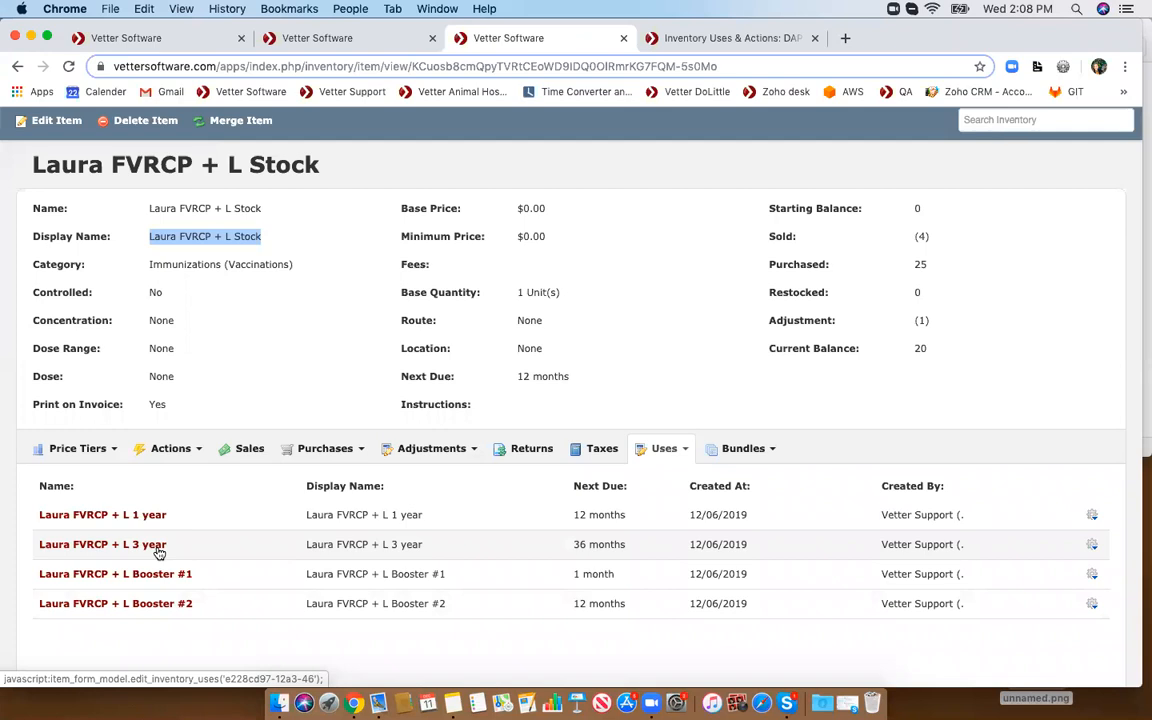
scroll(159, 552, up, 1)
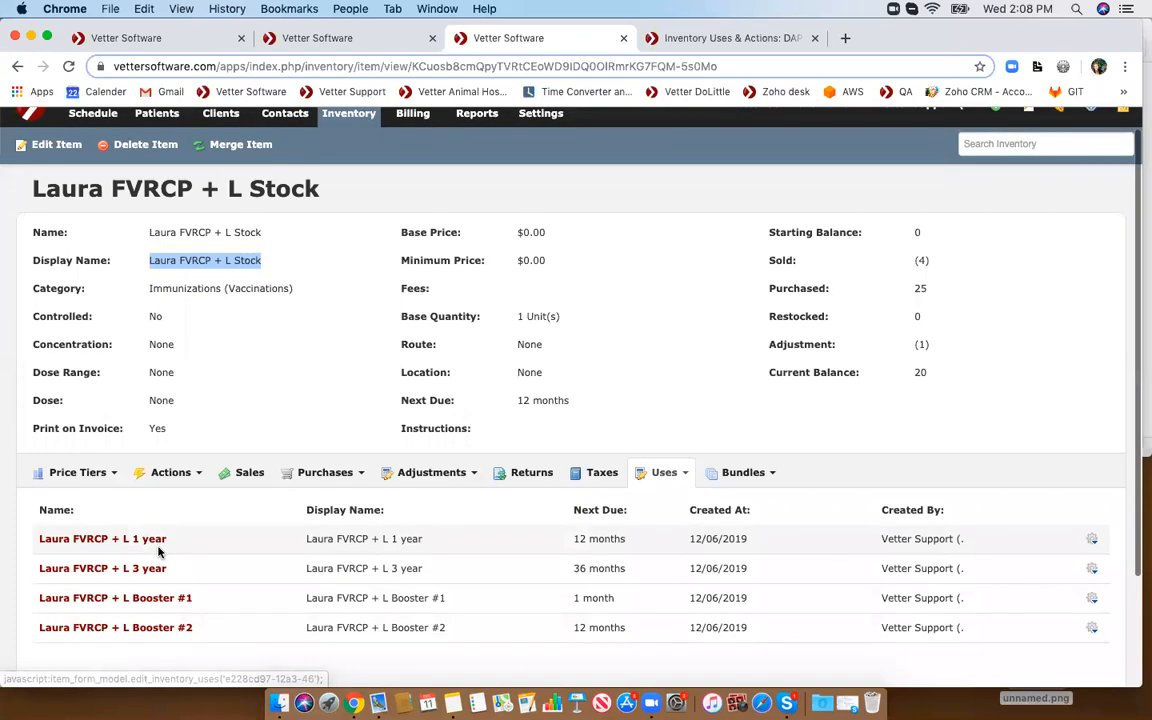
- Switch to the Laura FVRCP stock item's tab and select the FVRCP stock part of its title
scroll(159, 552, down, 3)
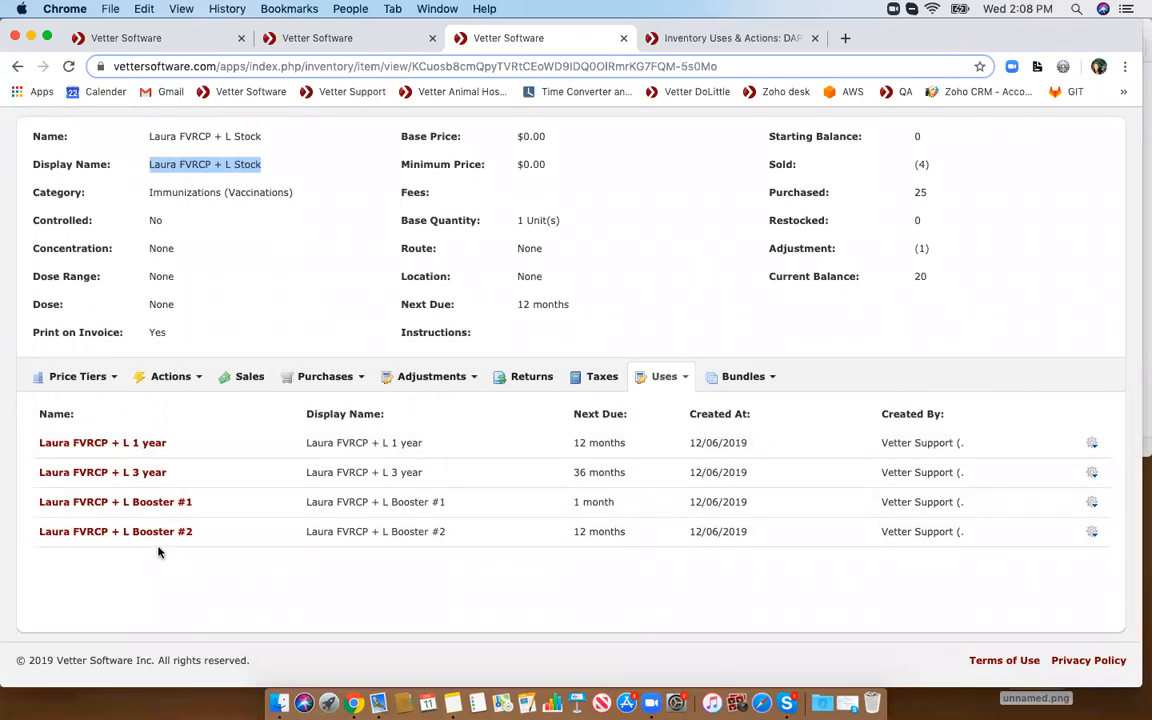
scroll(159, 552, up, 1)
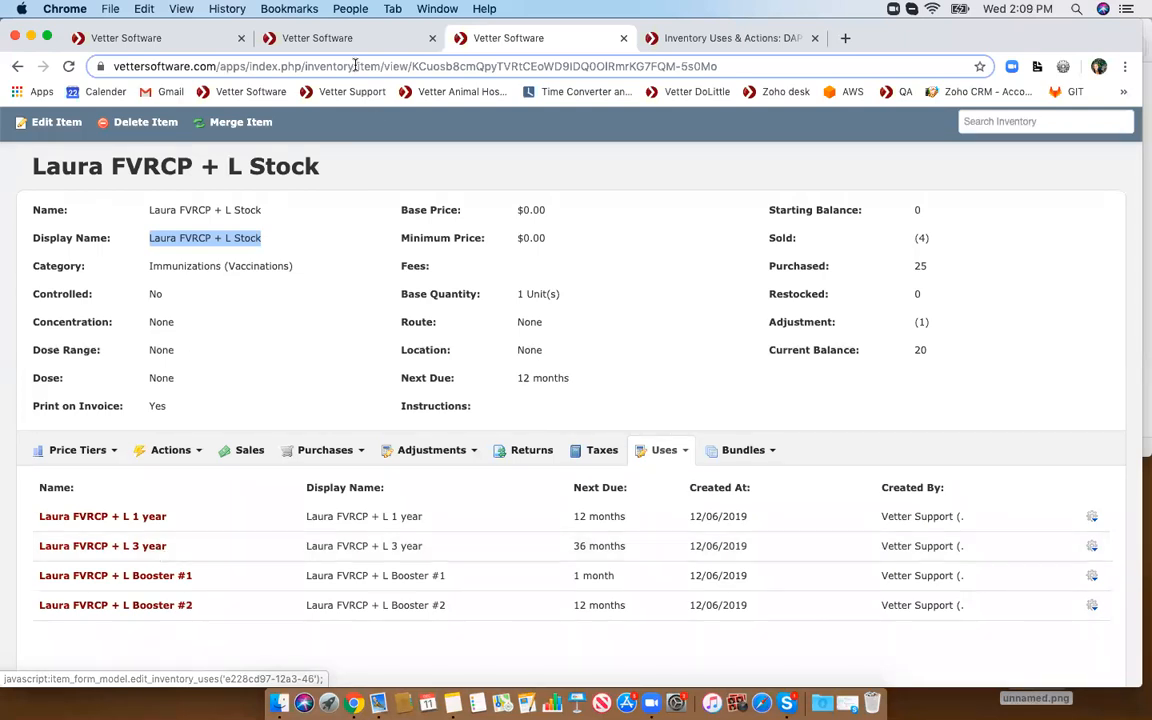
click(189, 38)
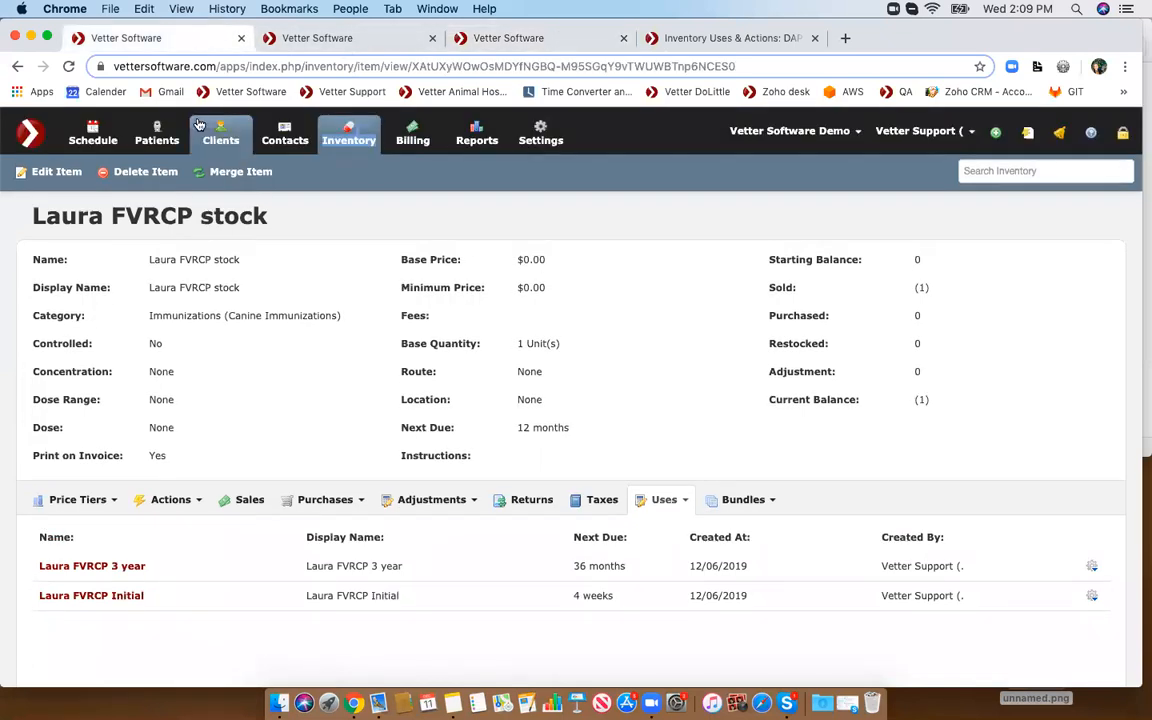
drag(110, 216, 258, 216)
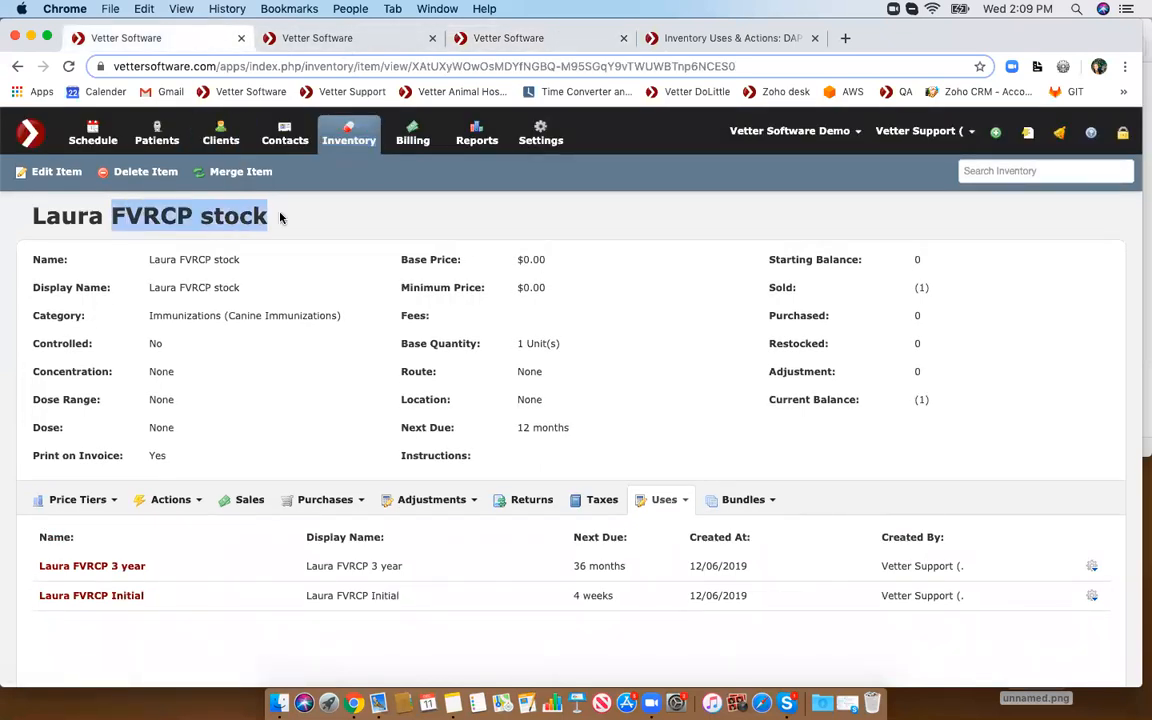
- Try a new Create reminder action for Laura FVRCP stock when using Laura FVRCP Initial for this item, closing without saving
click(158, 503)
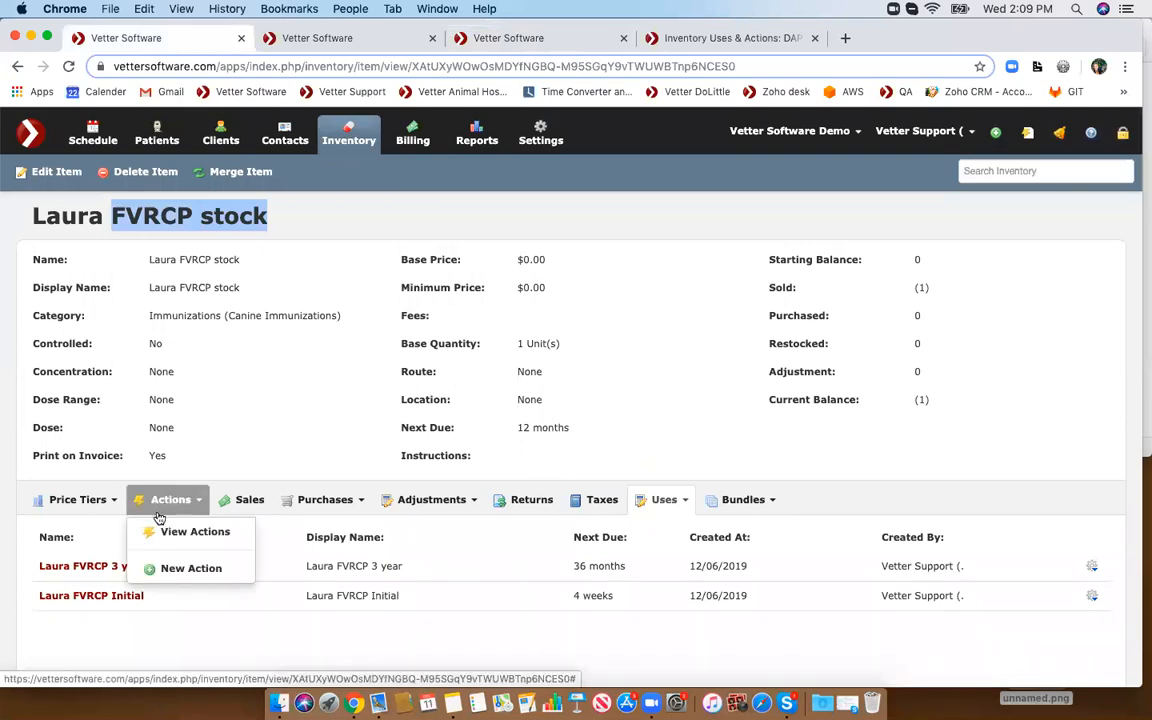
click(152, 570)
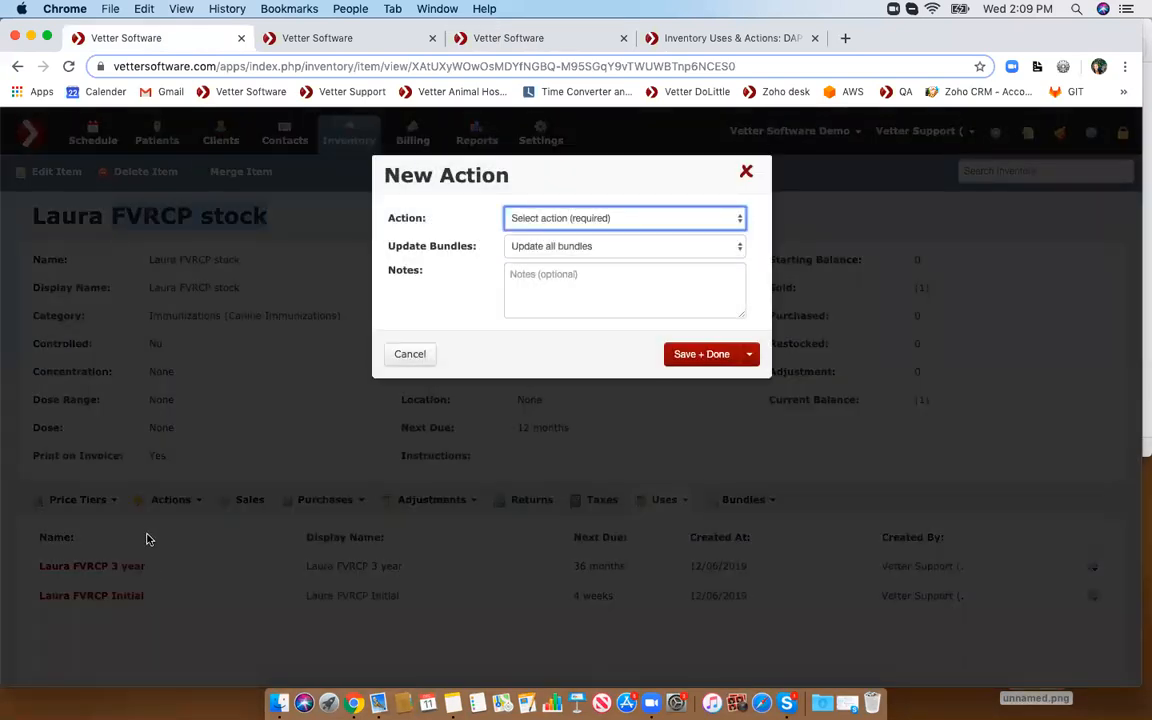
click(575, 222)
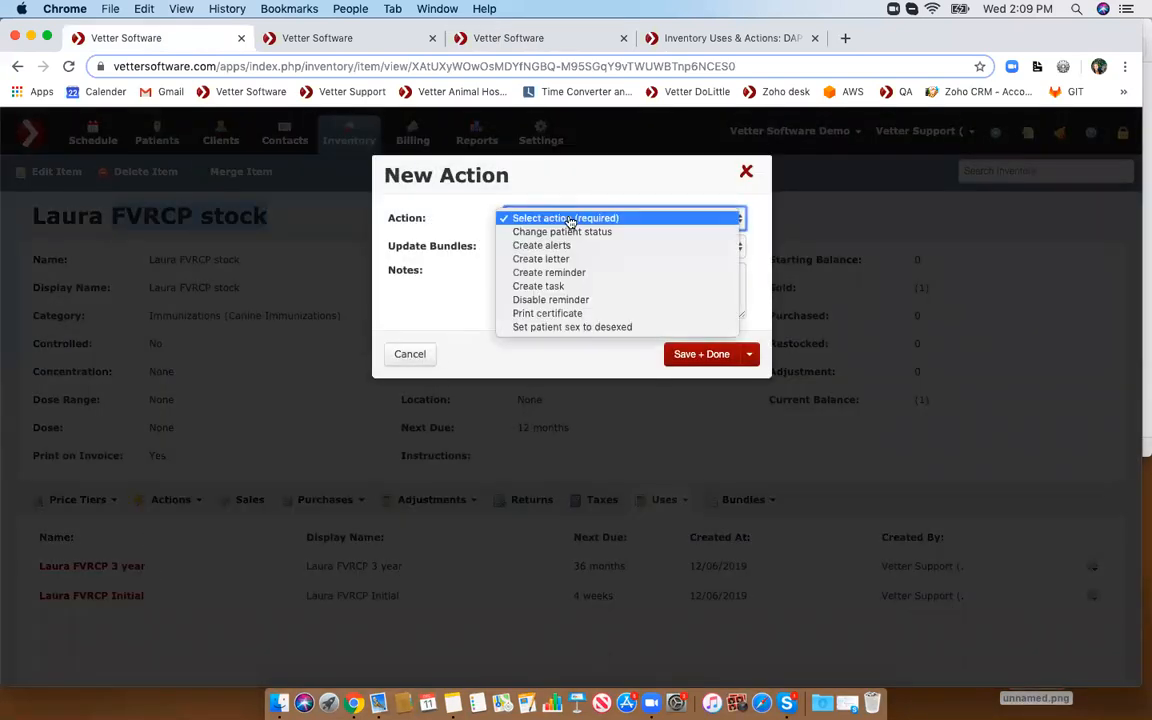
click(584, 275)
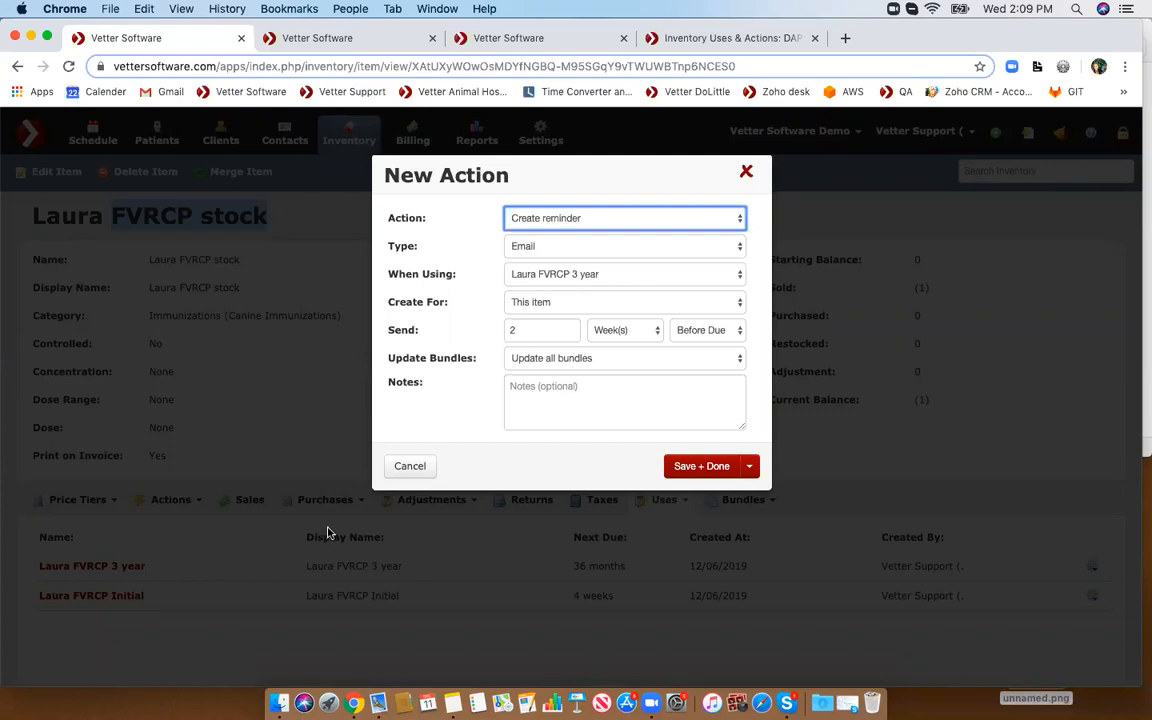
click(541, 283)
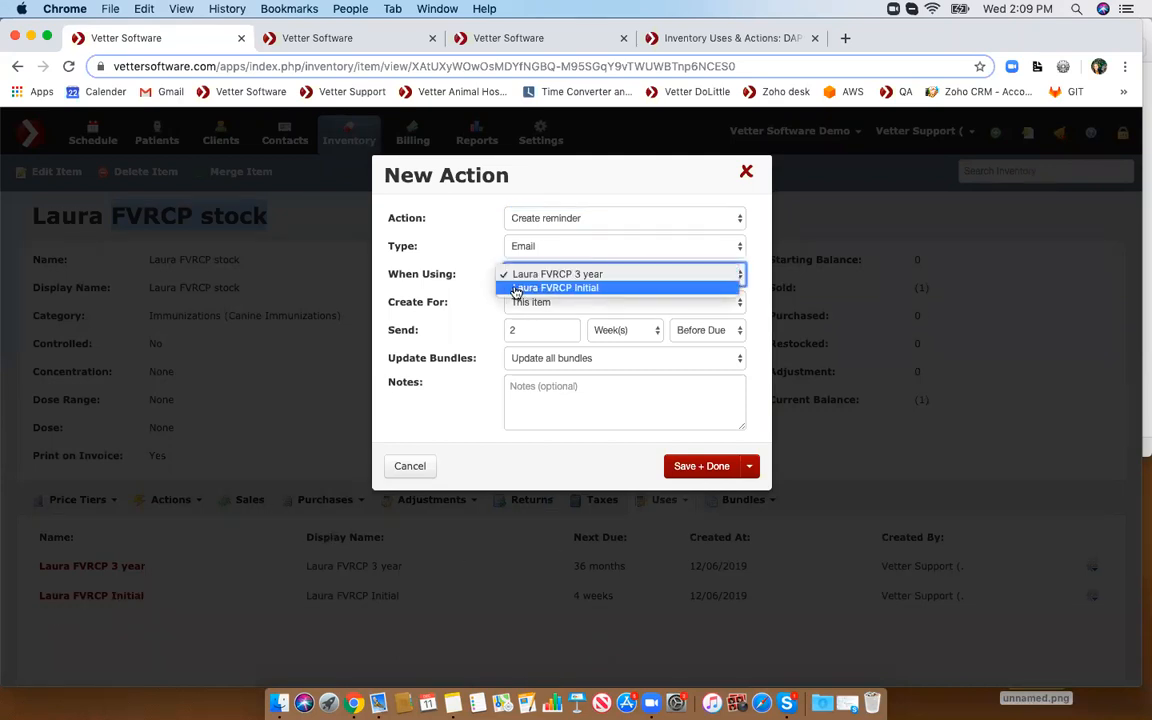
click(571, 288)
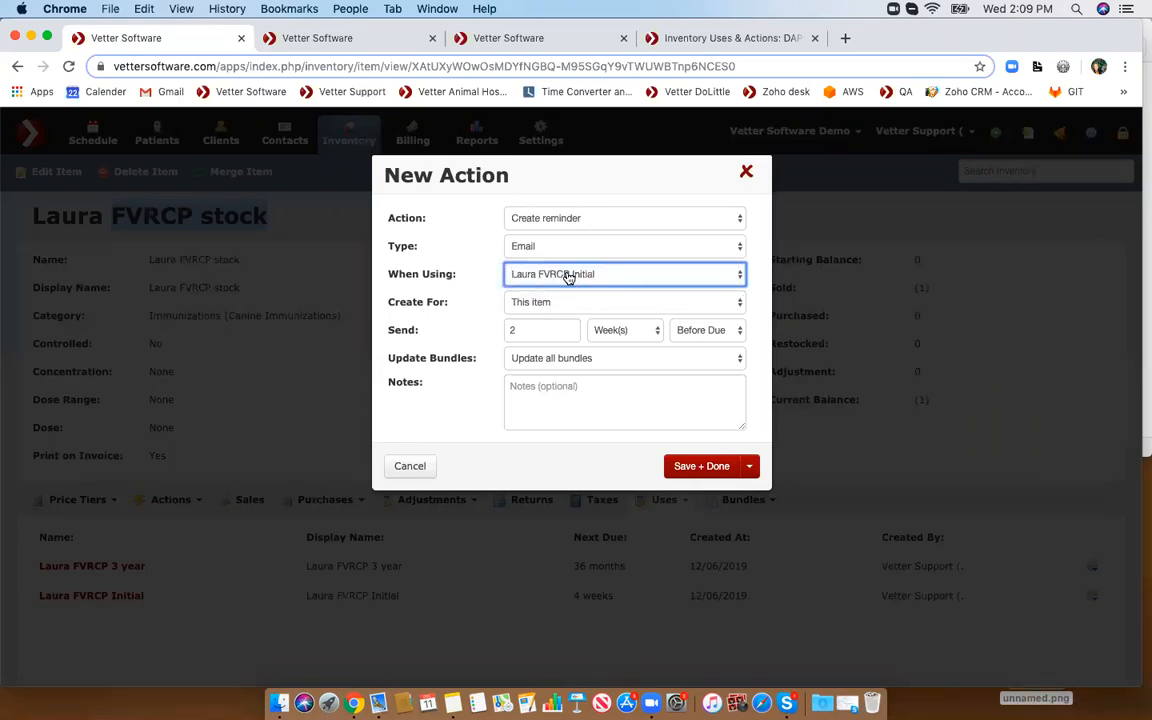
click(551, 303)
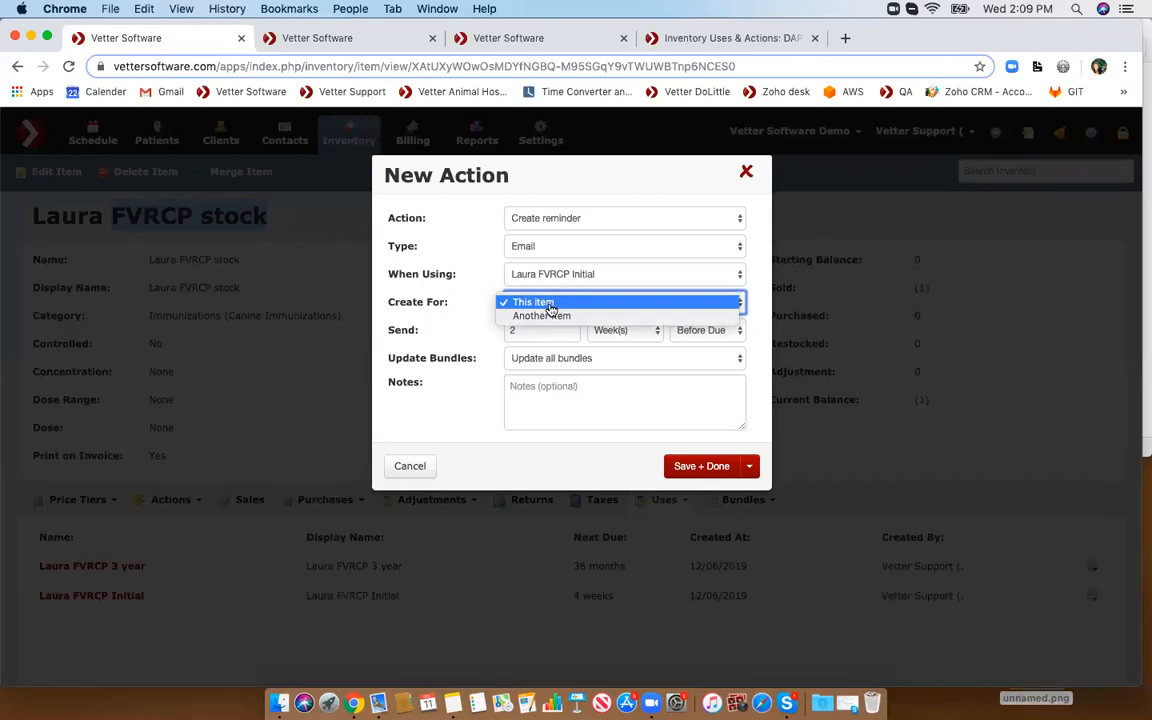
click(550, 303)
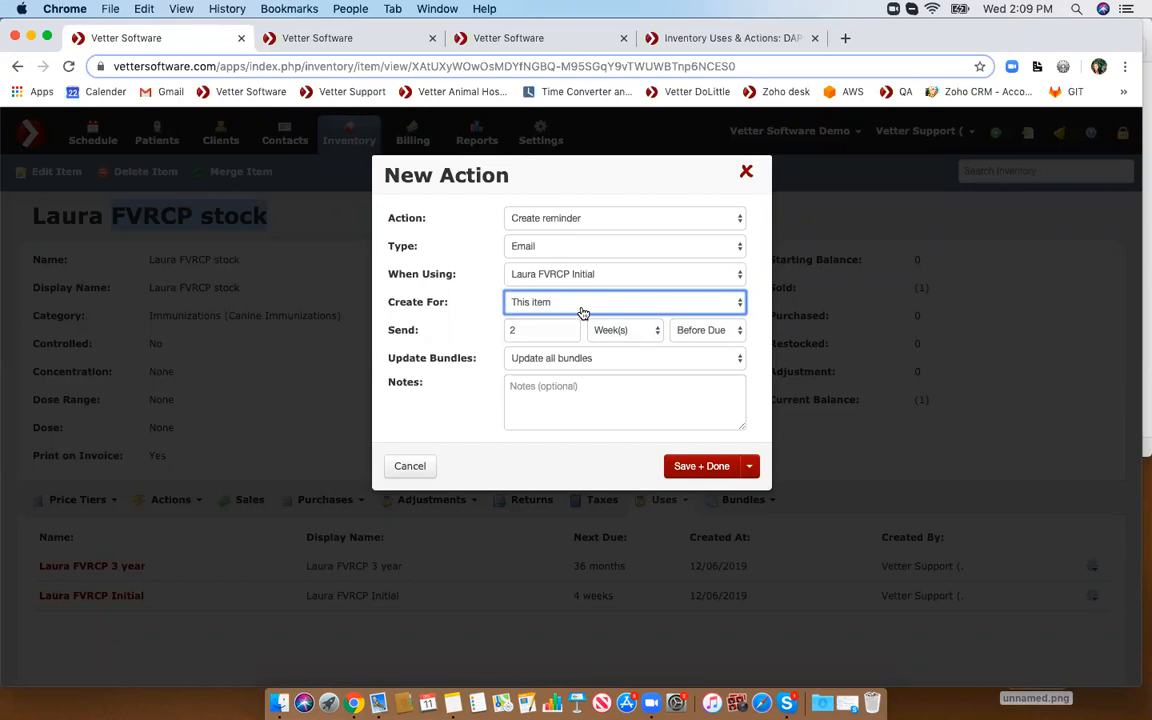
click(746, 172)
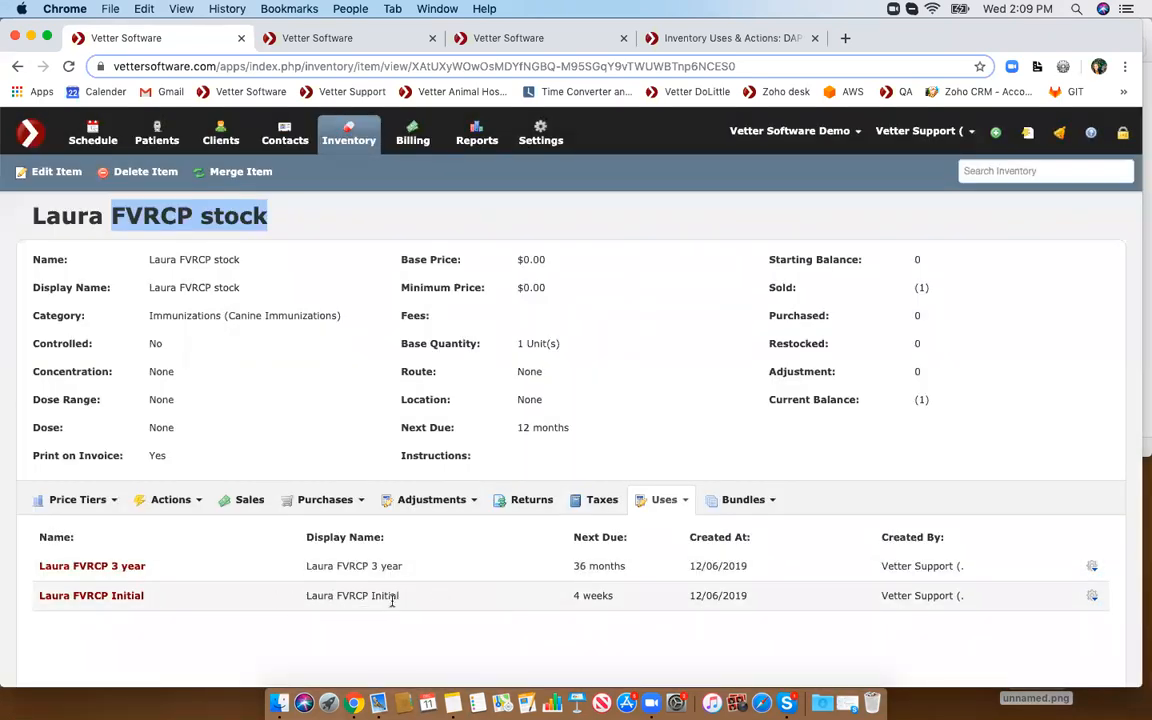
- Open the Laura FVRCP Initial use for editing and close it without changes
click(1091, 596)
click(1027, 620)
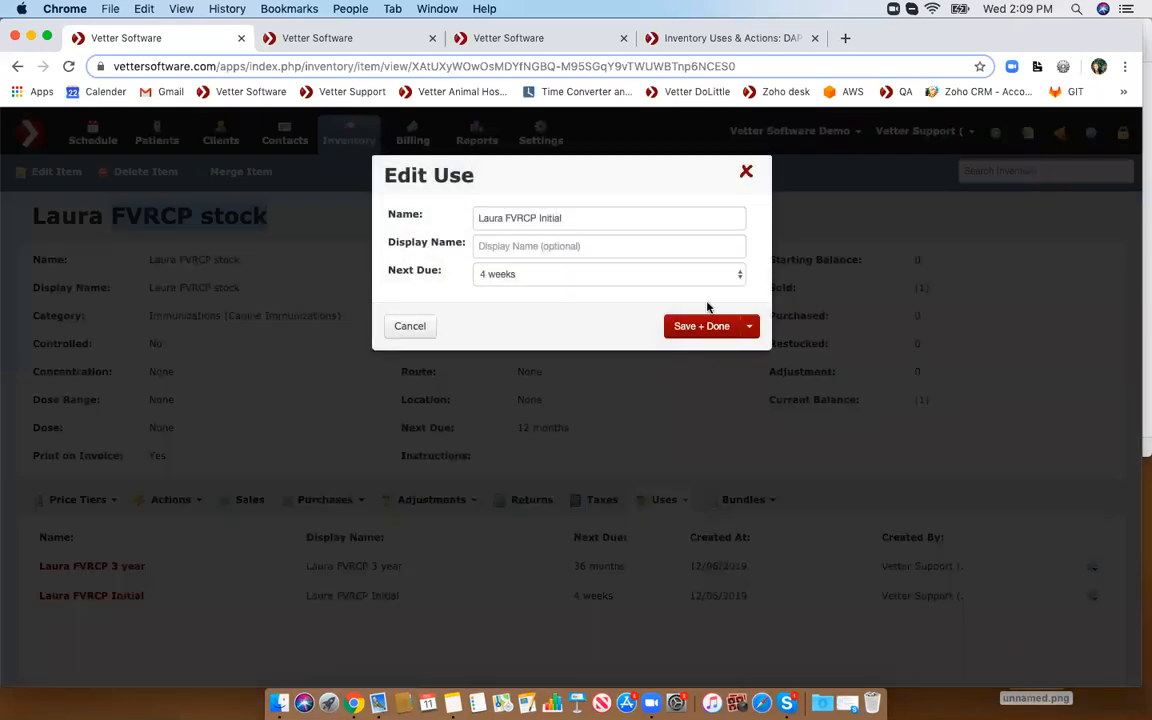
click(746, 172)
- Try a new Create reminder action created for another item and inspect its Due From options, closing without saving
click(170, 499)
click(175, 566)
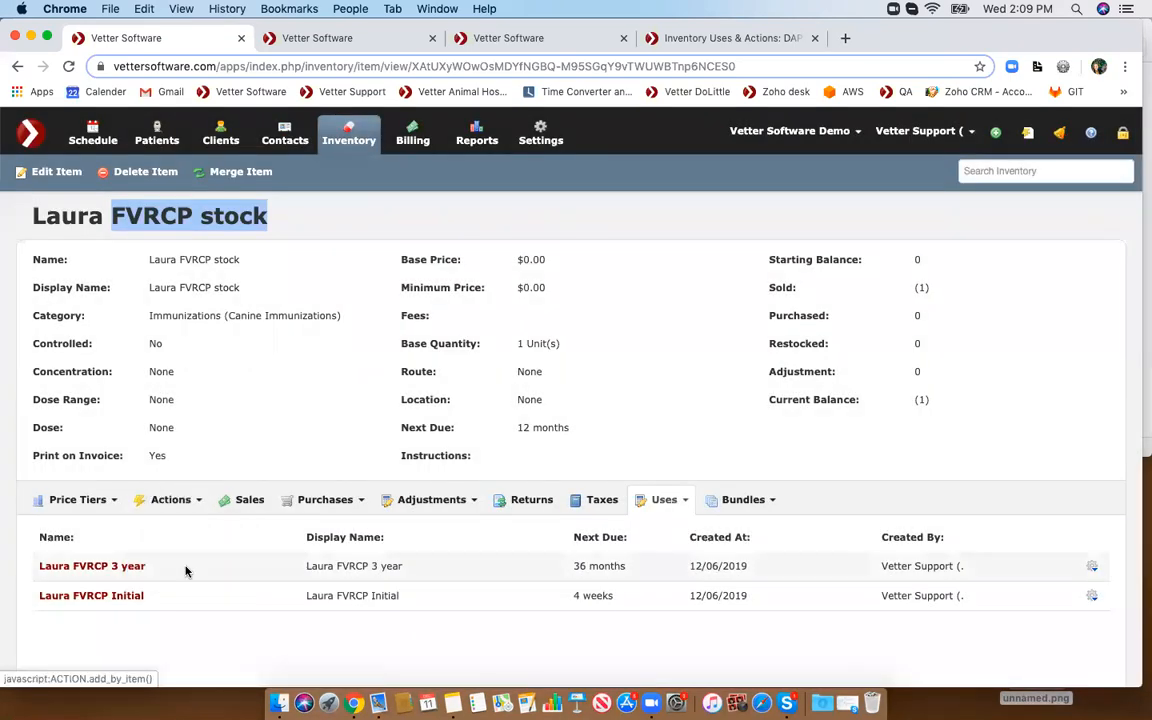
click(640, 222)
click(622, 271)
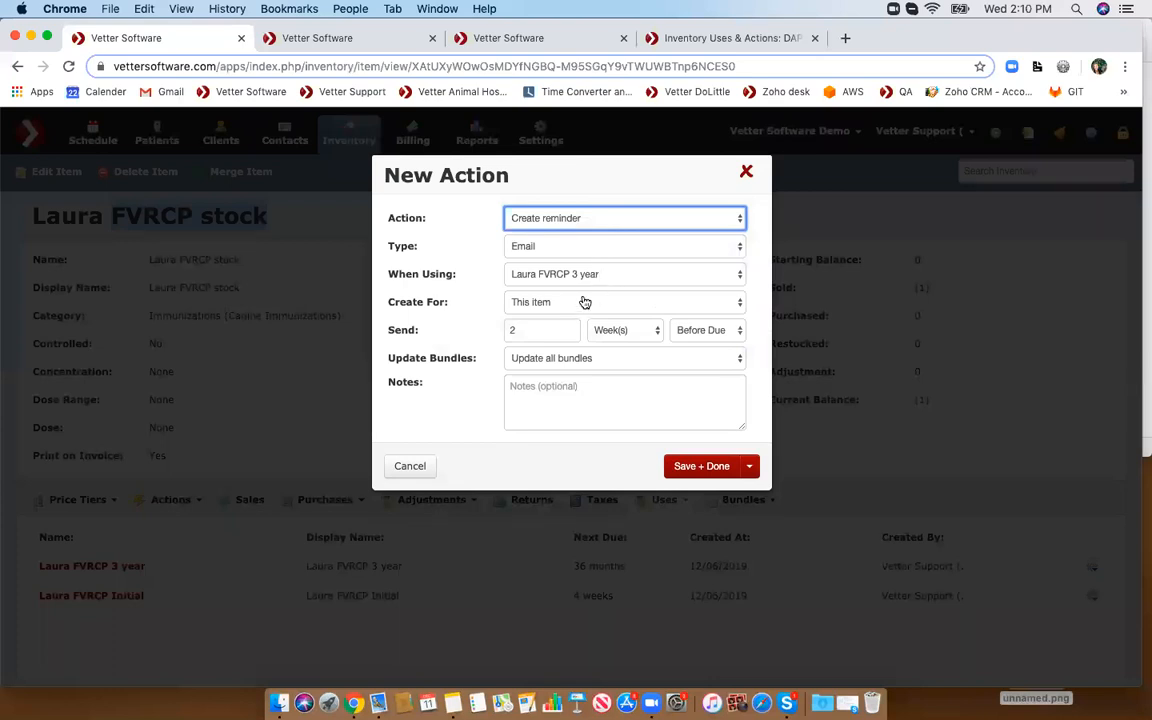
click(568, 306)
click(563, 316)
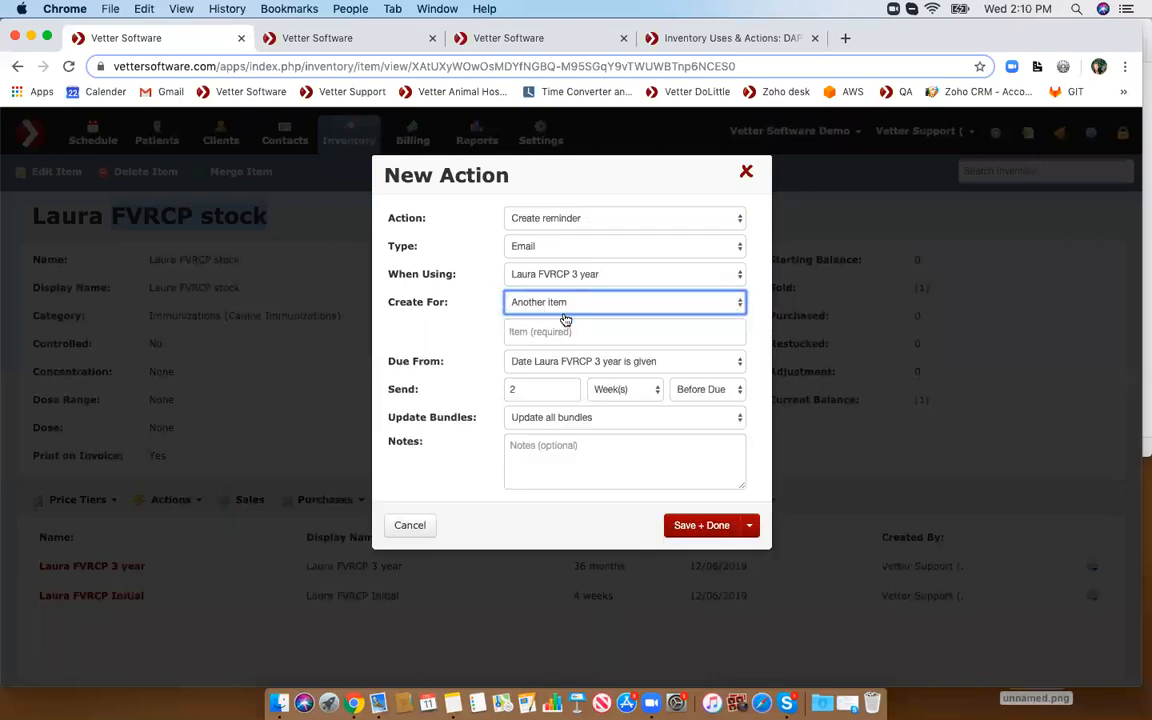
click(521, 362)
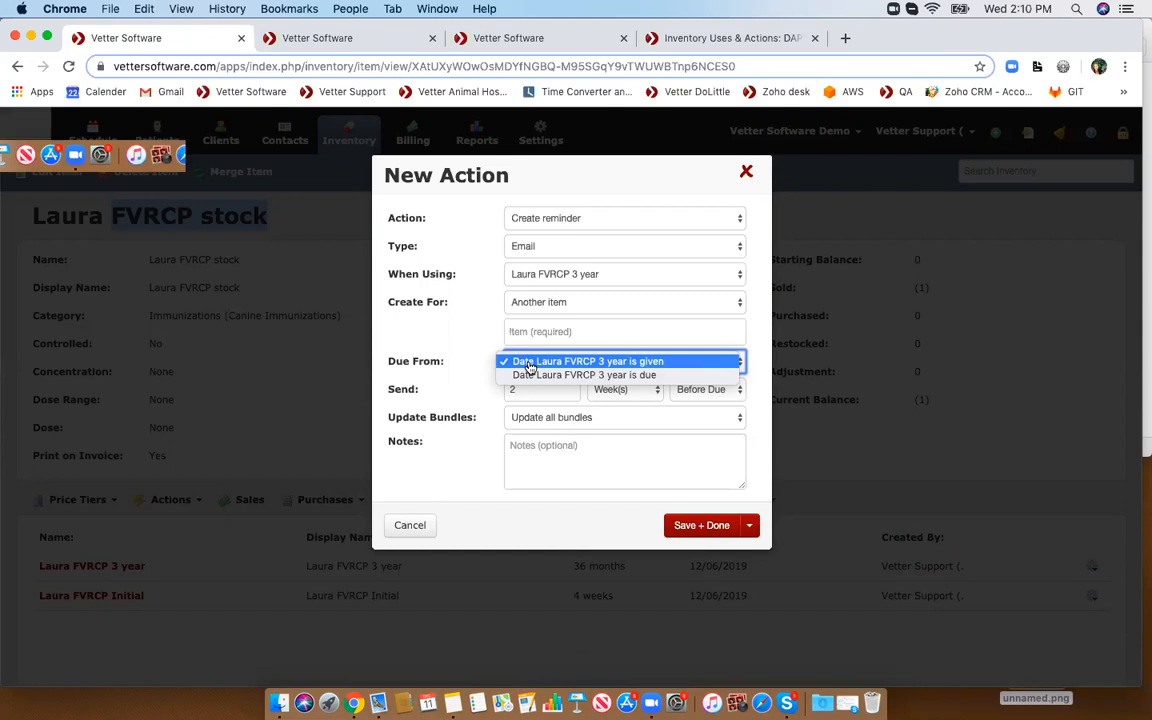
click(746, 172)
click(746, 172)
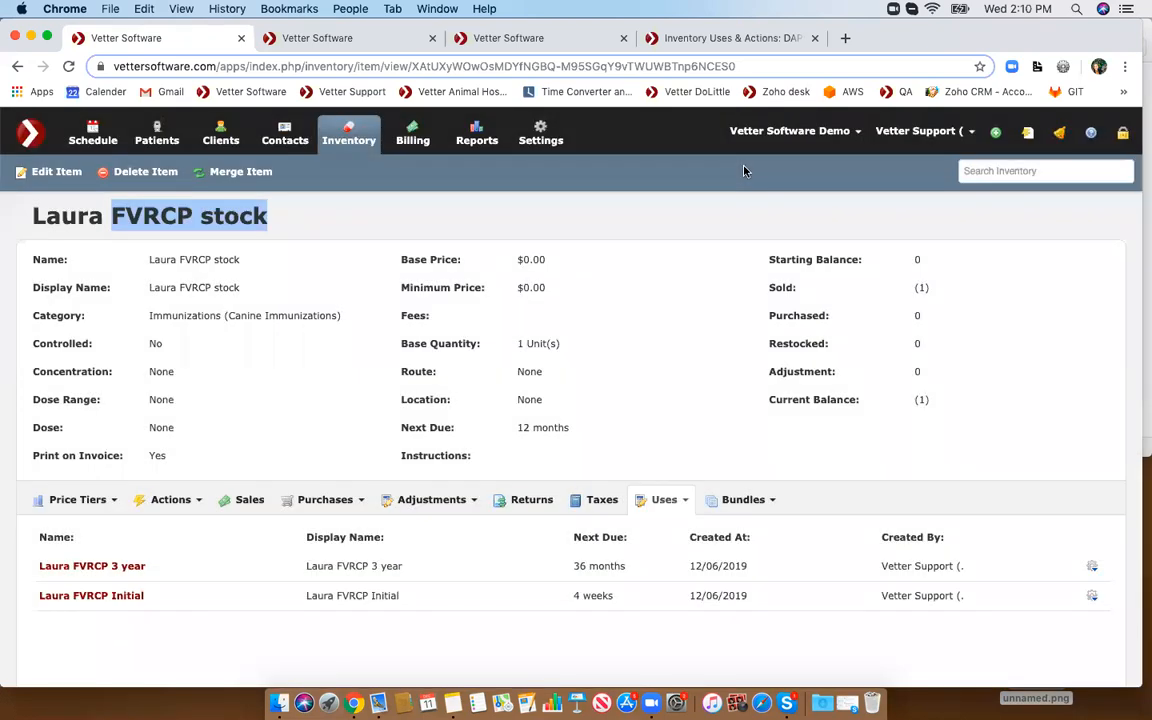
- Open the Laura FVRCP 3 year use for editing and close it without changes
scroll(762, 296, down, 1)
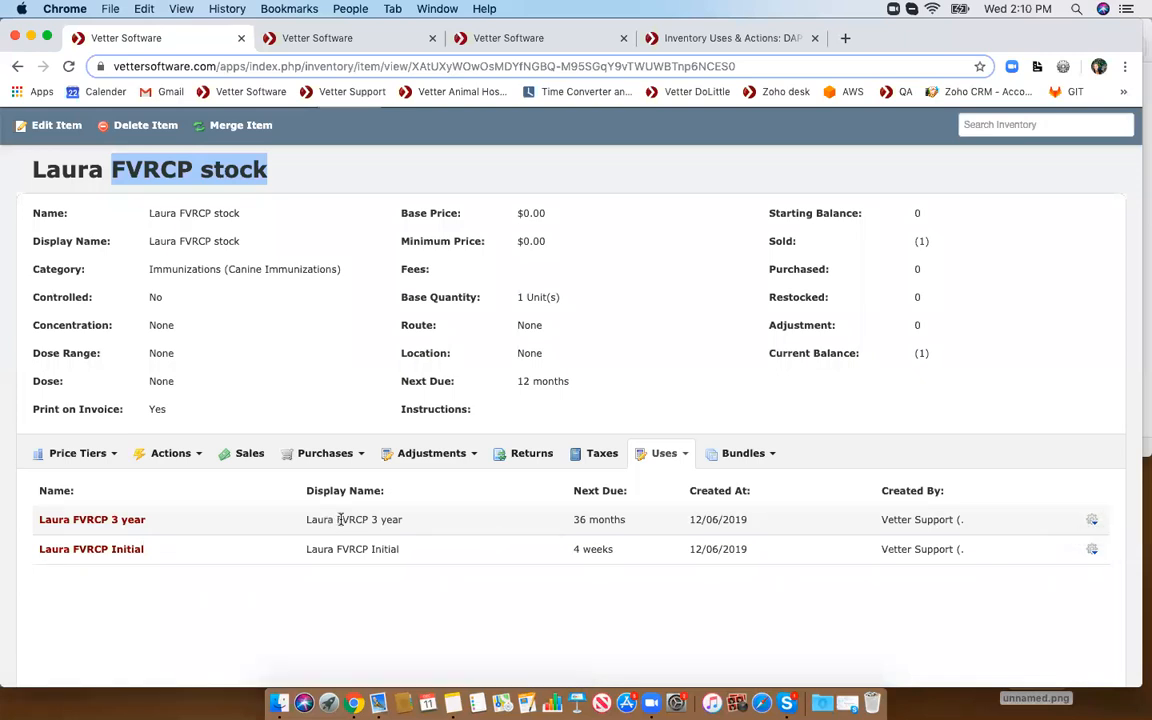
click(1092, 519)
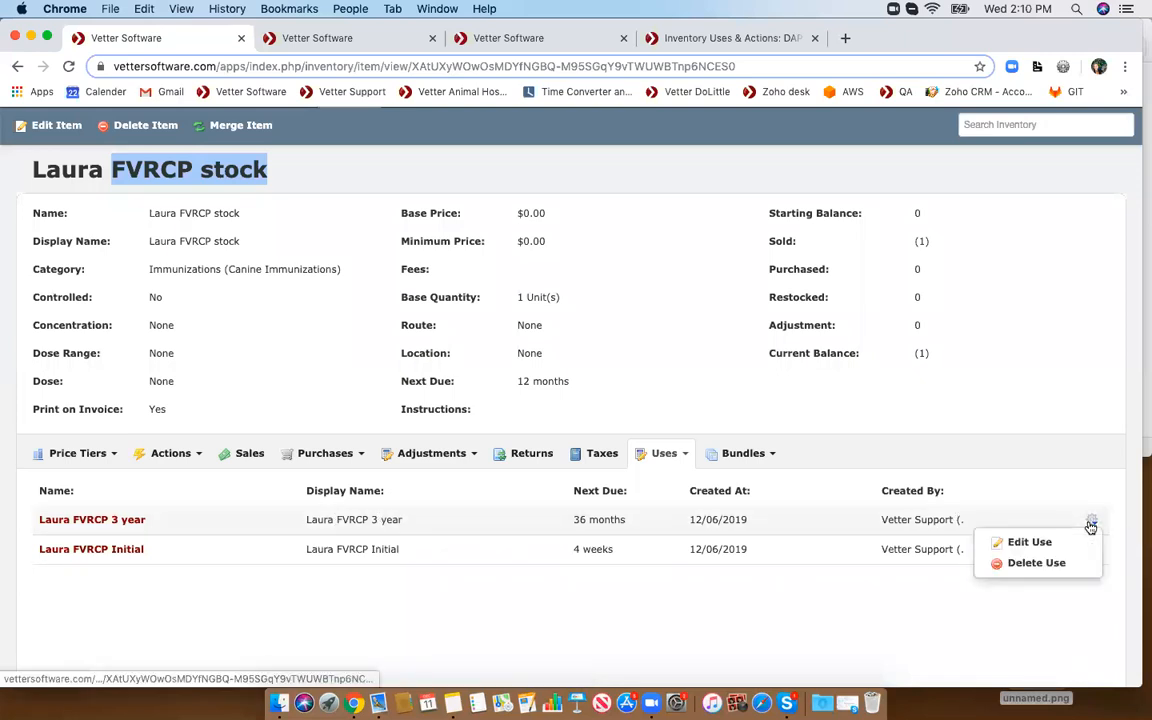
click(1033, 543)
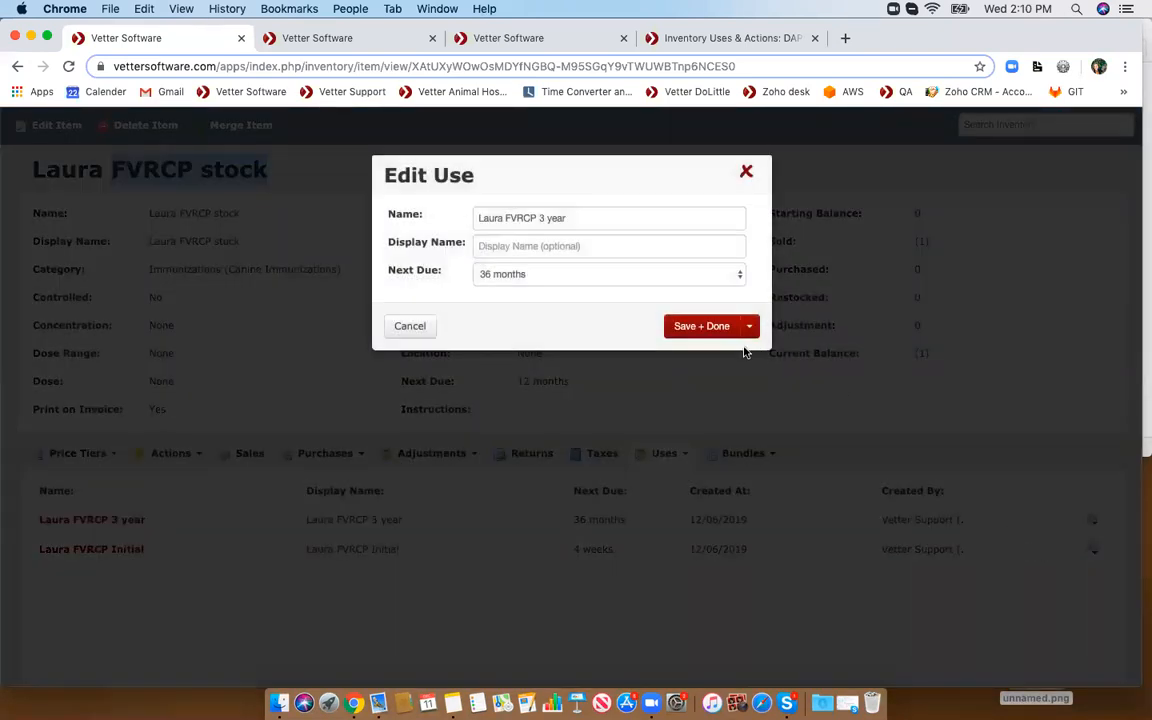
click(746, 172)
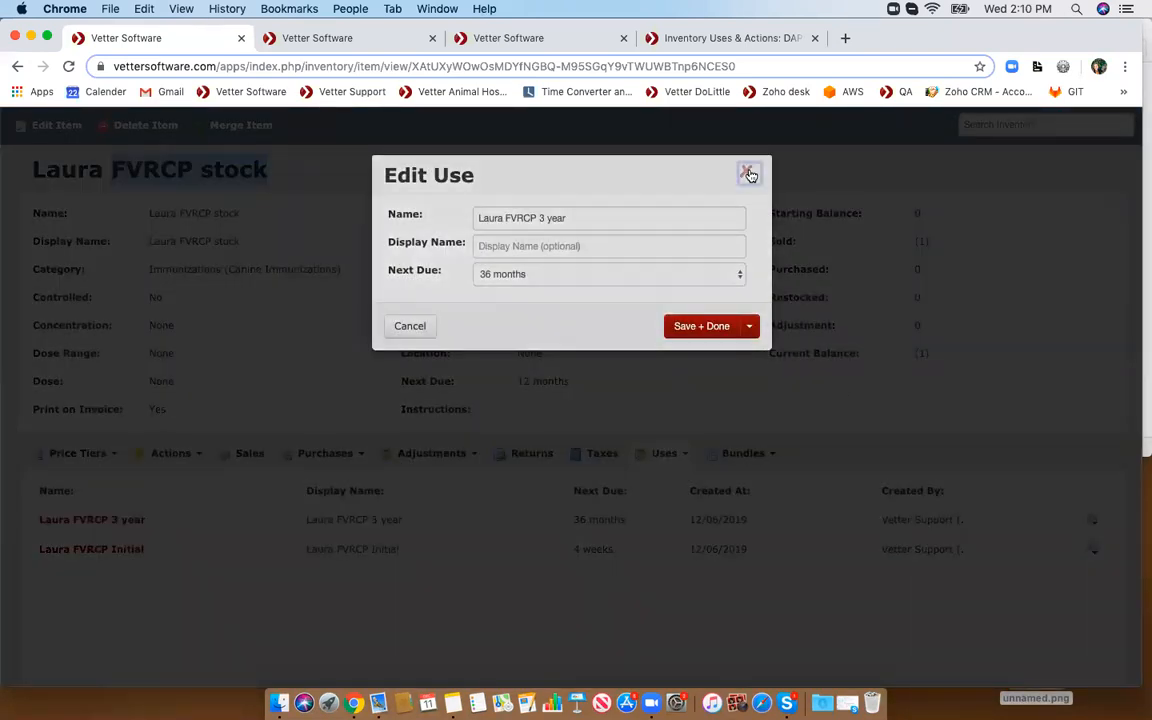
- Try a new Create reminder action when using Laura FVRCP 3 year for this item, closing without saving
click(165, 456)
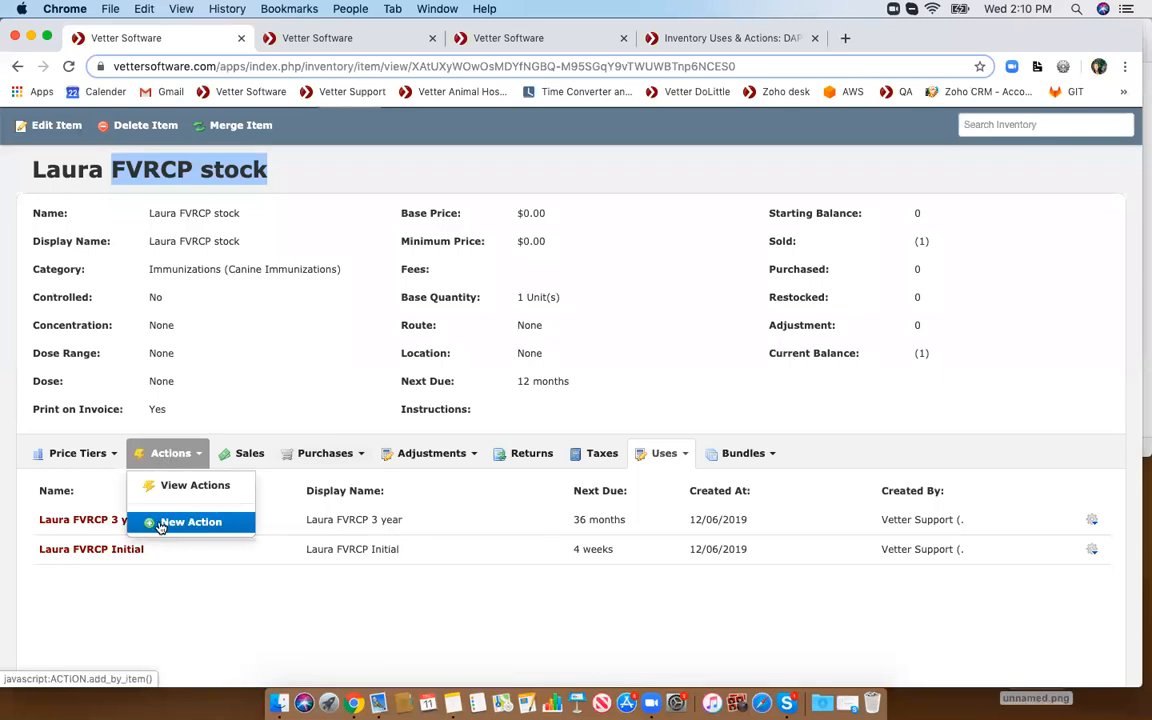
click(160, 523)
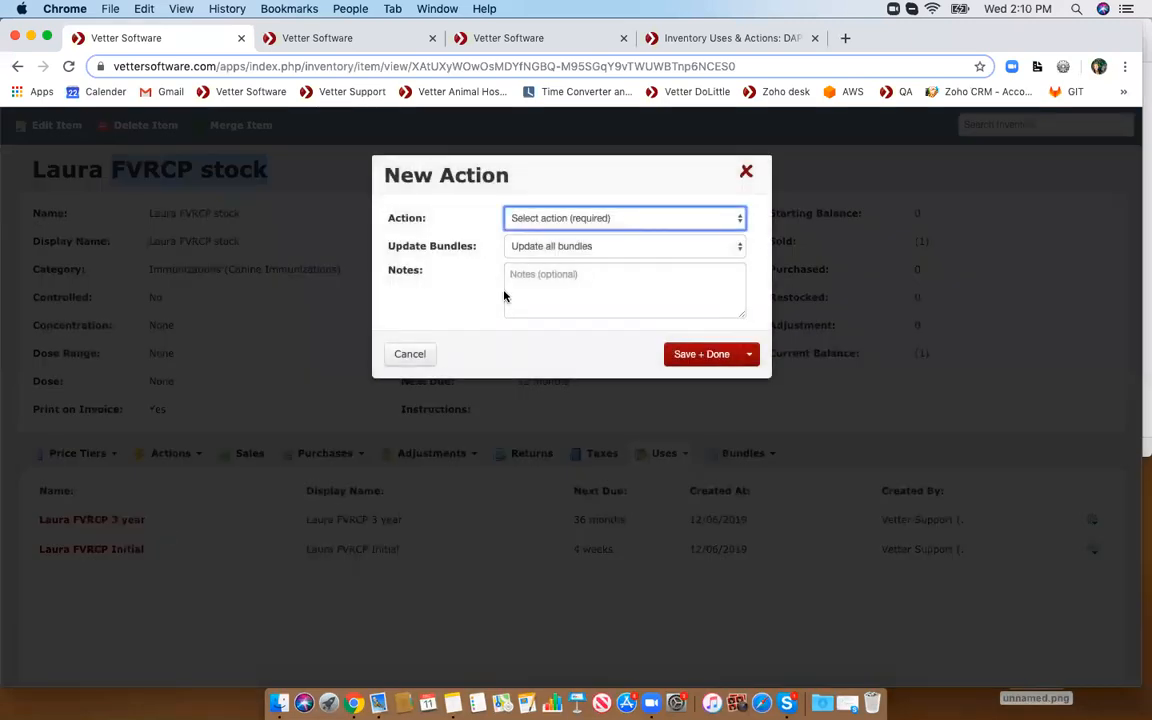
click(553, 220)
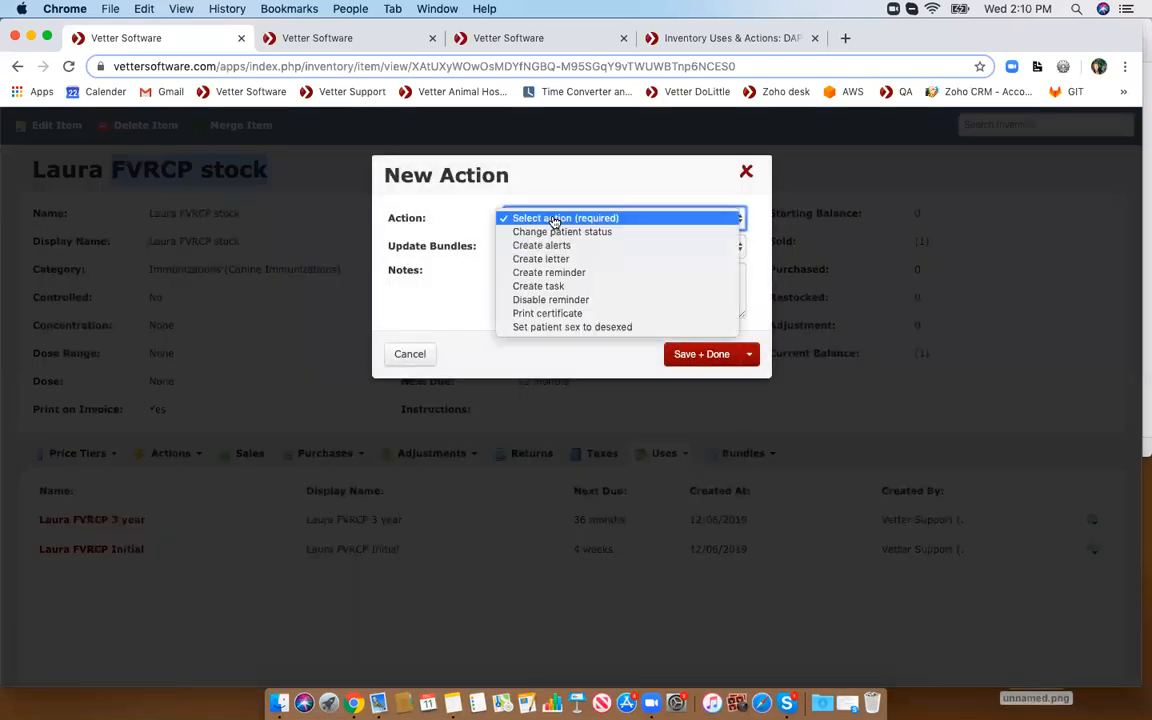
click(553, 273)
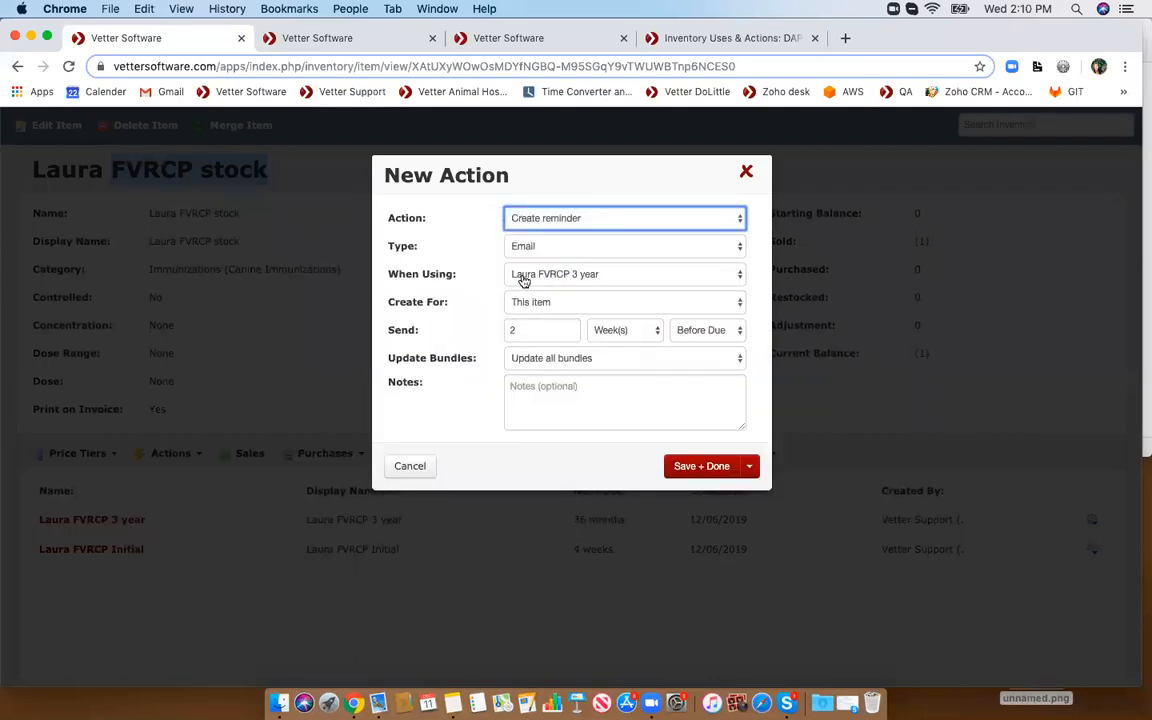
click(516, 303)
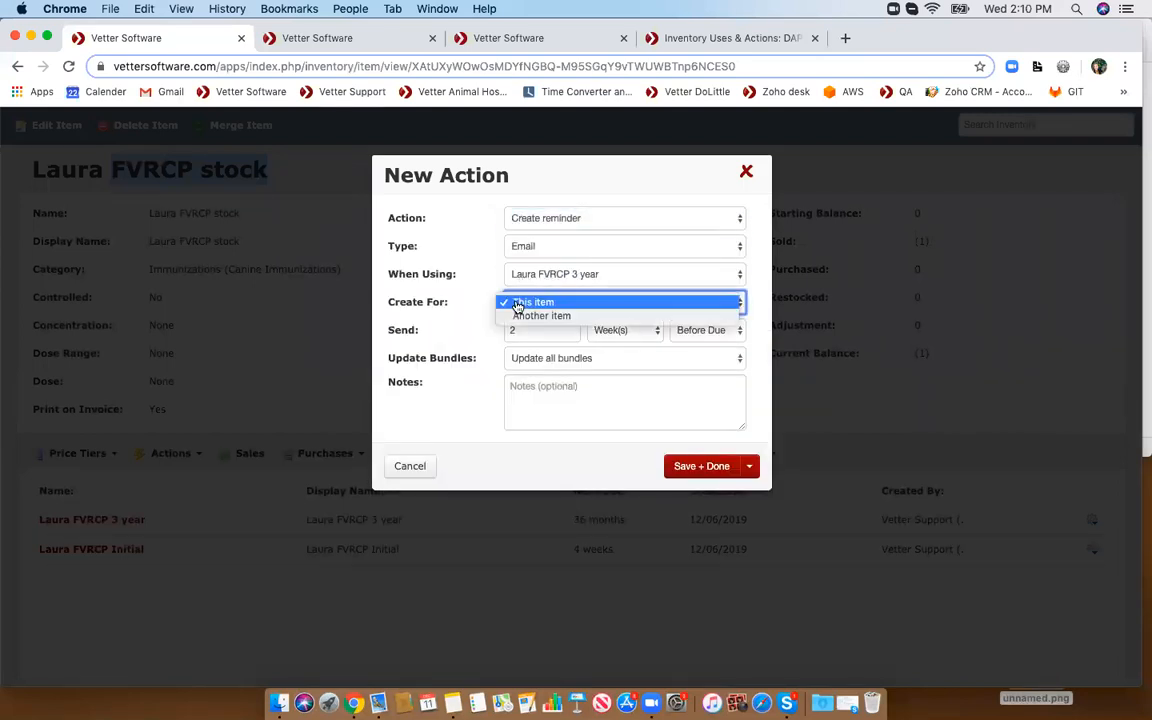
click(512, 303)
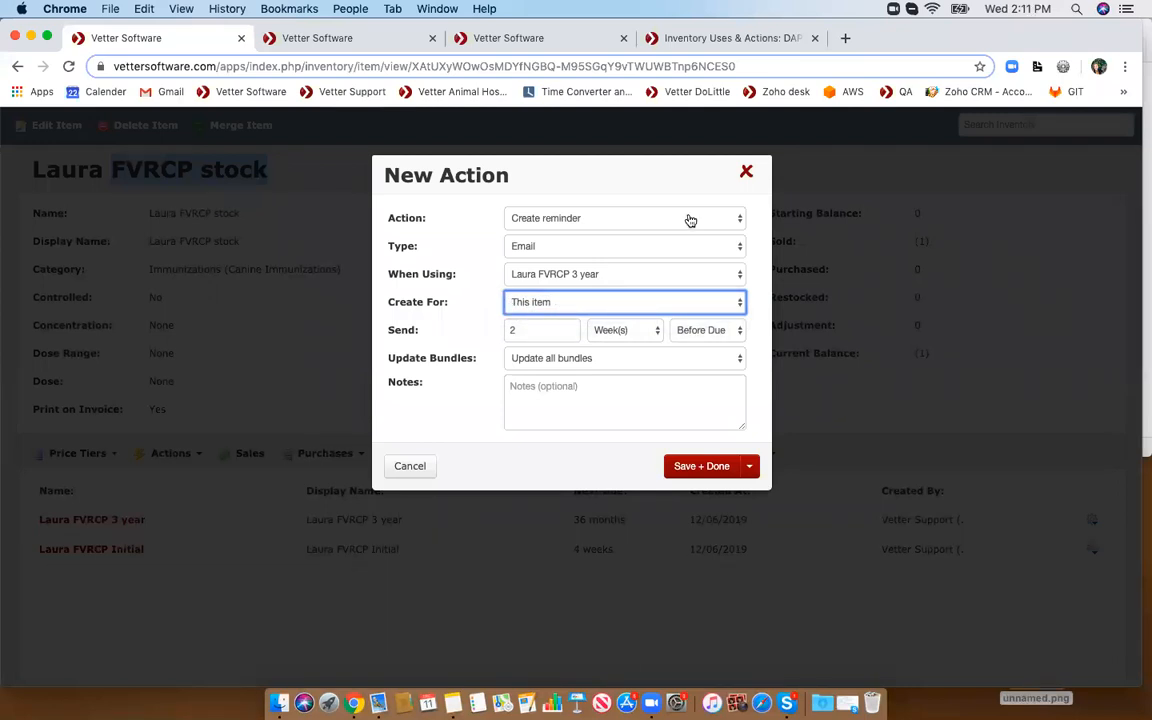
click(746, 172)
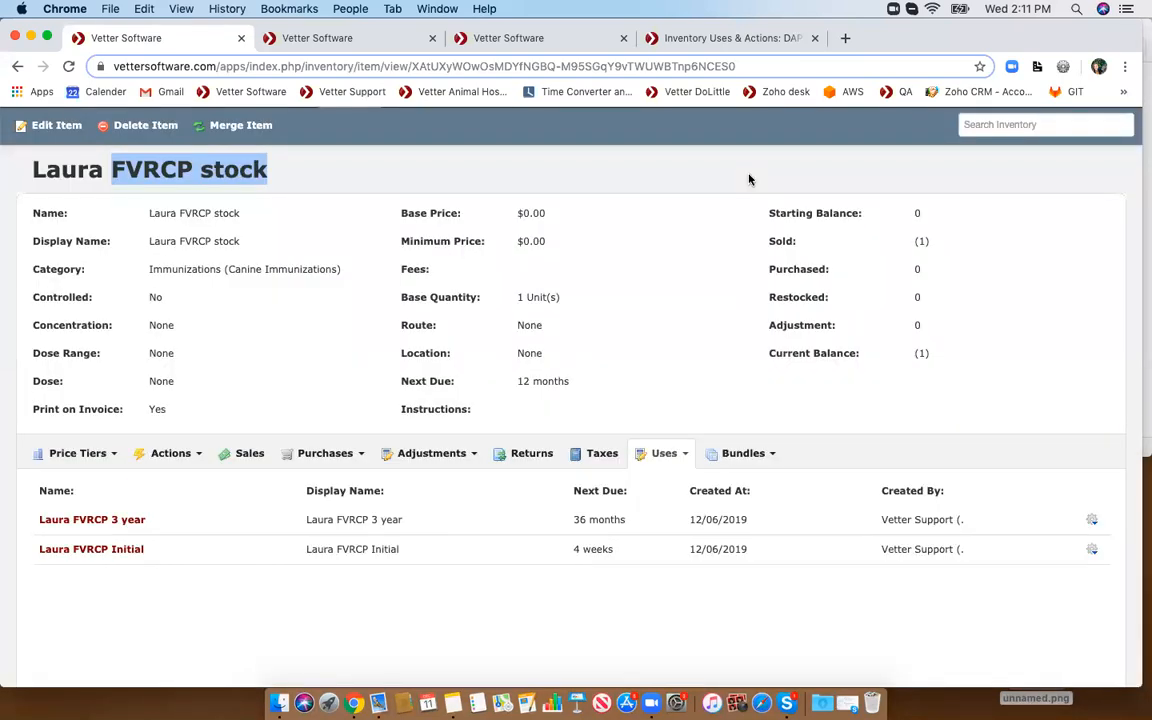
- Switch between the Laura Leukemia and Laura FVRCP + L Stock tabs and view the Laura FVRCP + L Stock item's actions
scroll(749, 179, up, 1)
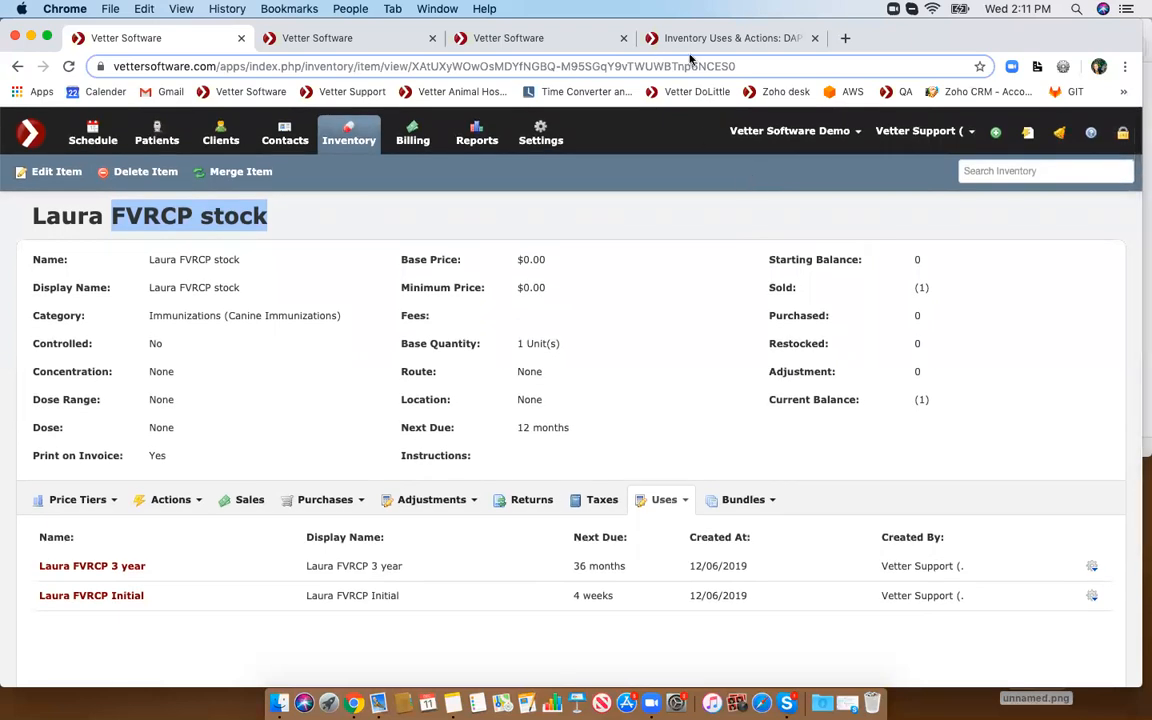
click(518, 39)
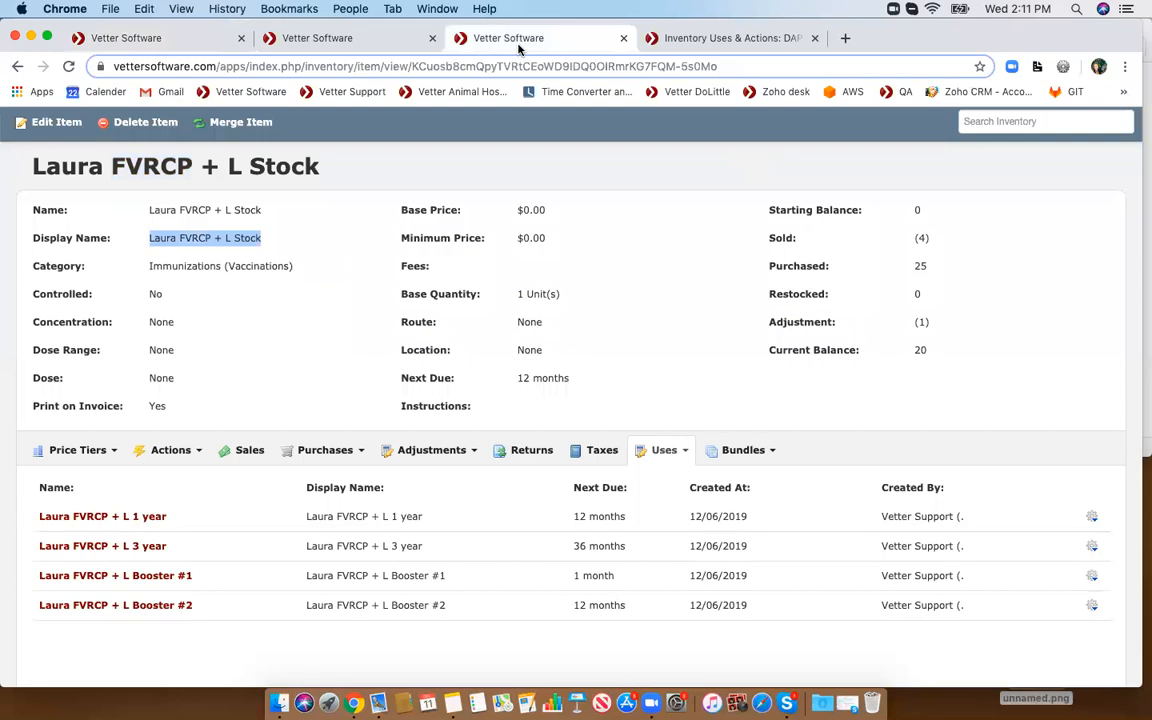
click(317, 42)
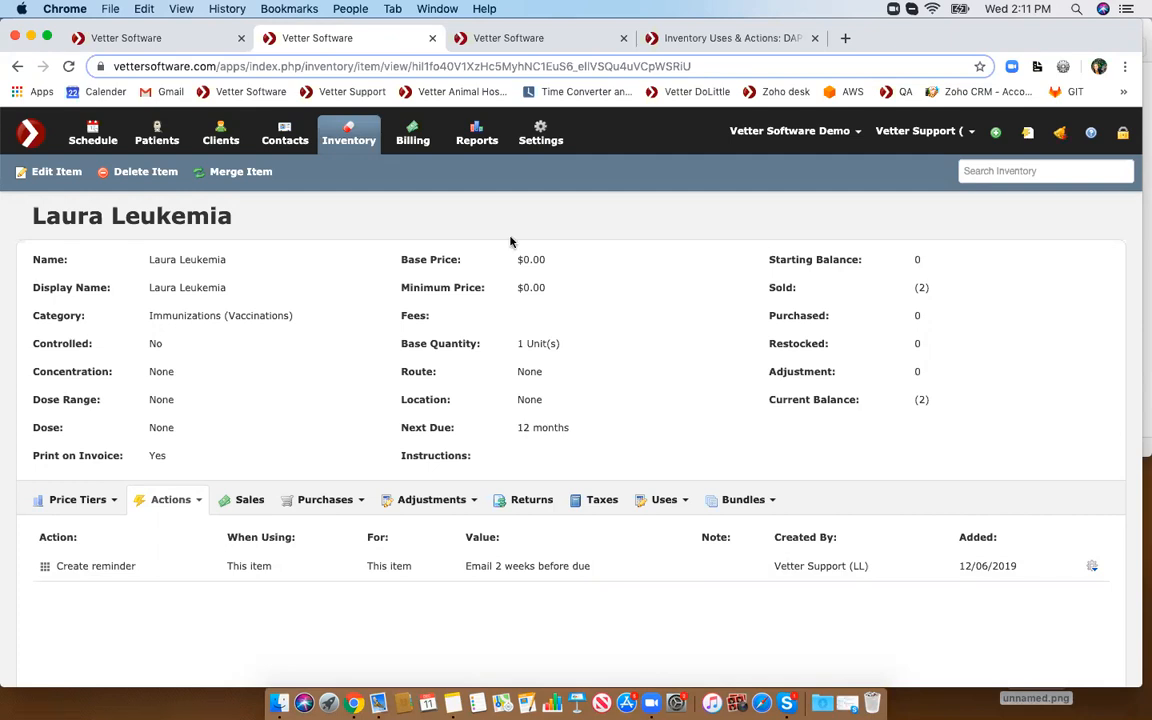
click(500, 42)
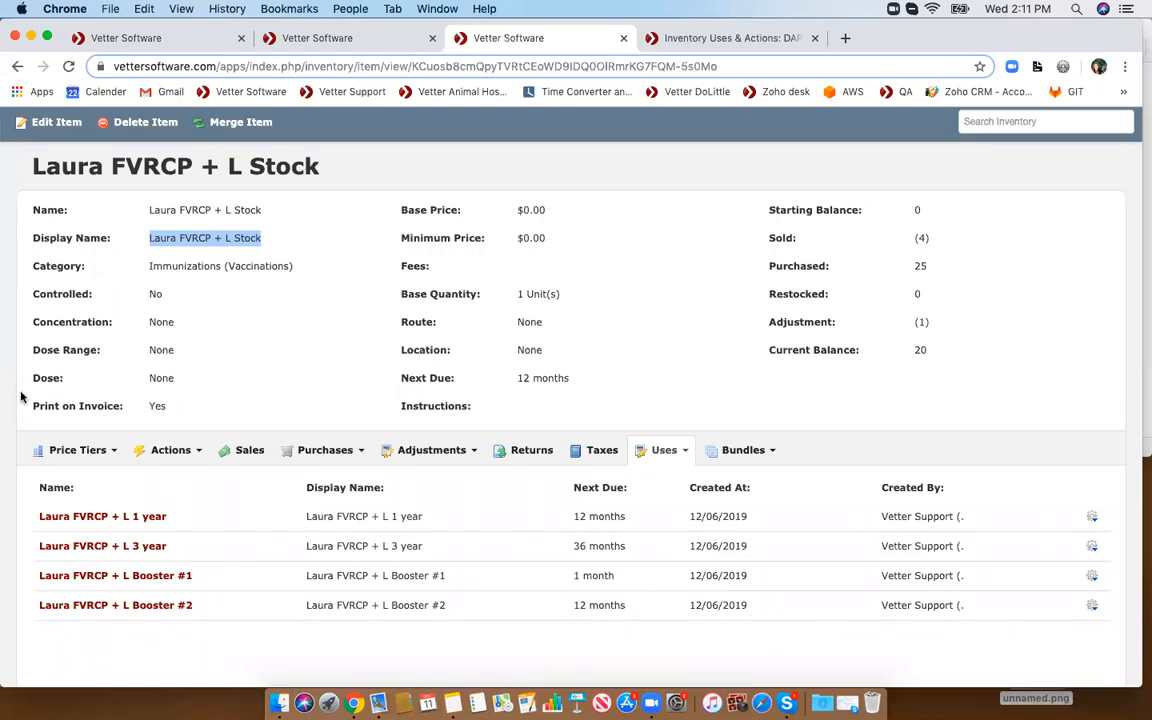
click(195, 451)
click(184, 479)
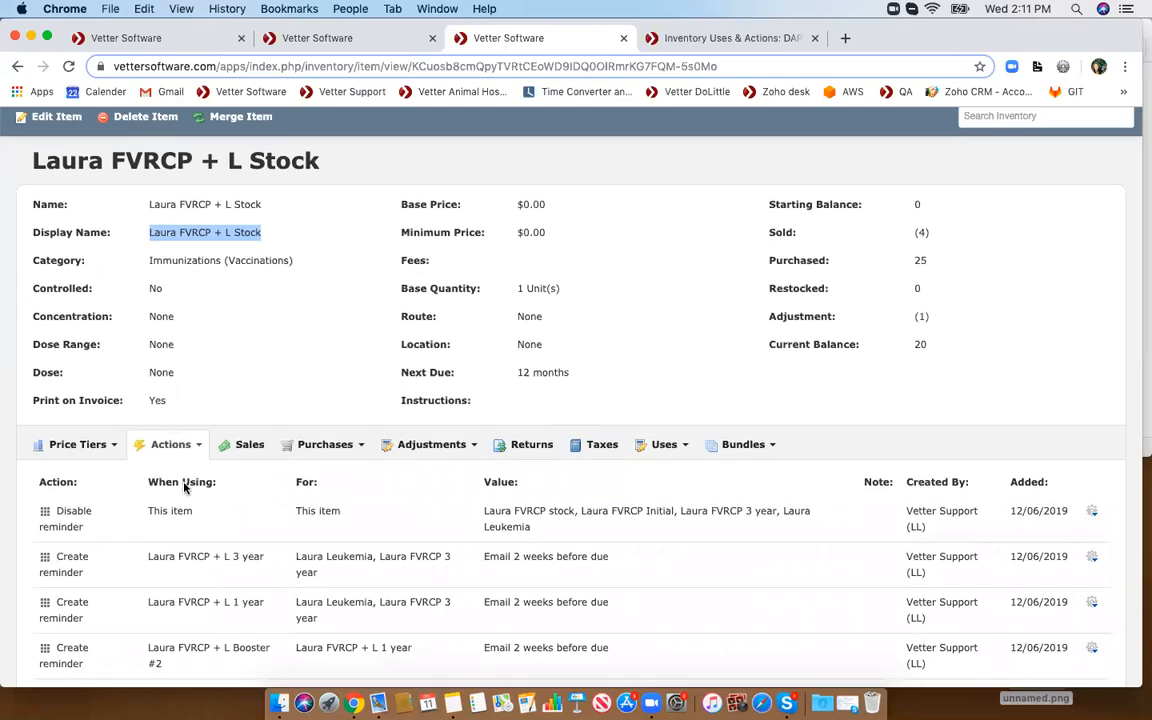
- Open the Create reminder action for Laura FVRCP + L Booster #1 and inspect its Due From options, closing without saving
scroll(182, 480, down, 3)
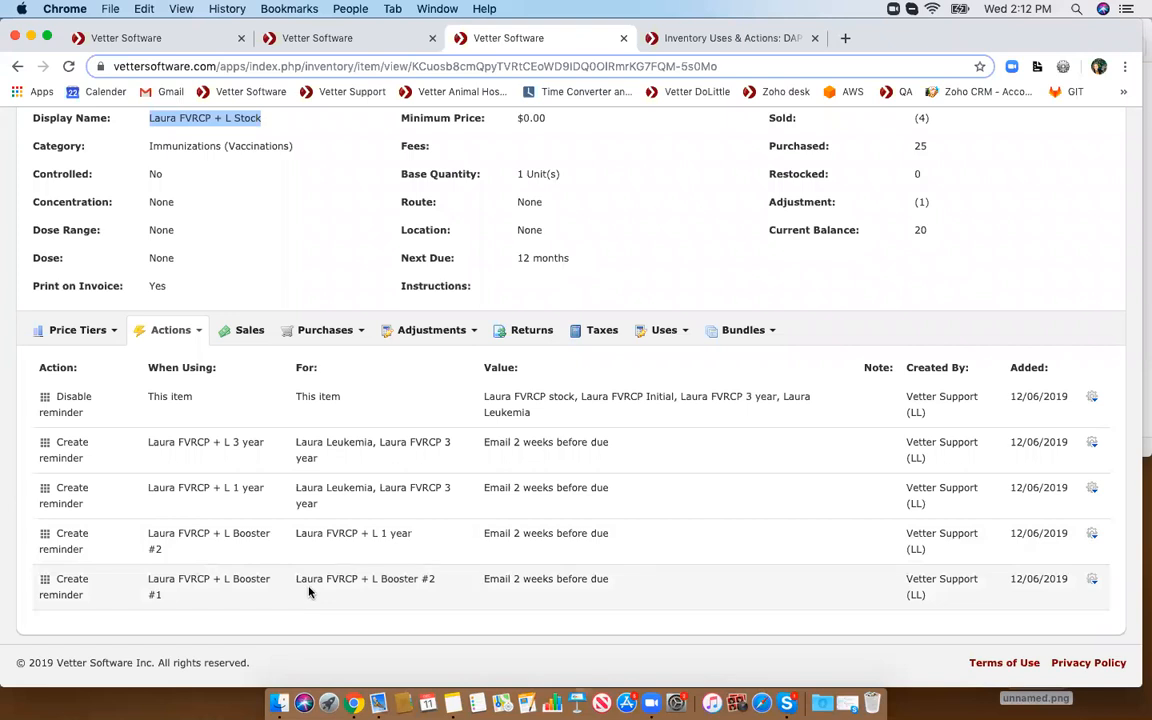
click(1091, 580)
click(1037, 602)
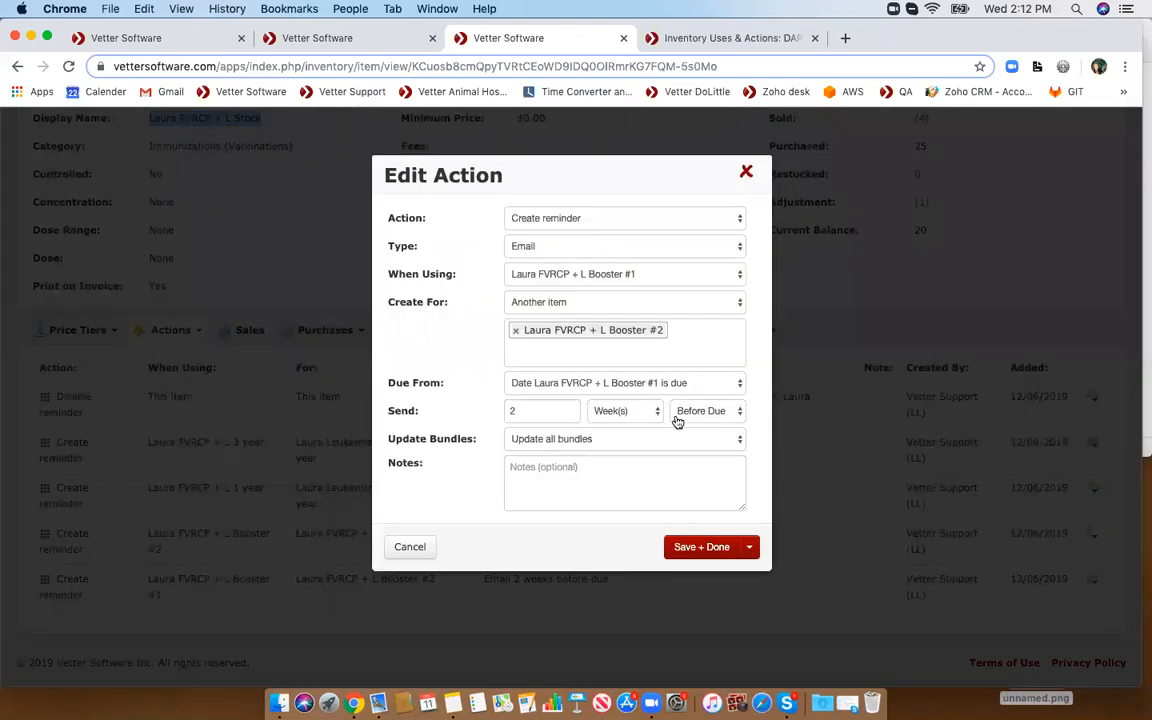
click(632, 389)
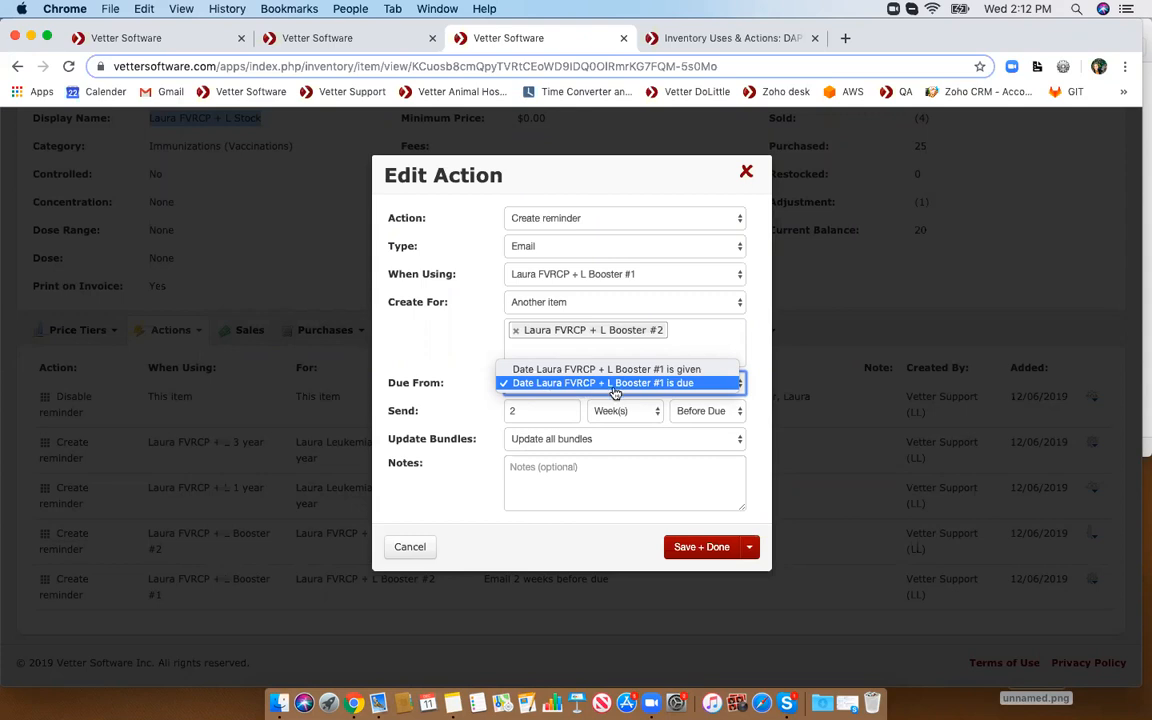
click(668, 386)
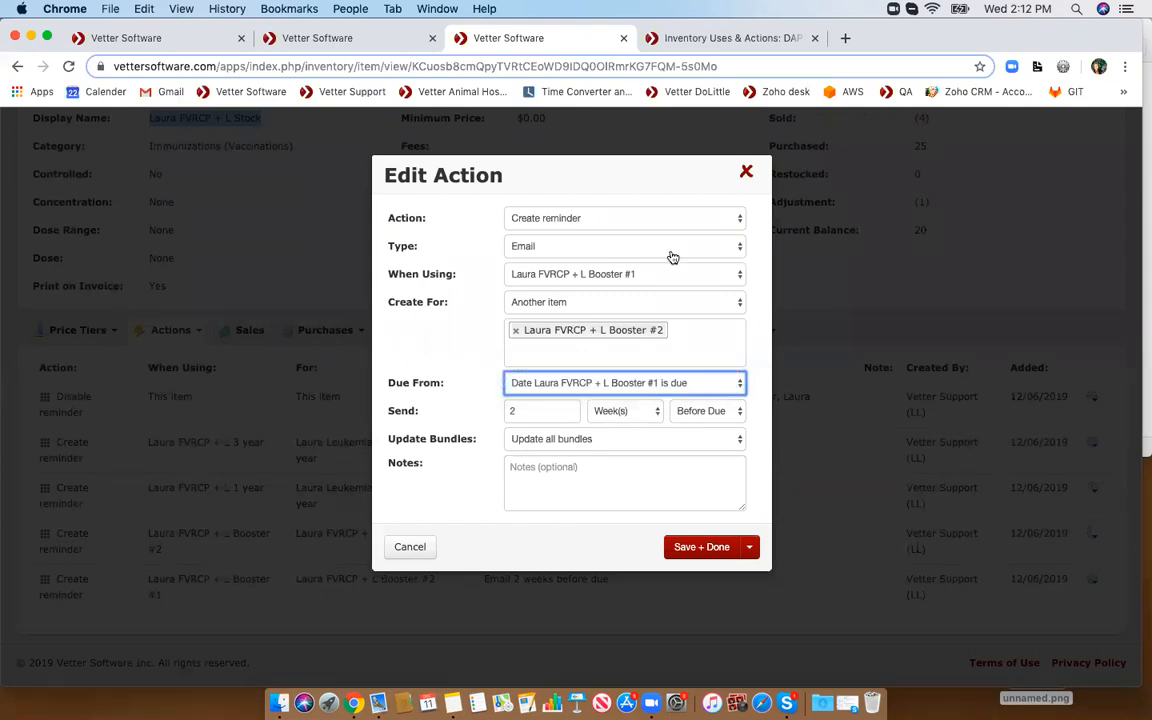
click(746, 171)
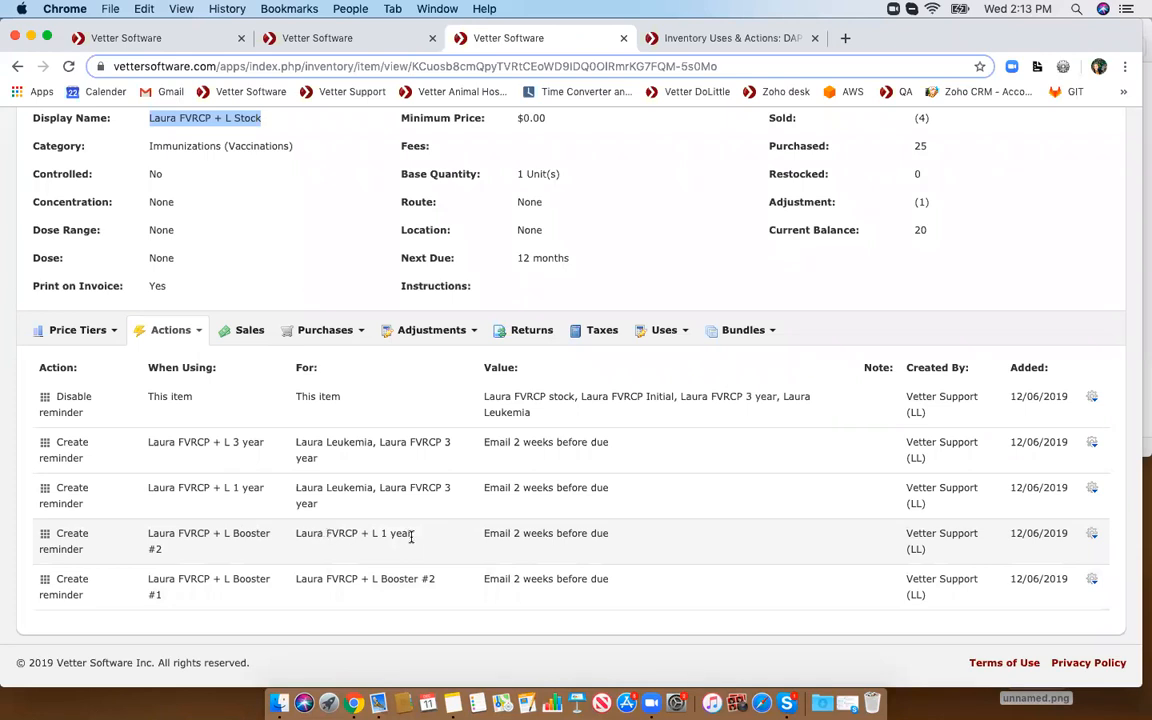
- Open the Create reminder action for Laura FVRCP + L Booster #2 and inspect its When Using and Create For options
click(1092, 535)
click(1056, 558)
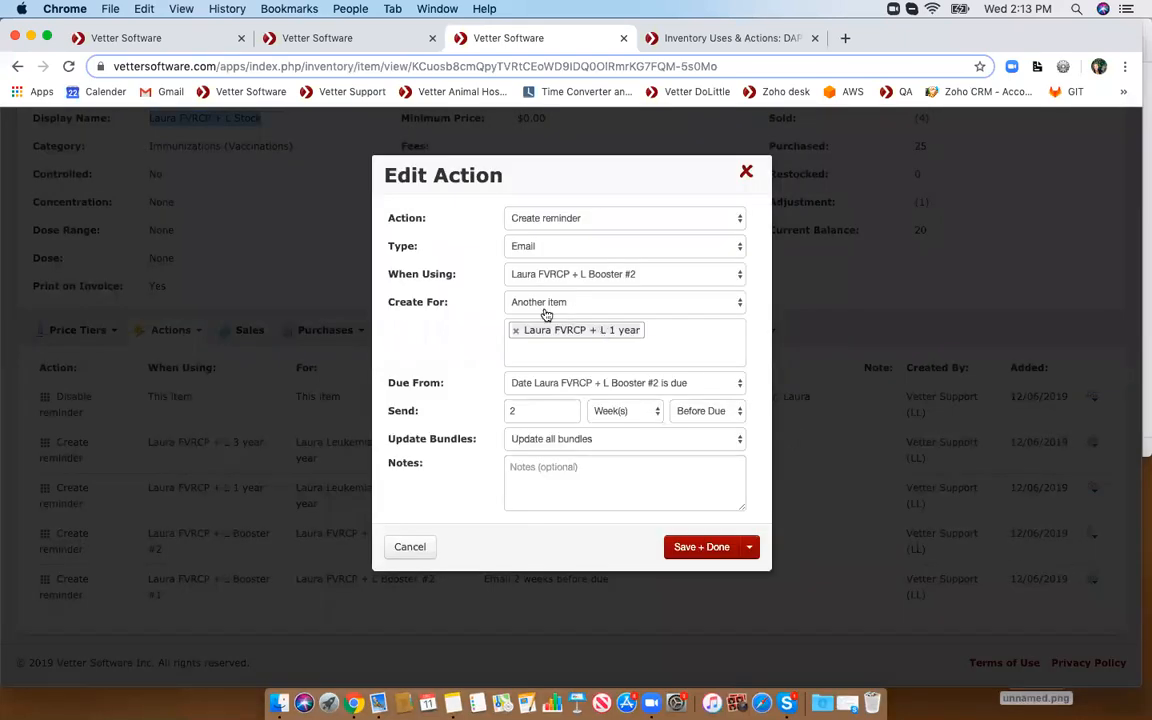
click(516, 276)
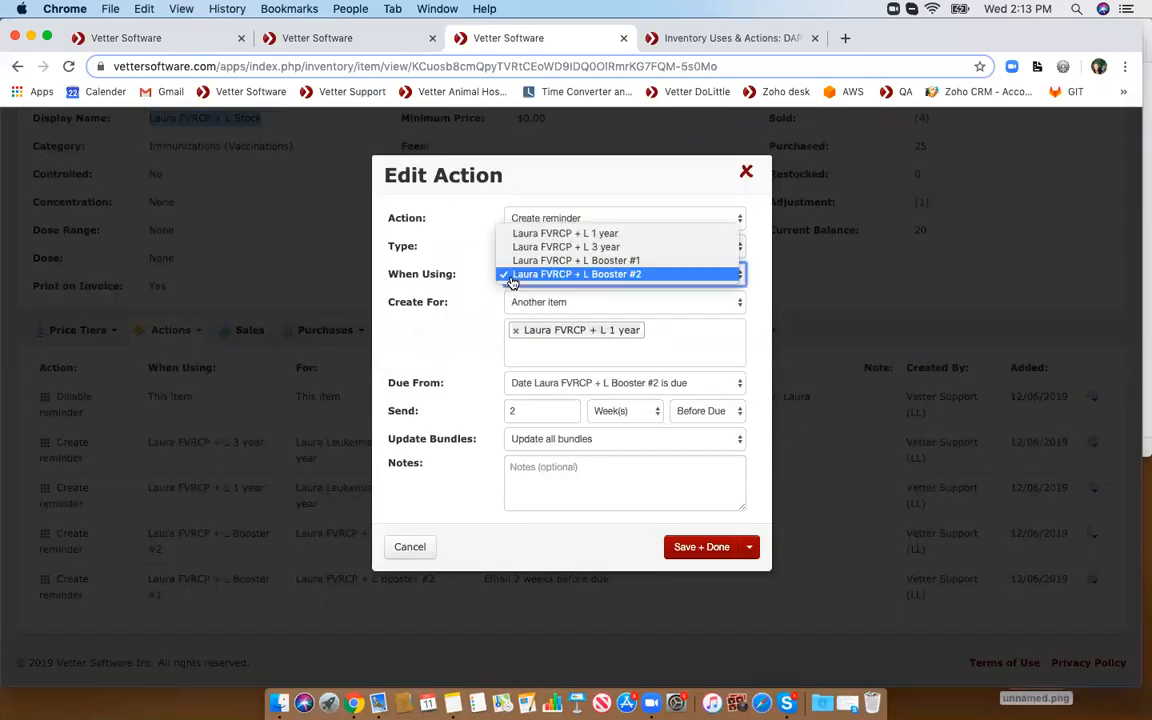
click(521, 276)
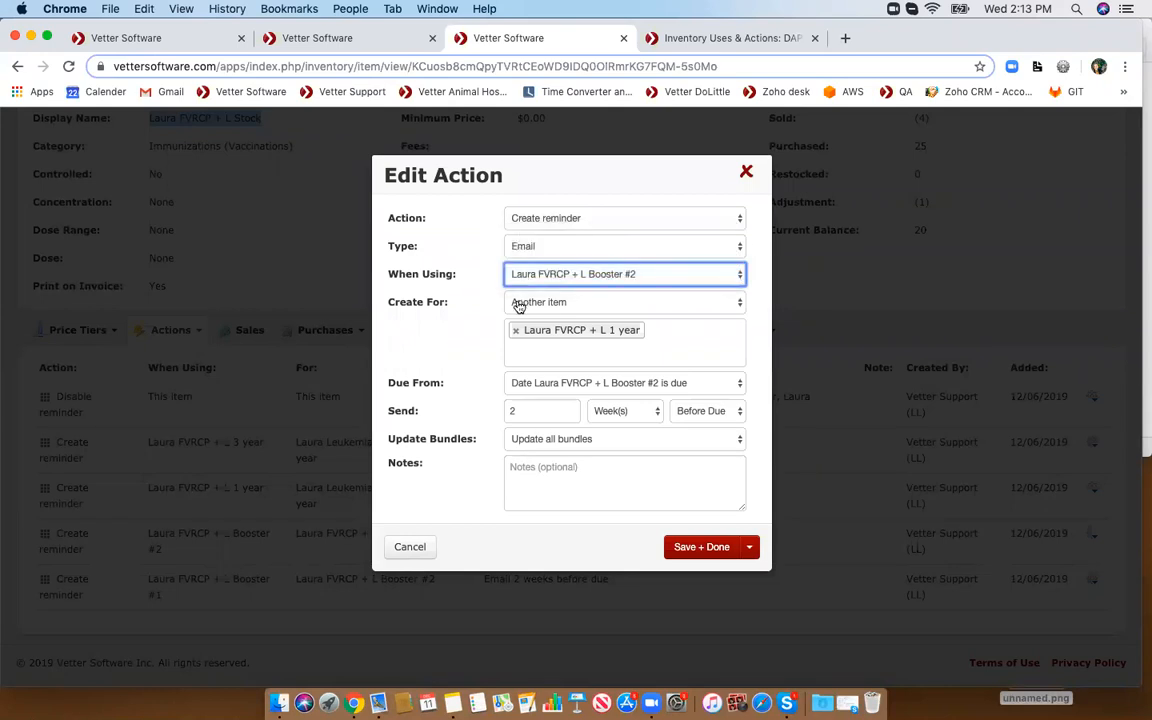
click(517, 301)
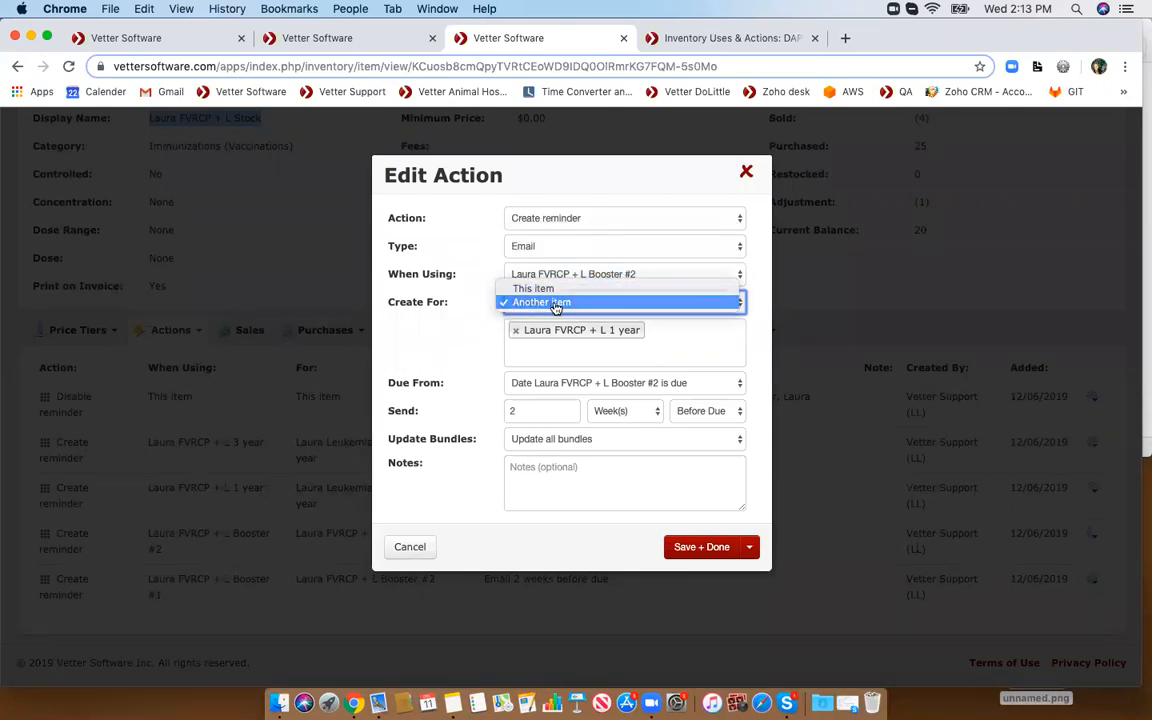
click(542, 304)
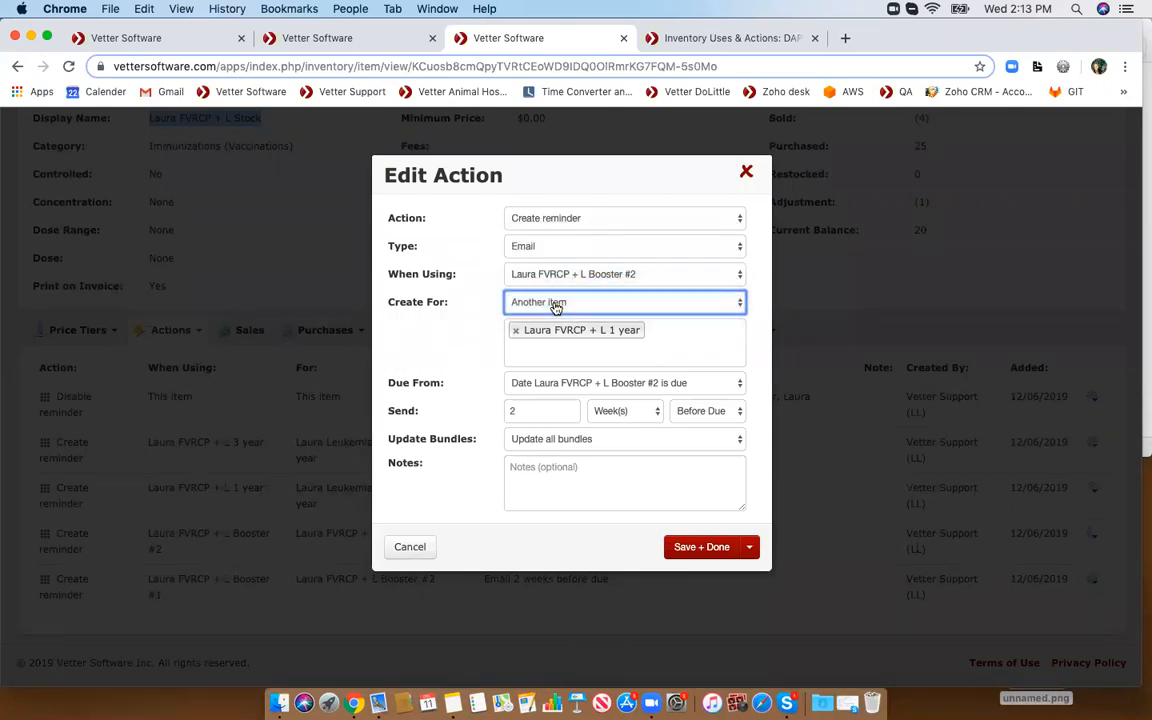
- Search the Create For item list for laura and review the Due From options, closing the dialog without saving
click(667, 333)
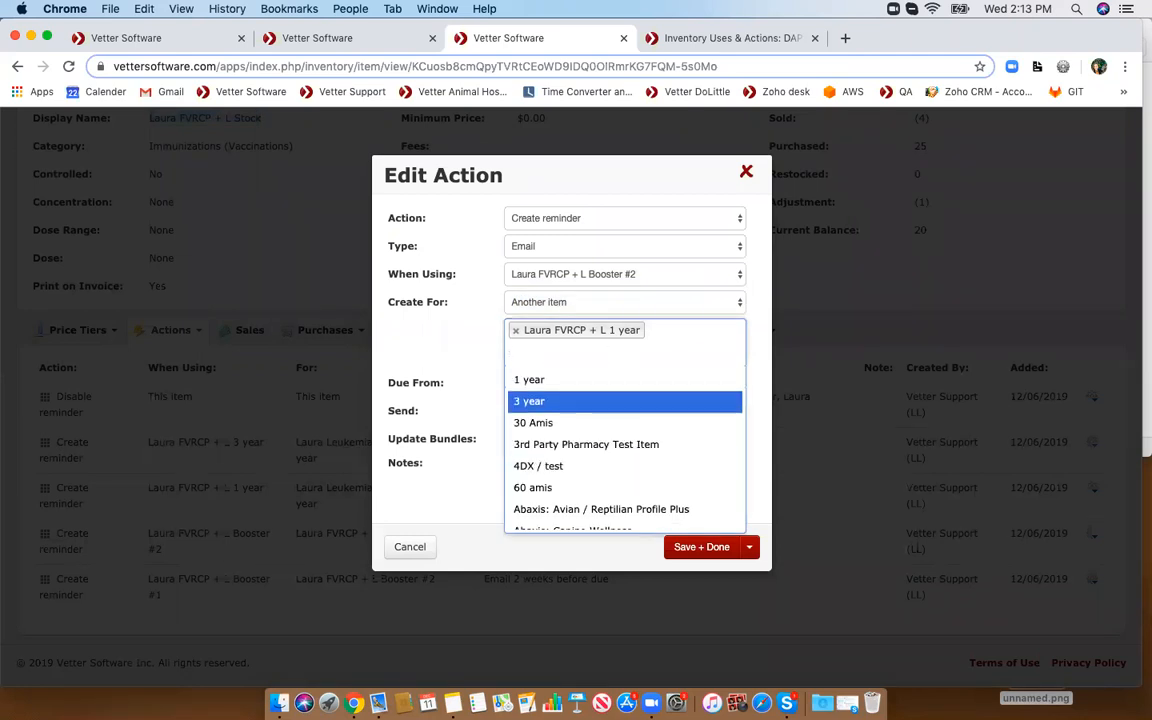
text(laura)
scroll(590, 509, down, 1)
scroll(592, 509, up, 1)
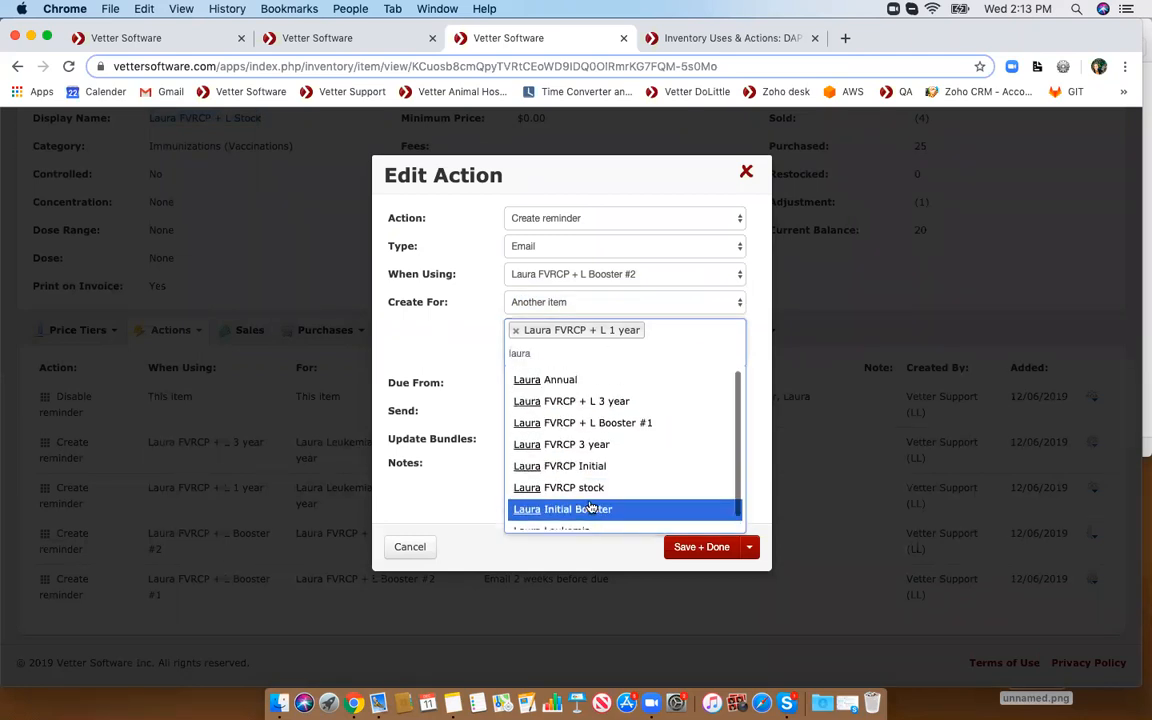
click(677, 346)
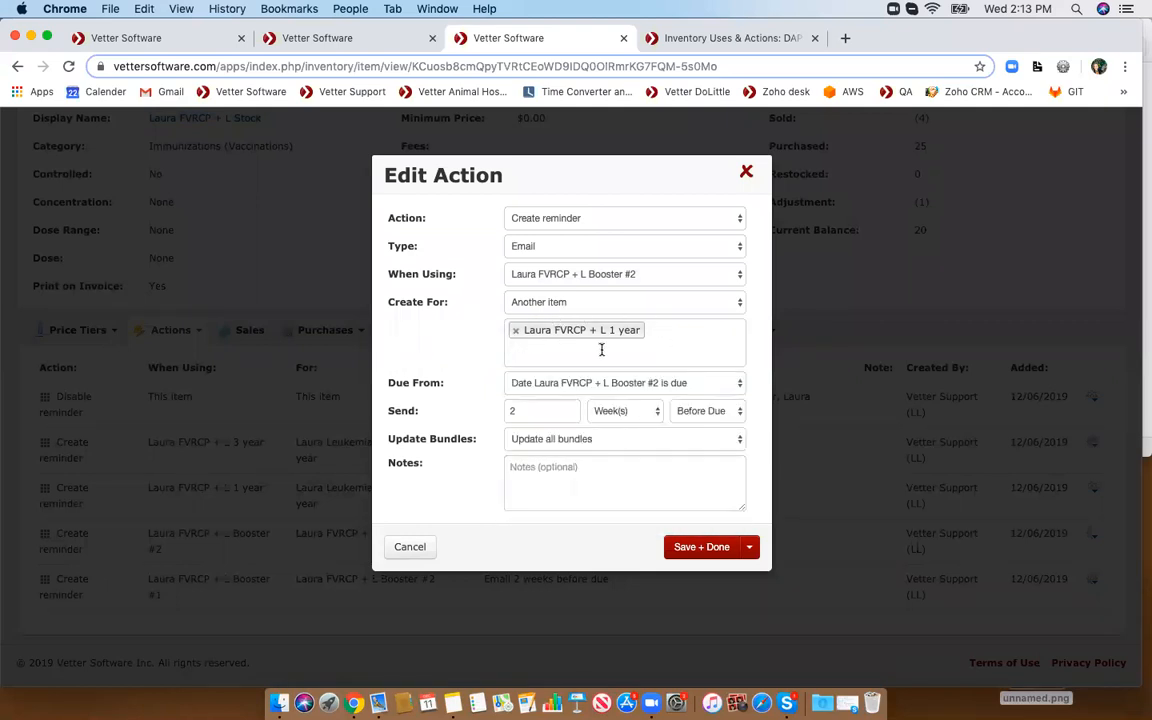
click(568, 389)
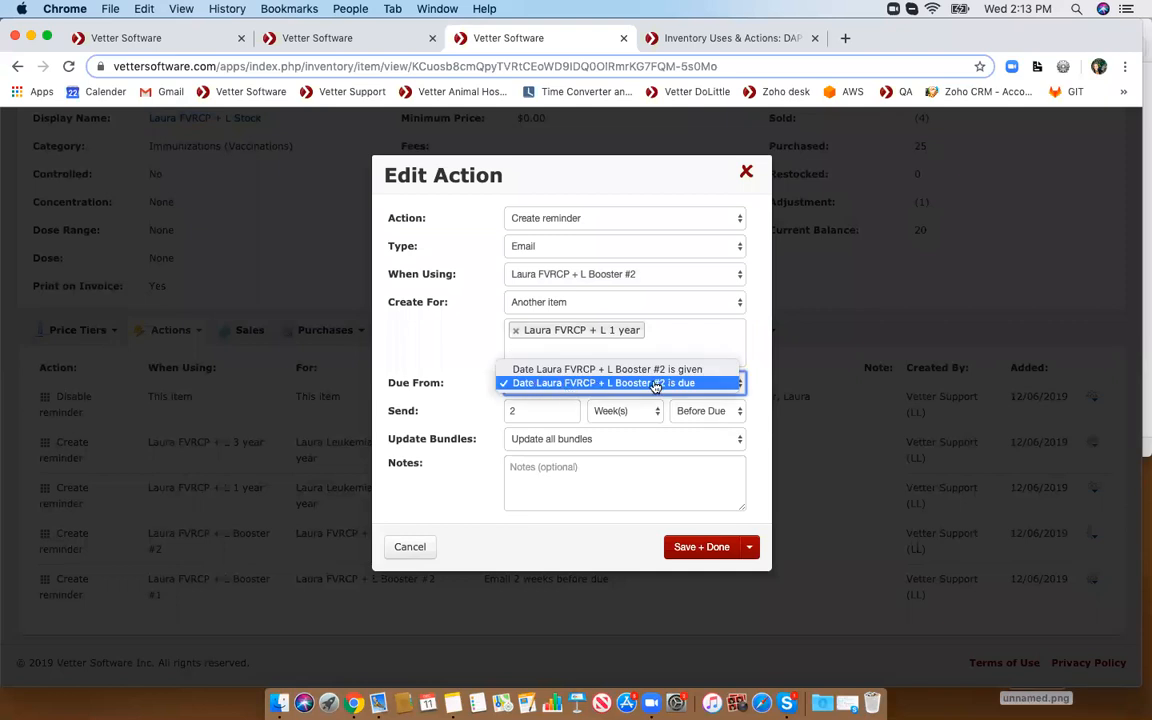
click(749, 175)
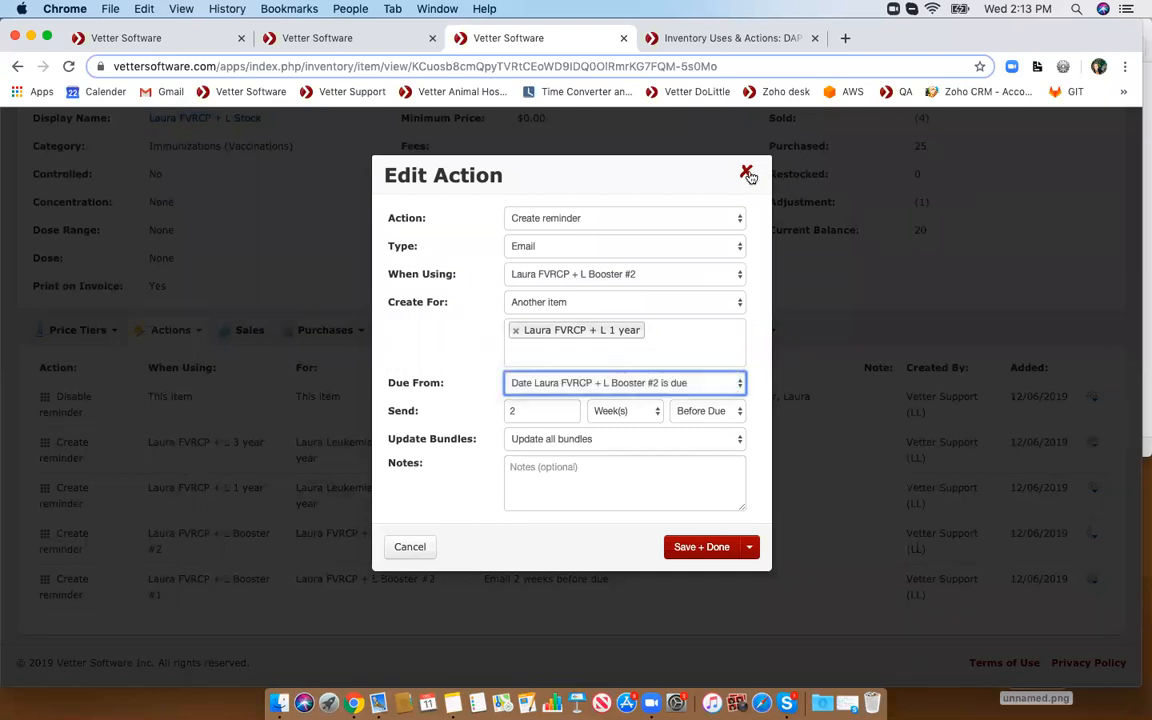
click(749, 175)
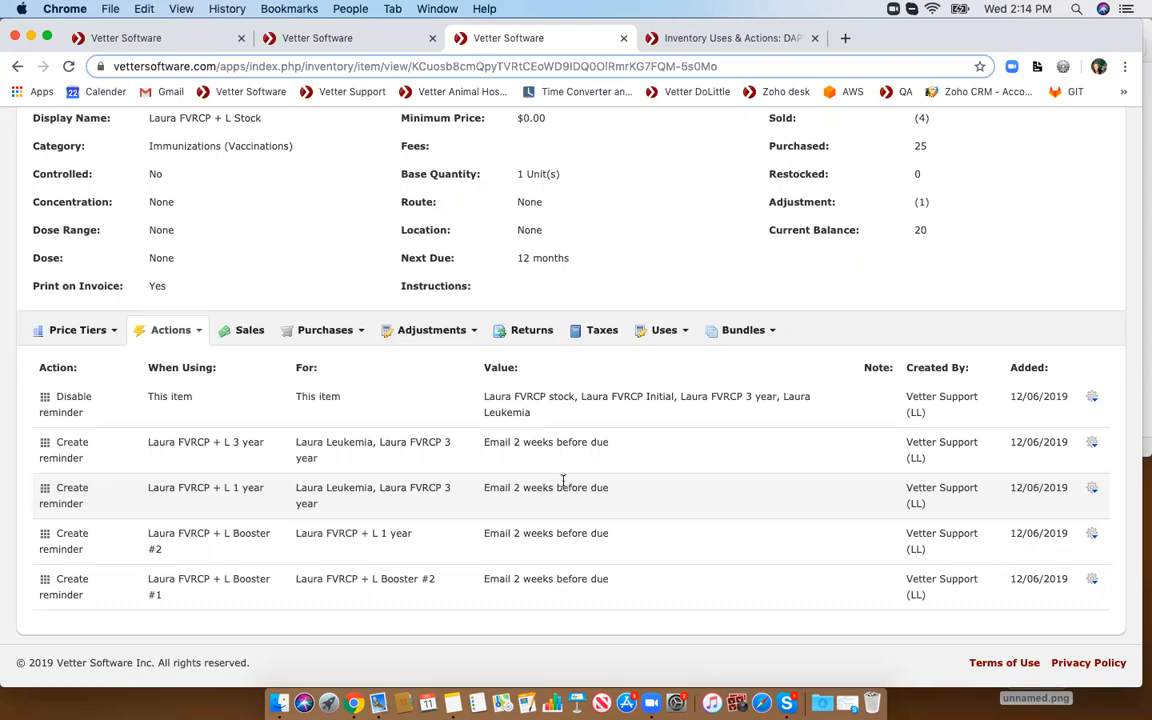
- Open the Create reminder action for Laura FVRCP + L 1 year and inspect its Due From options, closing without saving
click(1092, 491)
click(1039, 512)
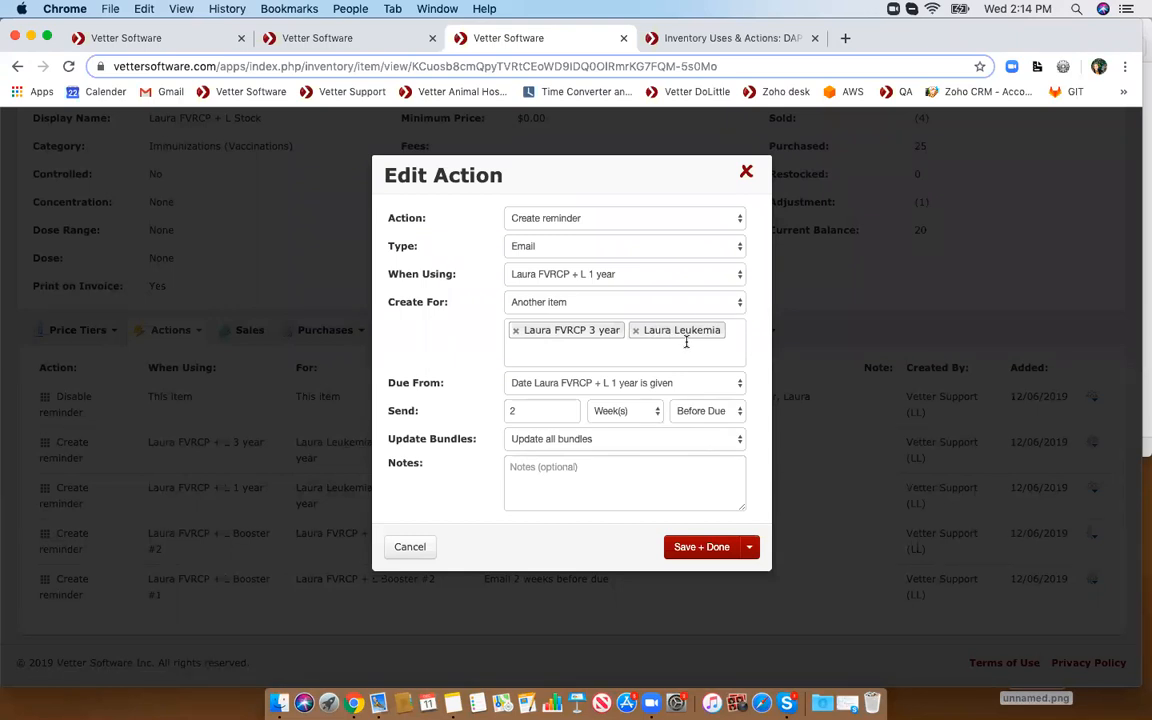
click(547, 382)
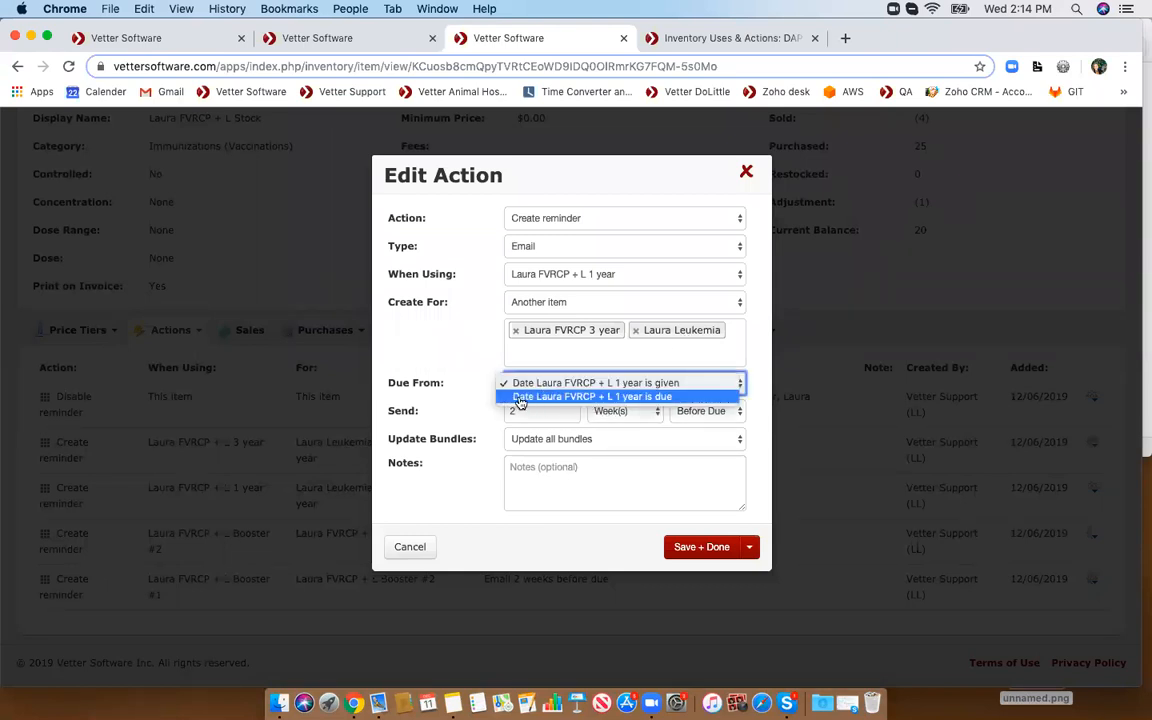
click(608, 389)
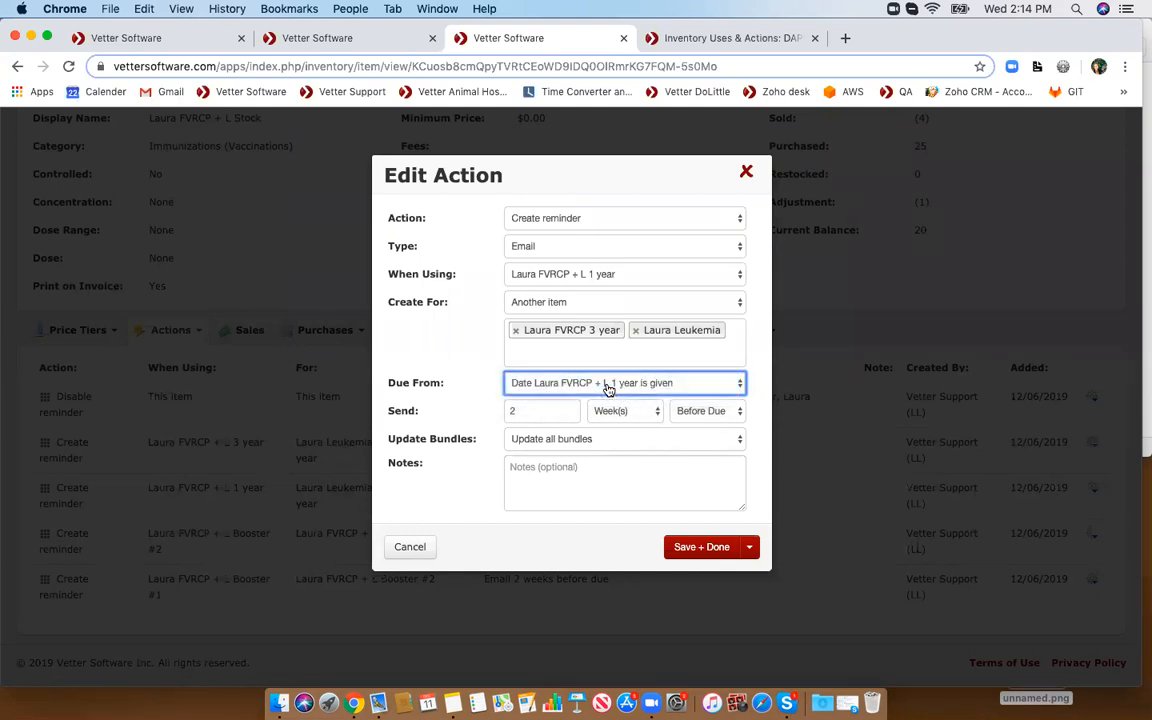
click(746, 171)
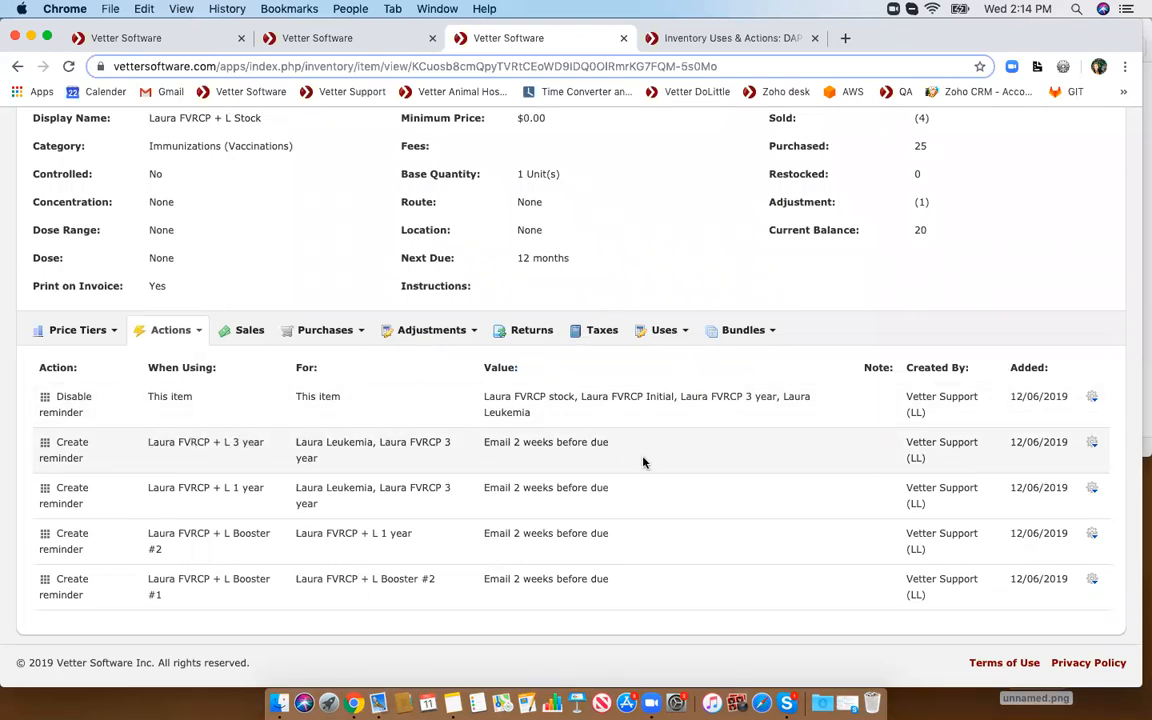
- Open the Create reminder action for Laura FVRCP + L 3 year and inspect its Create For options, closing without saving
click(1093, 443)
click(1030, 465)
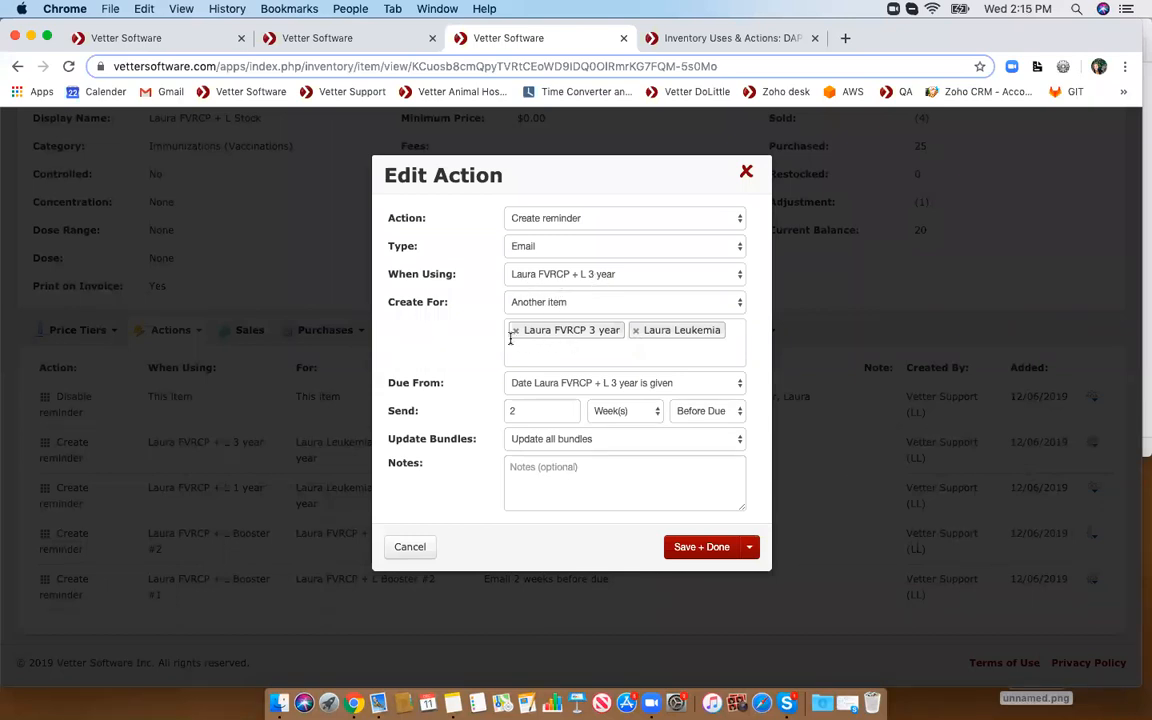
click(518, 304)
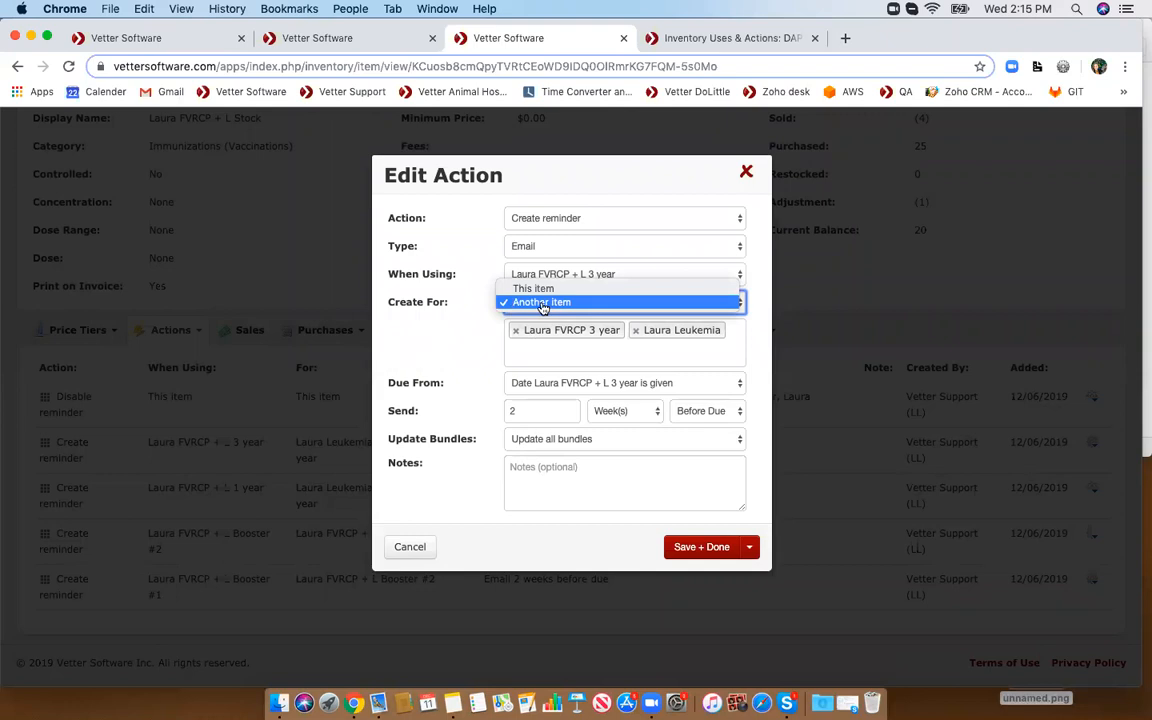
click(541, 303)
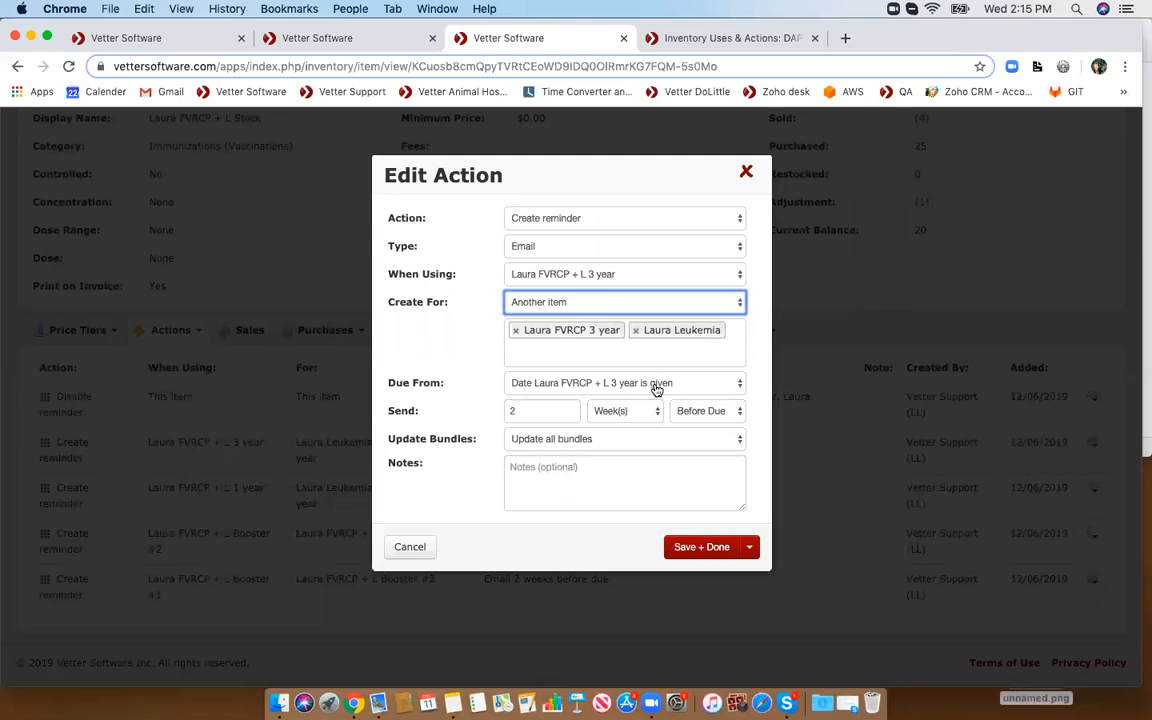
click(746, 172)
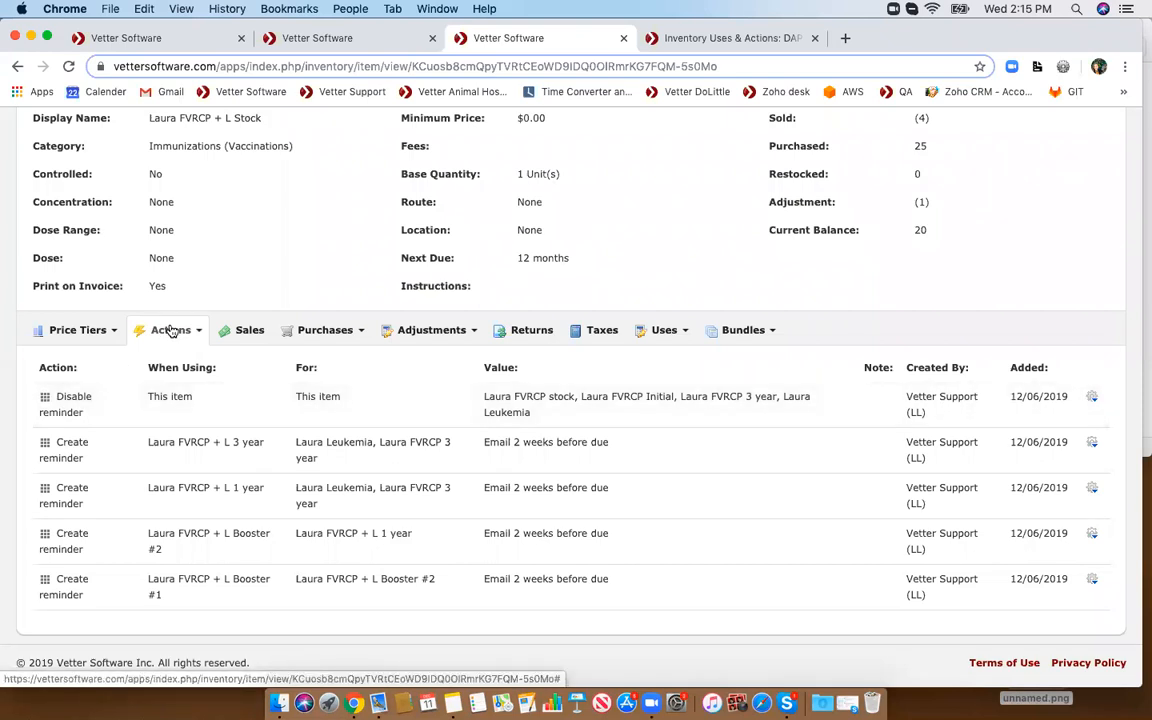
- Open the Disable reminder action and browse its Disable For item list and Update Bundles options, closing without saving
click(1091, 397)
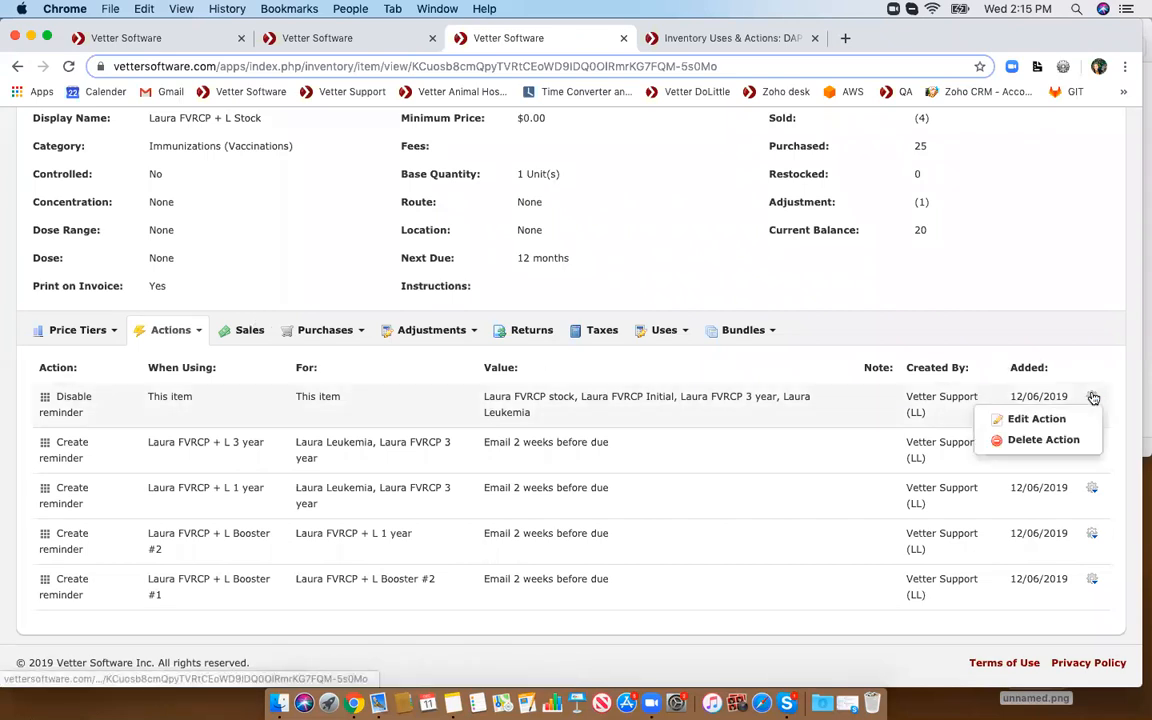
click(1044, 420)
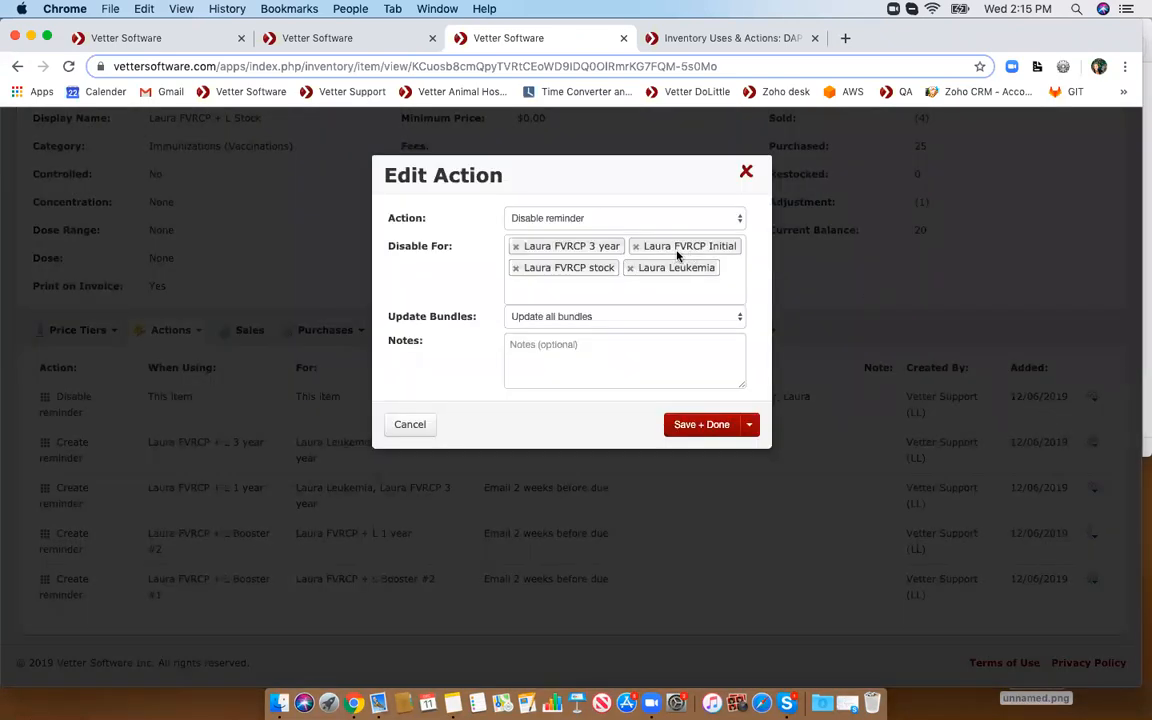
click(537, 289)
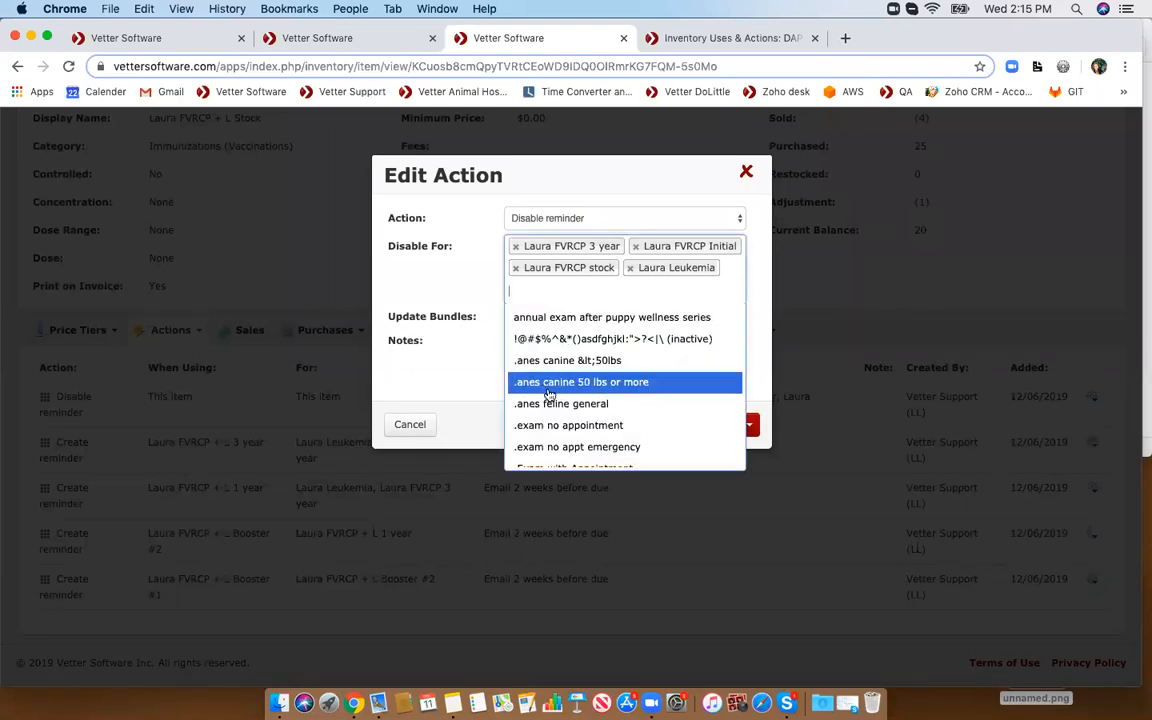
scroll(584, 410, down, 10)
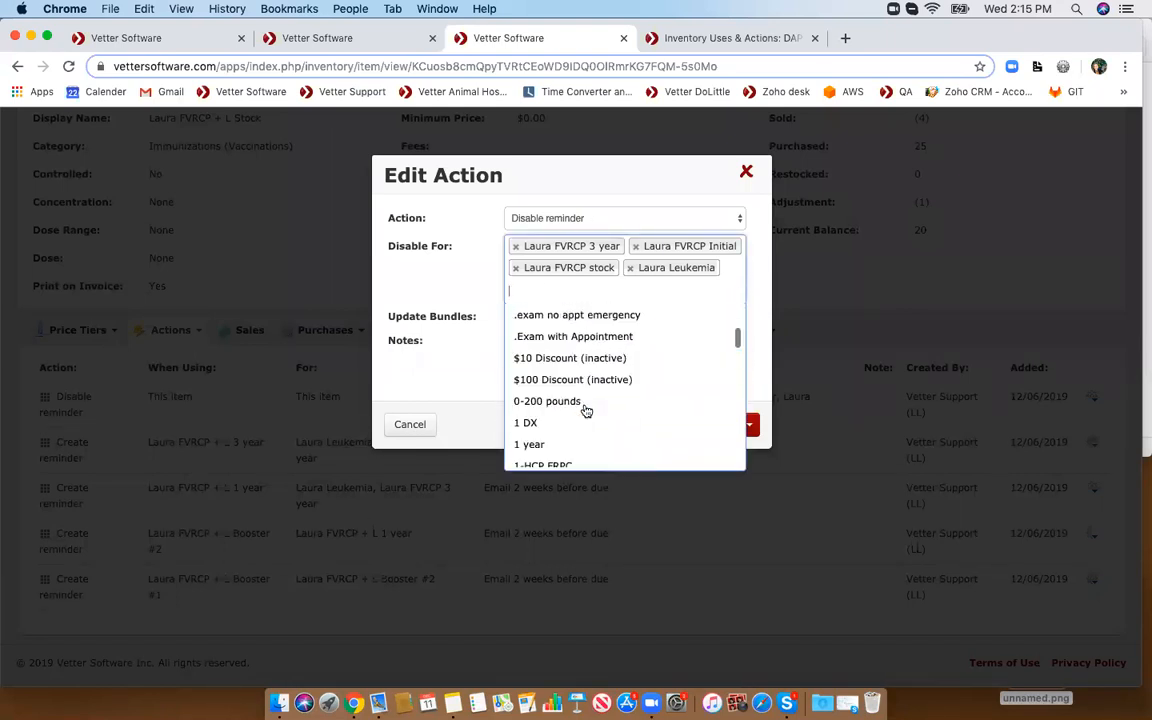
scroll(579, 432, down, 6)
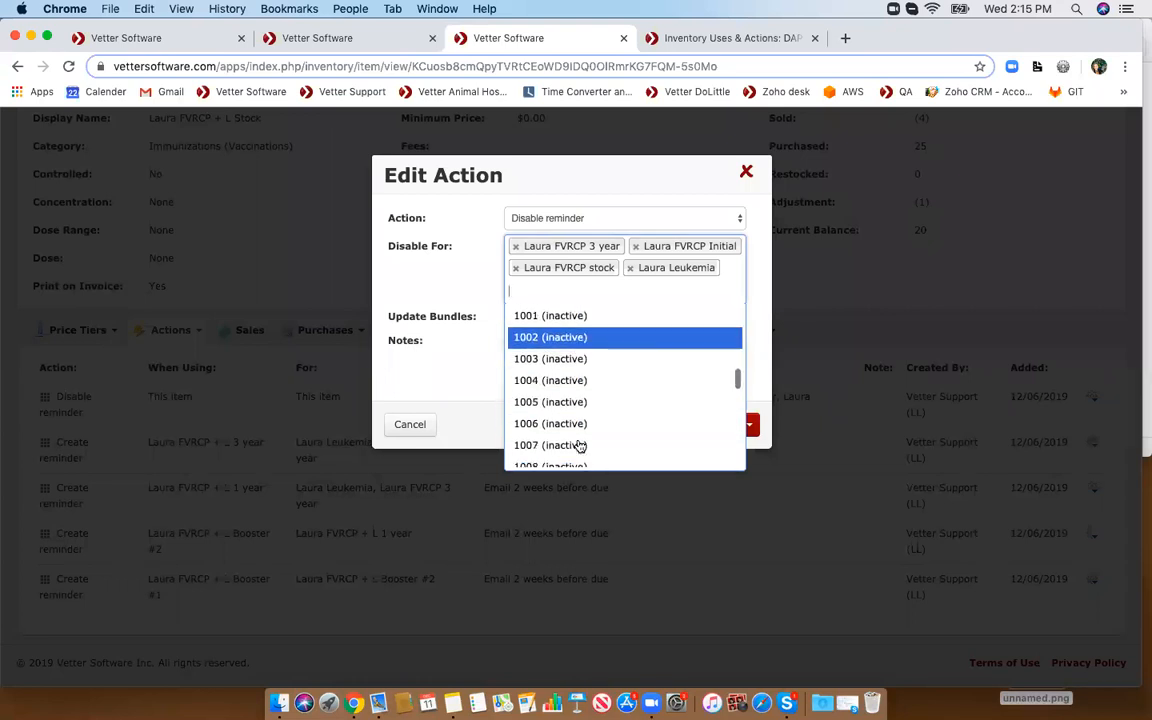
scroll(580, 447, down, 3)
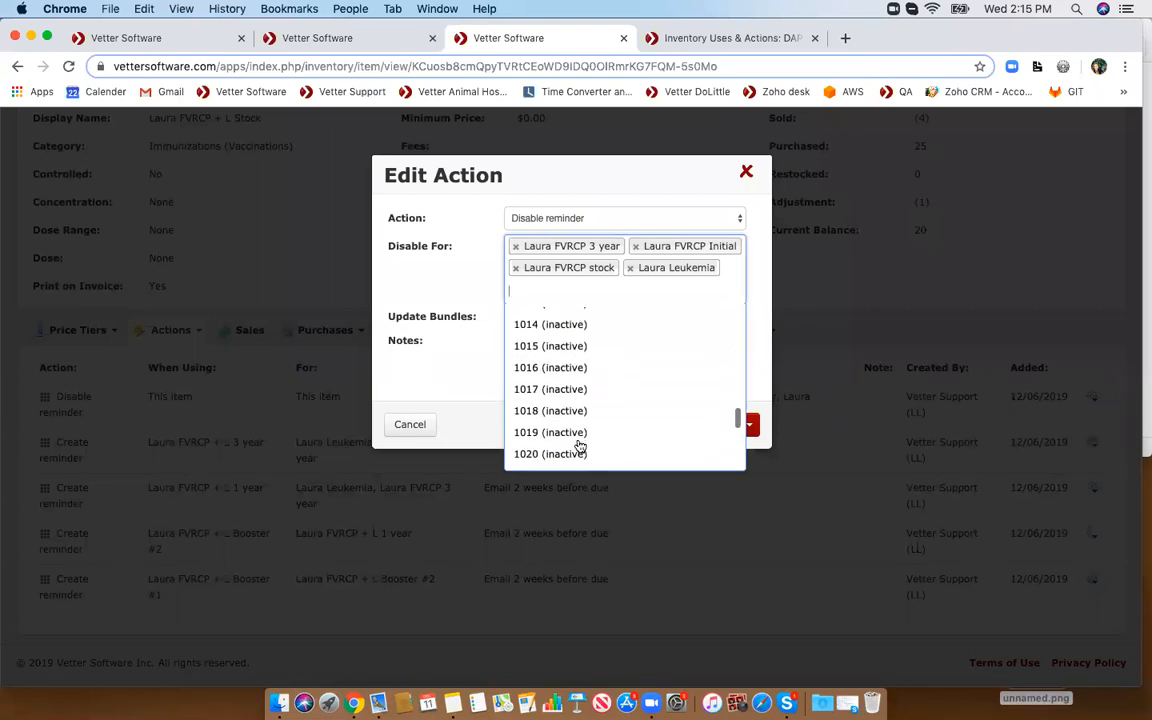
click(534, 288)
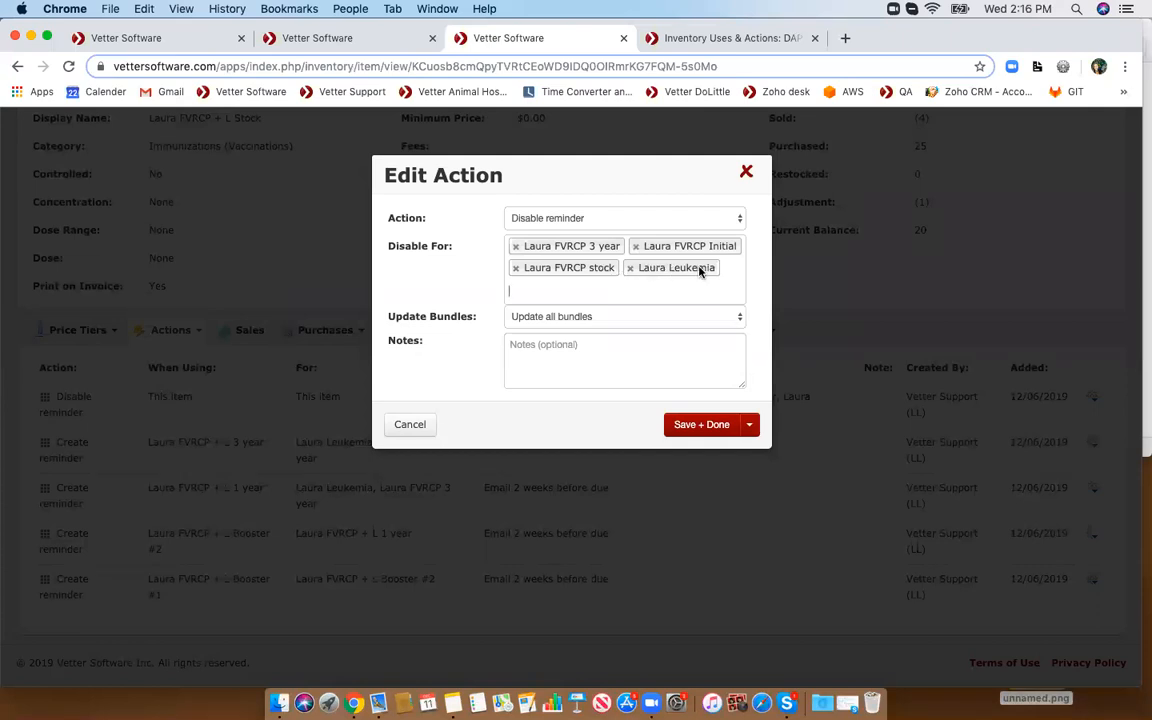
click(660, 319)
click(620, 323)
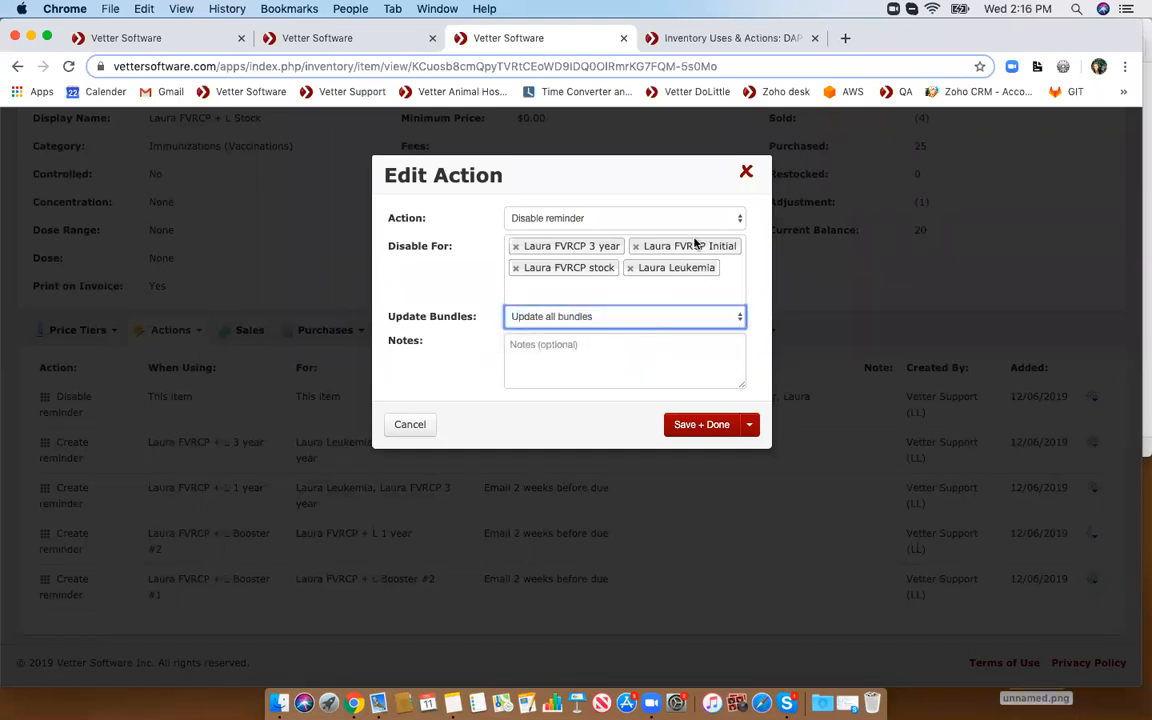
click(746, 174)
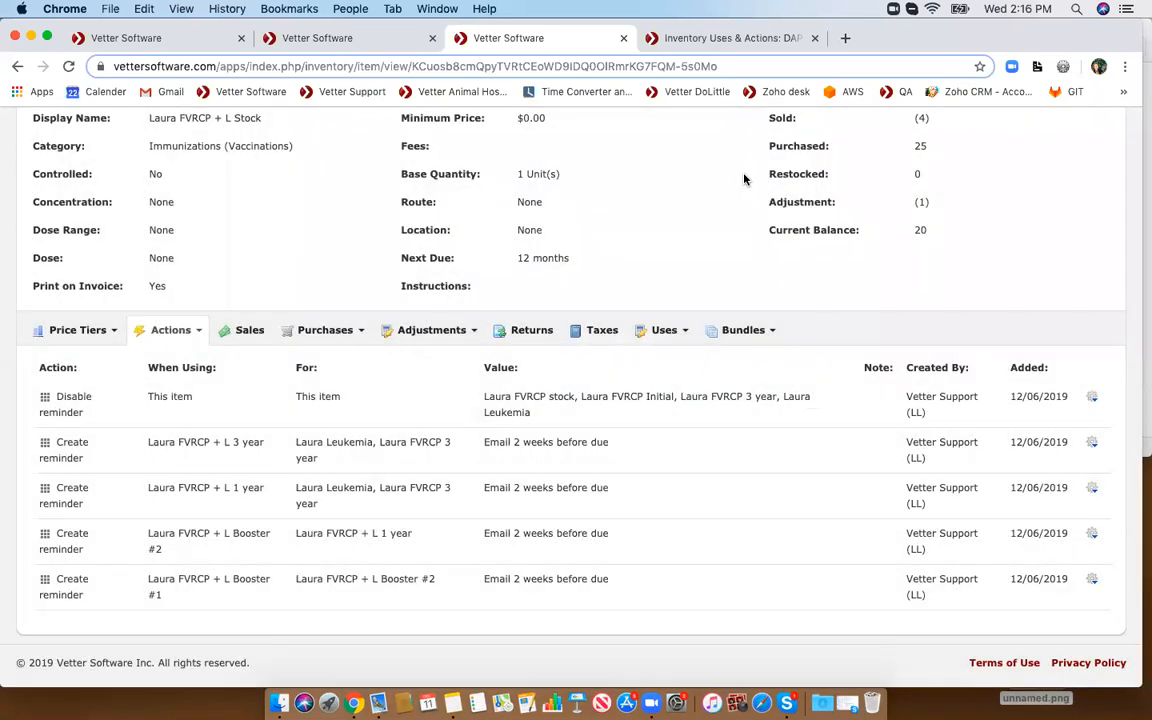
- Open the Patients page in a new browser tab
scroll(744, 179, up, 4)
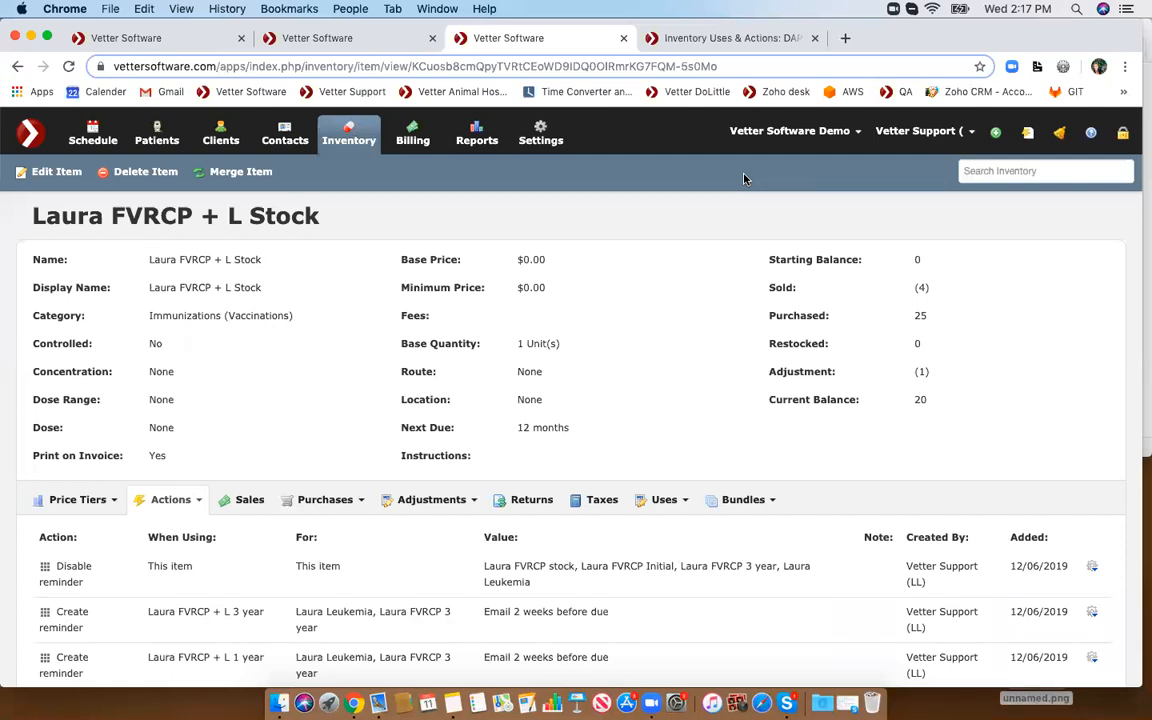
right_click(171, 138)
click(200, 136)
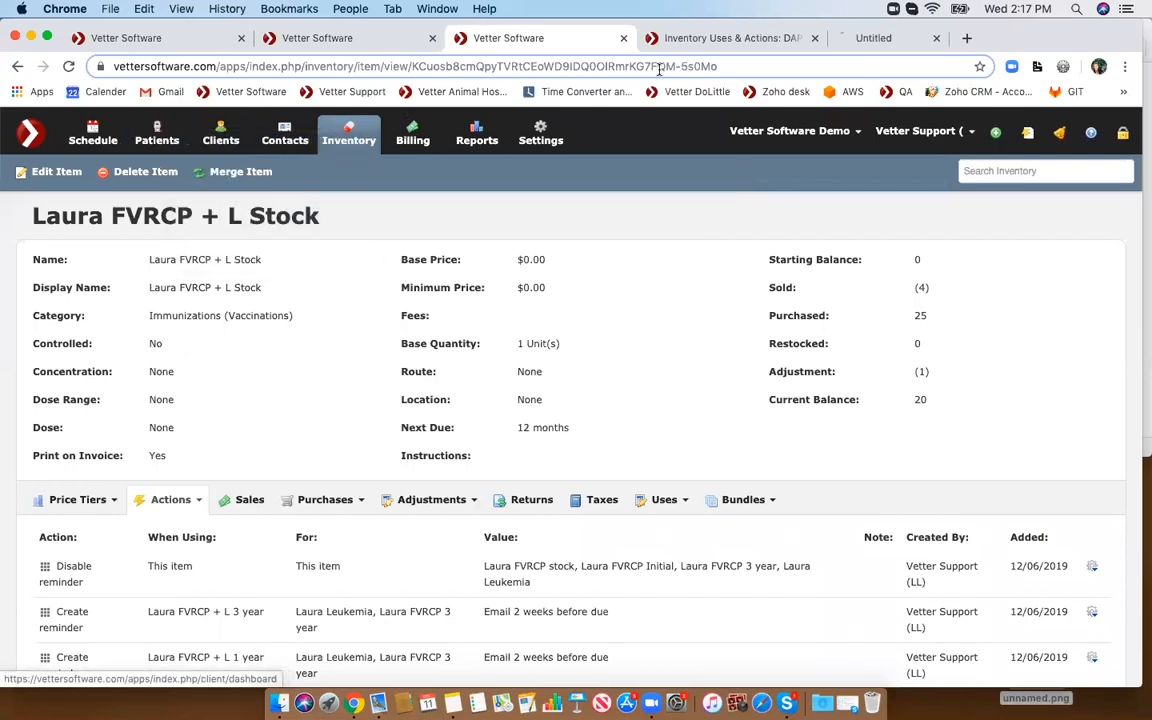
- Close the guide tab, open patient Kirra's record from the patient search, and review her vaccination history entries
middle_click(741, 38)
click(729, 38)
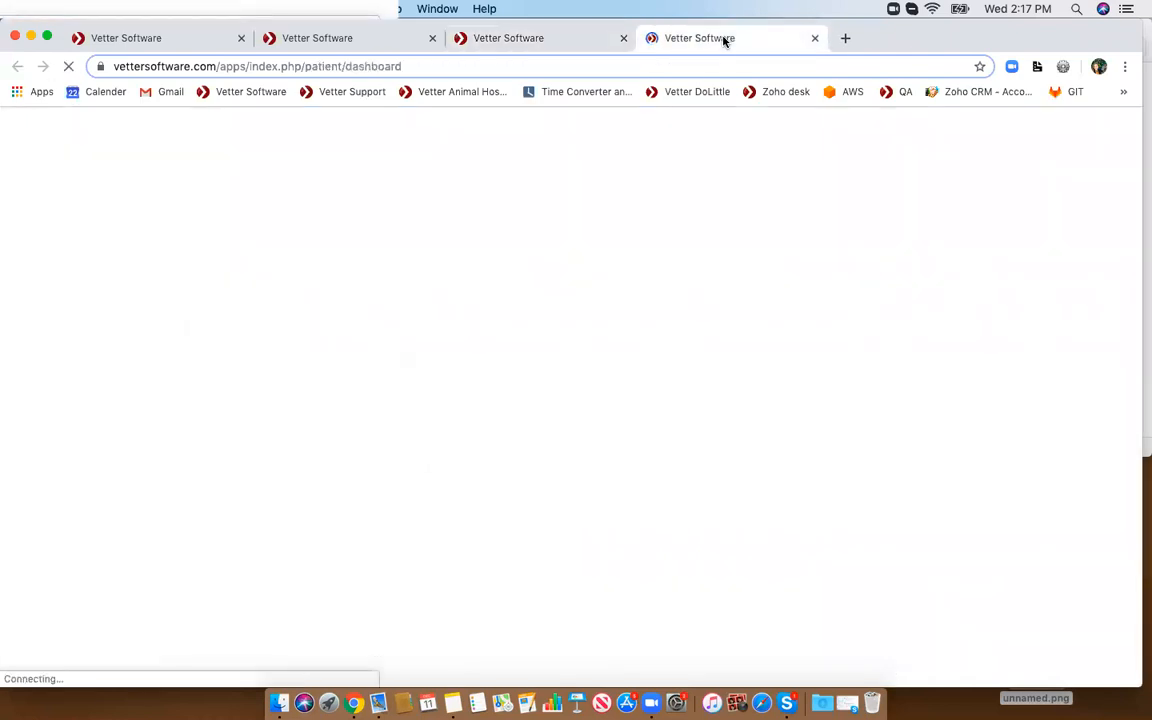
click(1006, 171)
text(kirra)
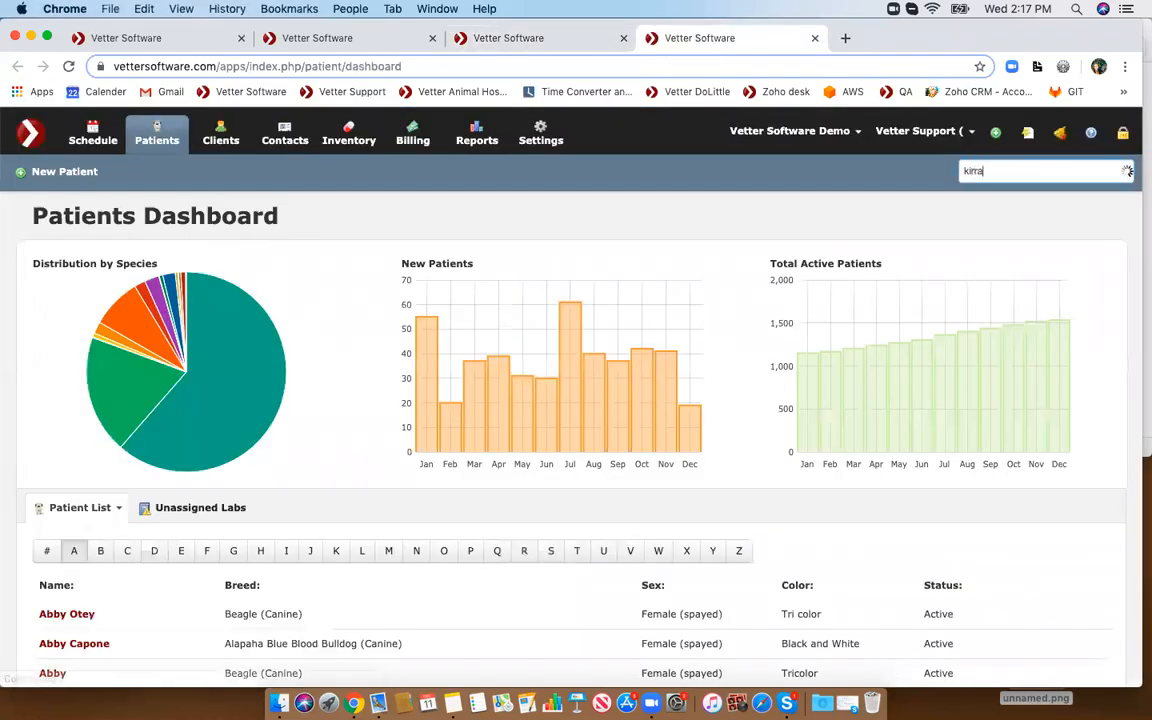
click(1000, 196)
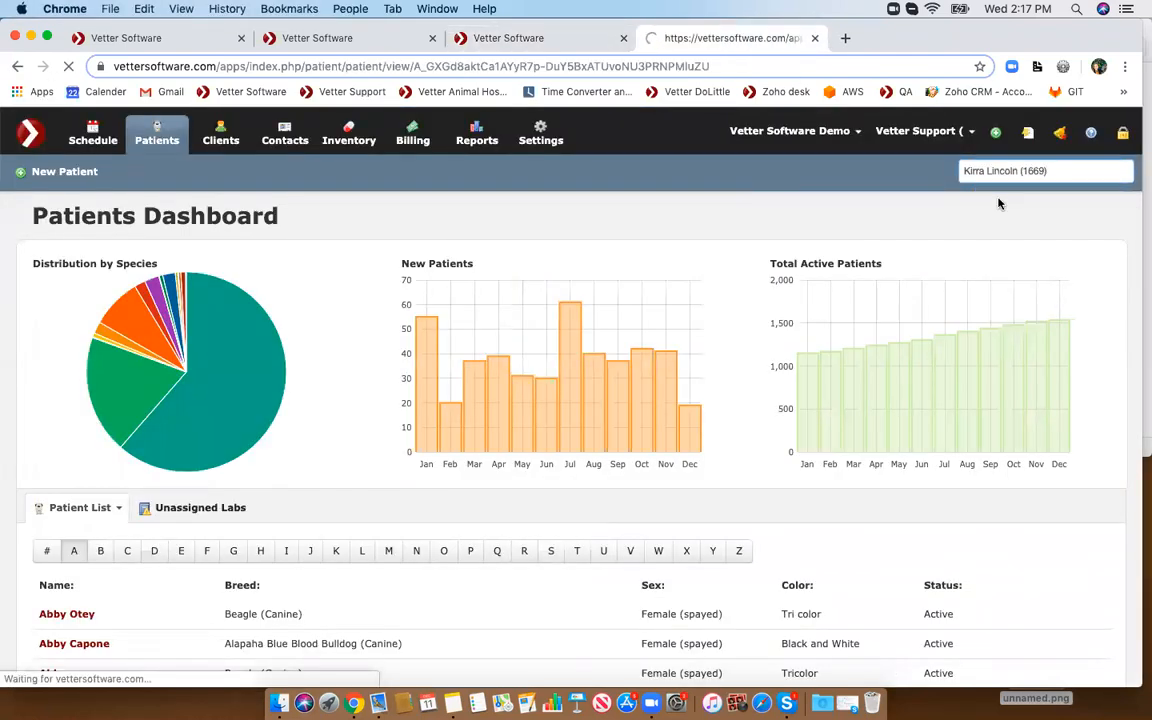
scroll(998, 203, down, 3)
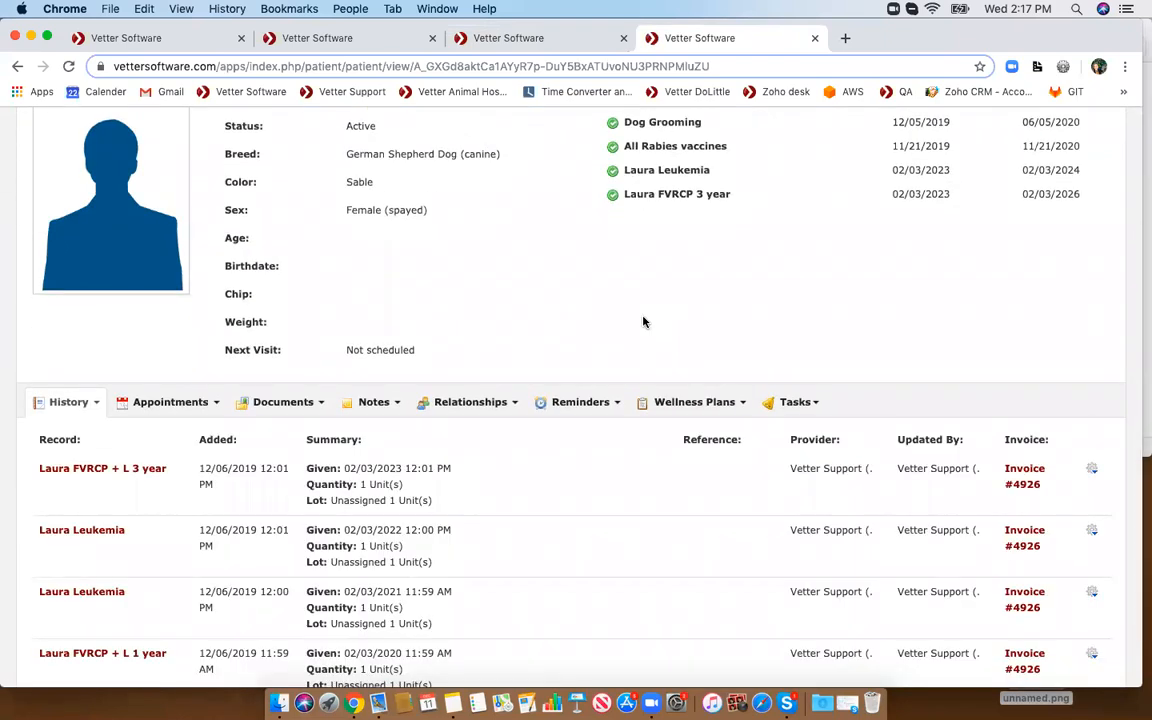
scroll(643, 360, down, 1)
scroll(643, 386, down, 3)
scroll(641, 383, down, 3)
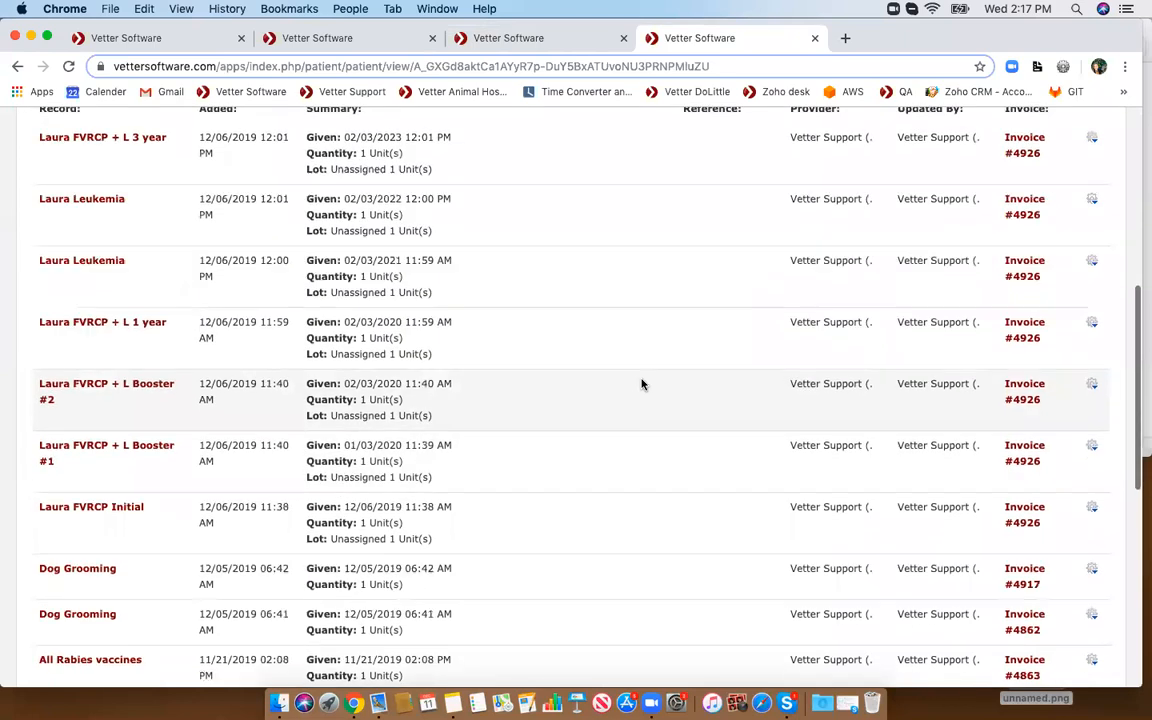
scroll(643, 385, up, 8)
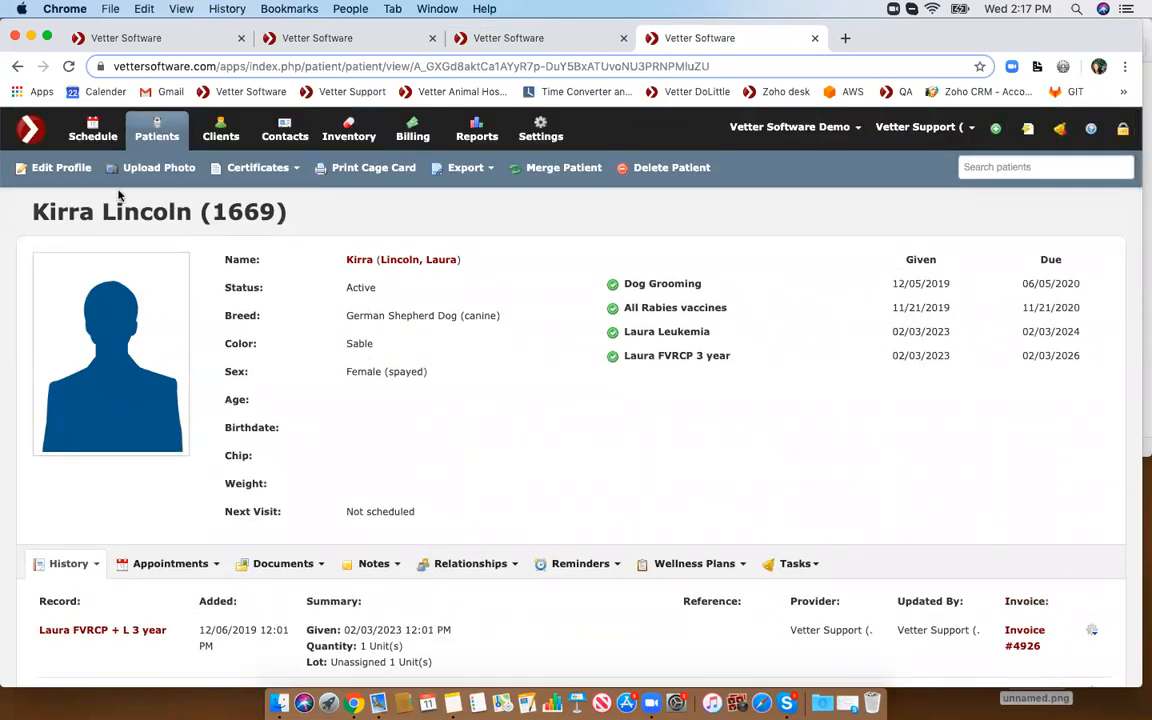
- Start a new patient from the Patients dashboard and name it Kyra
click(144, 129)
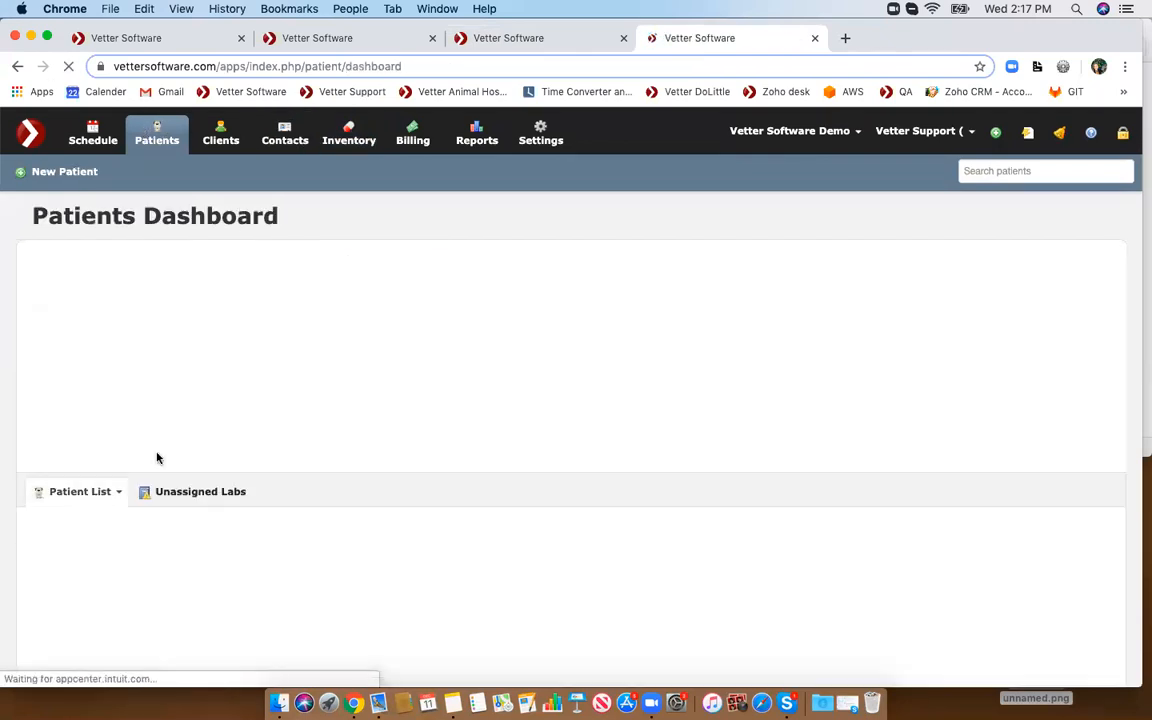
click(53, 174)
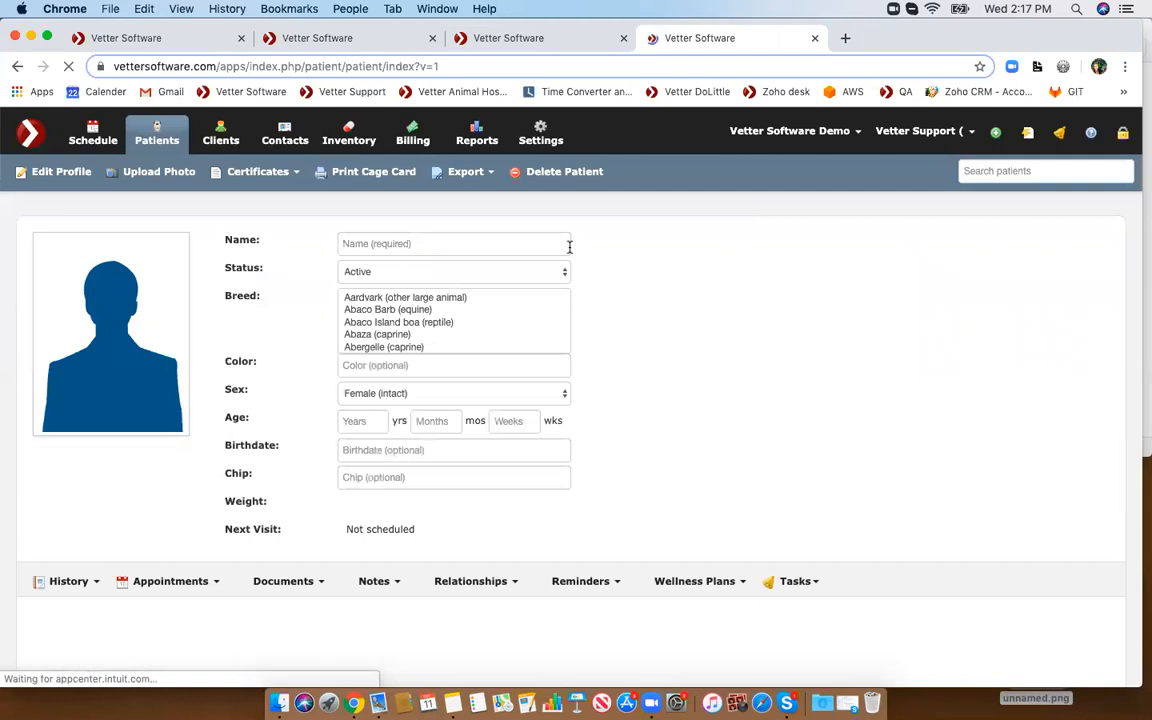
click(416, 244)
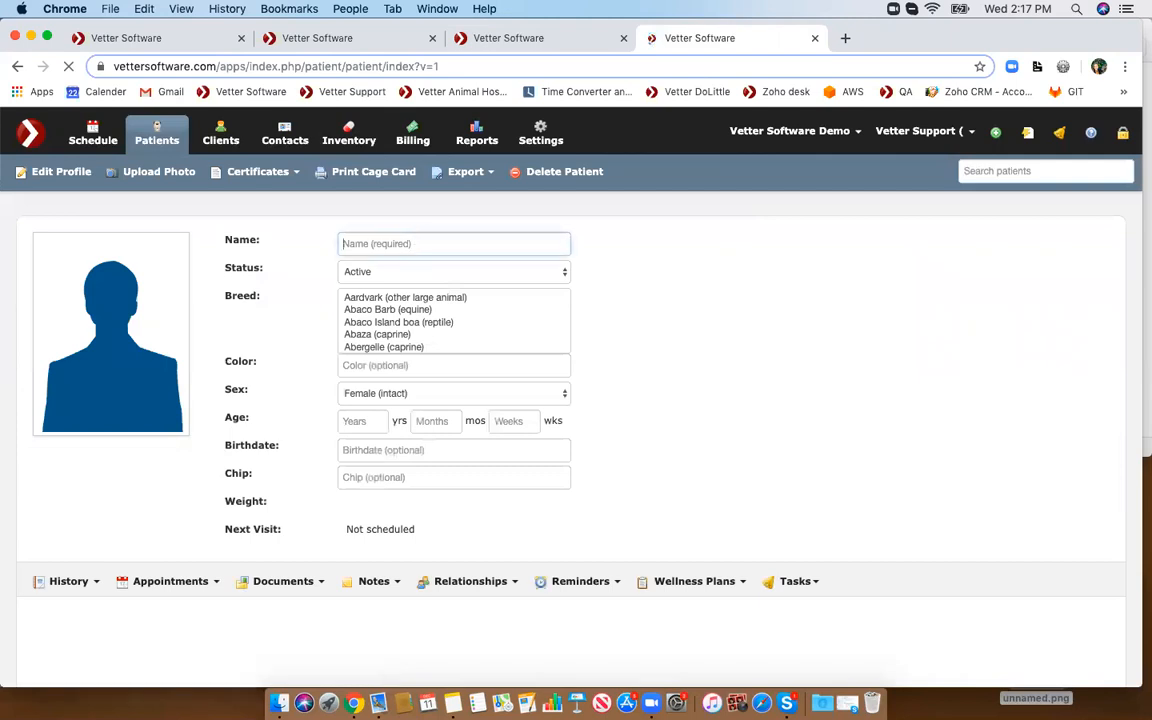
text(rr)
key(BackSpace)
key(BackSpace)
text(Kyra)
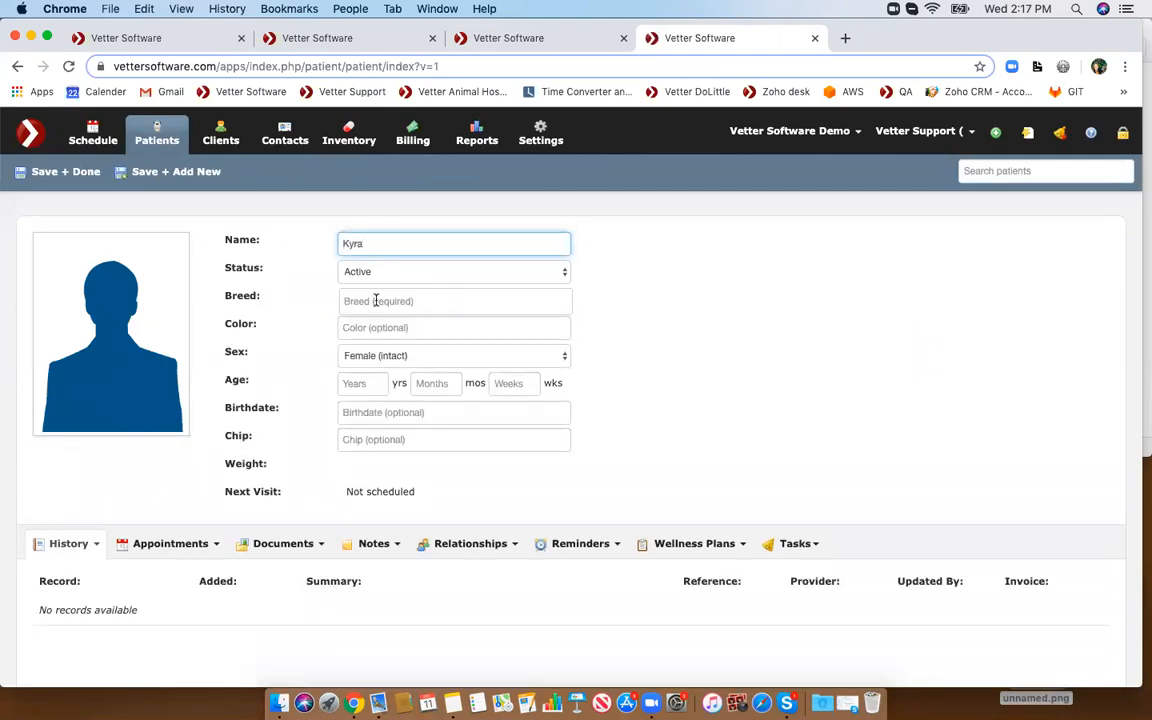
- Set the new patient's breed to Calico (feline)
click(378, 301)
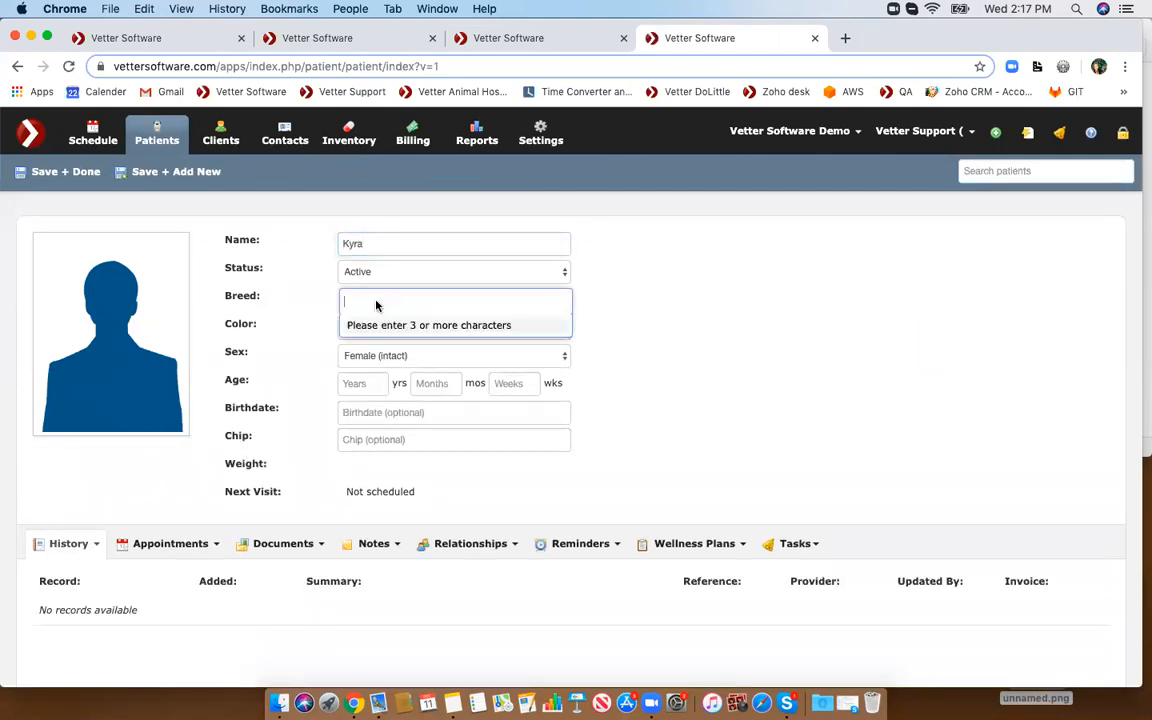
text(ger)
scroll(413, 362, down, 3)
scroll(408, 380, down, 2)
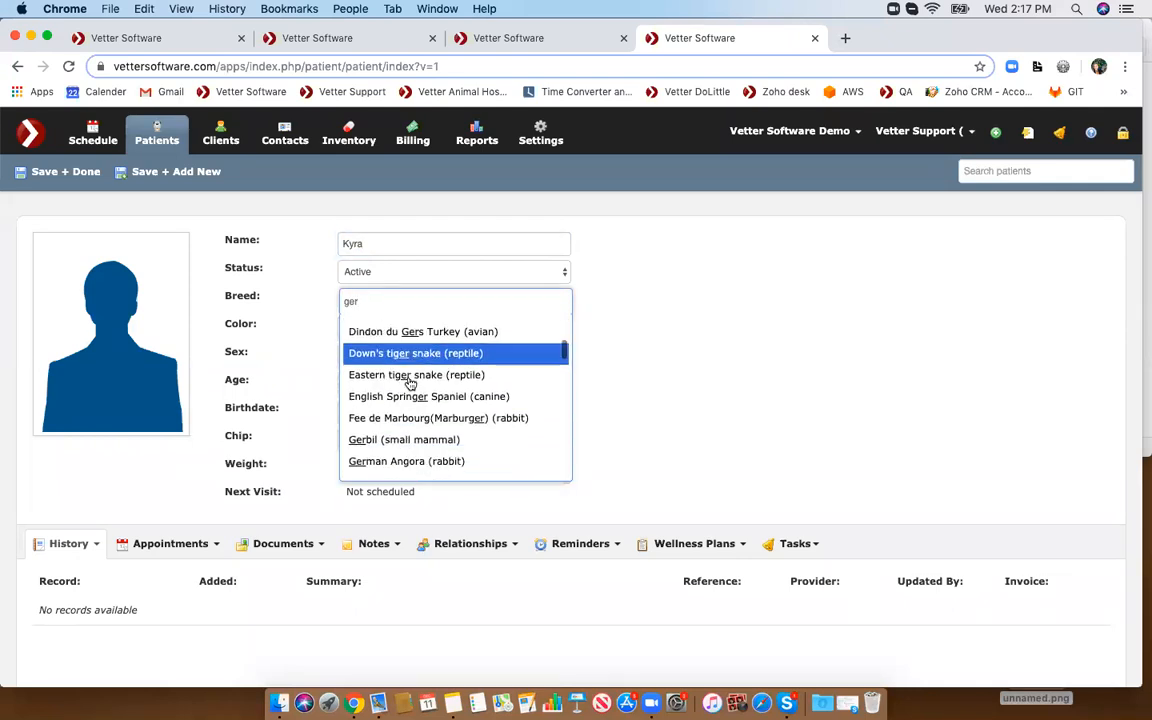
scroll(408, 381, down, 4)
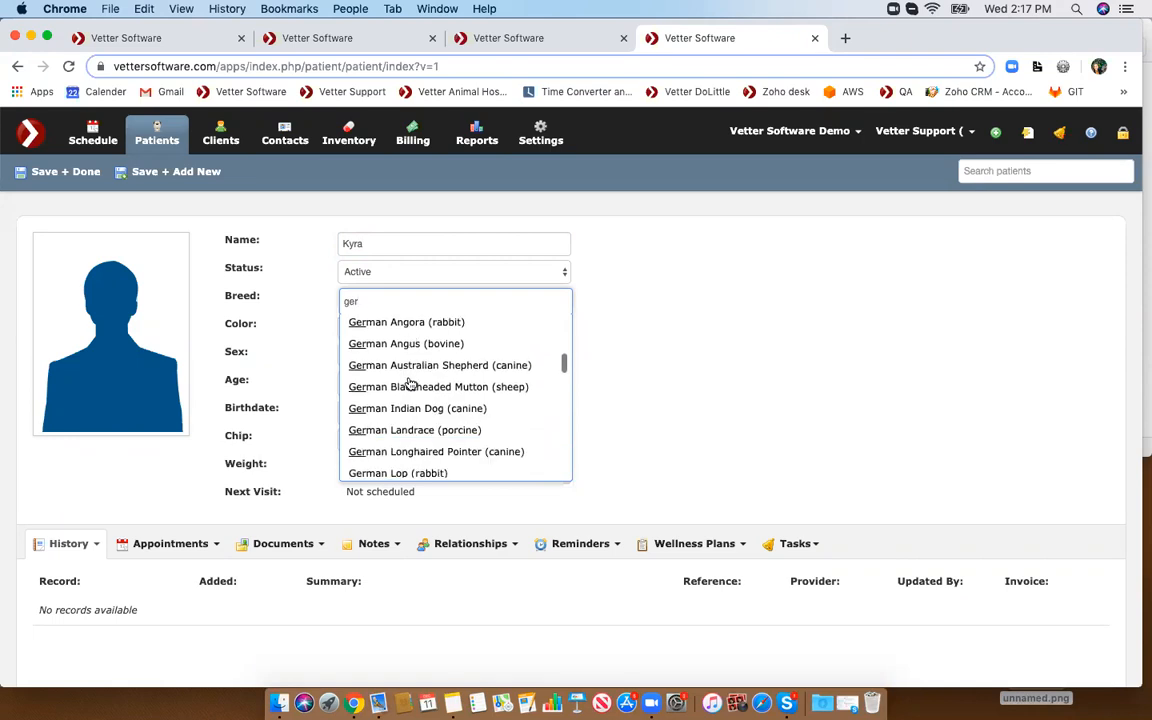
key(BackSpace)
key(BackSpace)
key(BackSpace)
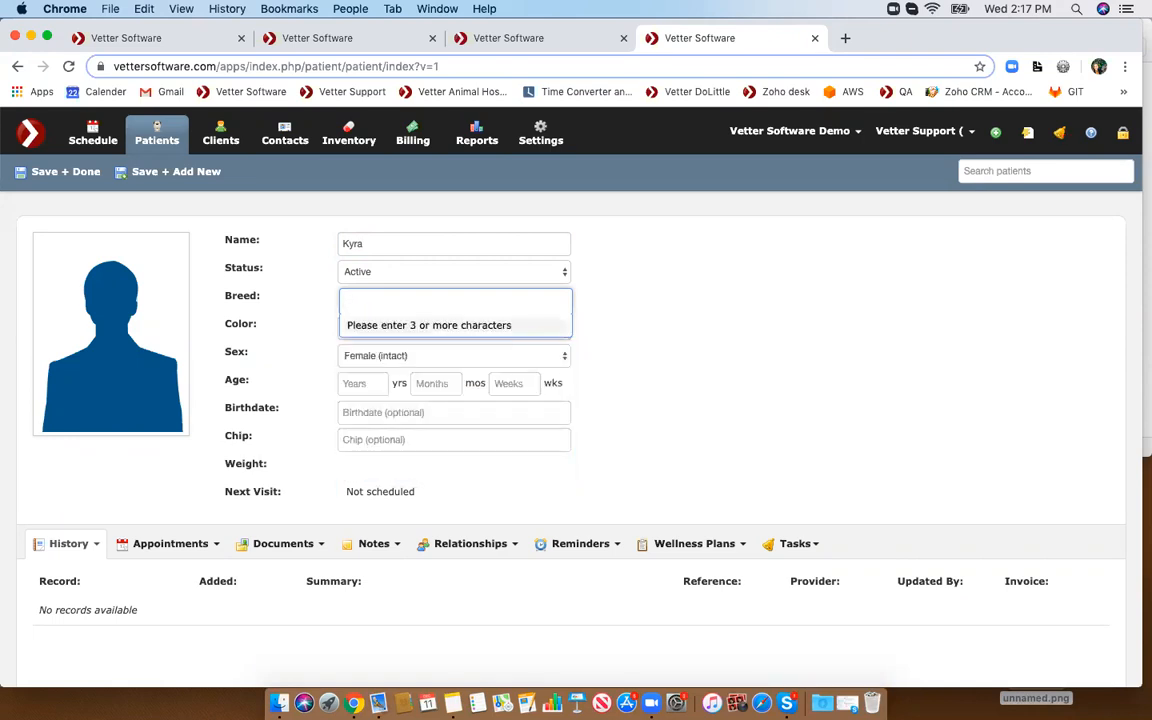
text(cal)
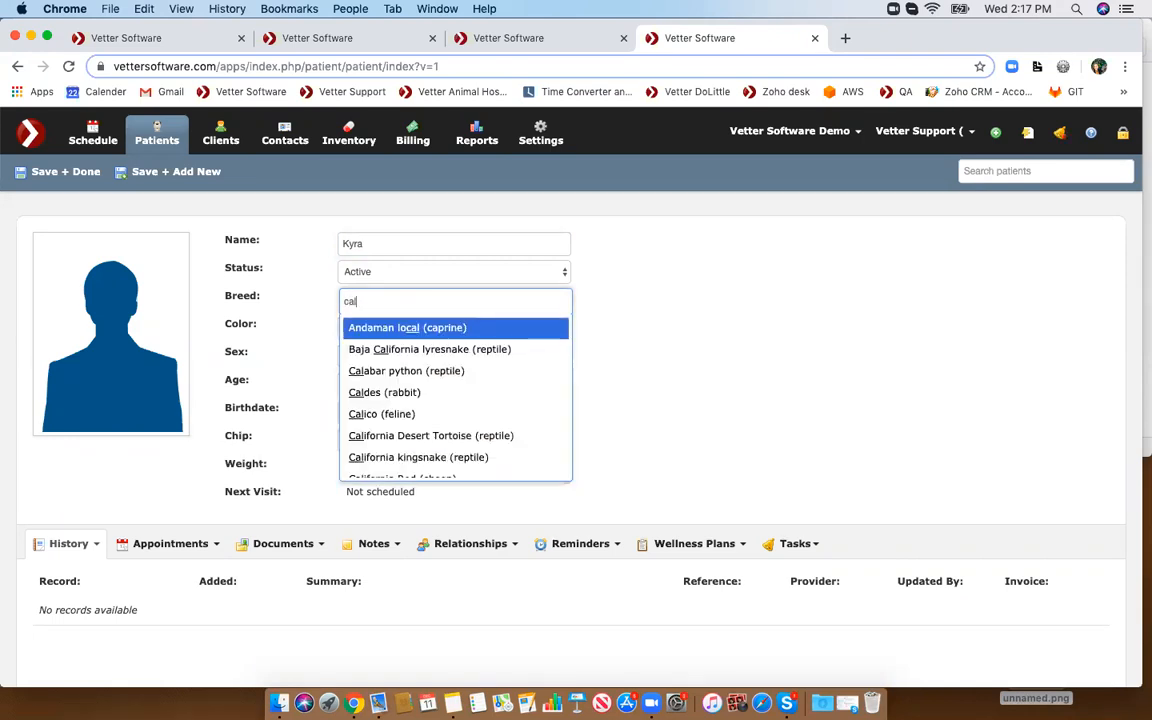
scroll(405, 372, down, 2)
click(405, 373)
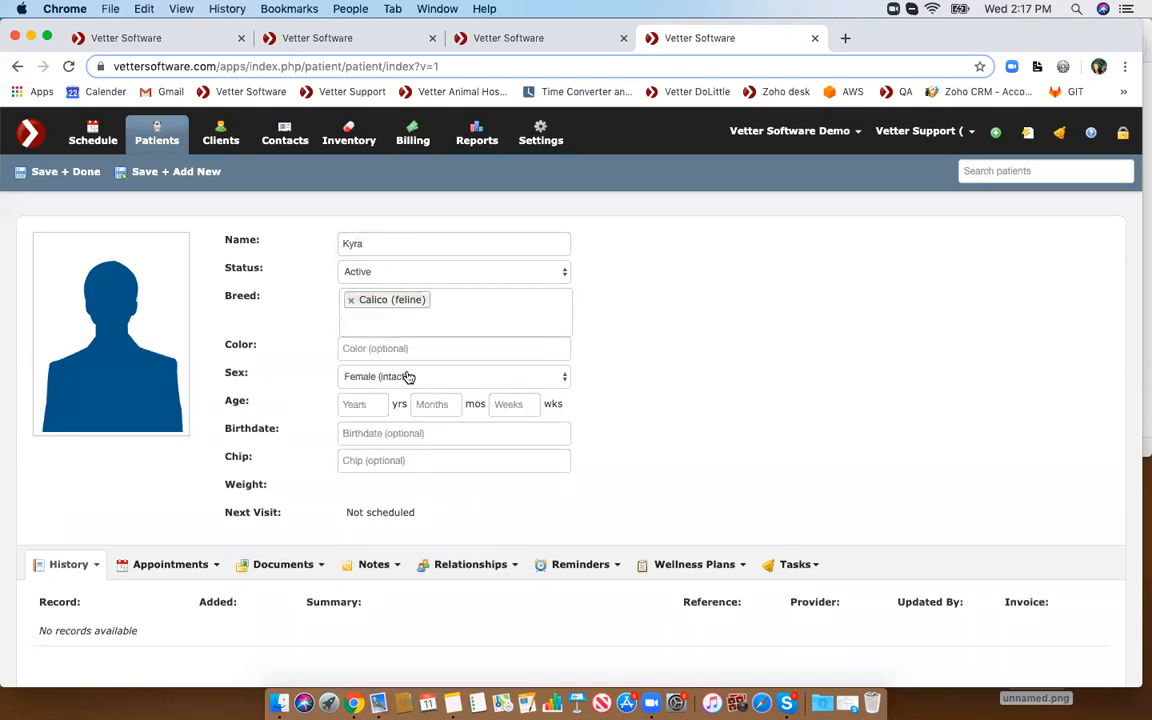
- Set the patient's age to 2 years and save the patient
click(350, 407)
text(2)
scroll(330, 390, down, 2)
scroll(185, 244, up, 2)
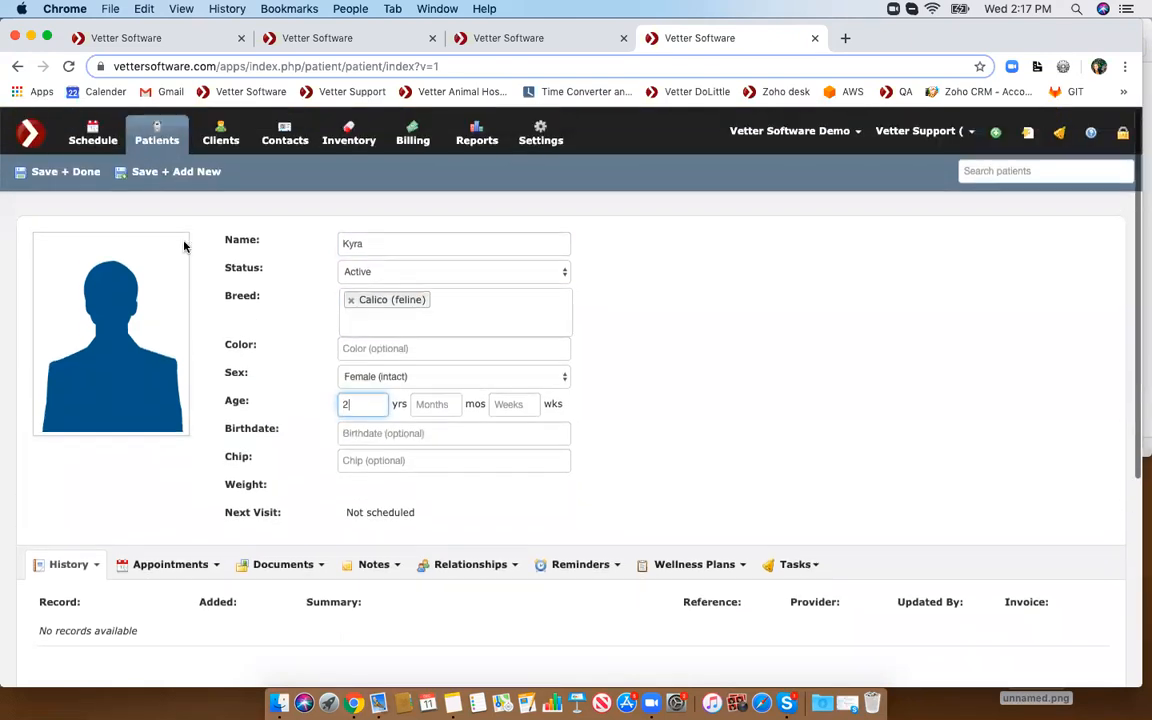
click(61, 168)
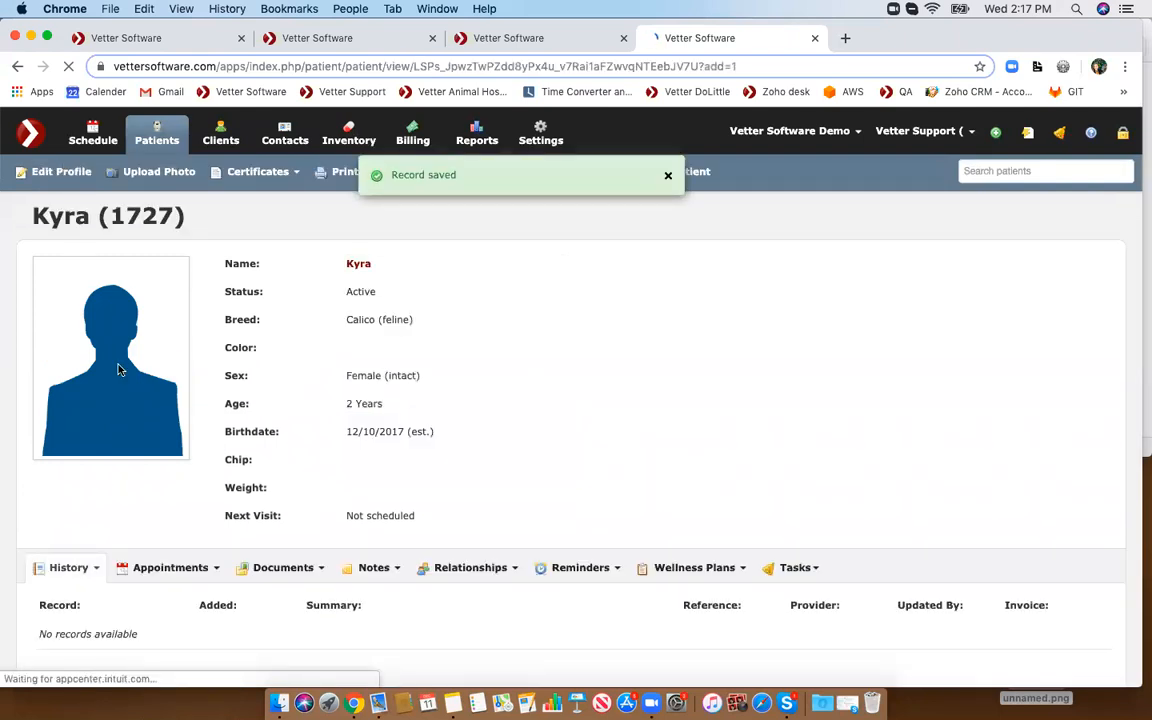
- Start a new medical record for Kyra and choose the item Laura FVRCP Initial
scroll(117, 370, down, 3)
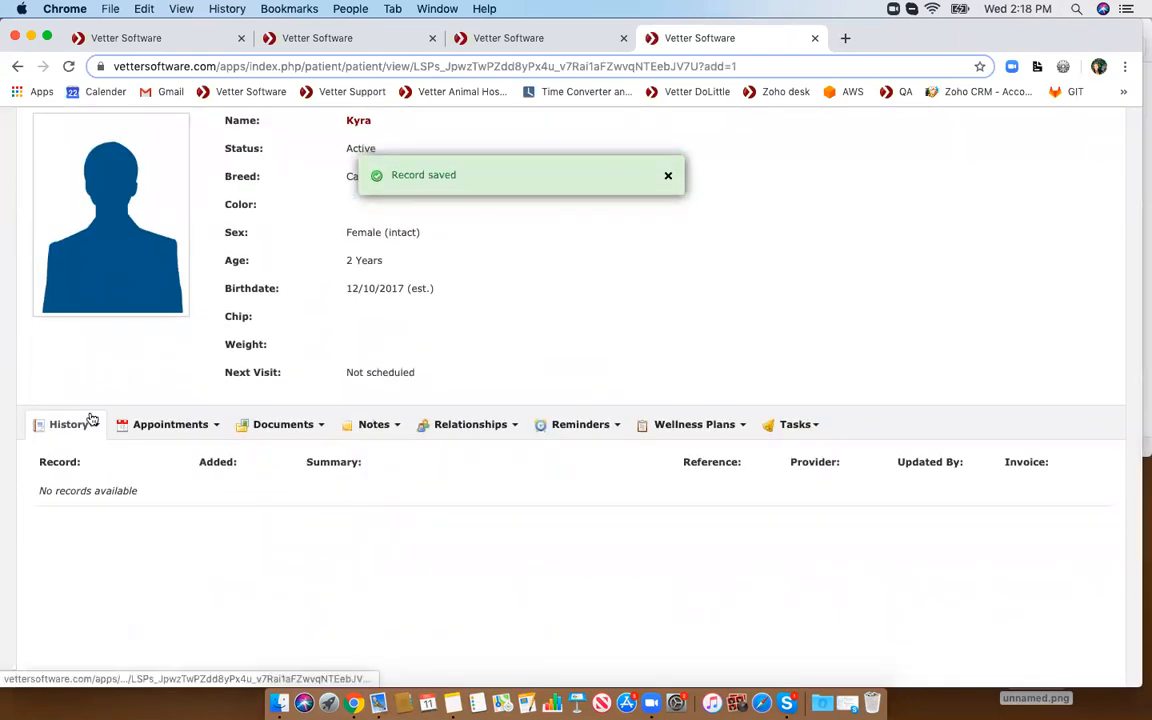
click(64, 461)
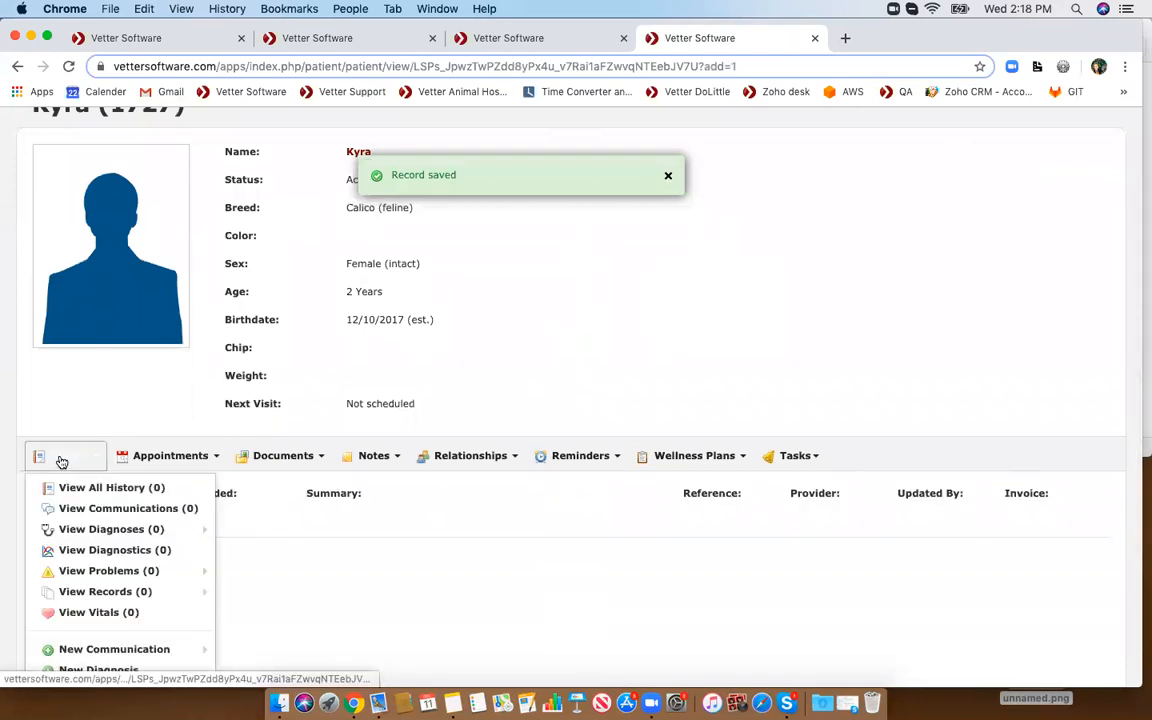
scroll(70, 470, down, 4)
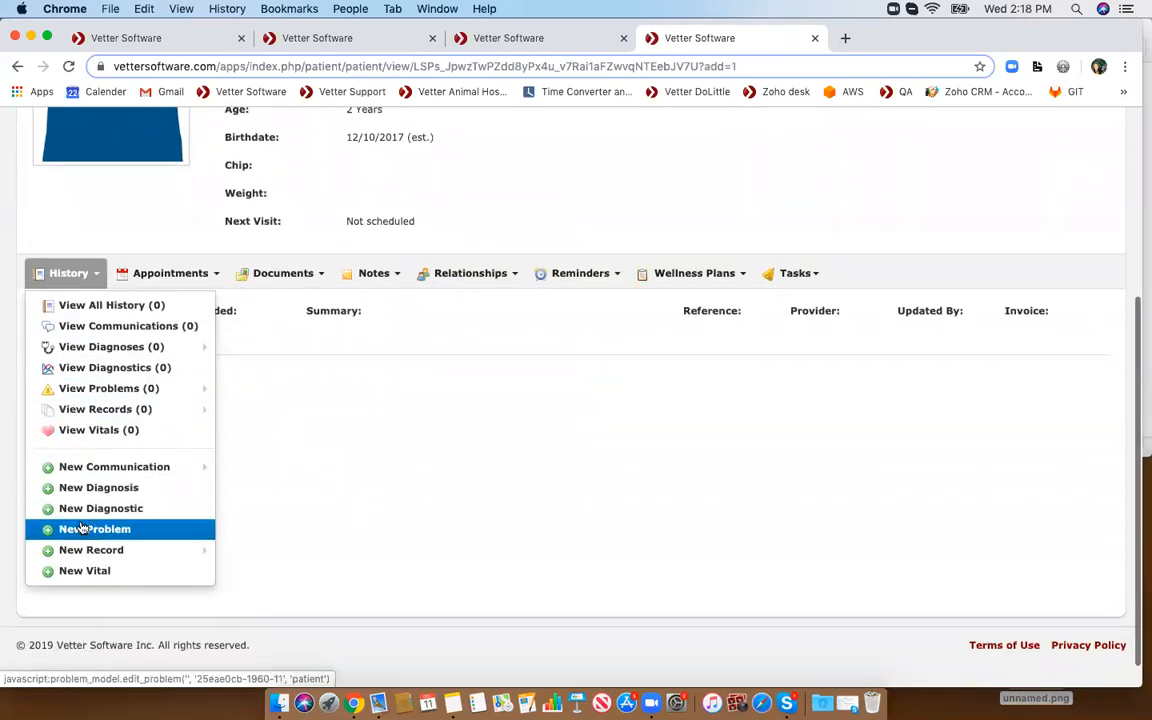
mouse_move(85, 549)
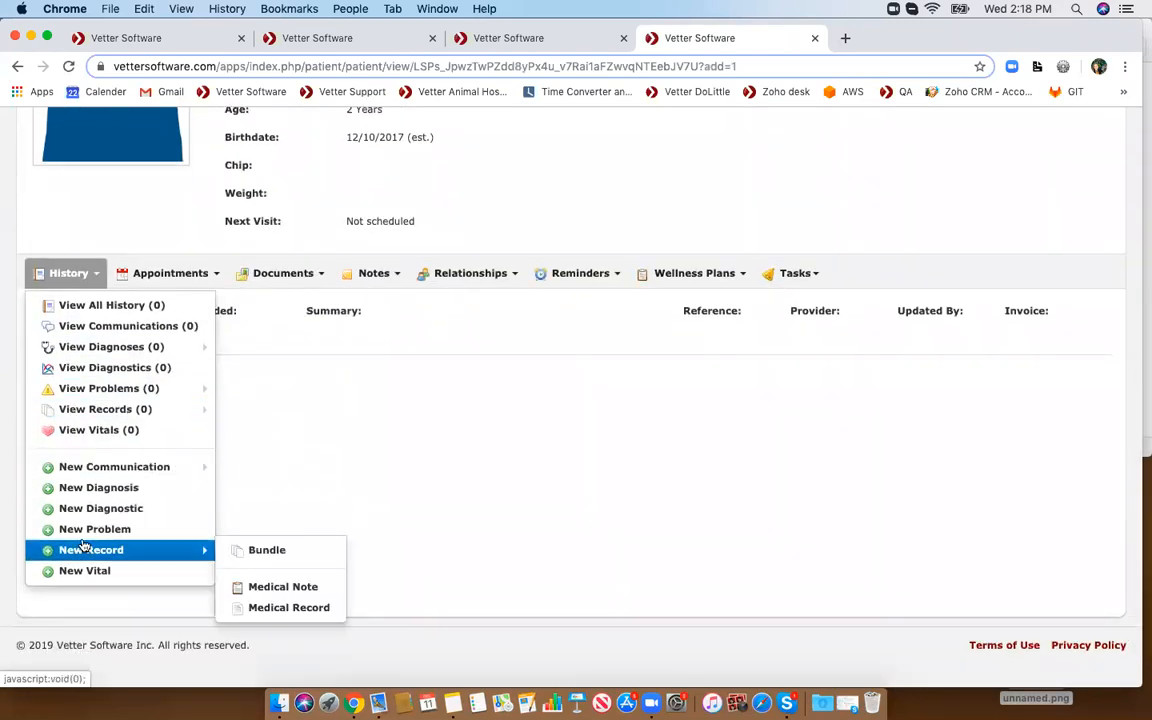
click(272, 609)
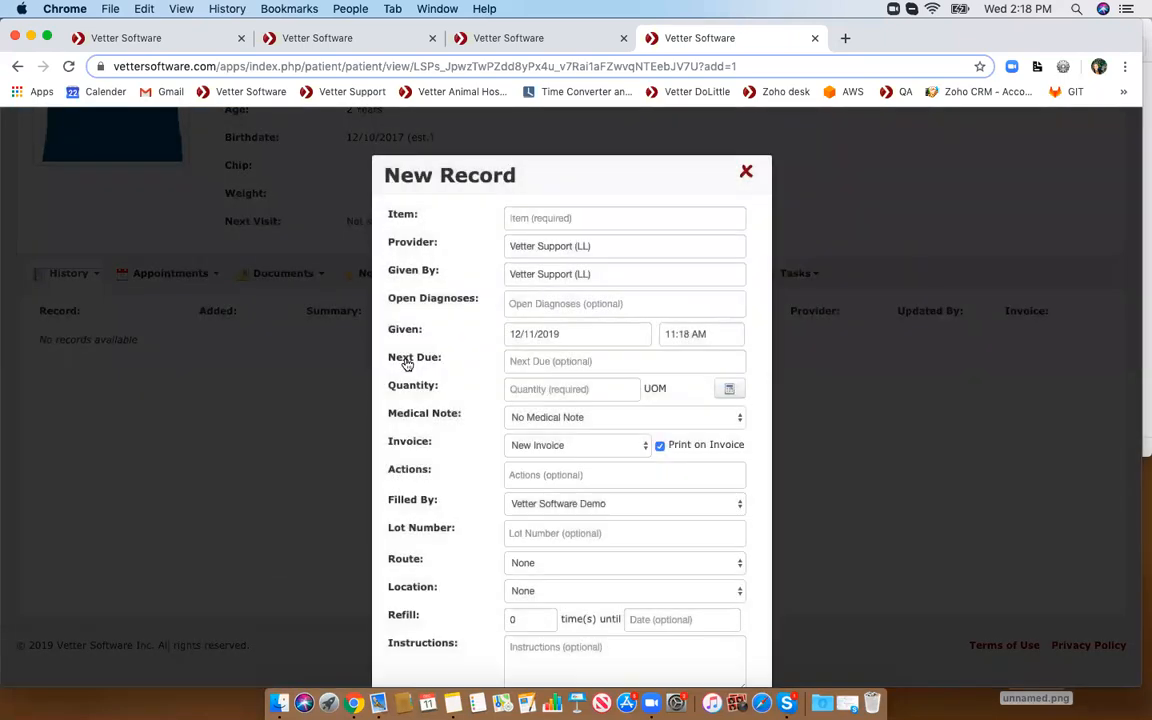
click(527, 217)
text(fvr)
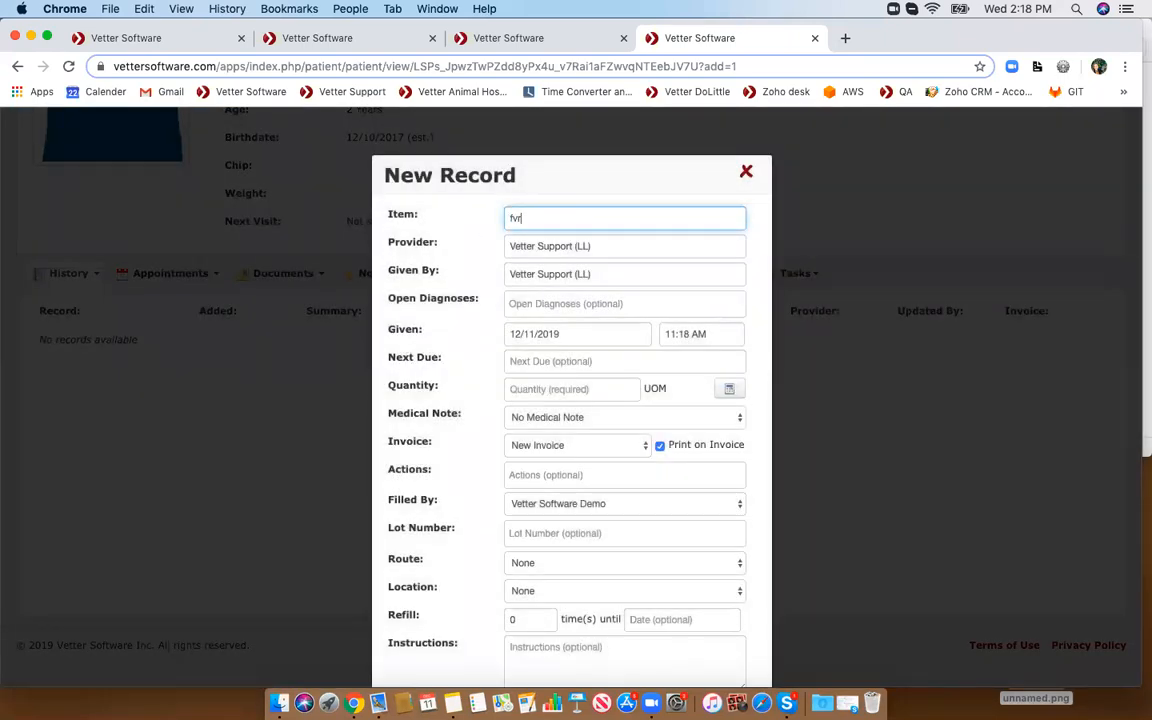
text(cp)
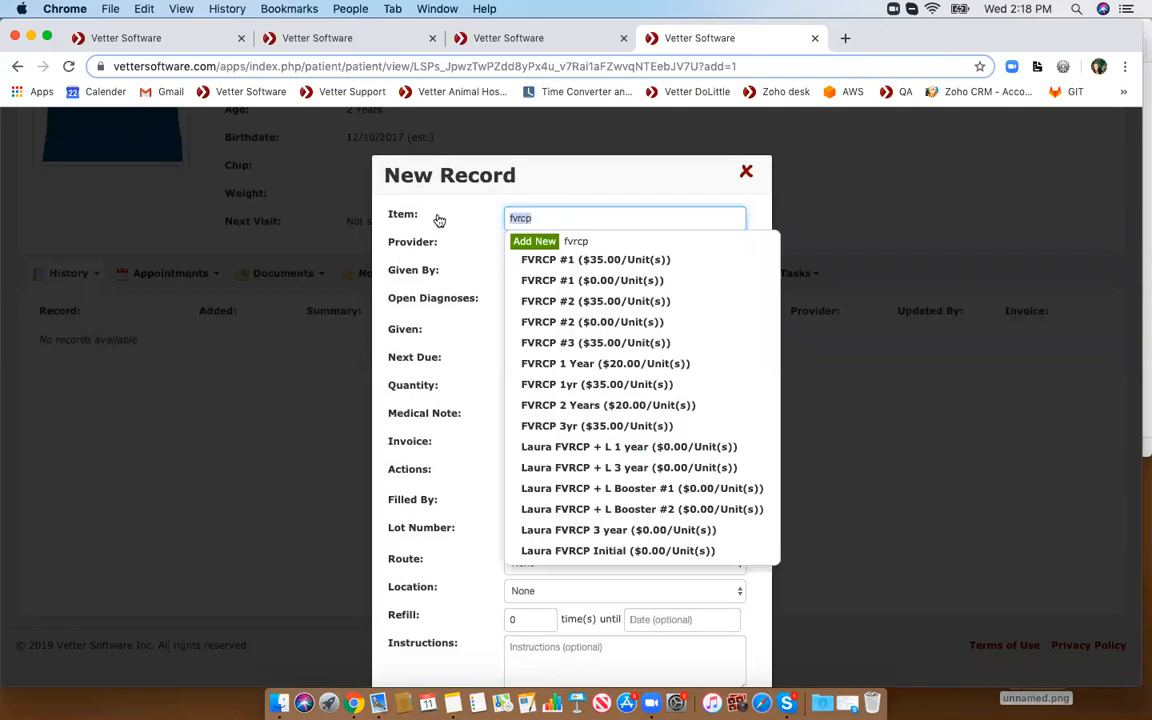
key(BackSpace)
key(BackSpace)
key(BackSpace)
key(BackSpace)
key(BackSpace)
text(laura)
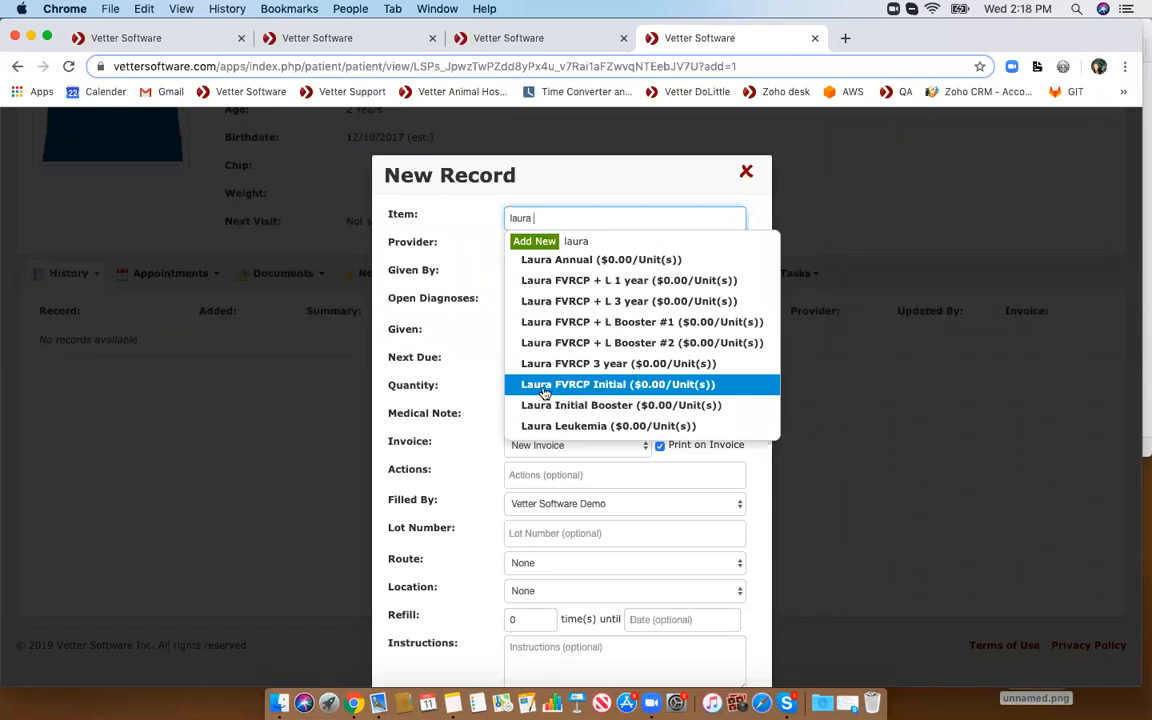
click(592, 386)
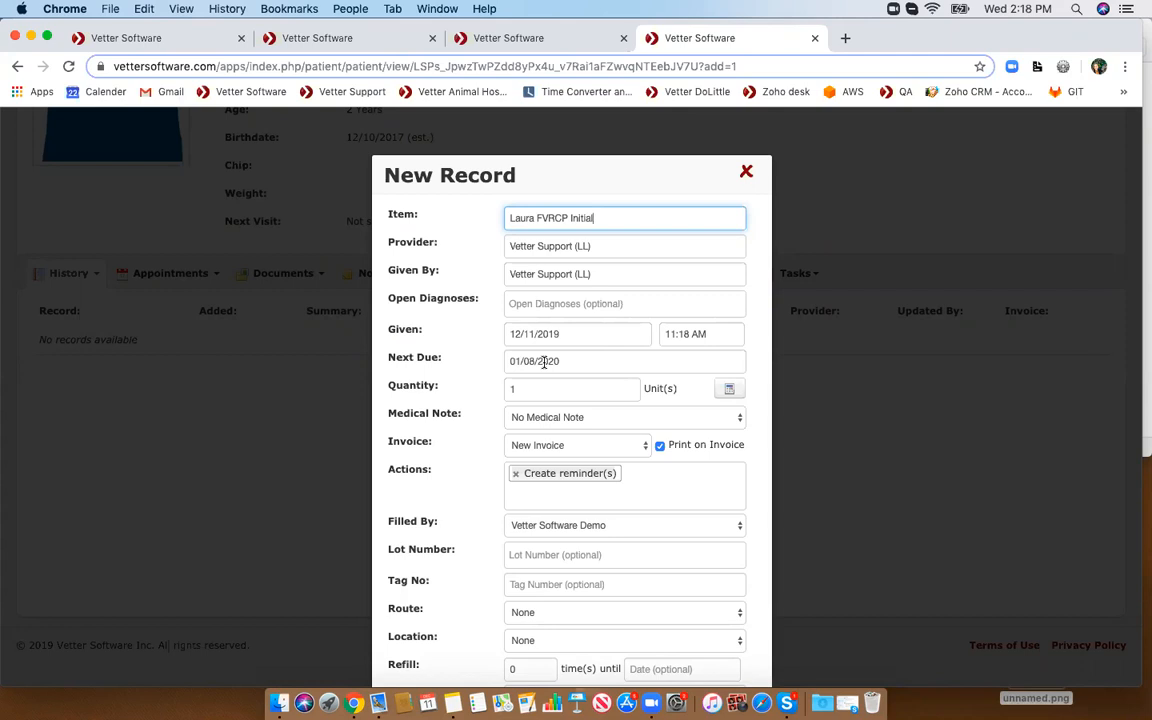
- Save the new medical record with its Create reminder(s) action
scroll(543, 362, down, 6)
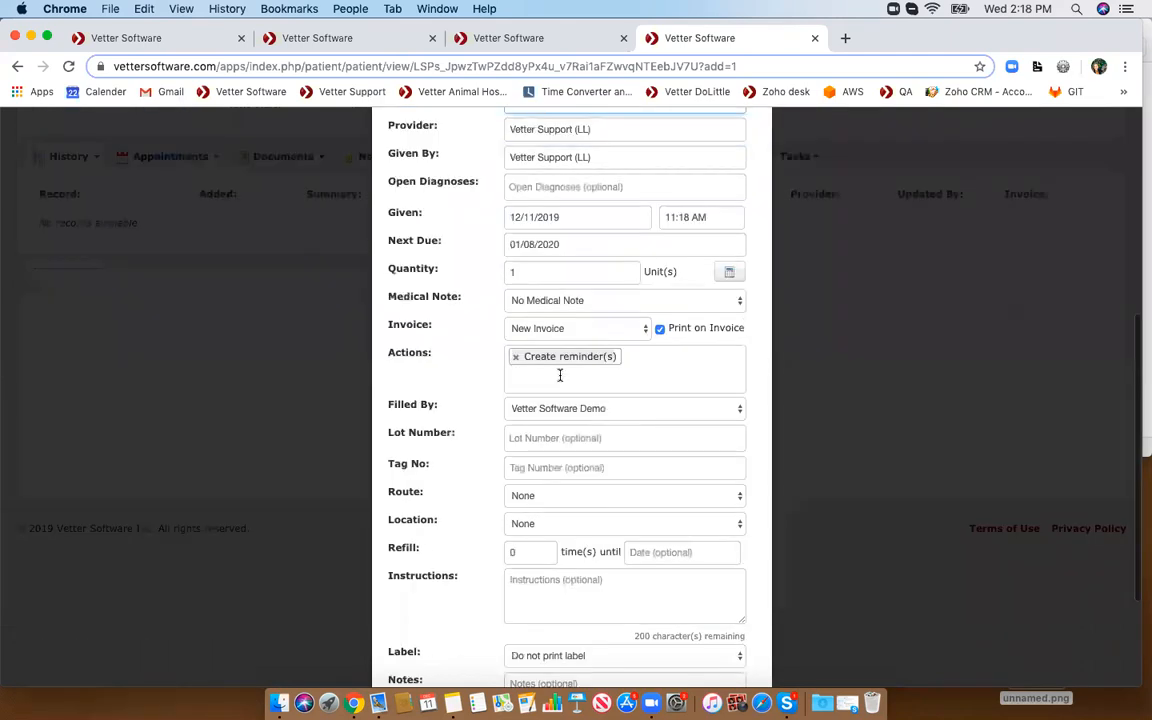
scroll(558, 370, up, 6)
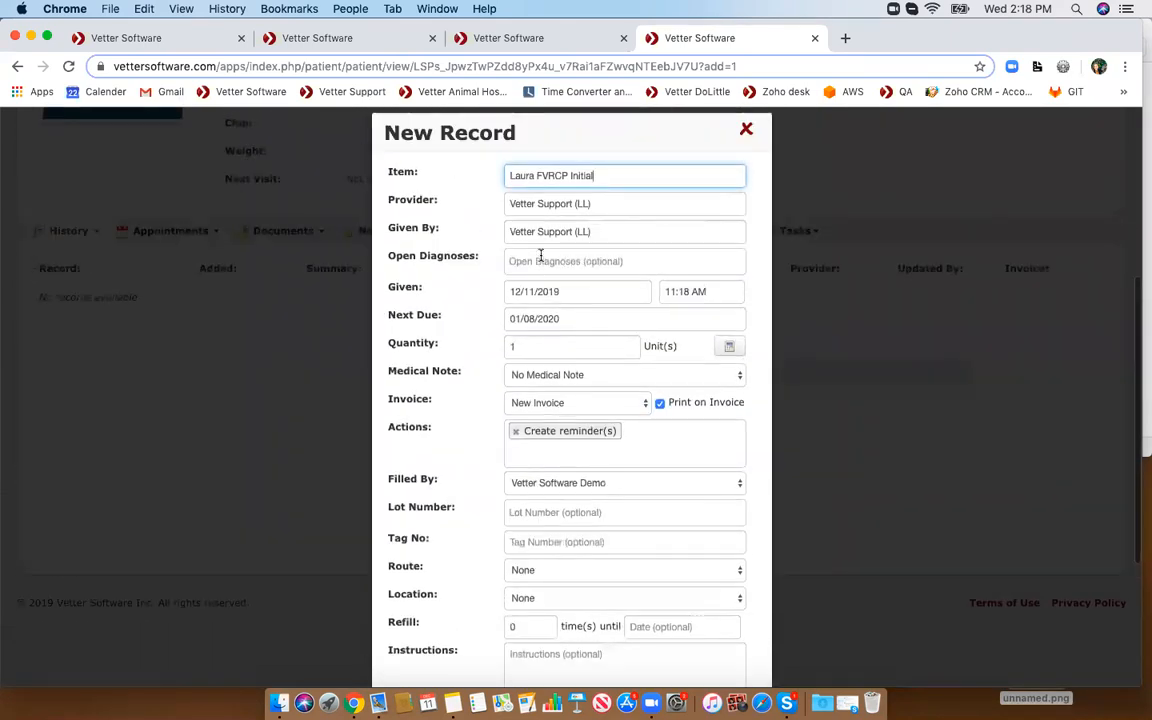
scroll(618, 388, down, 5)
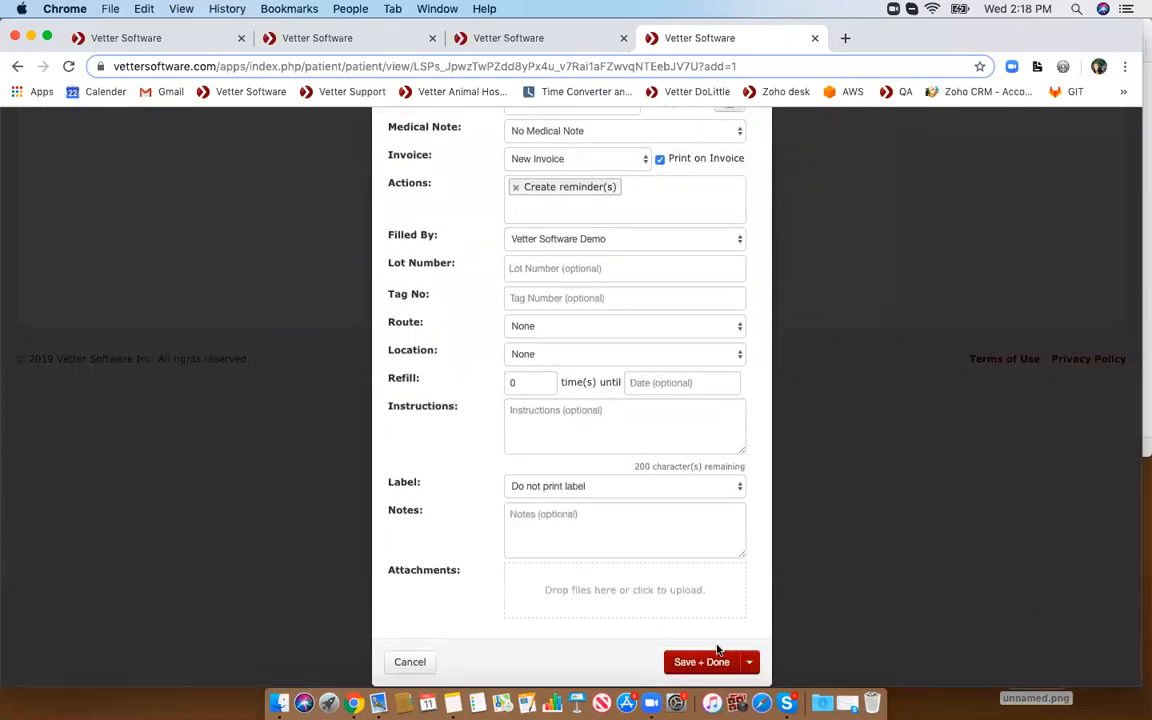
click(731, 663)
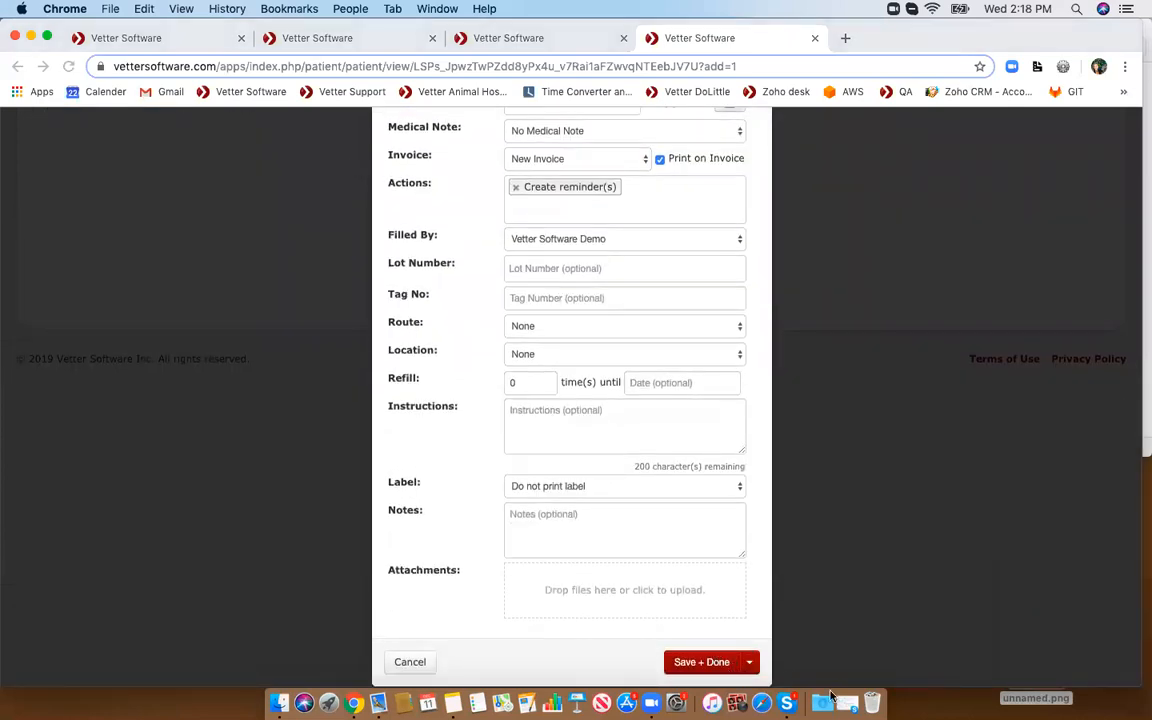
click(690, 662)
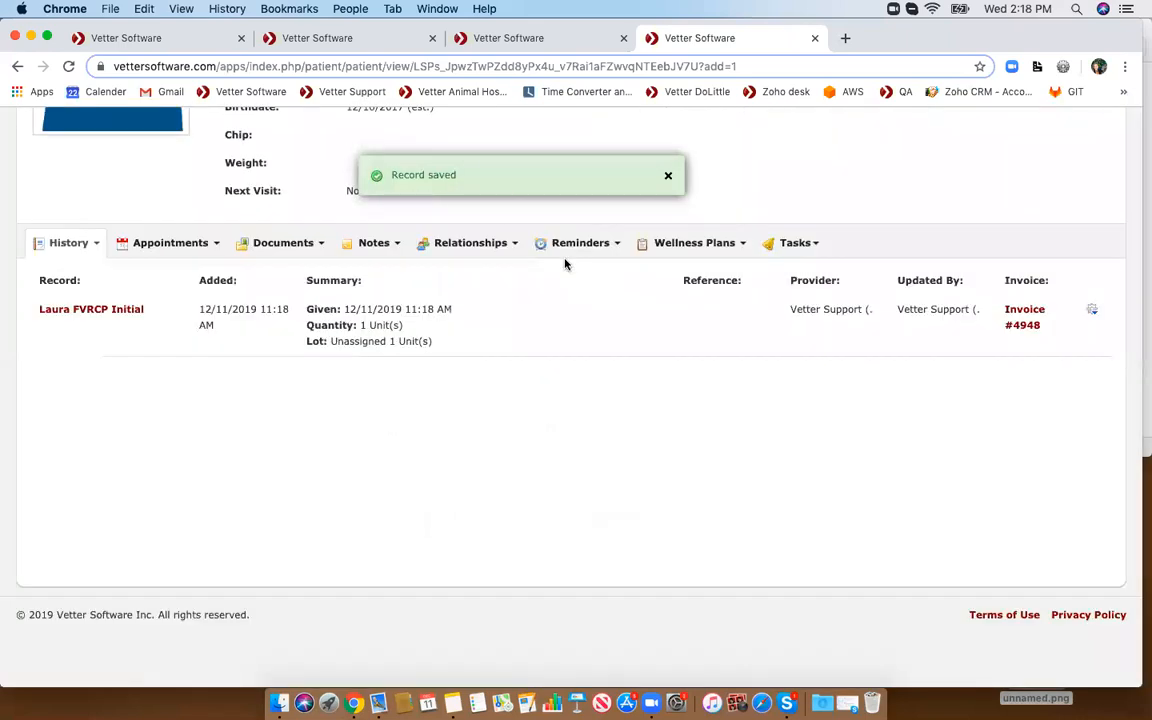
- Examine the patient's due vaccines and open the list of its reminders
scroll(565, 263, up, 5)
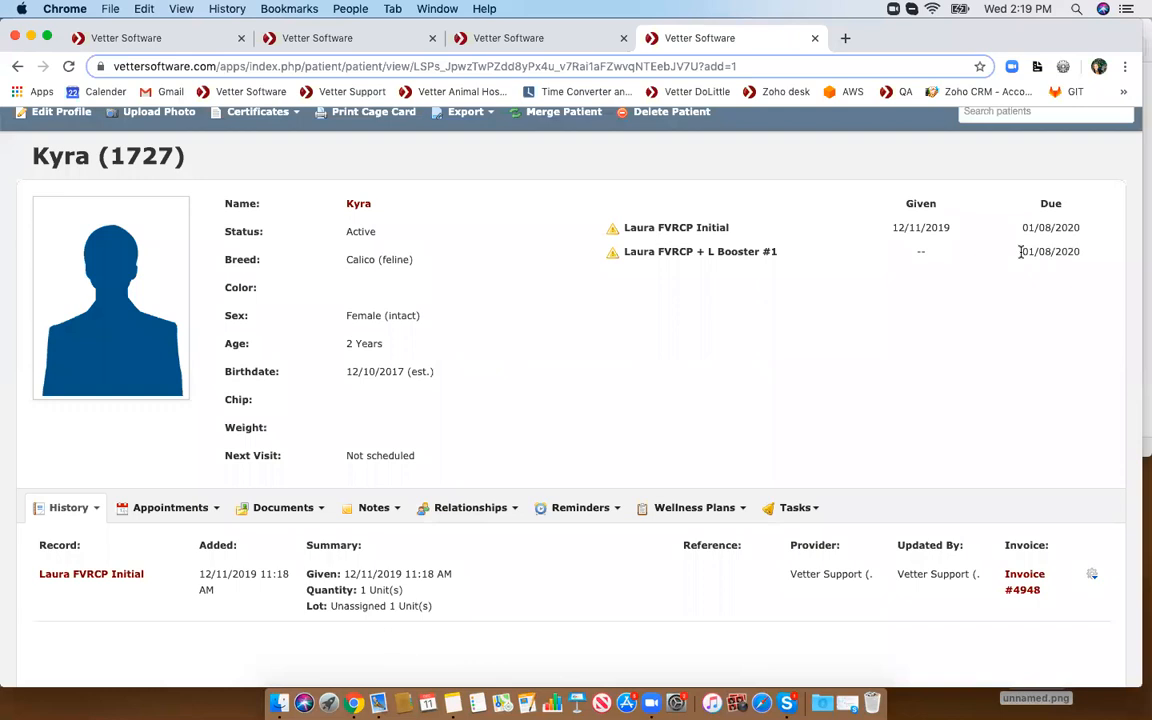
drag(1020, 252, 1089, 258)
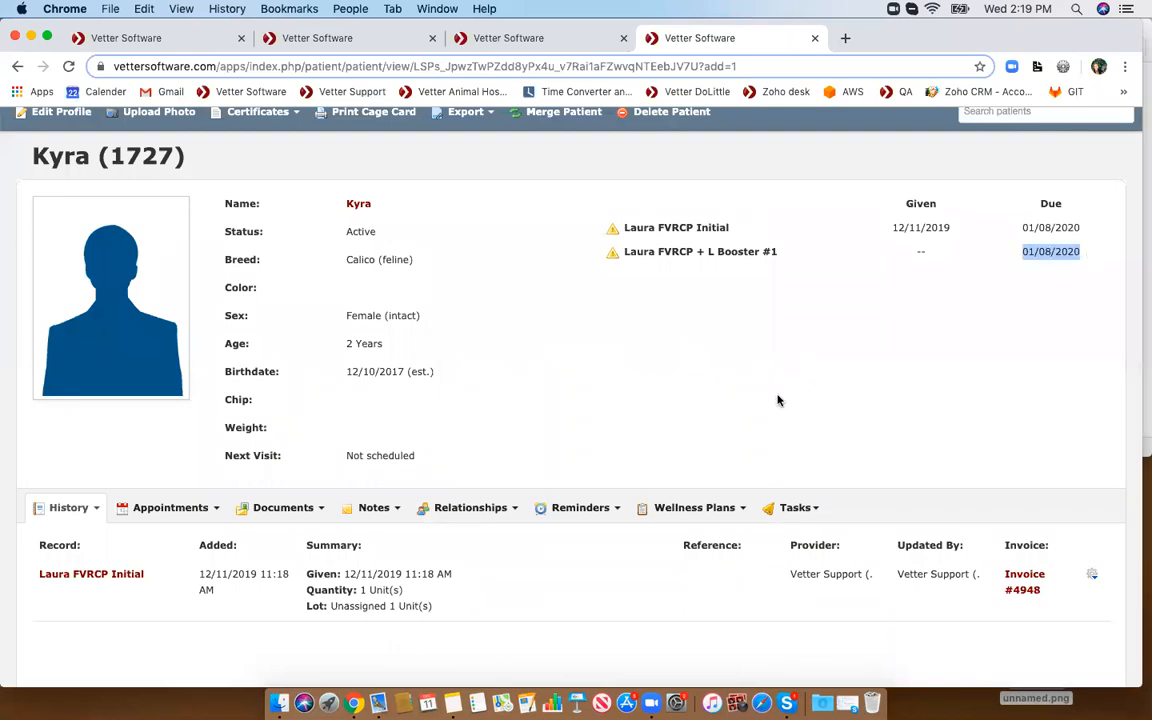
scroll(777, 399, down, 1)
click(574, 483)
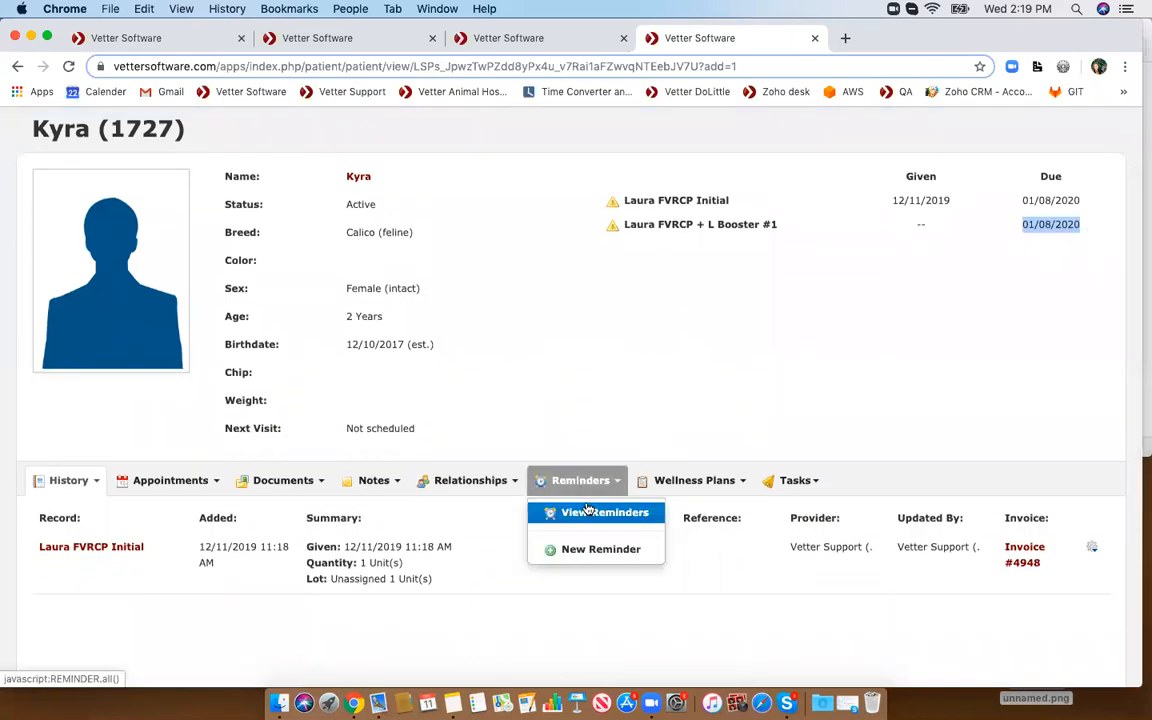
click(578, 512)
scroll(576, 516, down, 1)
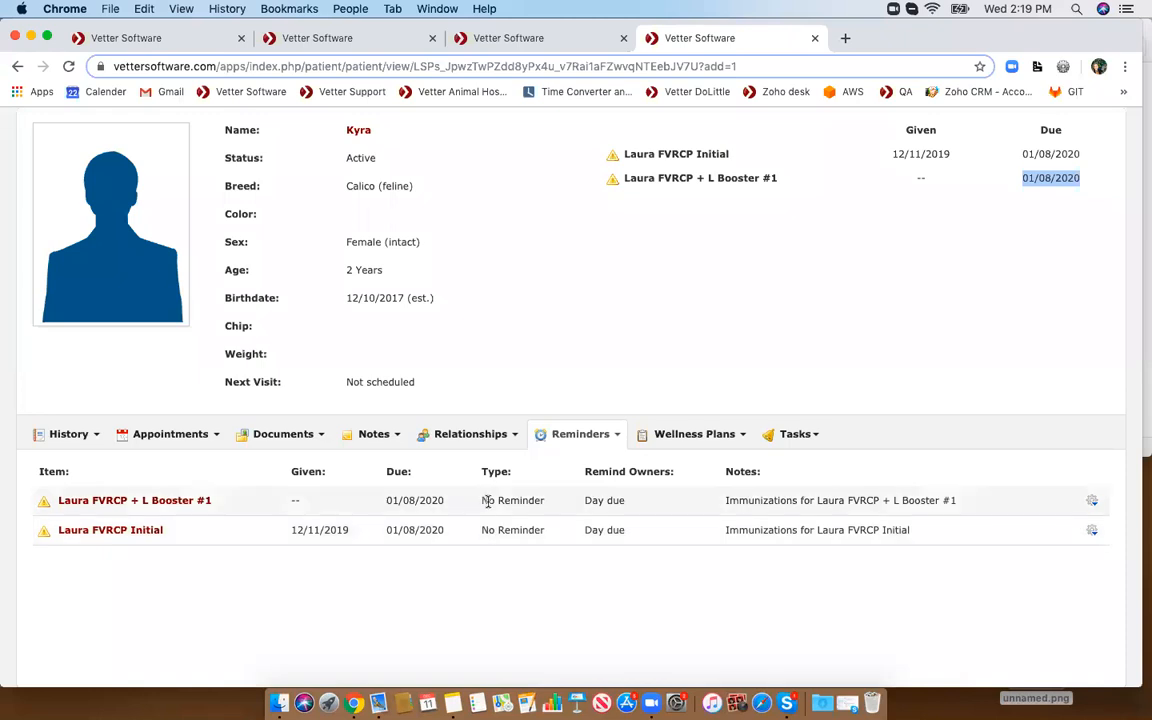
- Examine the reminder type and remind-owner settings of the two vaccine reminders
scroll(480, 501, up, 1)
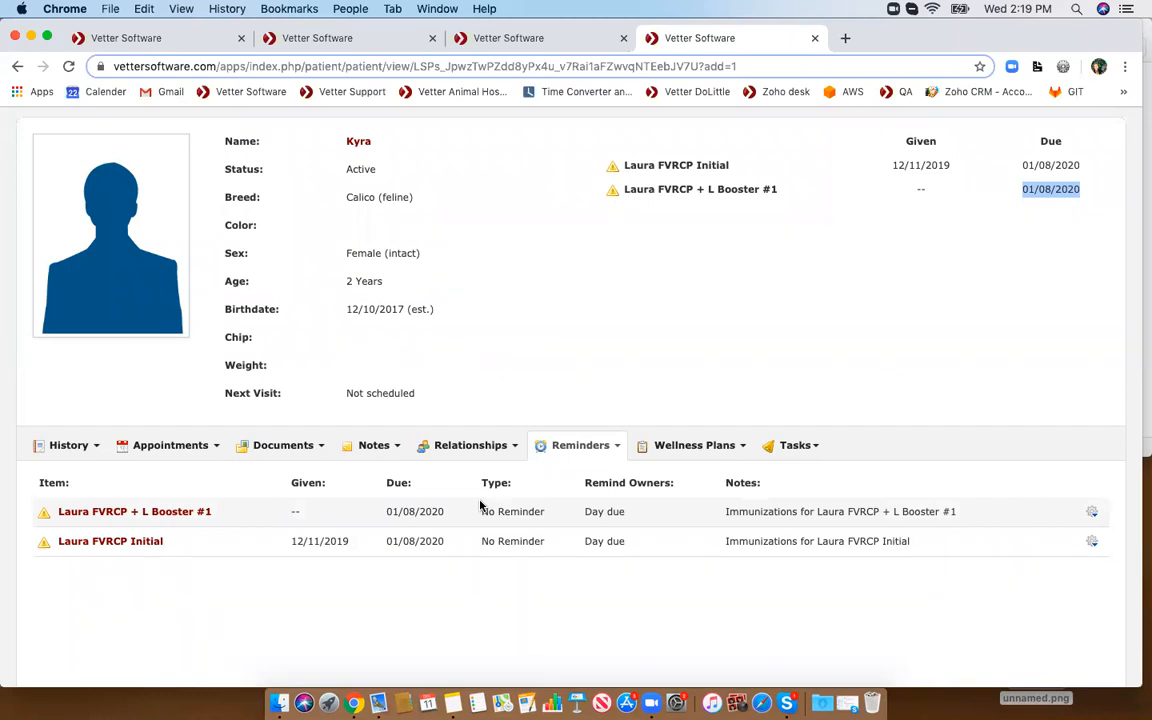
drag(485, 511, 587, 512)
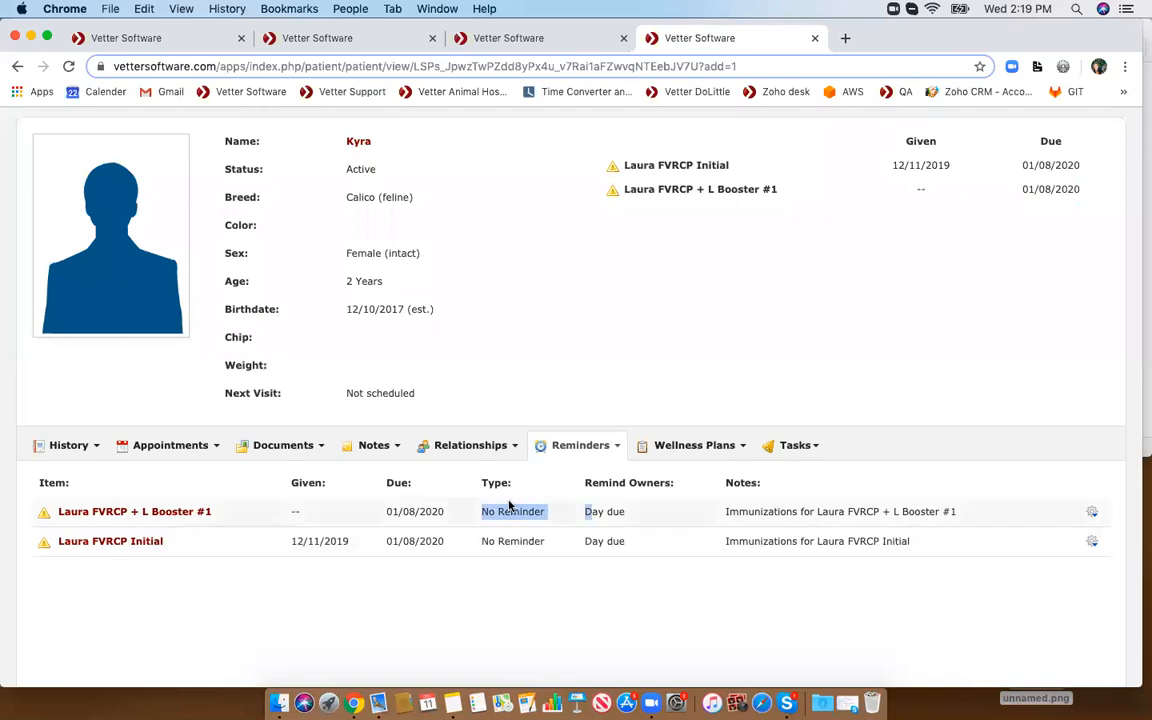
drag(483, 511, 554, 514)
click(591, 404)
scroll(591, 404, up, 2)
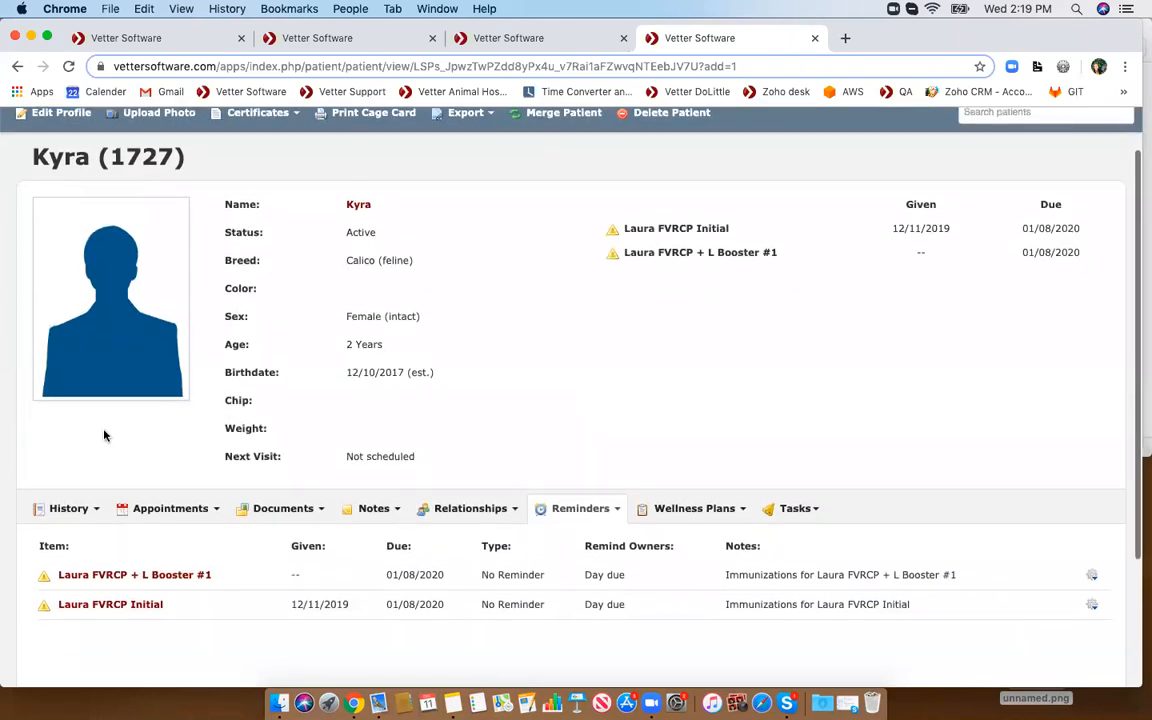
click(62, 511)
scroll(62, 508, down, 3)
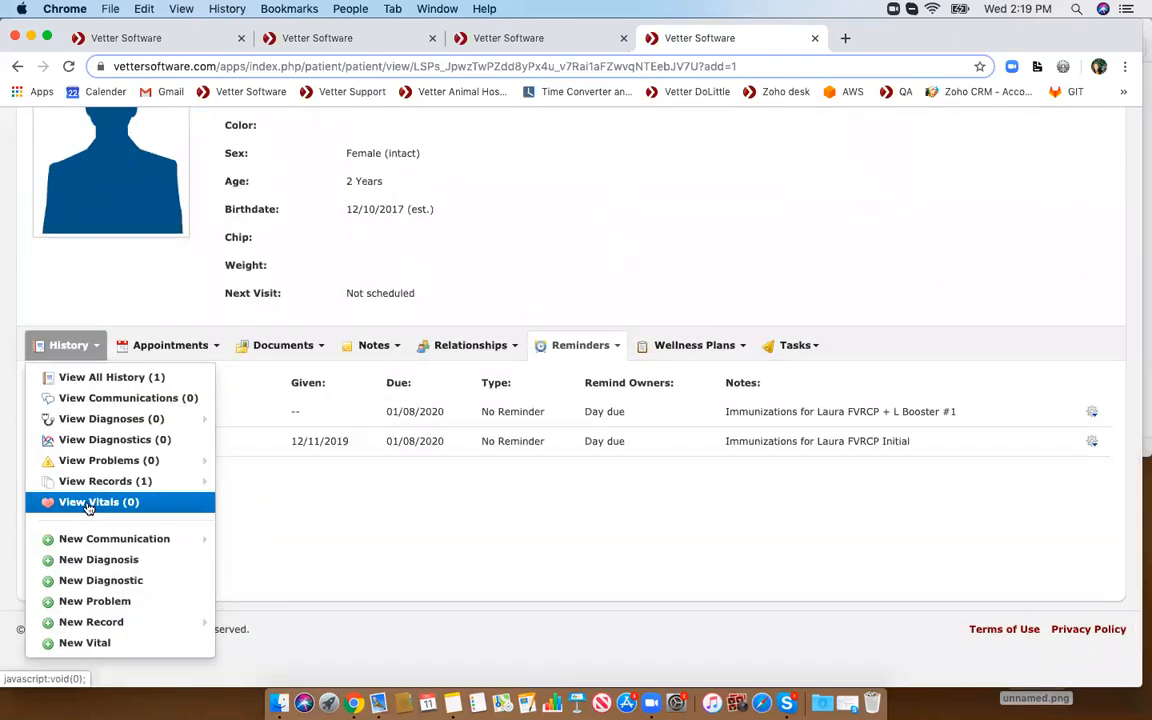
click(349, 518)
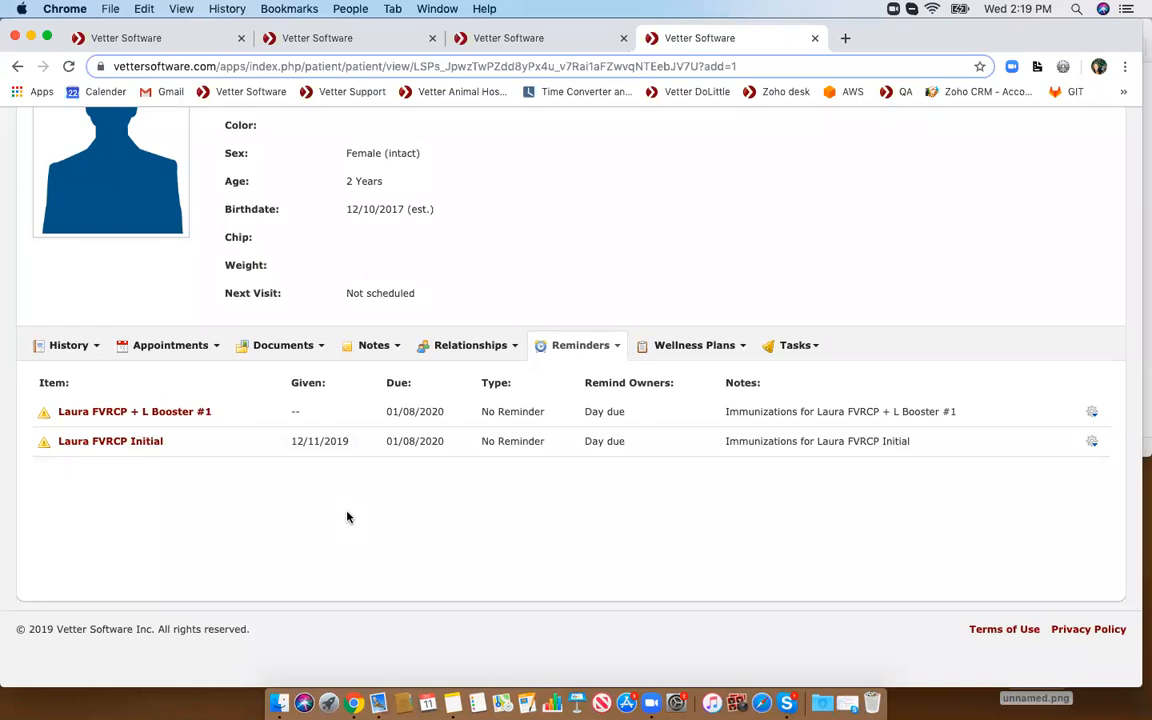
- Start a new medical record for the patient and choose the item Laura FVRCP + L Booster #1
click(62, 345)
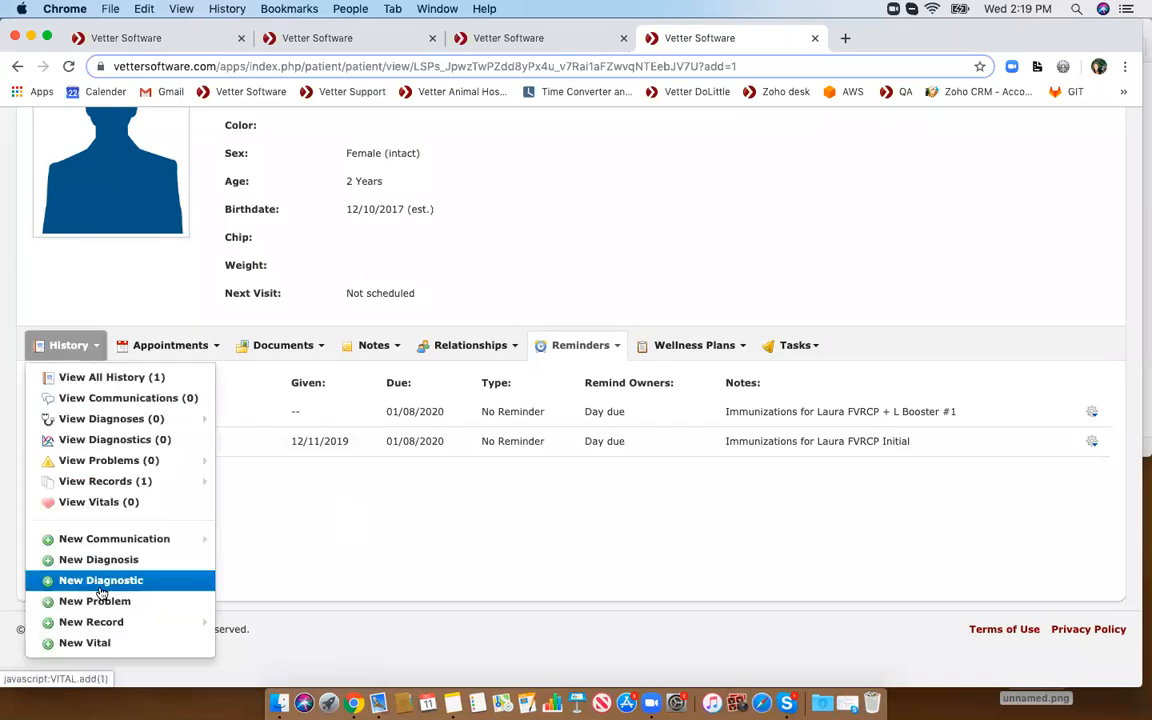
mouse_move(200, 621)
scroll(245, 625, down, 1)
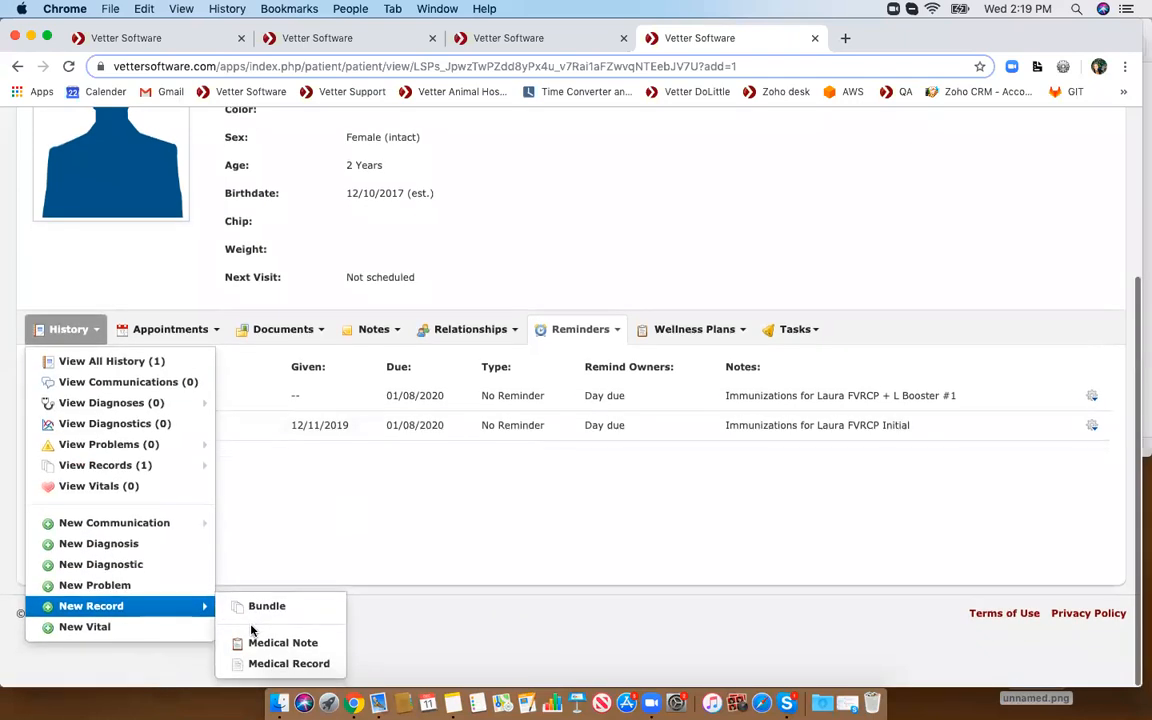
click(266, 664)
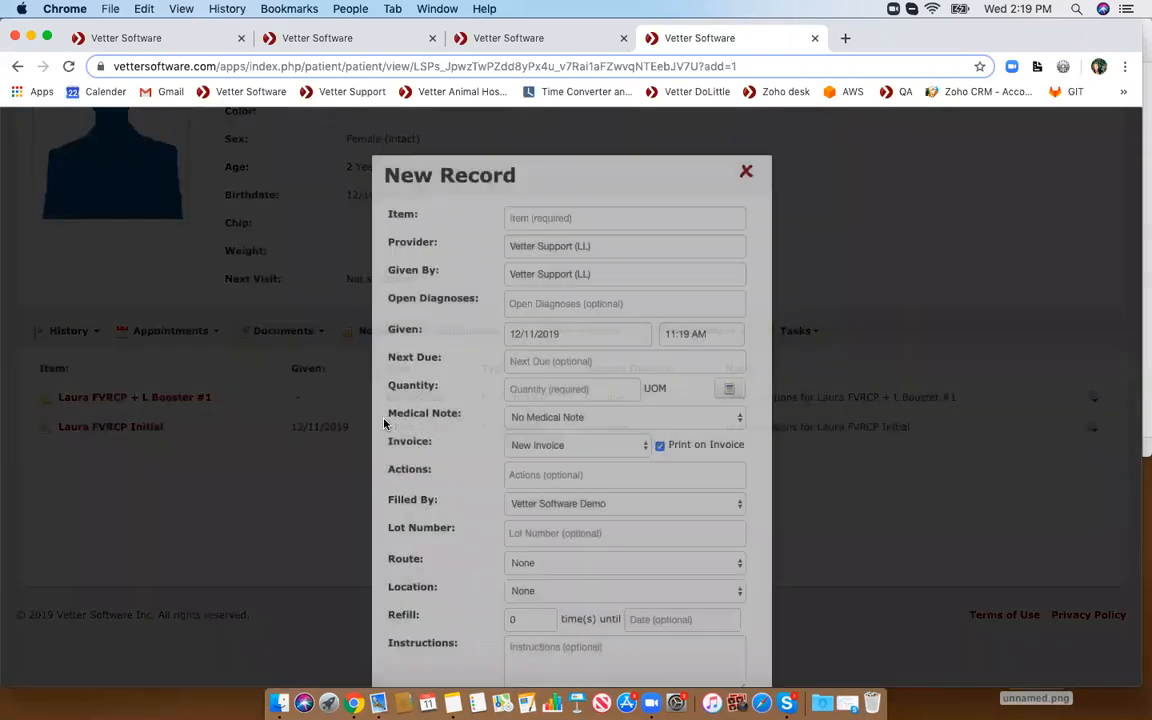
text(laura fvr)
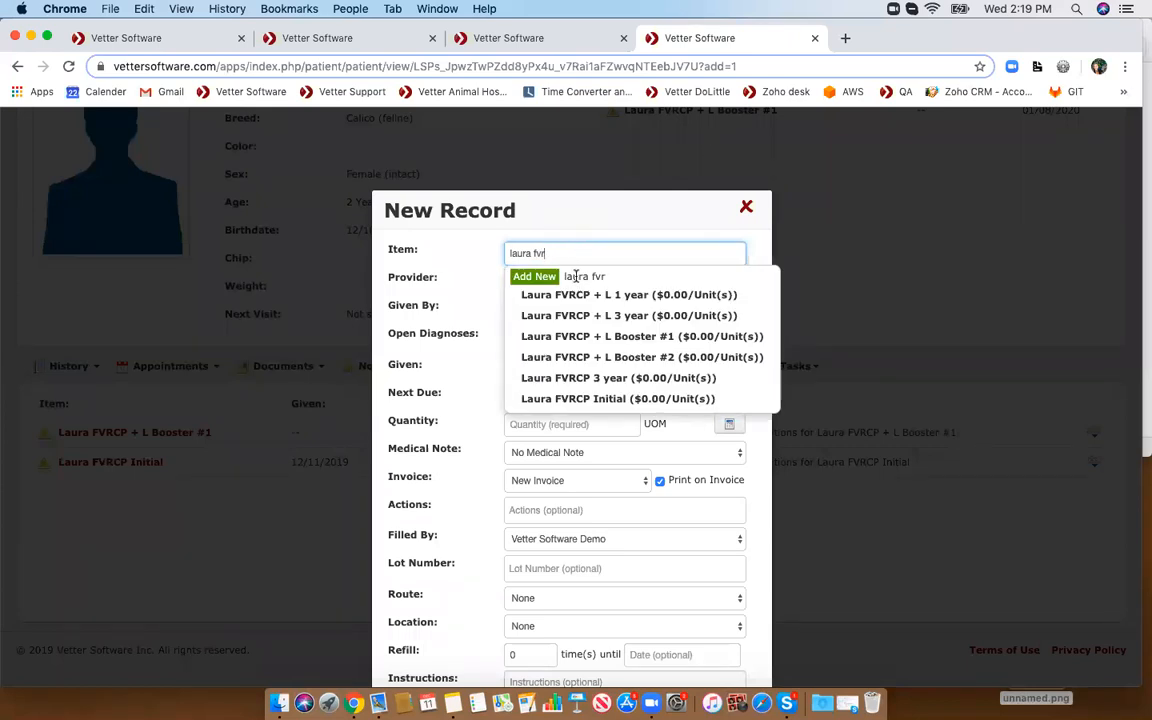
click(569, 342)
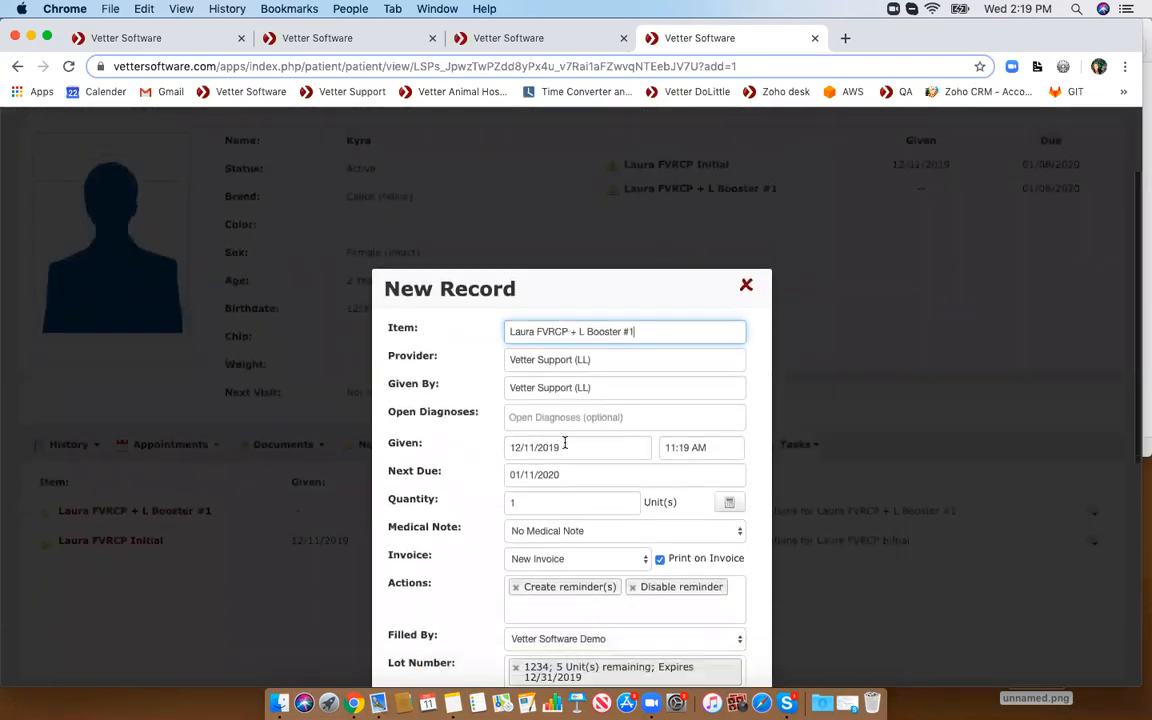
- Set the record's given date to 01/08/2019
click(548, 445)
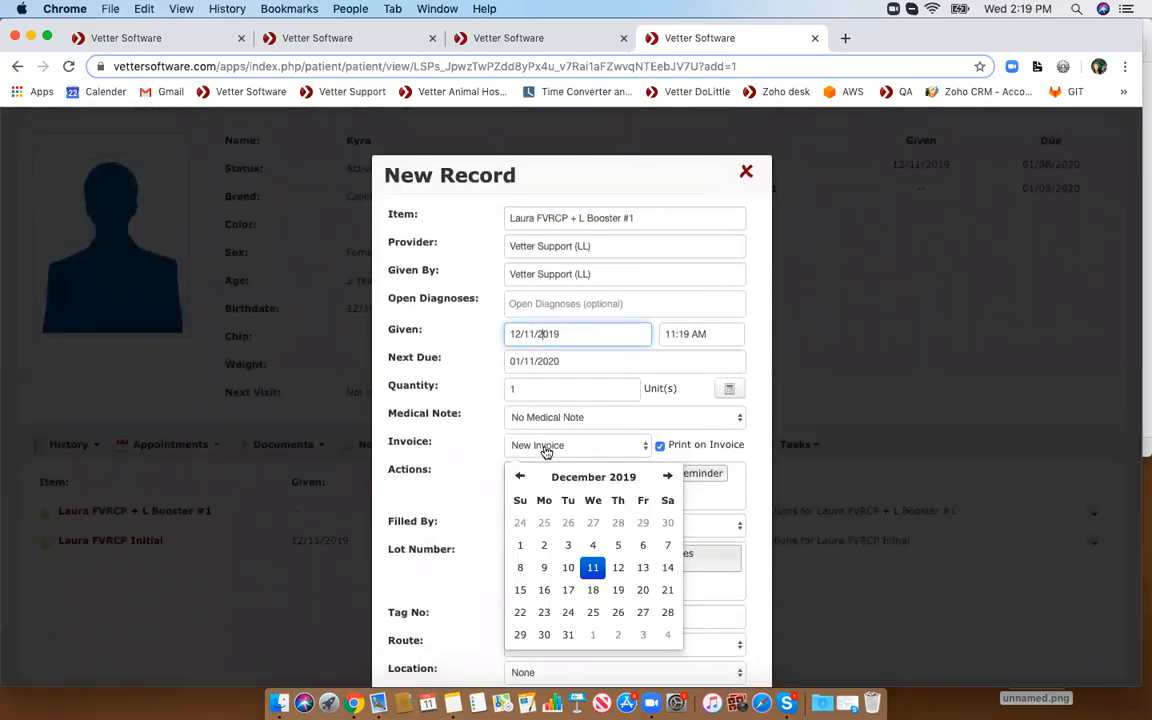
click(600, 477)
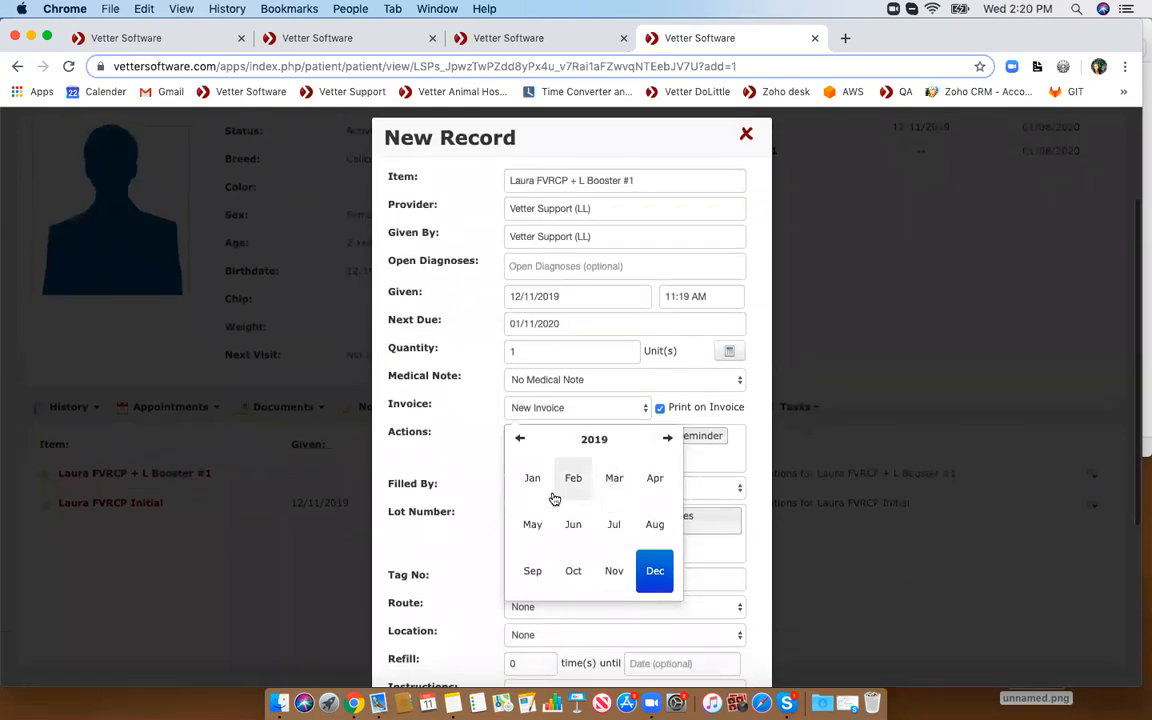
click(540, 491)
click(567, 508)
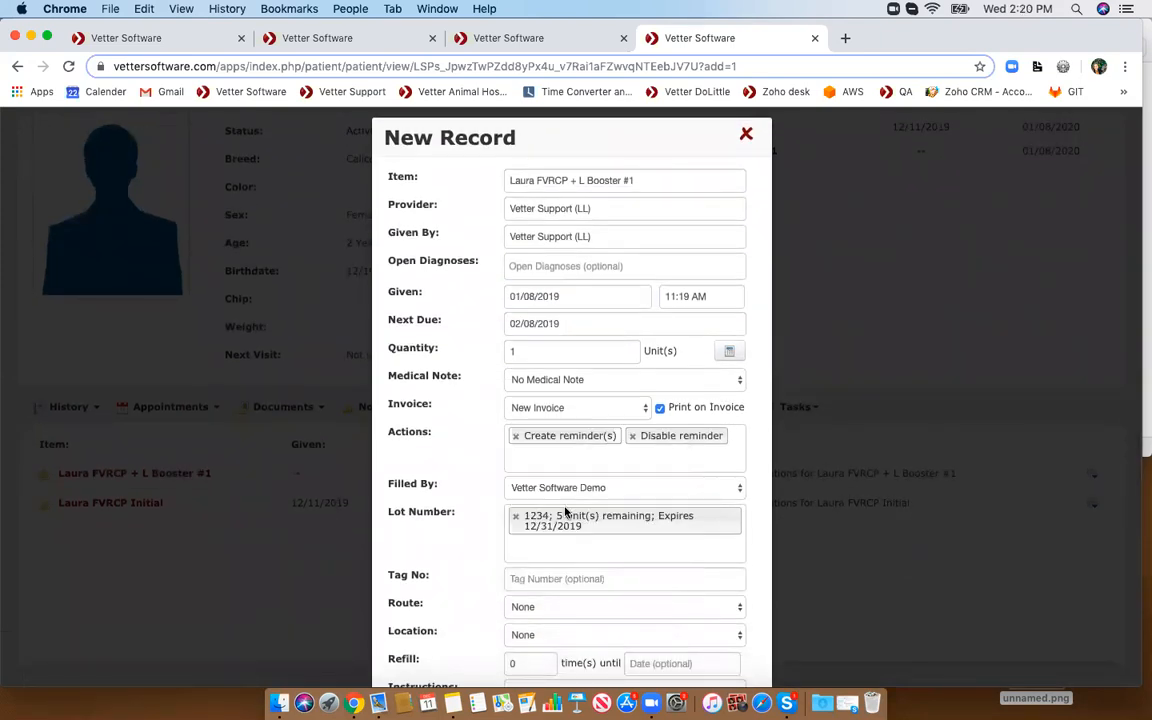
- Set the given date to 01/08/2020 and save the booster record
click(545, 296)
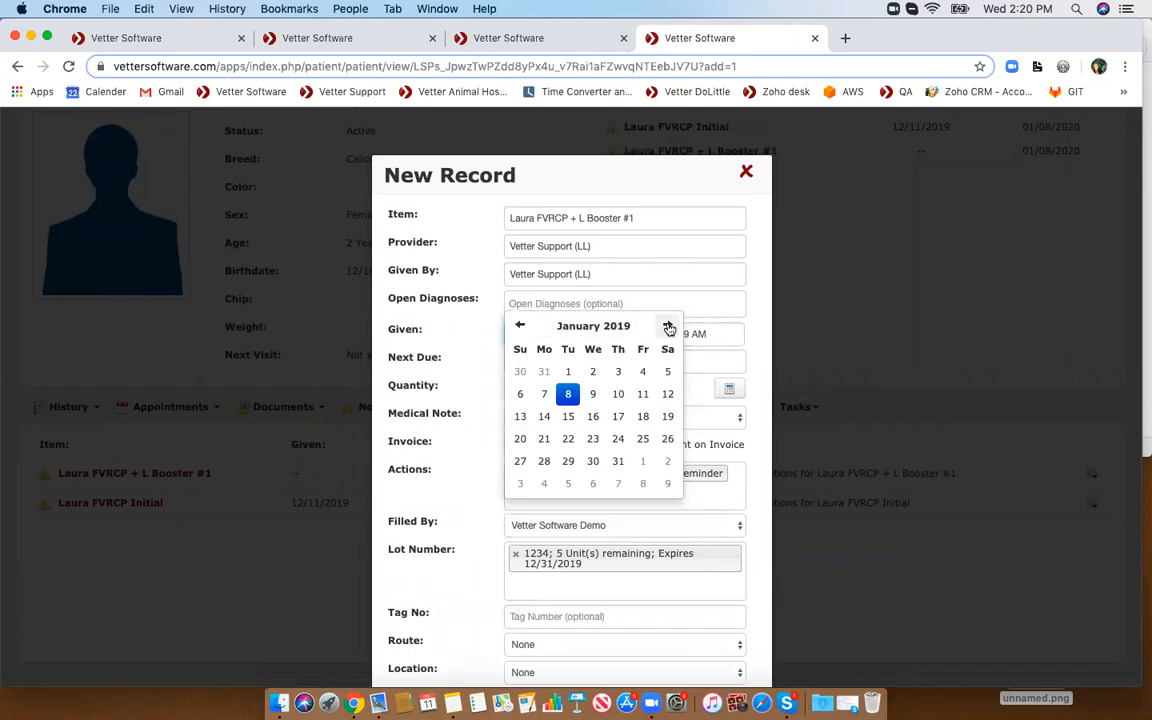
click(609, 328)
click(667, 325)
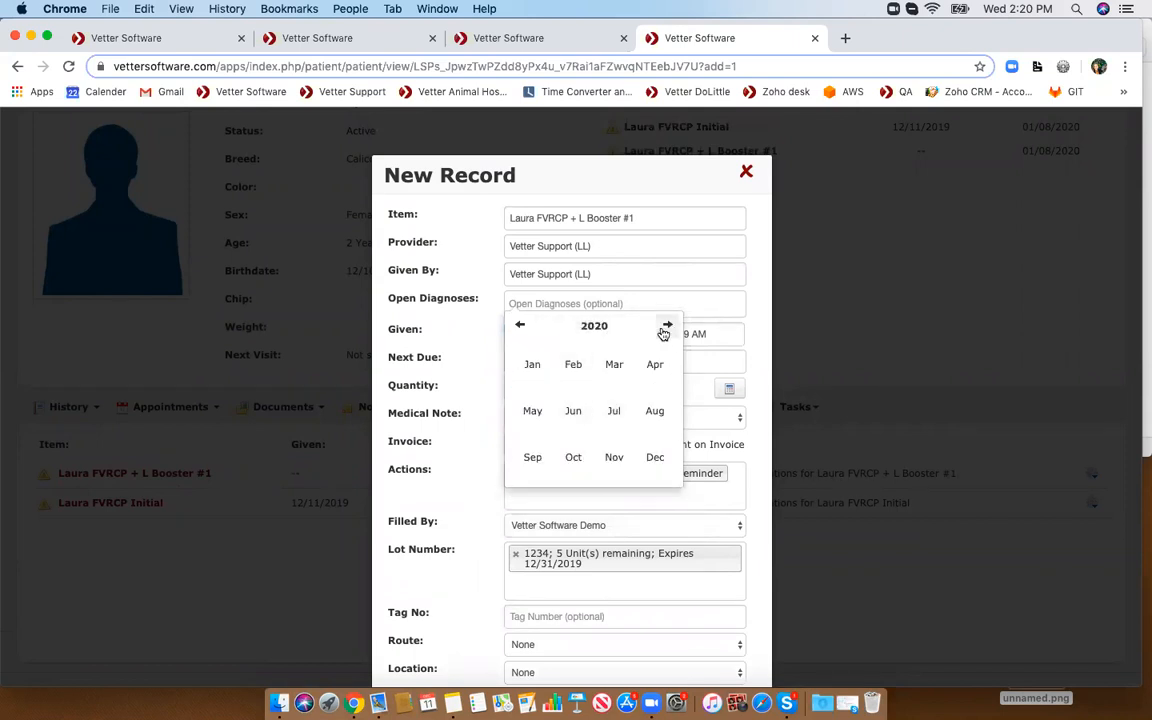
click(531, 366)
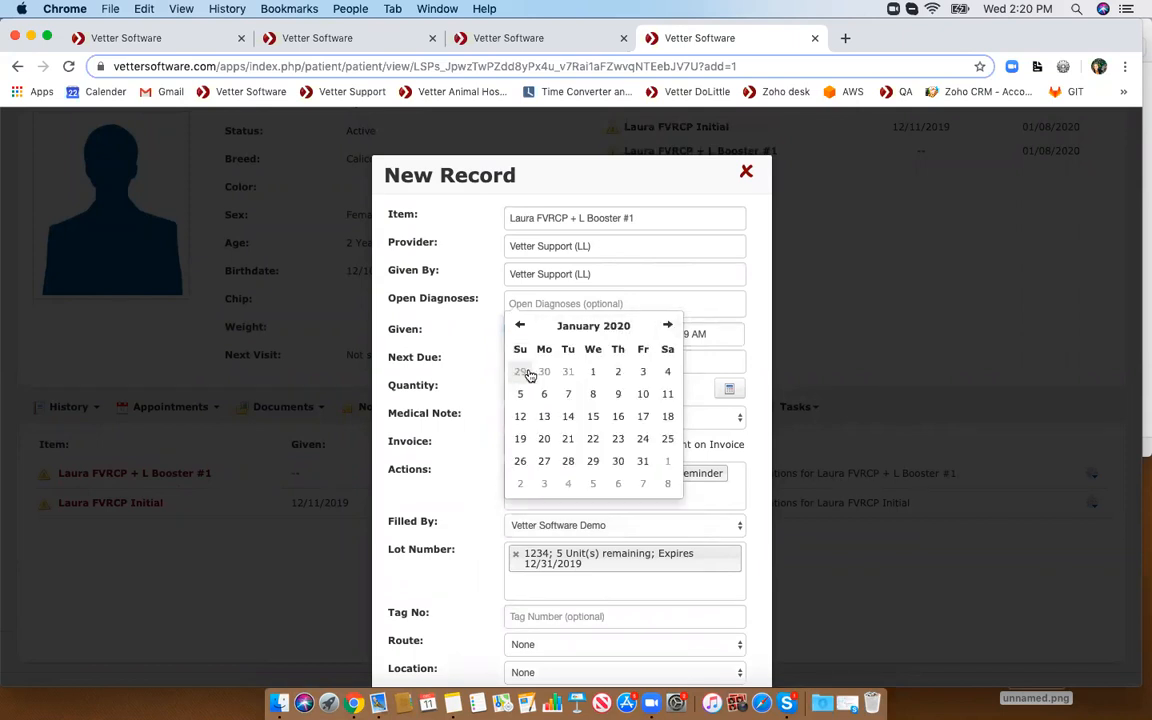
click(593, 395)
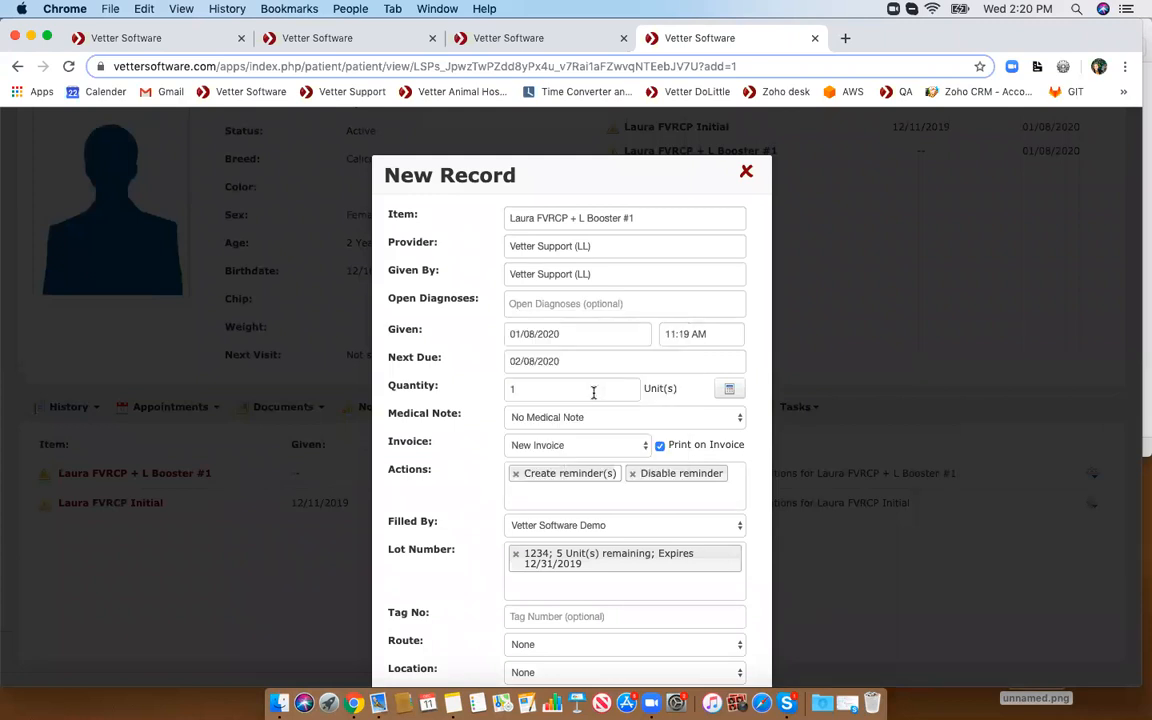
scroll(593, 393, down, 5)
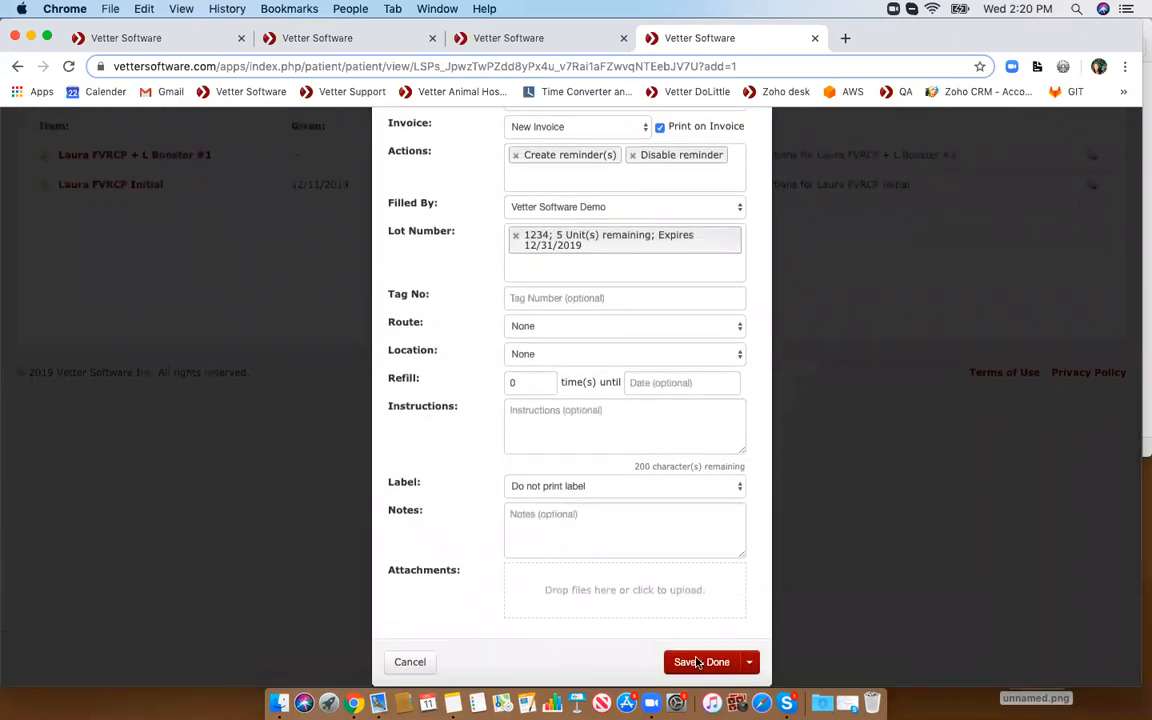
click(703, 662)
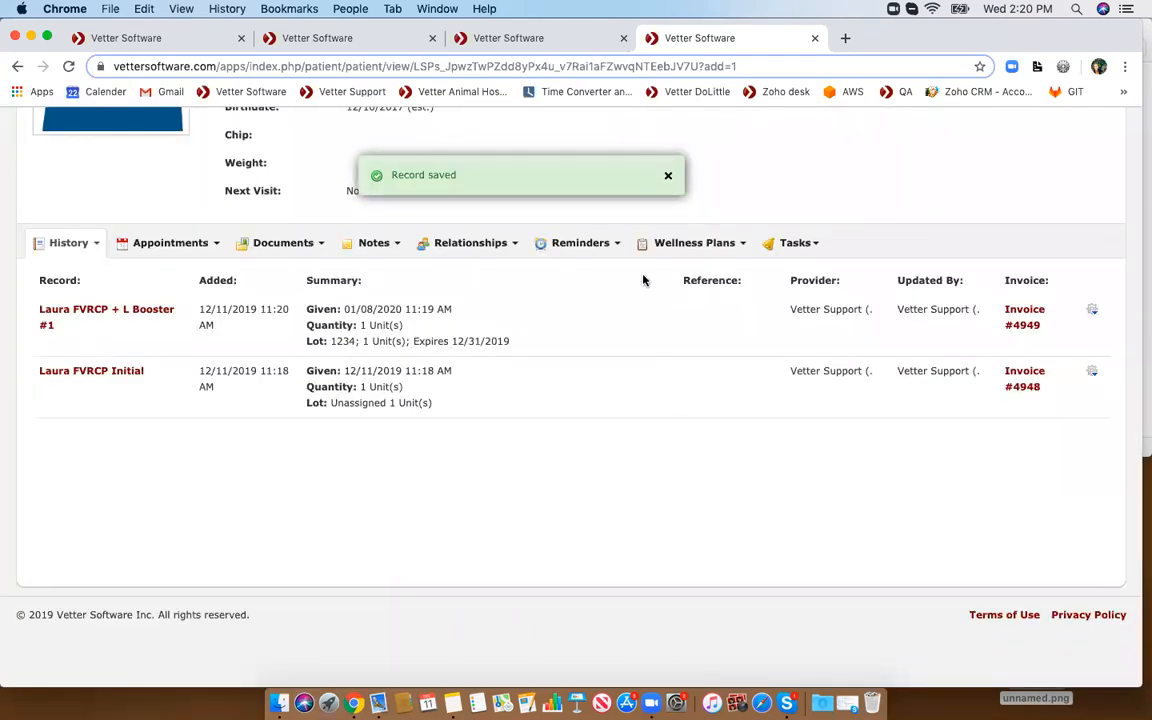
- Open the patient's reminders list and examine the new booster reminder's type
scroll(643, 280, up, 5)
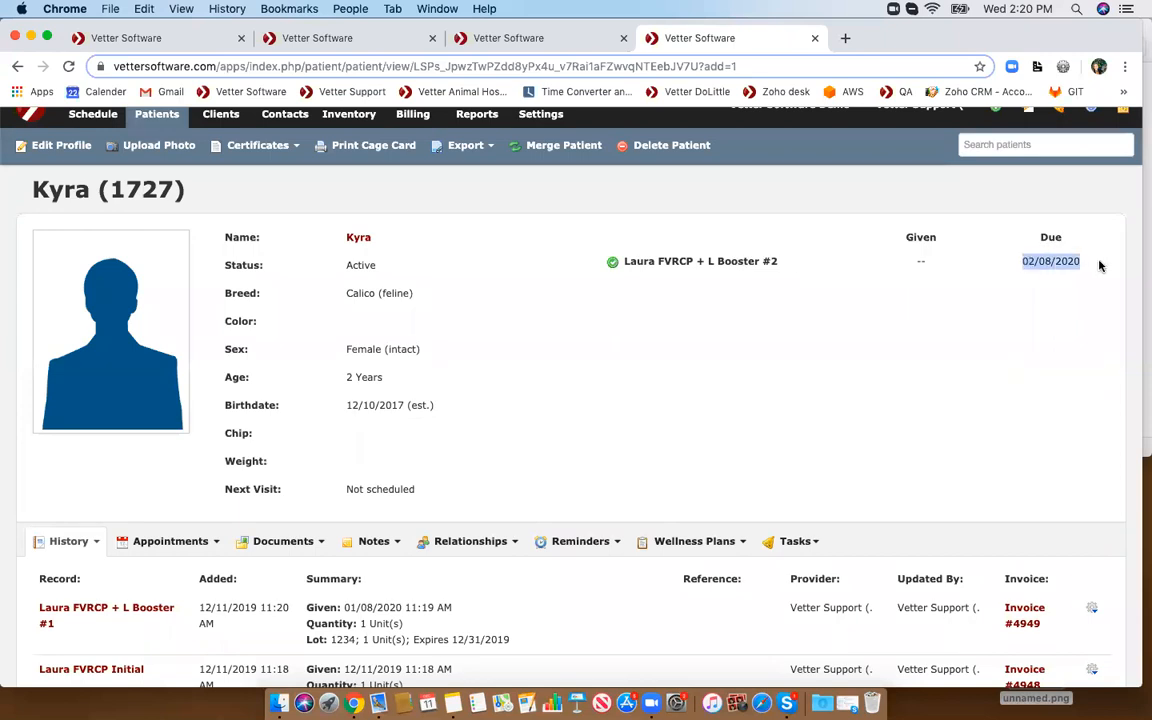
scroll(1099, 265, down, 3)
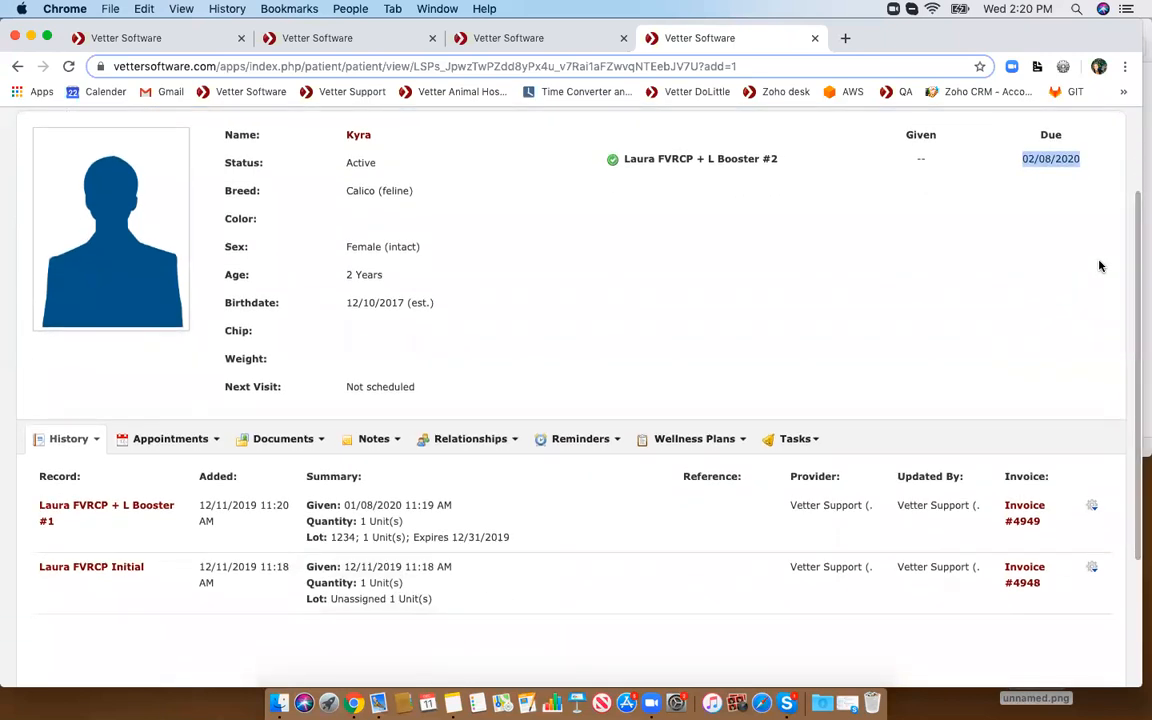
click(592, 450)
click(584, 471)
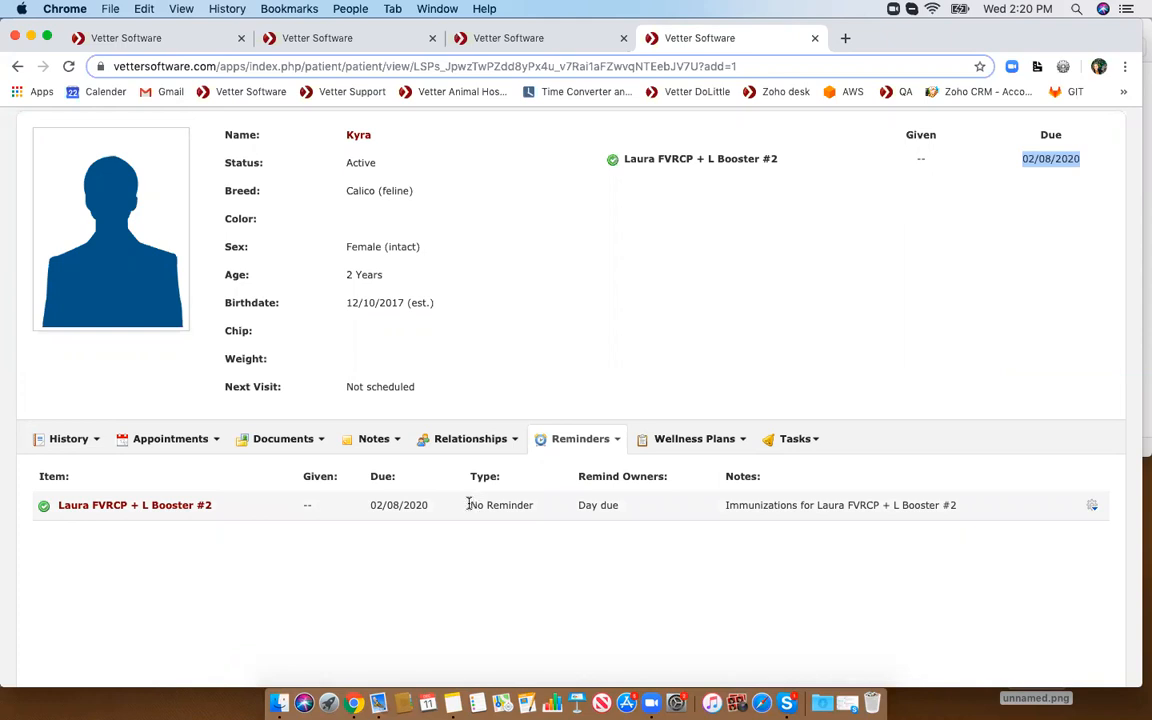
drag(468, 504, 548, 508)
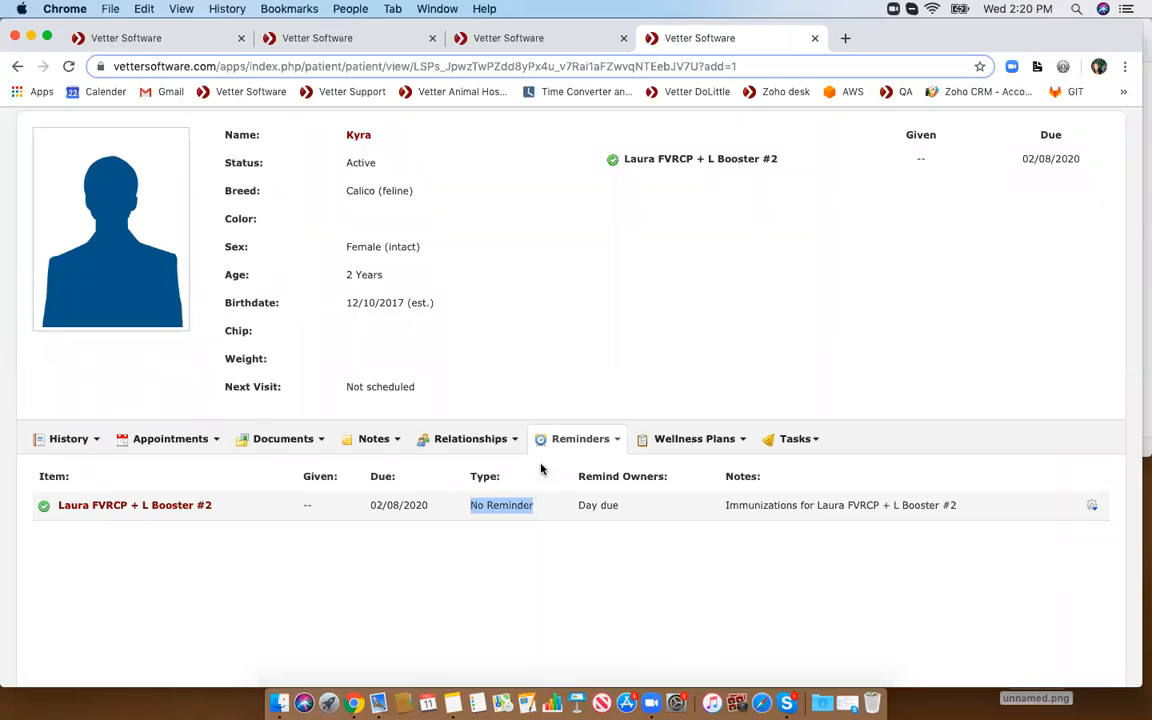
- Add an Is Owned By relationship linking the patient to its owner client
scroll(540, 468, up, 1)
click(478, 451)
click(481, 521)
click(536, 246)
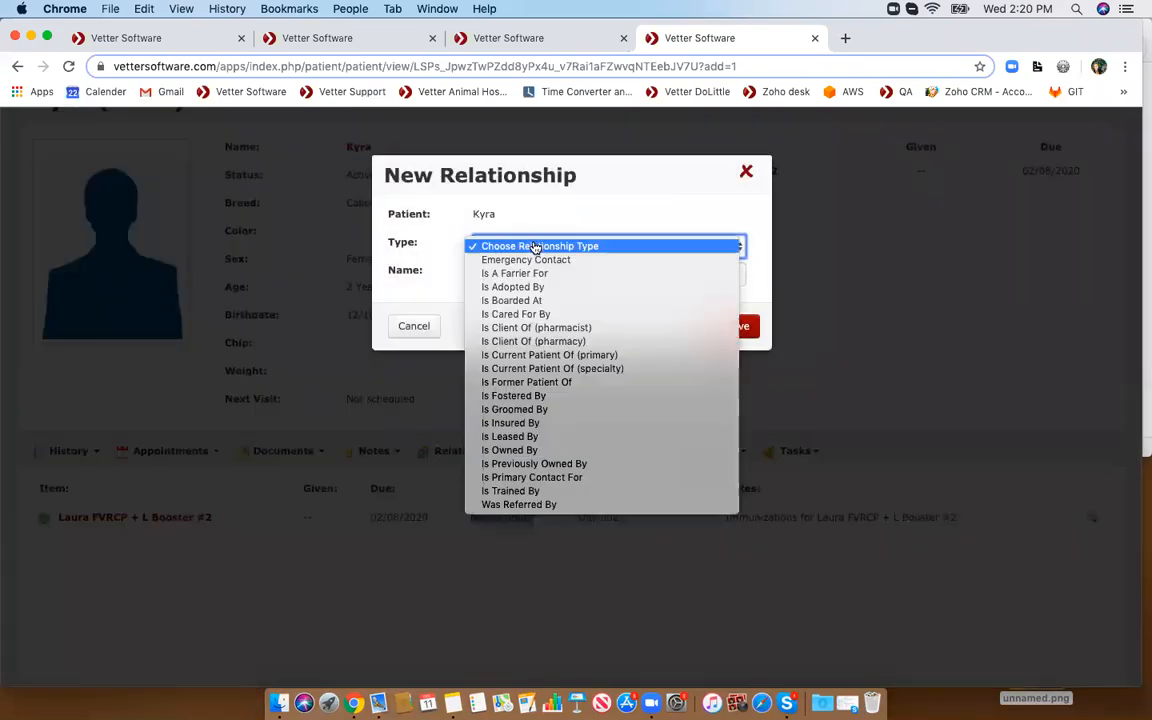
click(550, 451)
click(509, 273)
text(laura)
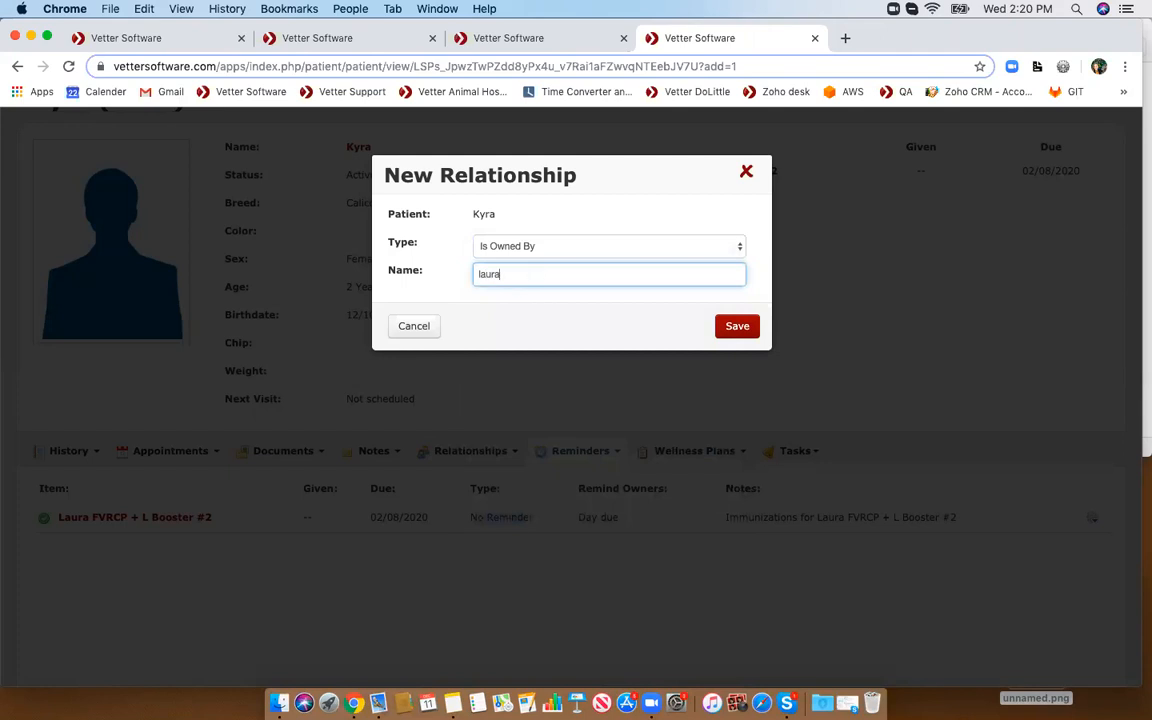
click(518, 337)
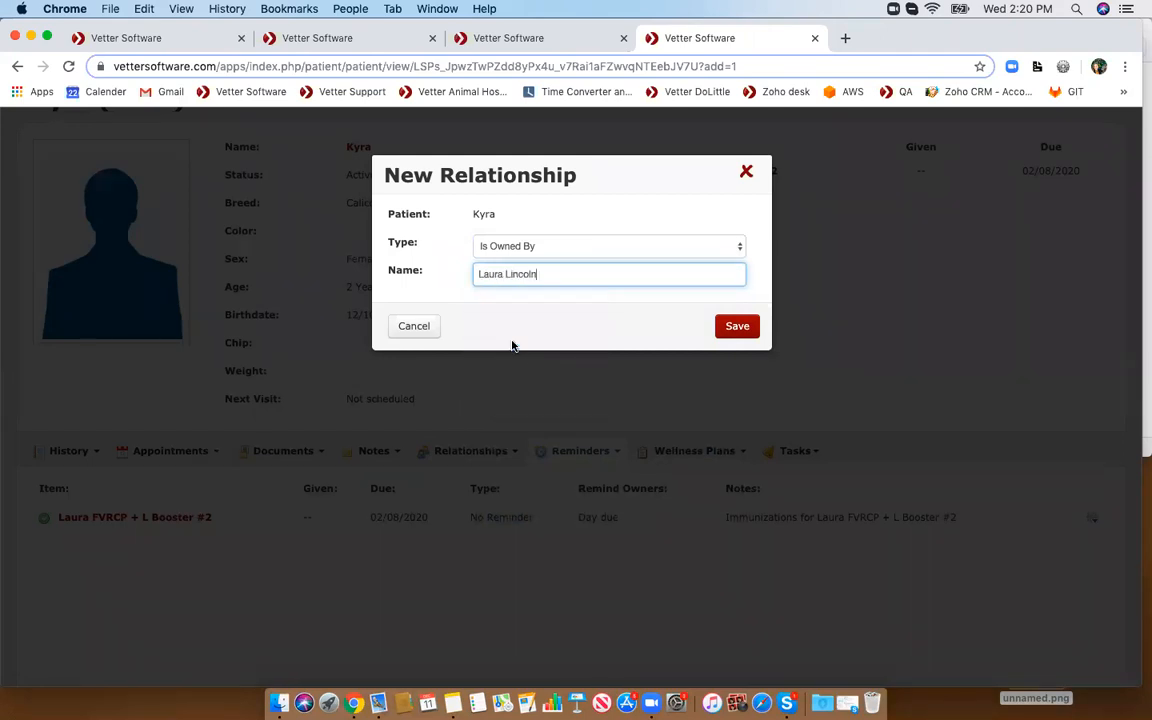
click(736, 325)
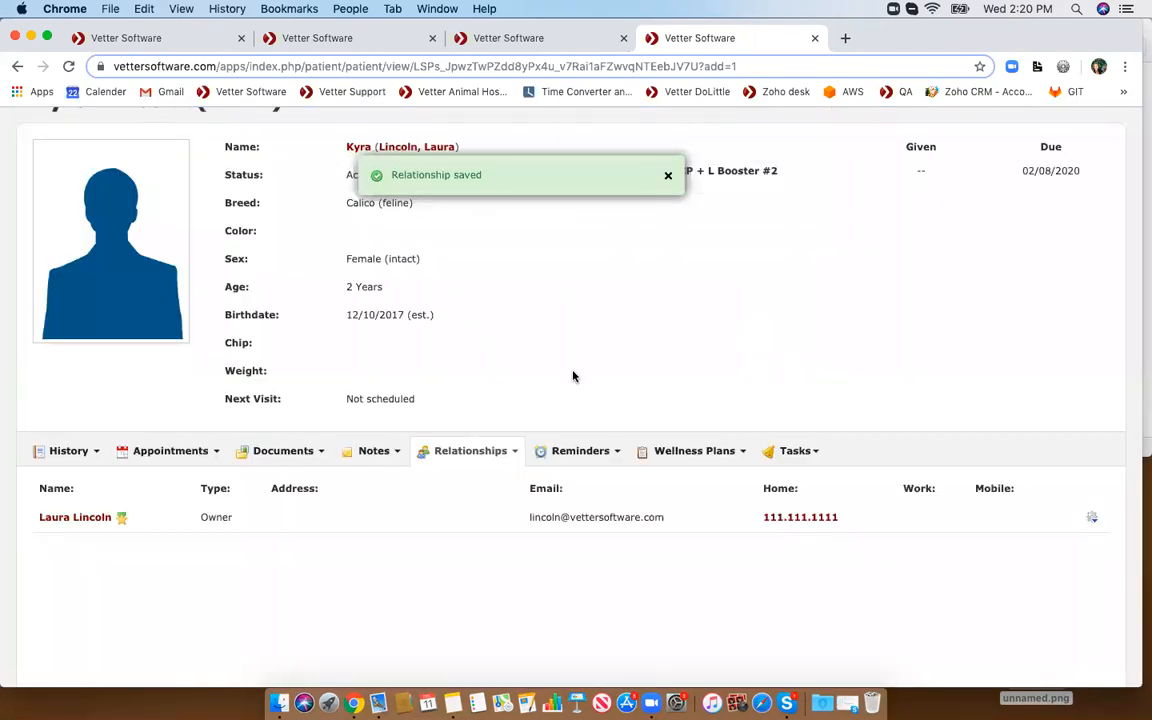
- Reopen the reminders list and examine the booster reminders now that an owner is linked
click(545, 451)
click(553, 486)
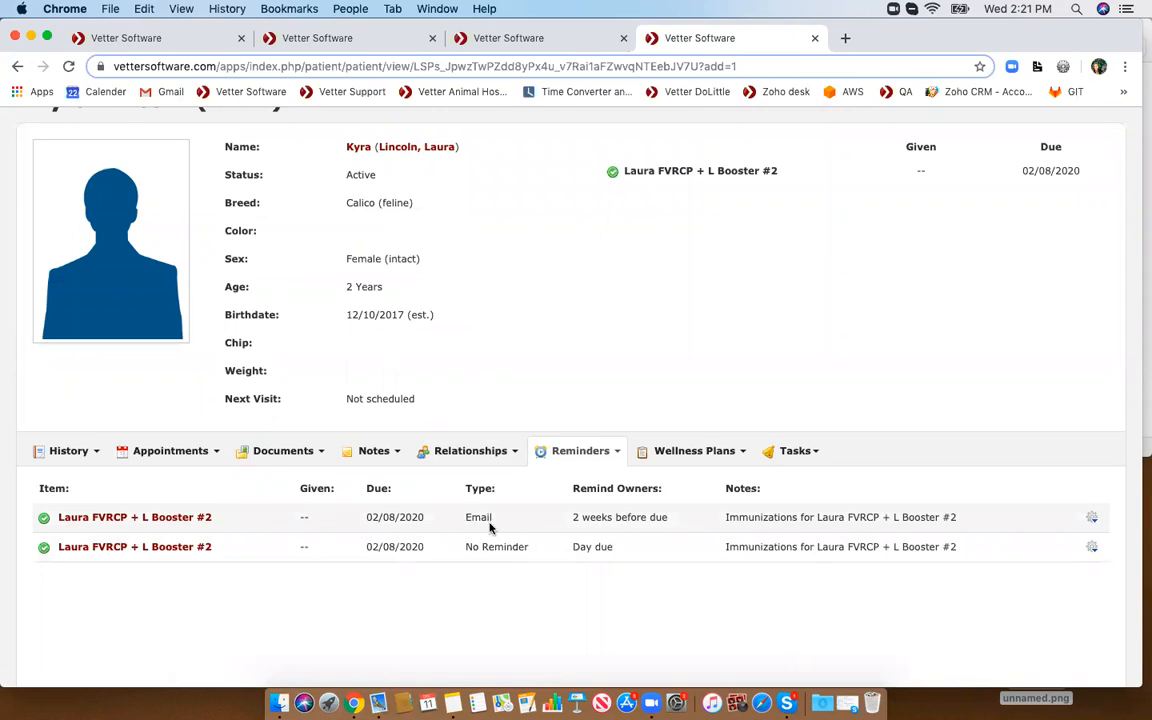
scroll(489, 522, up, 2)
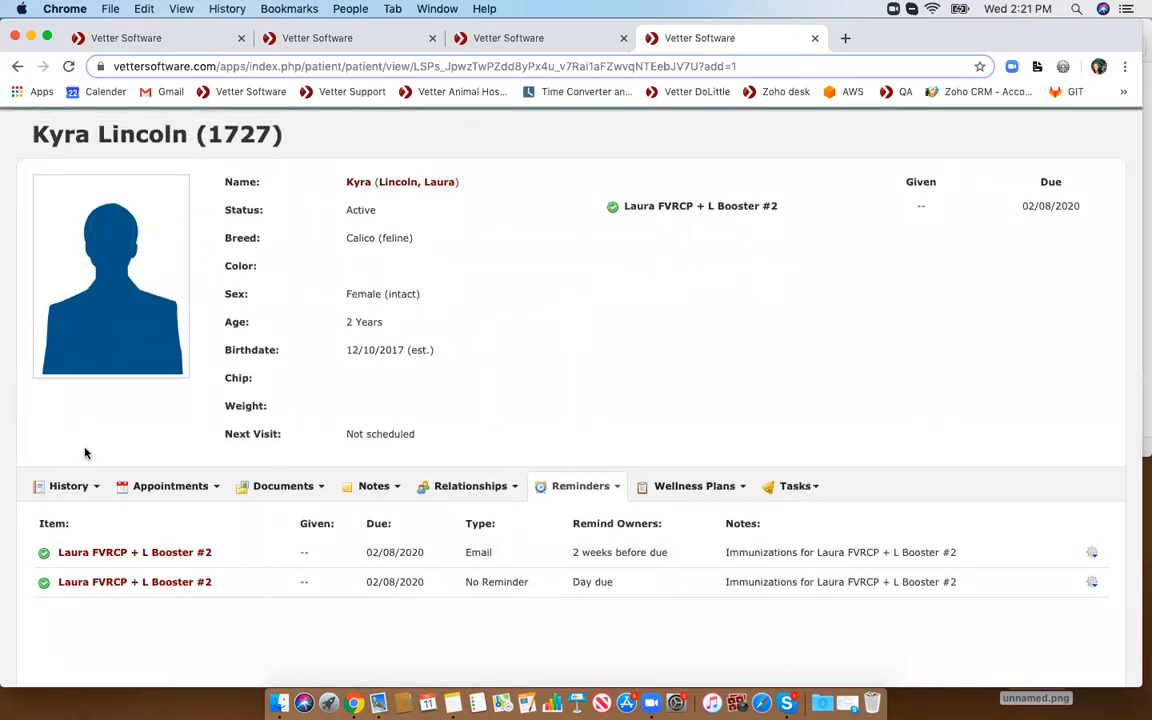
scroll(85, 453, up, 1)
scroll(85, 453, down, 1)
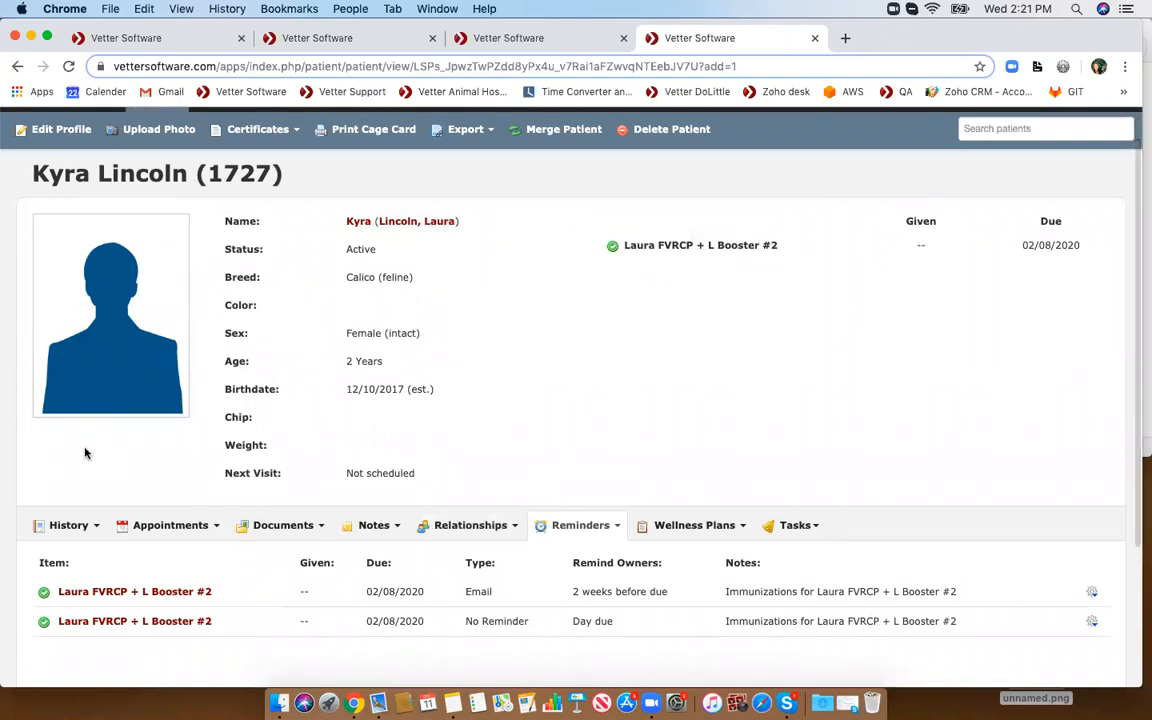
scroll(85, 453, down, 1)
- Start a new medical record for the patient and choose the item Laura FVRCP + L Booster #2
click(69, 484)
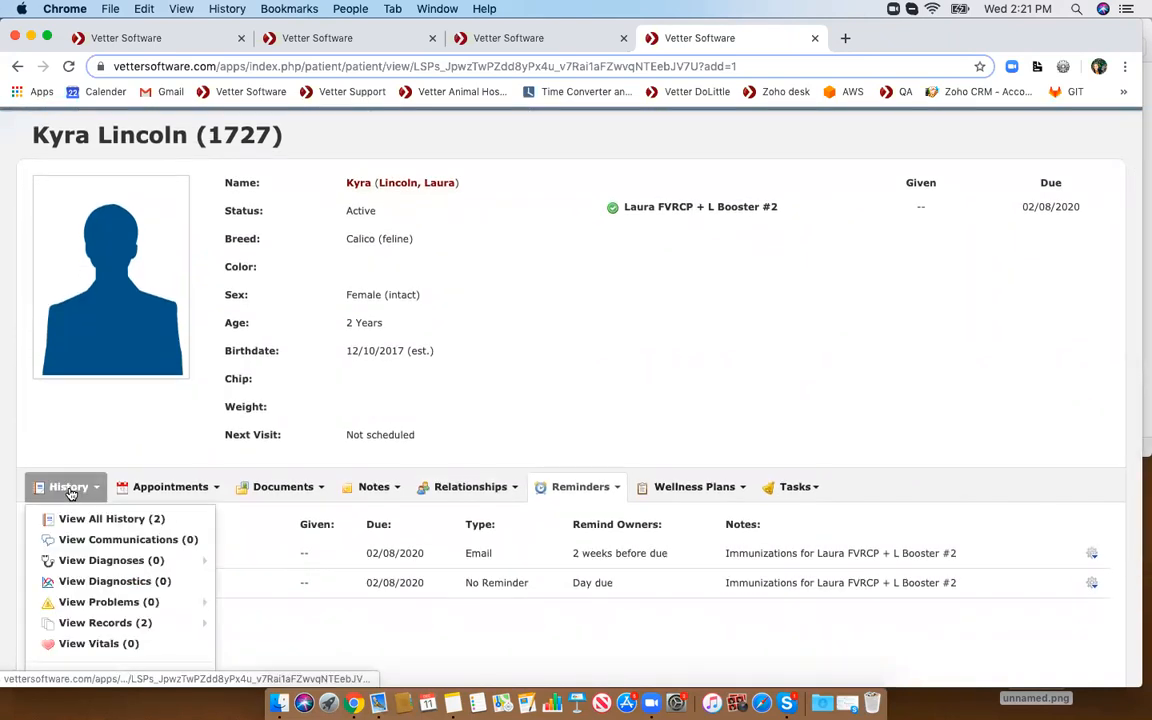
scroll(70, 490, down, 3)
mouse_move(70, 493)
scroll(70, 490, down, 1)
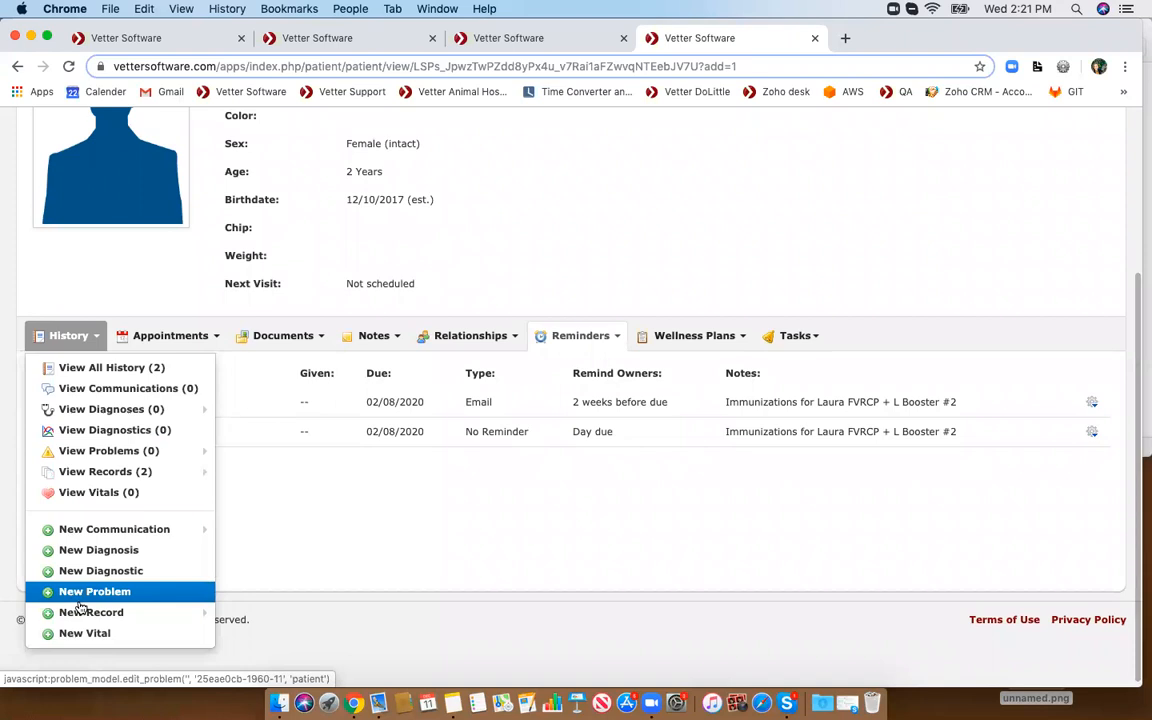
mouse_move(111, 614)
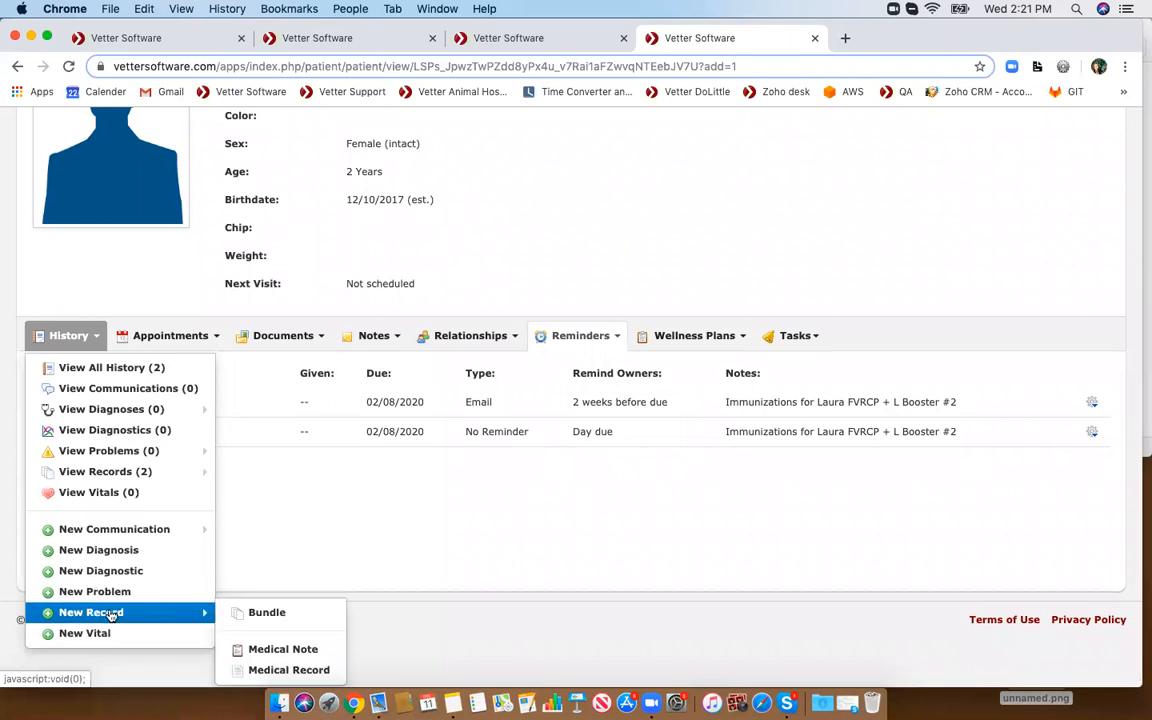
click(285, 671)
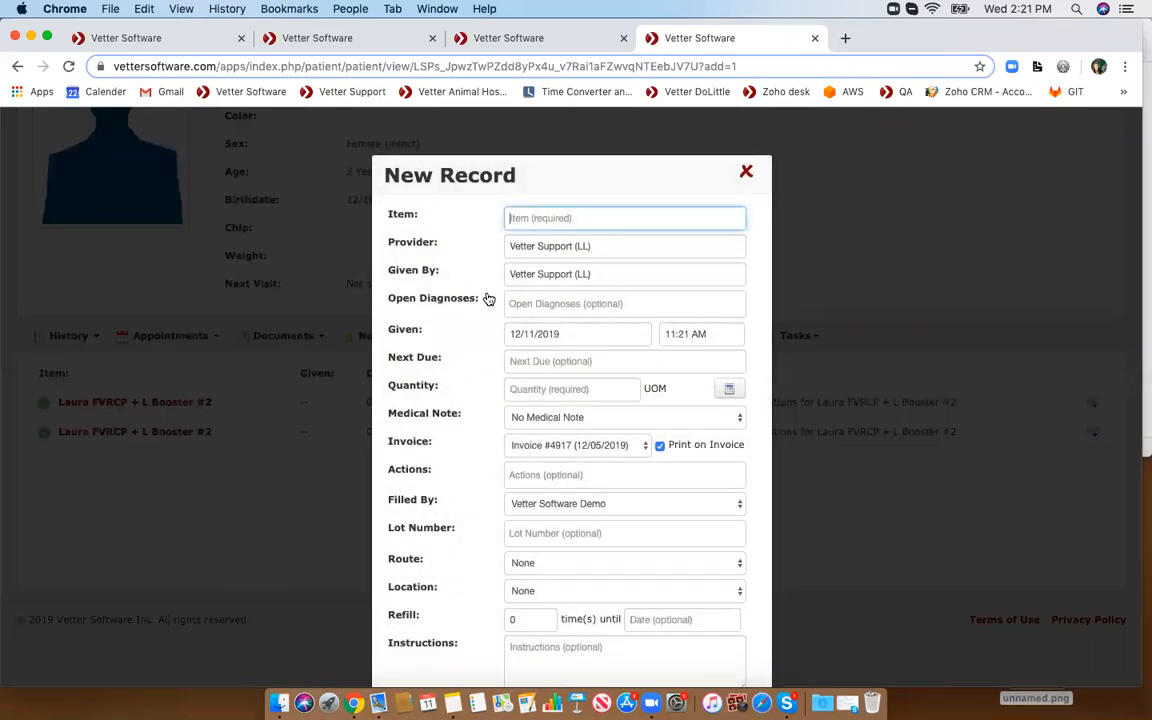
scroll(489, 299, up, 2)
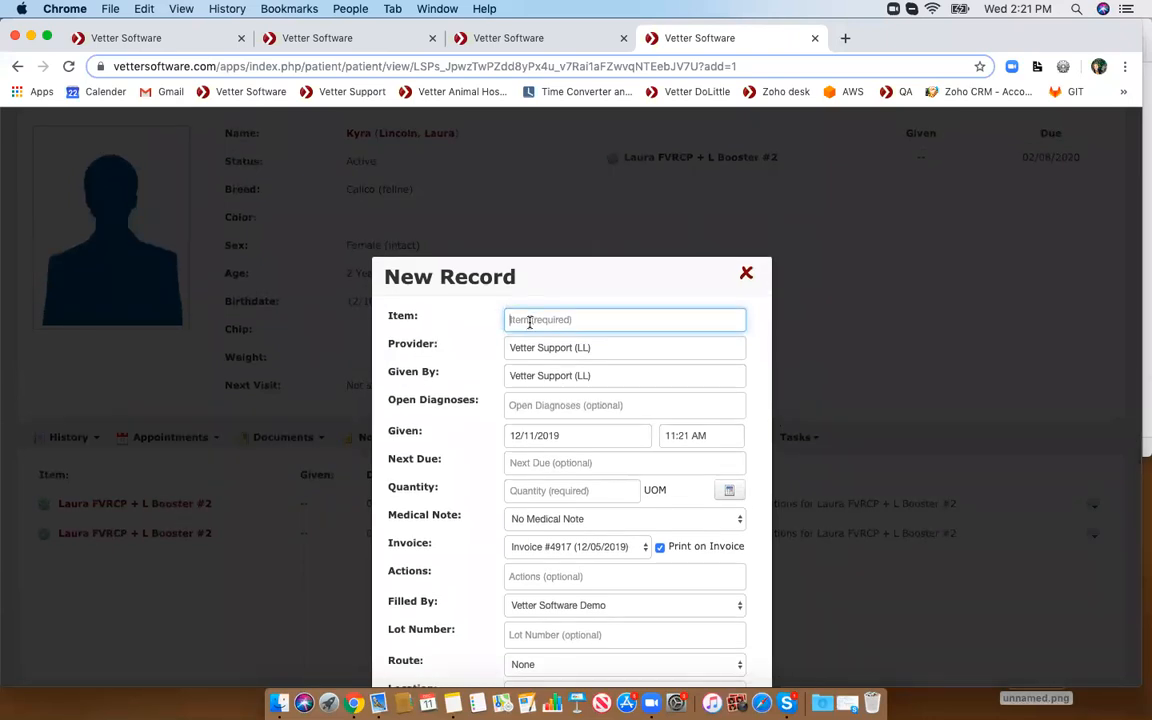
text(fv)
key(BackSpace)
key(BackSpace)
key(BackSpace)
key(BackSpace)
key(BackSpace)
text(laura fvrc)
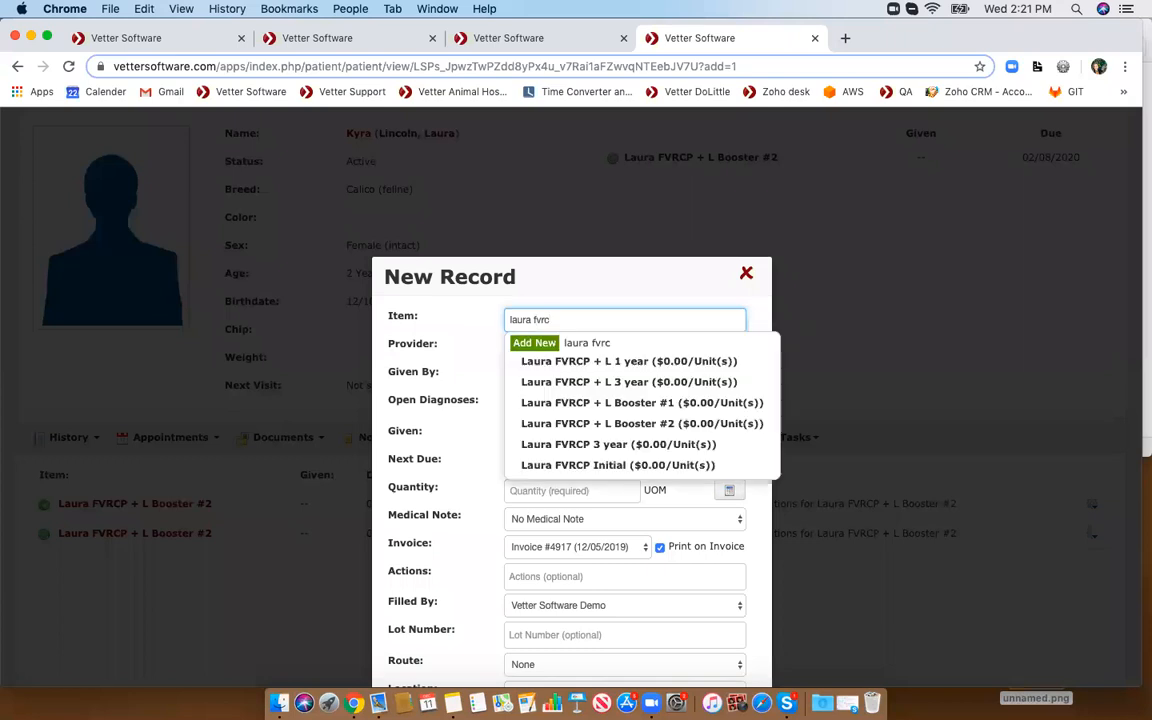
click(637, 430)
- Set the given date to 02/08/2020 and save the booster record
scroll(622, 418, down, 3)
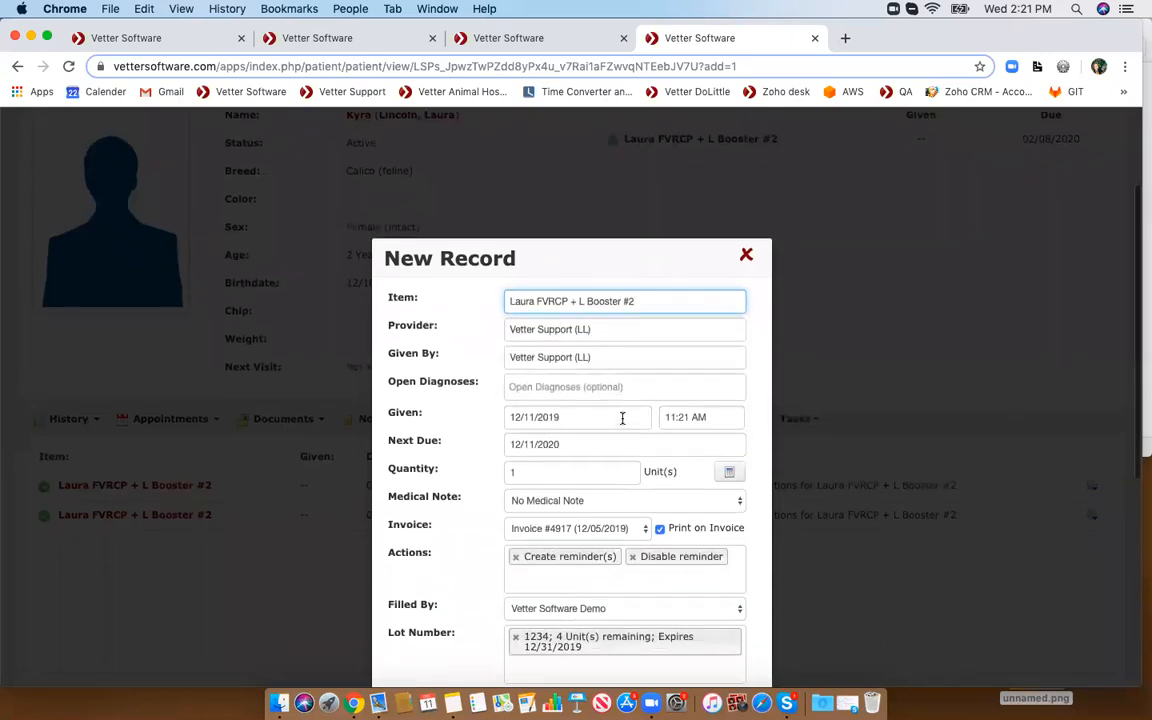
click(540, 388)
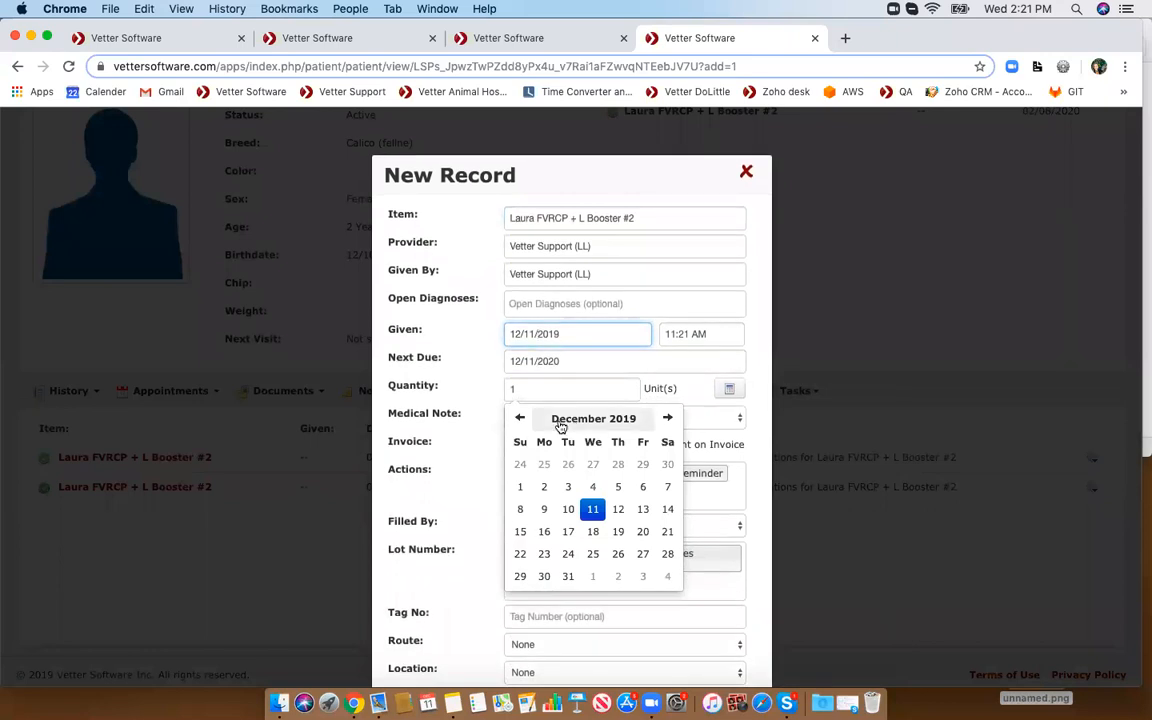
click(596, 419)
click(667, 418)
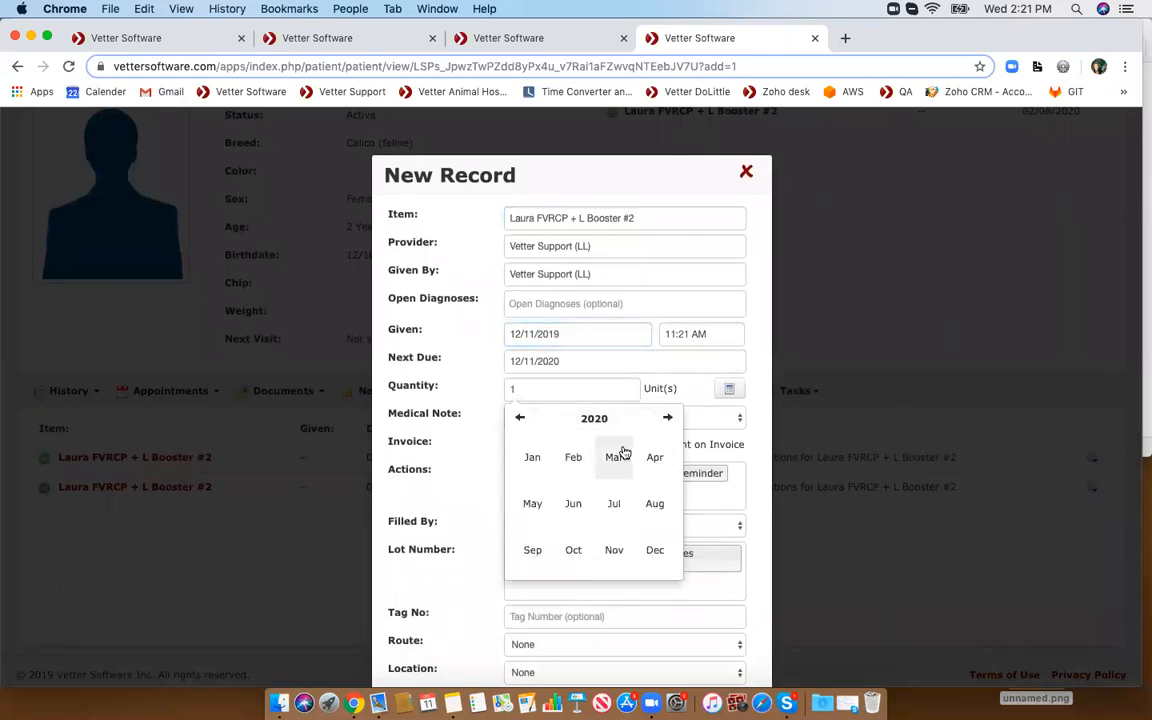
click(573, 460)
click(667, 486)
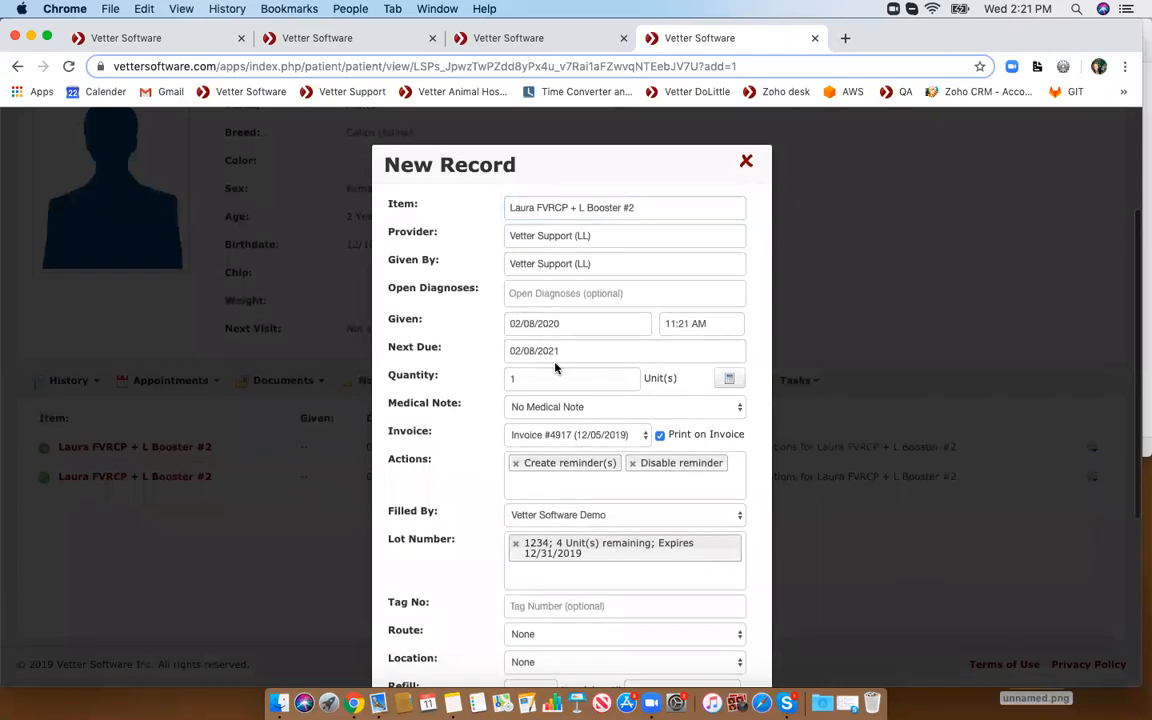
scroll(557, 366, down, 5)
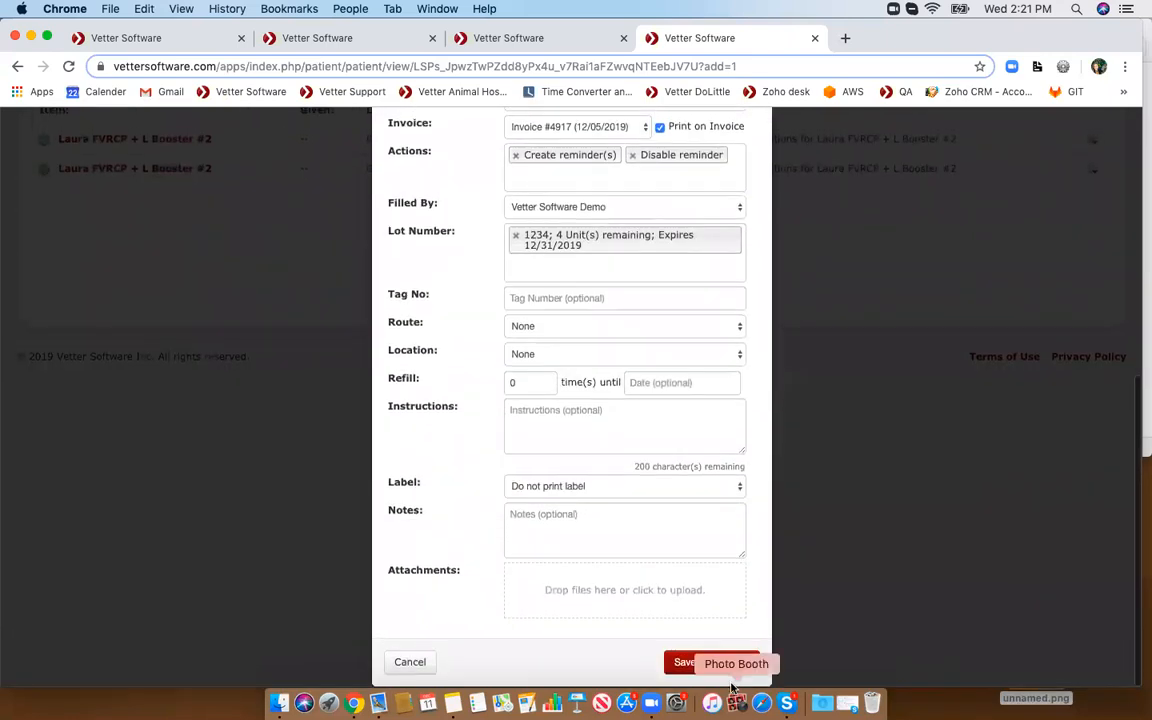
click(690, 660)
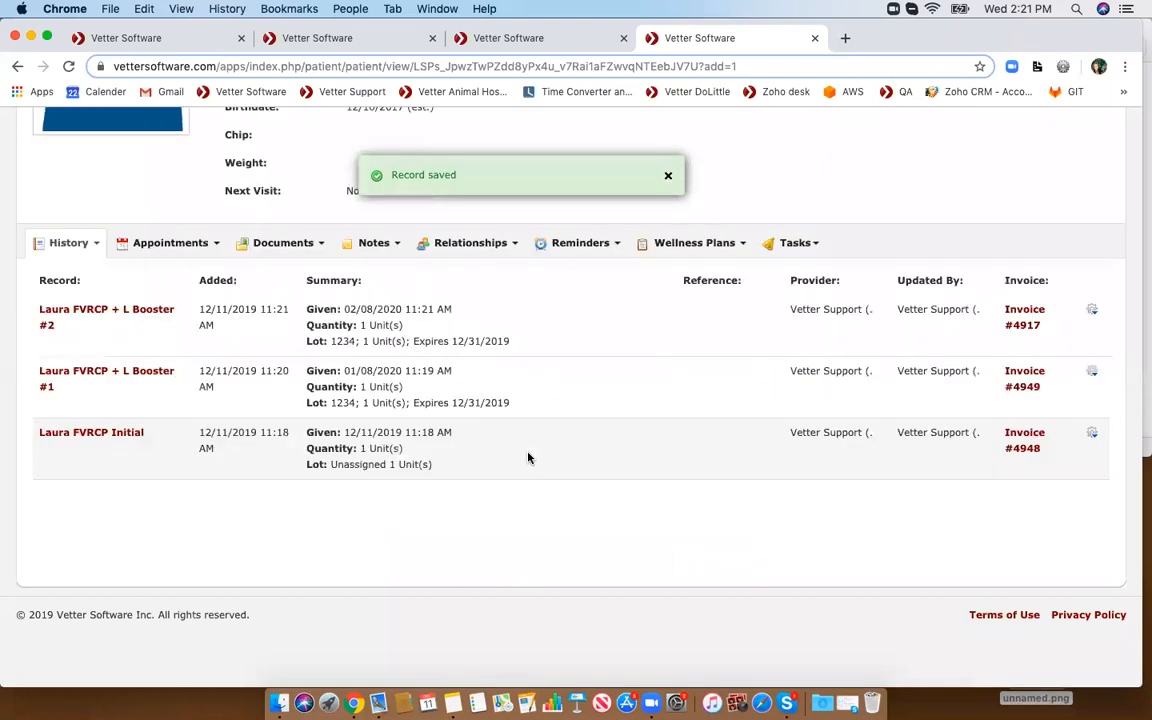
- Open the patient's reminders list and examine the reminder created for the vaccine
scroll(529, 458, up, 5)
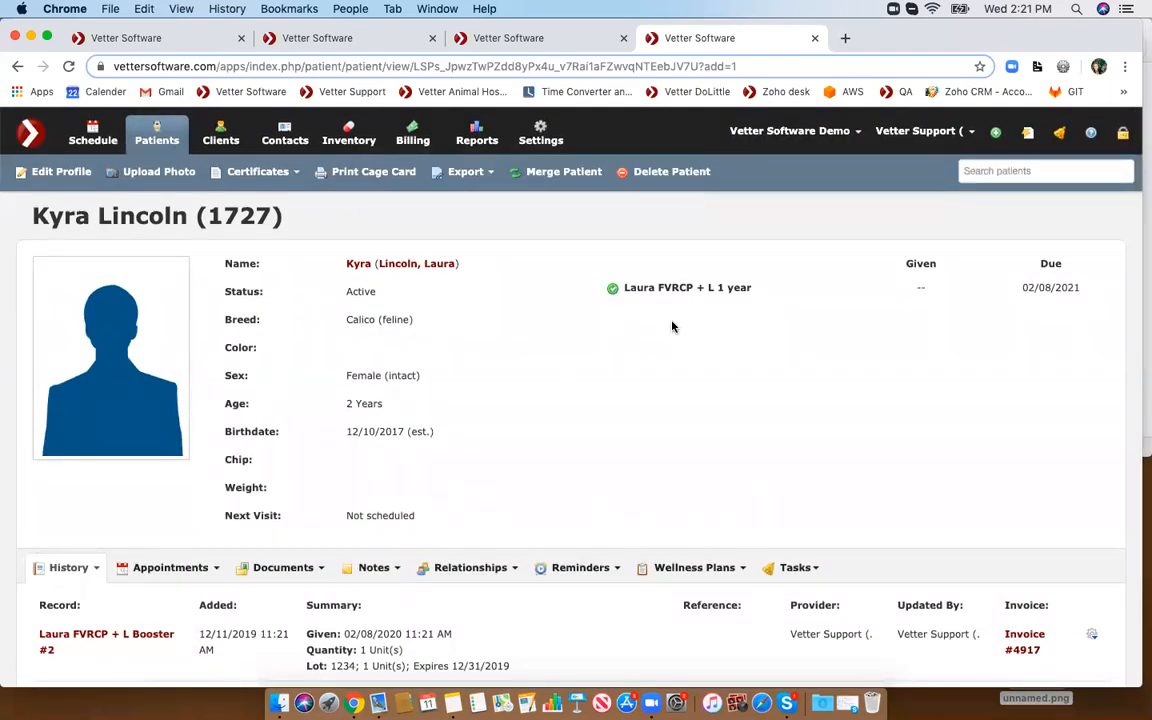
scroll(672, 327, down, 2)
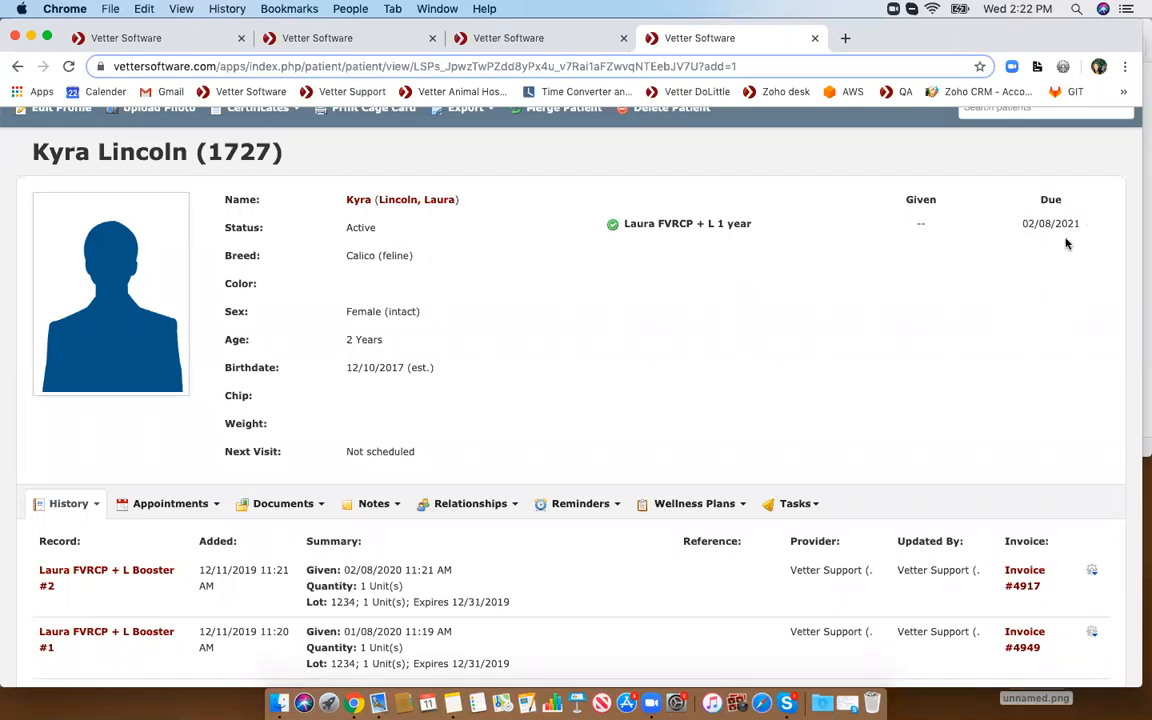
click(592, 508)
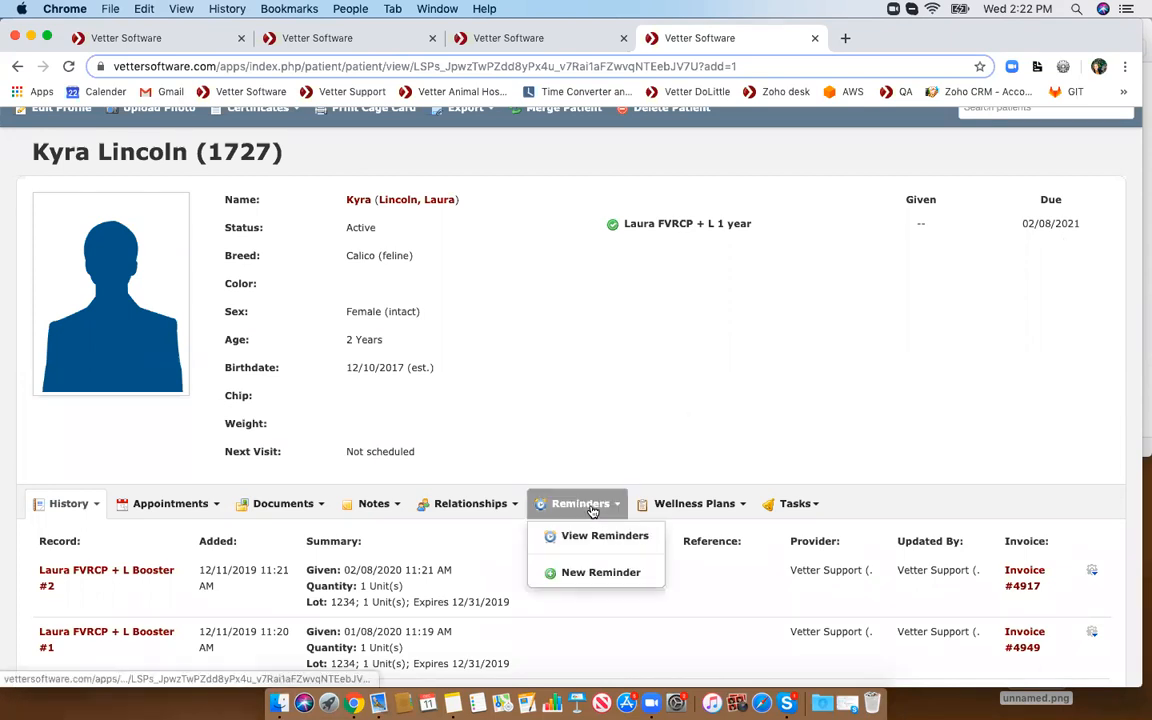
click(588, 535)
scroll(587, 532, down, 1)
scroll(587, 533, down, 1)
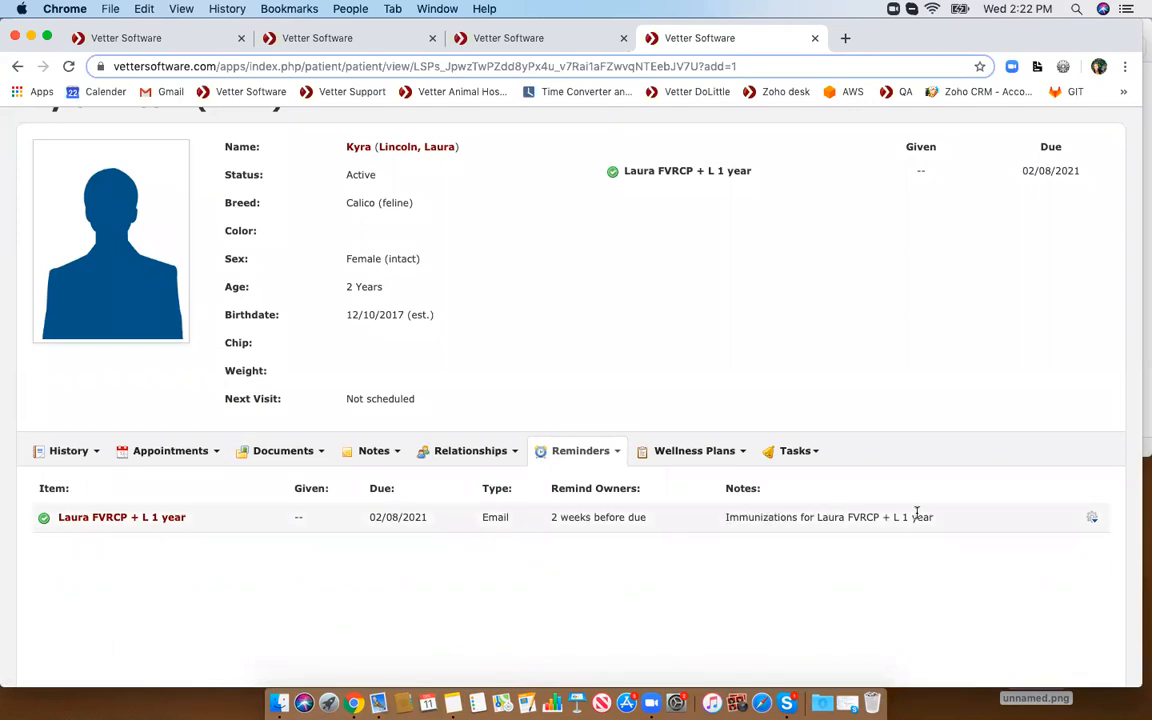
- Start another medical record for the patient with the item Laura FVRCP + L 1 year
click(72, 455)
scroll(72, 458, down, 3)
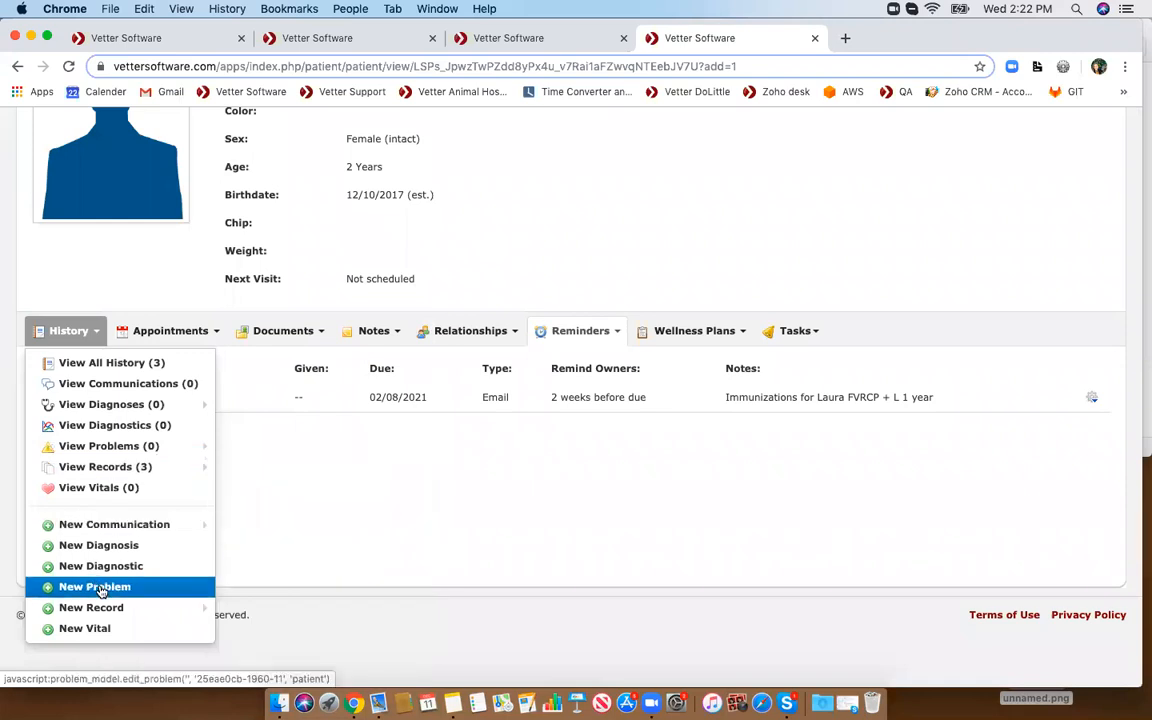
mouse_move(202, 612)
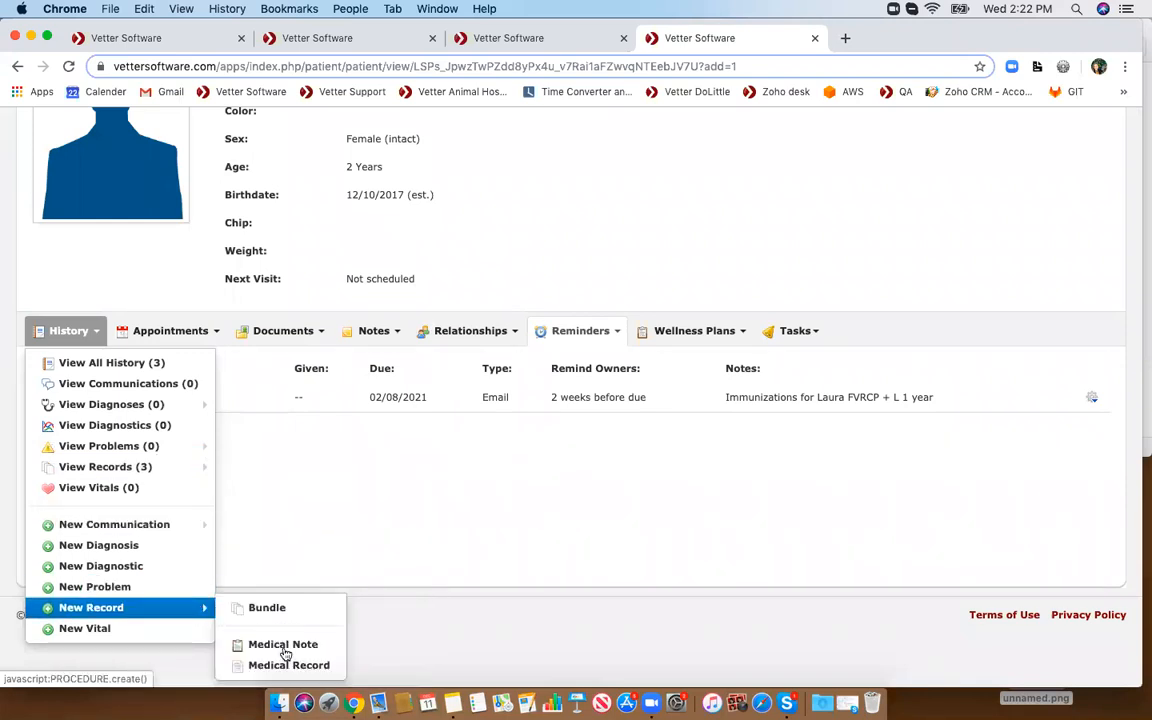
click(255, 665)
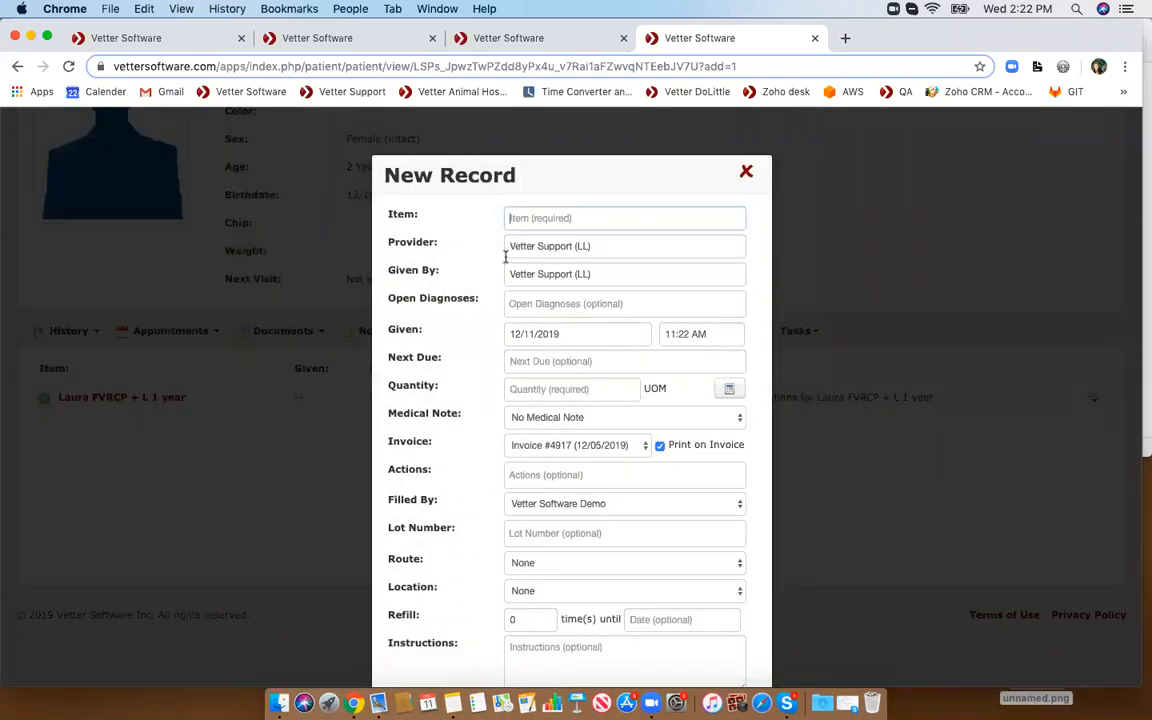
scroll(549, 234, up, 3)
text(f)
key(BackSpace)
key(BackSpace)
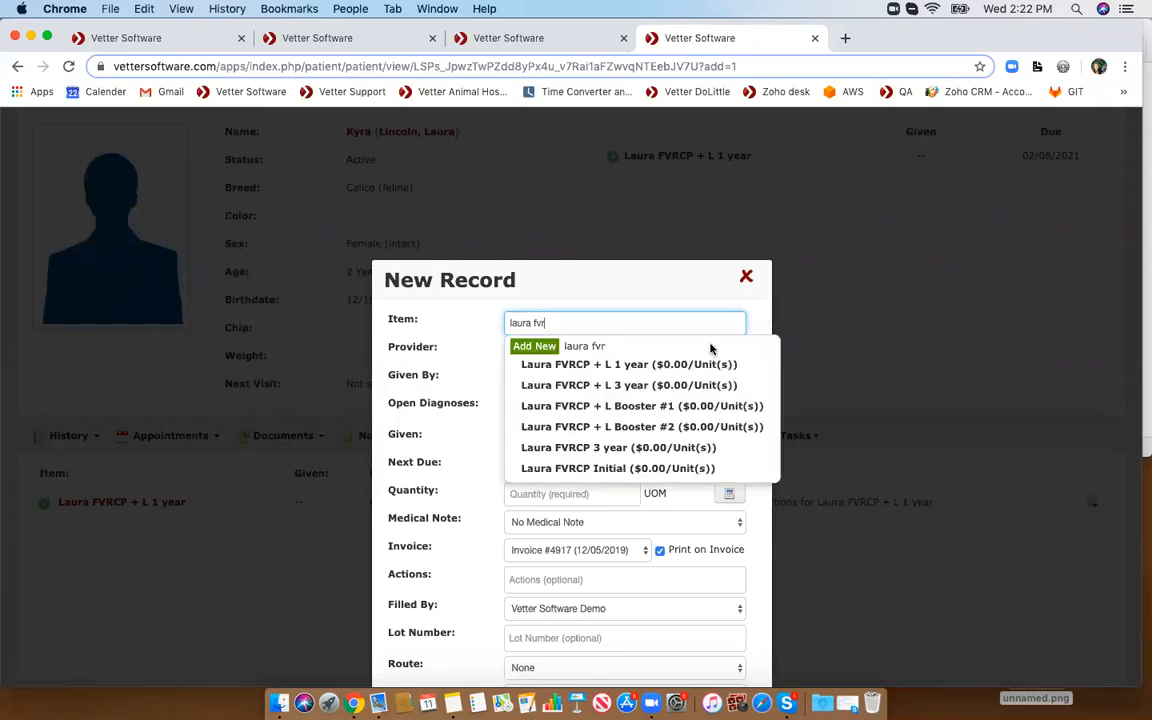
click(652, 366)
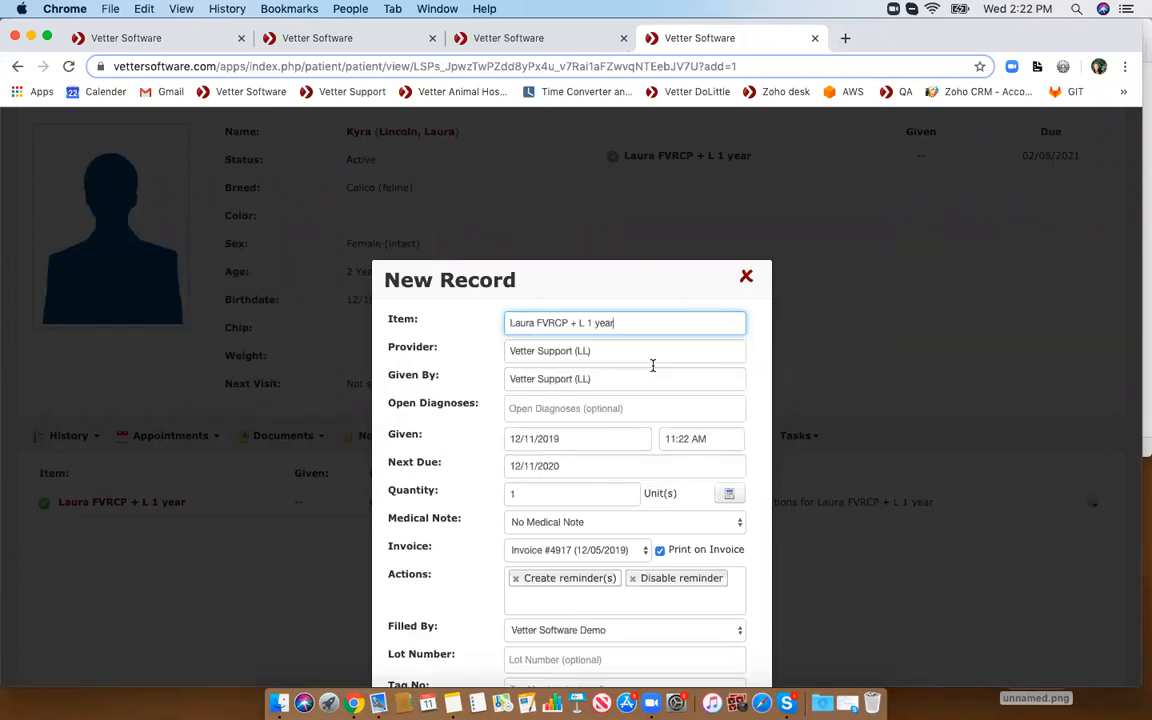
- Set the given date to 02/08/2021 and save the 1 year vaccine record
click(531, 438)
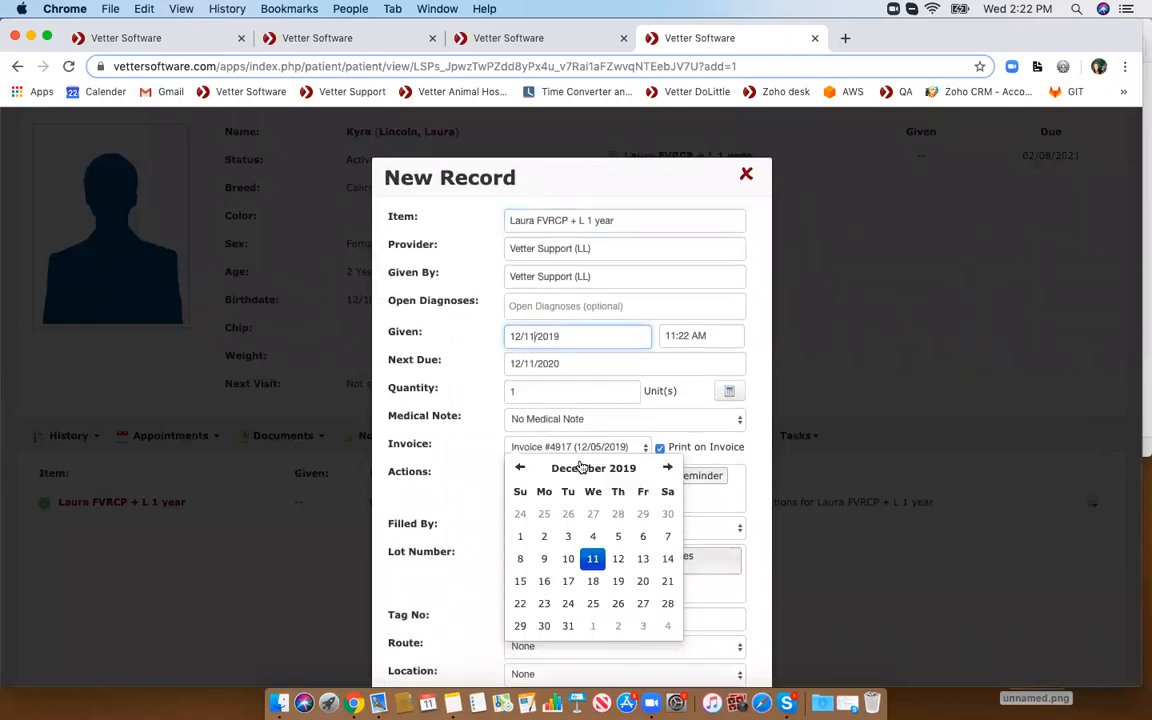
click(625, 470)
click(667, 472)
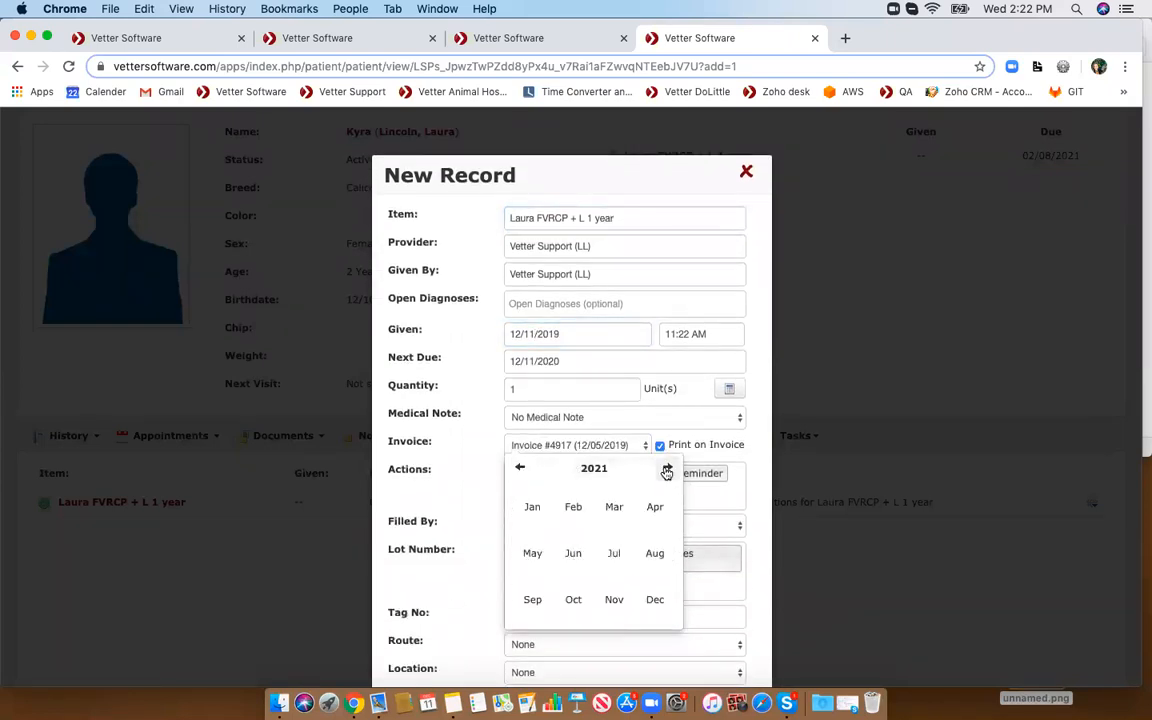
click(573, 507)
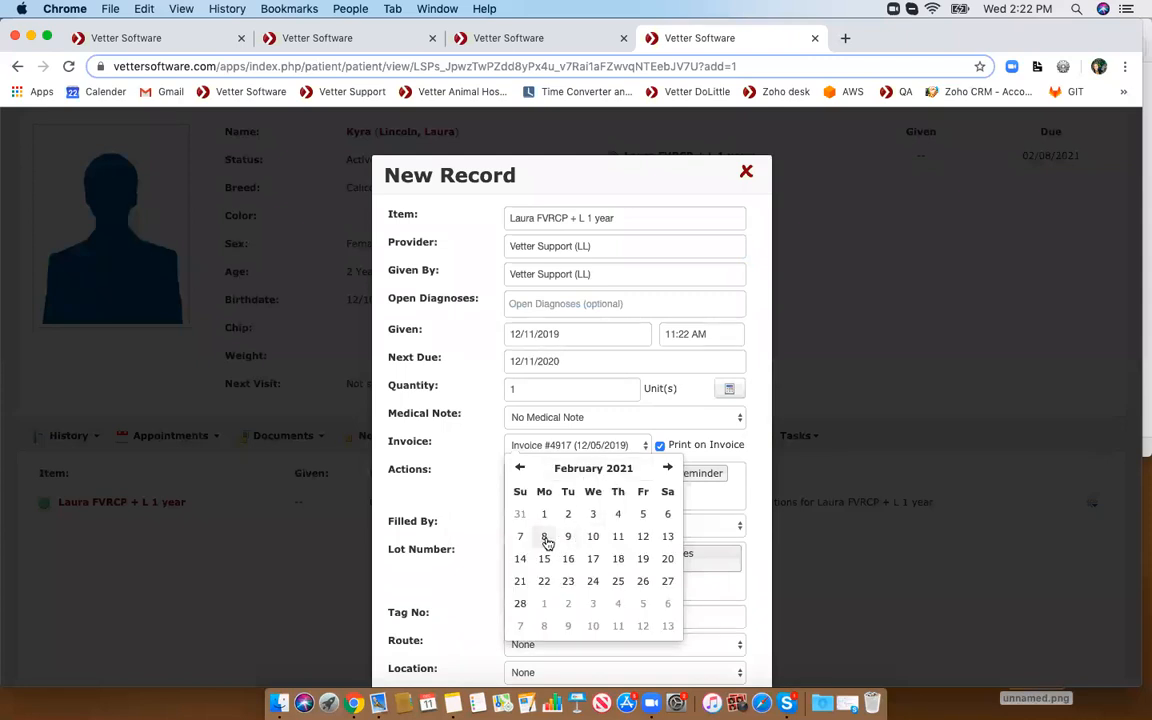
click(545, 538)
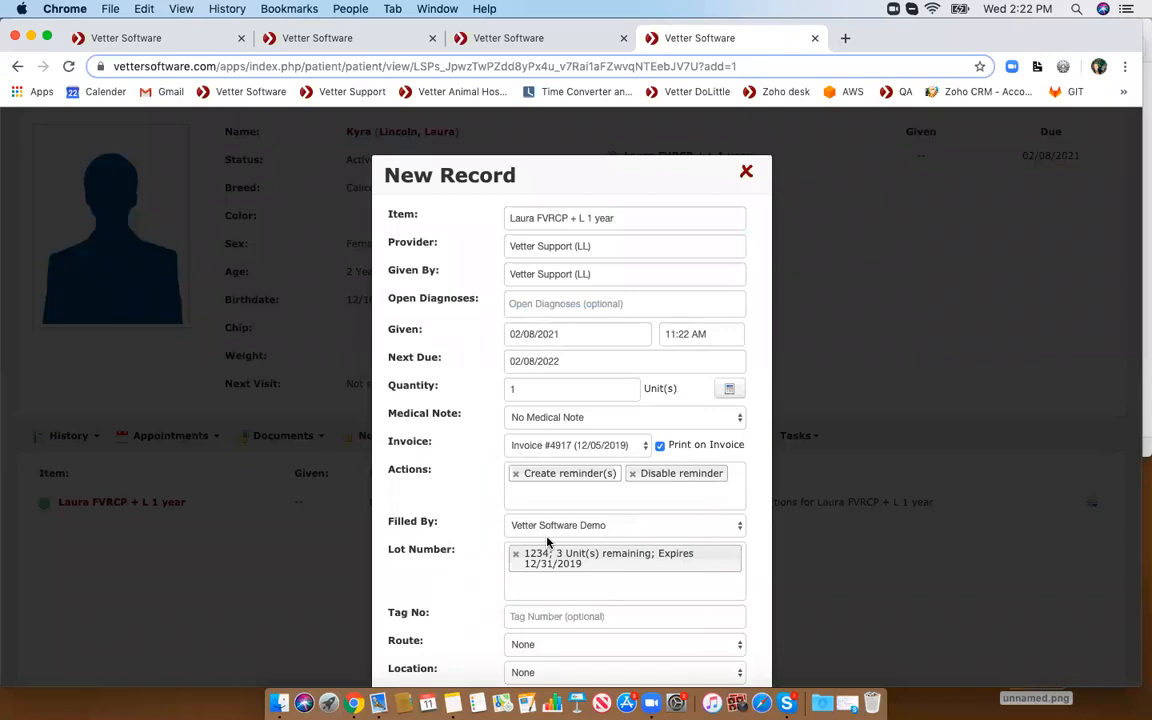
scroll(559, 332, down, 5)
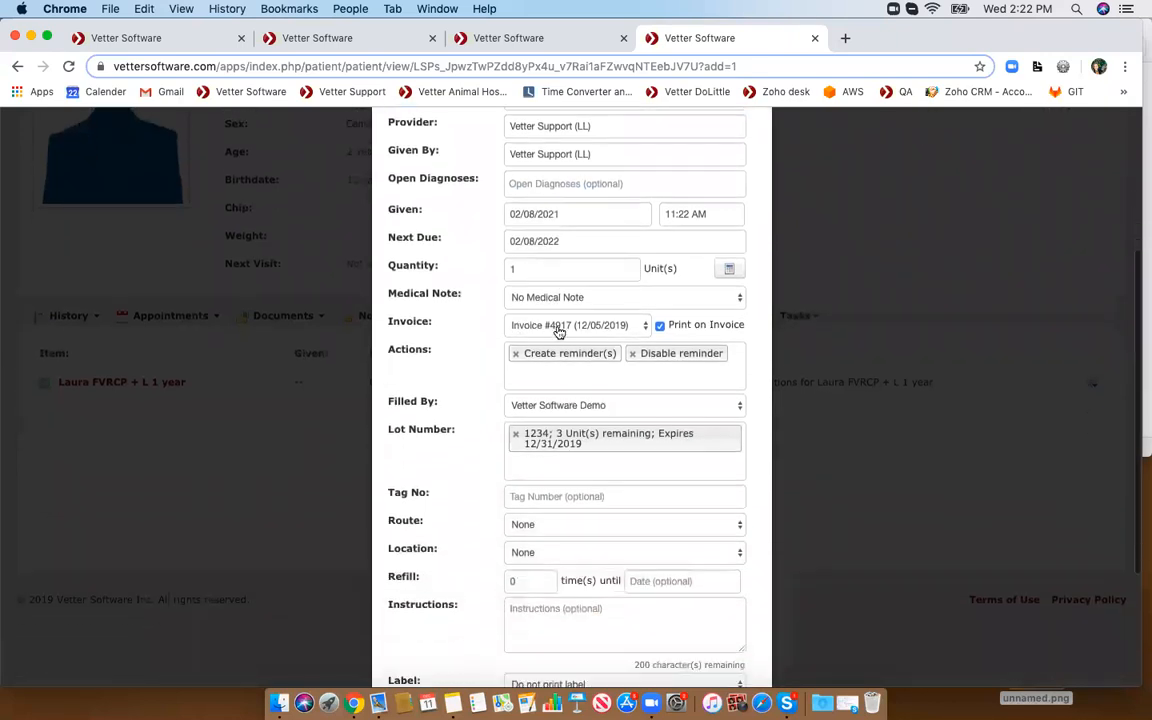
scroll(557, 330, down, 3)
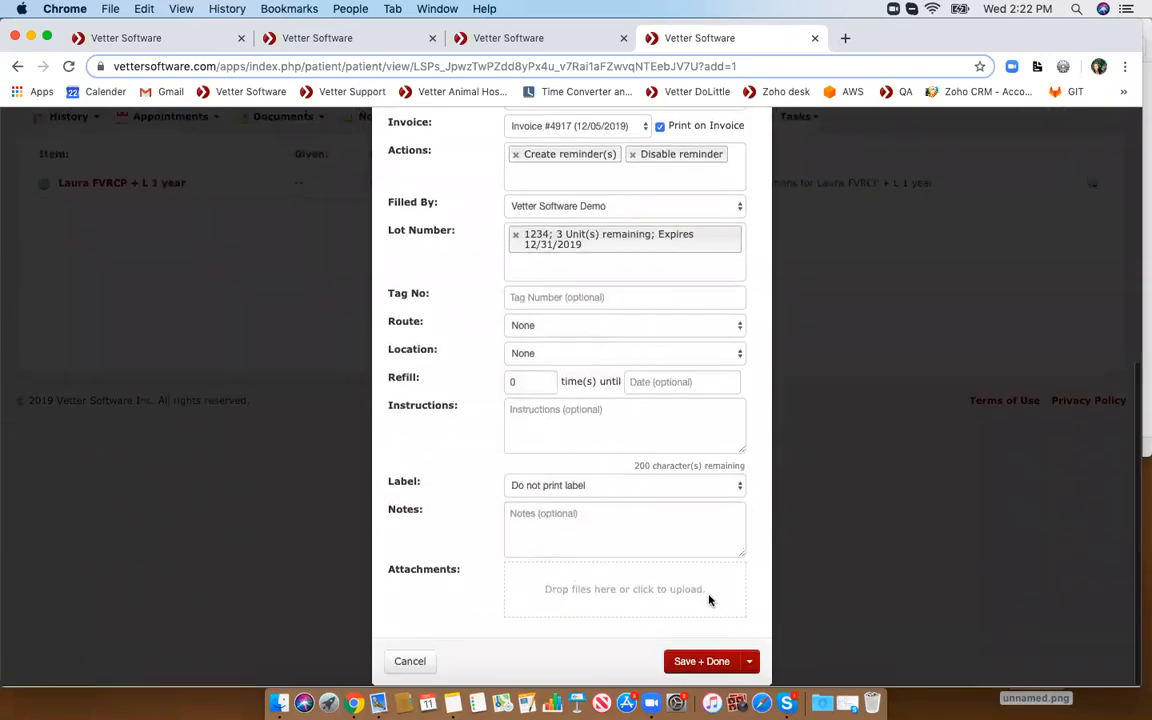
click(700, 662)
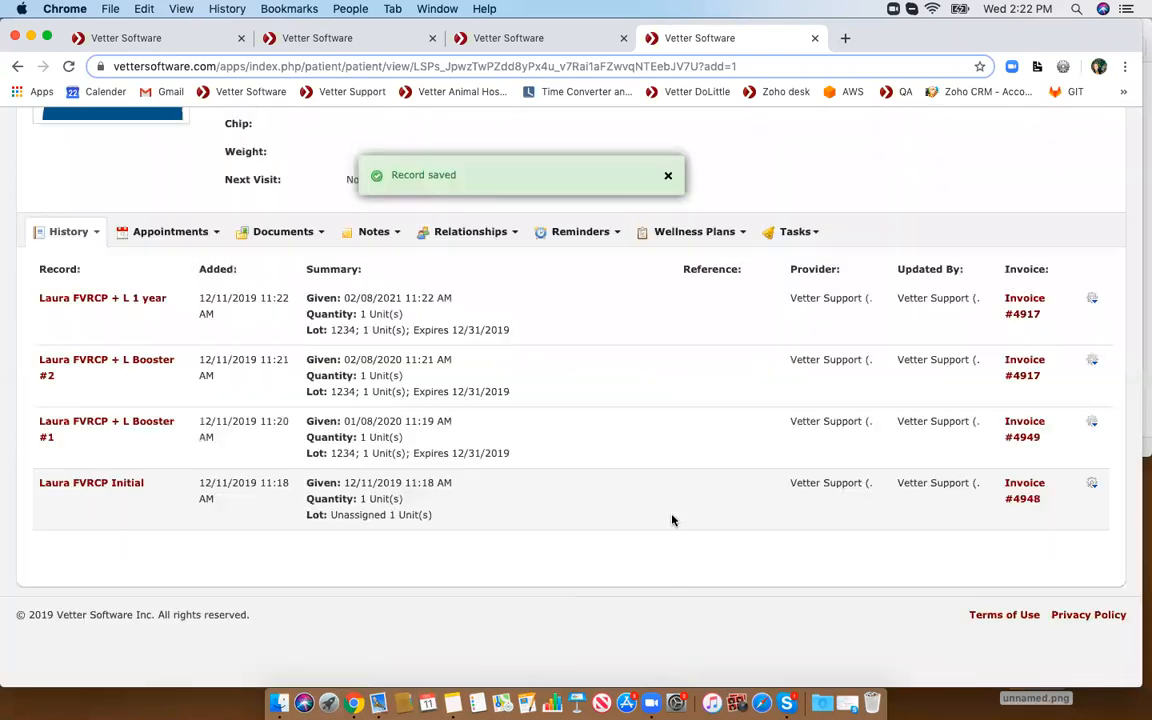
- Examine the patient's summary list of vaccines with their given and due dates
scroll(672, 519, up, 2)
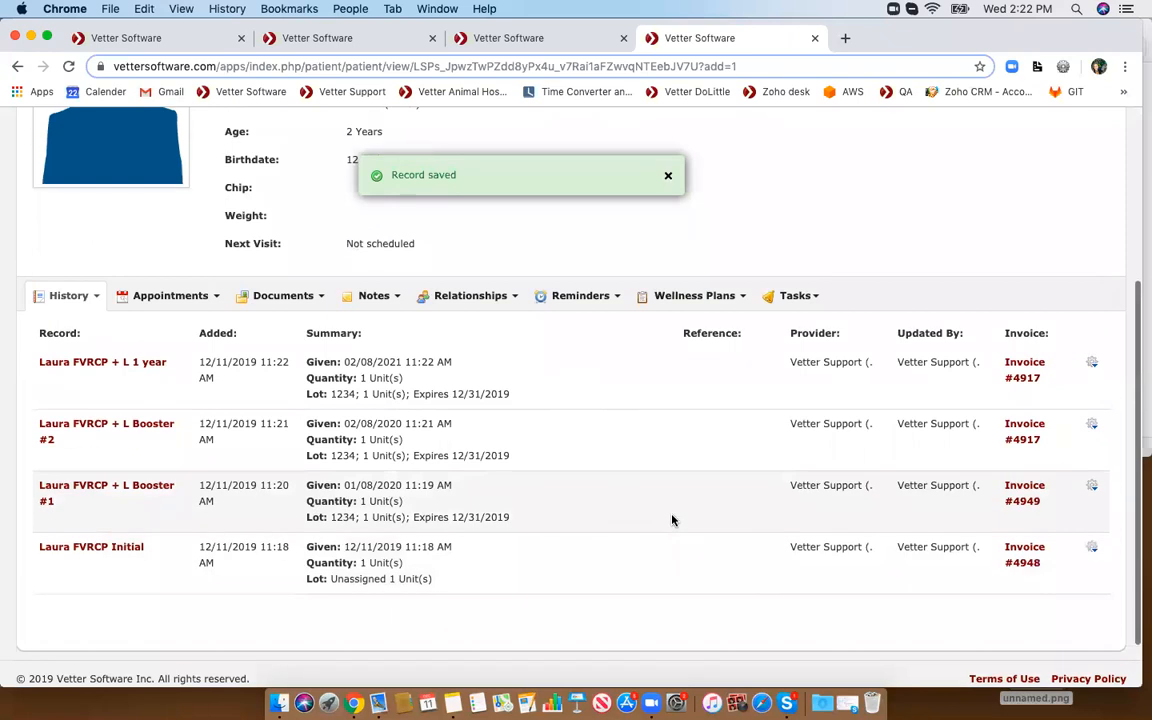
scroll(672, 519, up, 1)
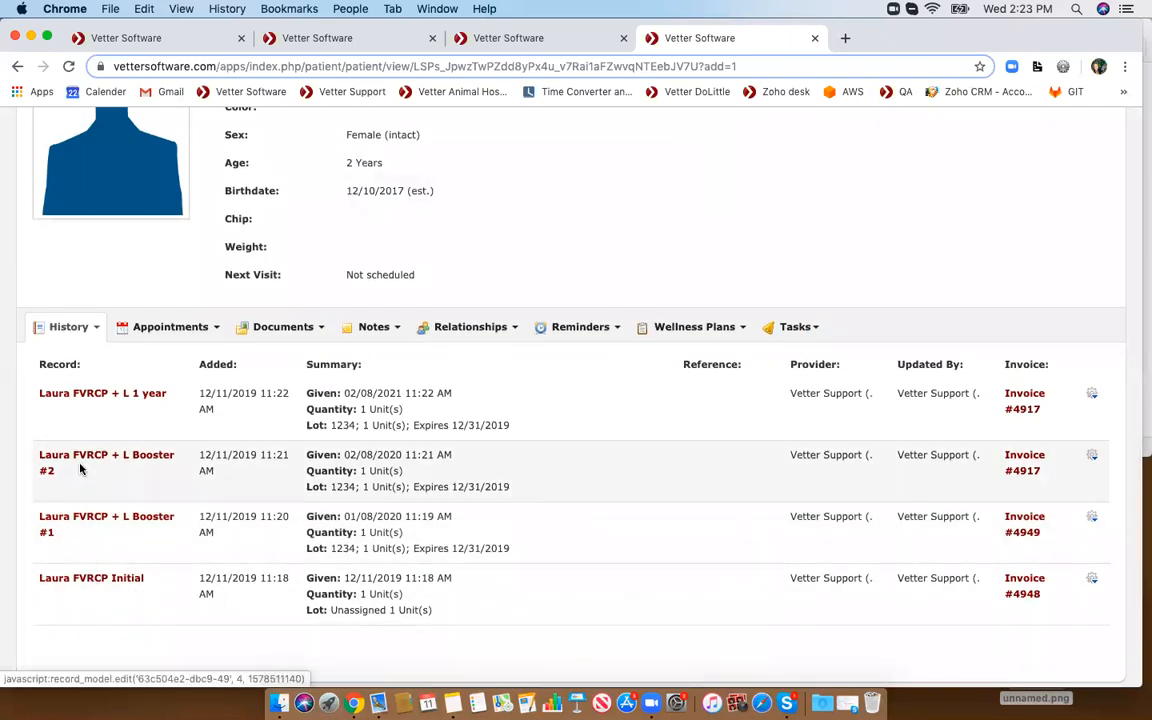
scroll(90, 397, up, 3)
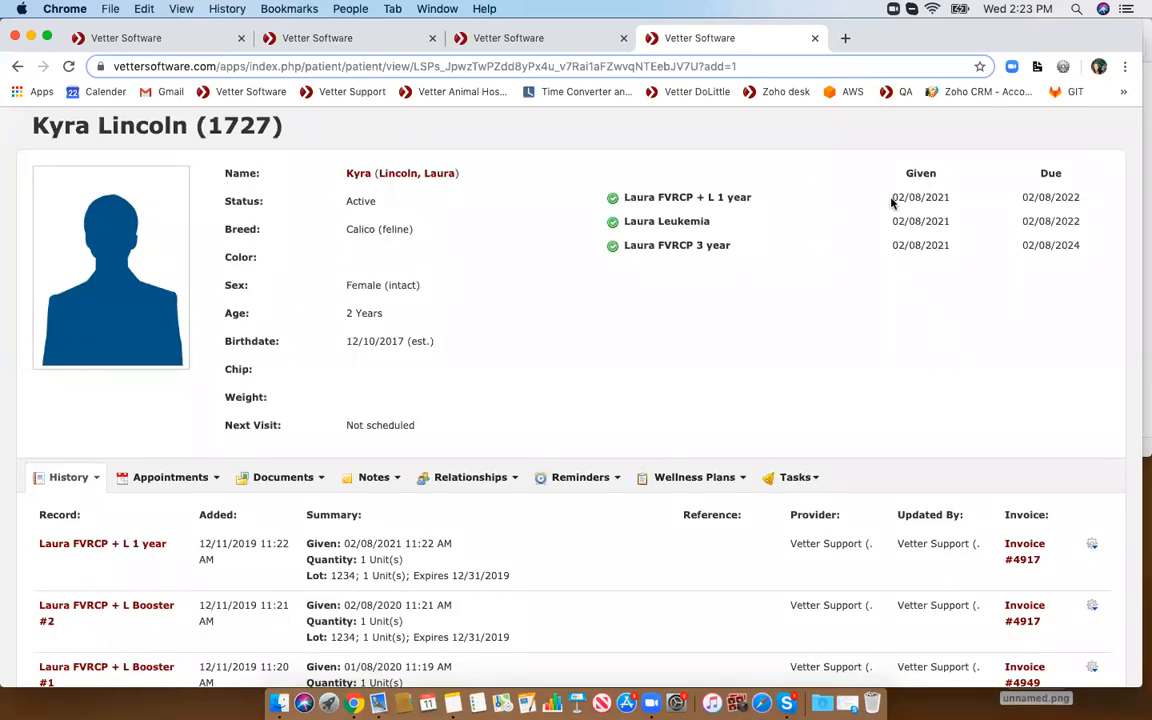
drag(893, 197, 1082, 261)
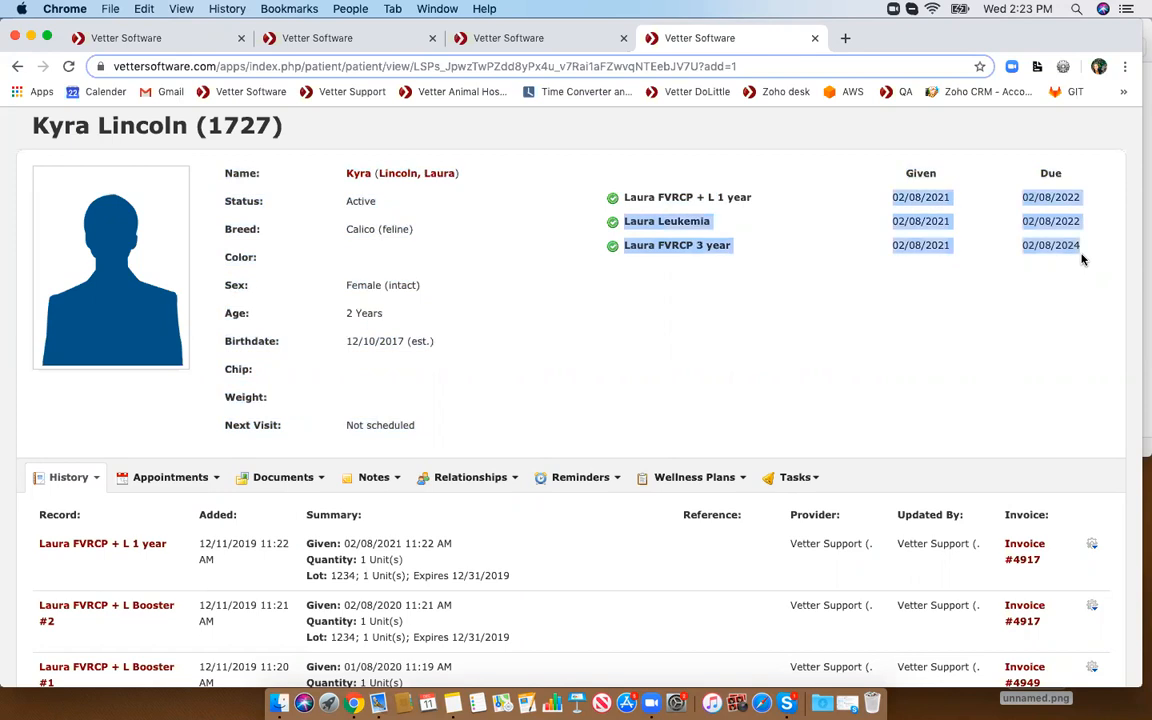
click(1034, 287)
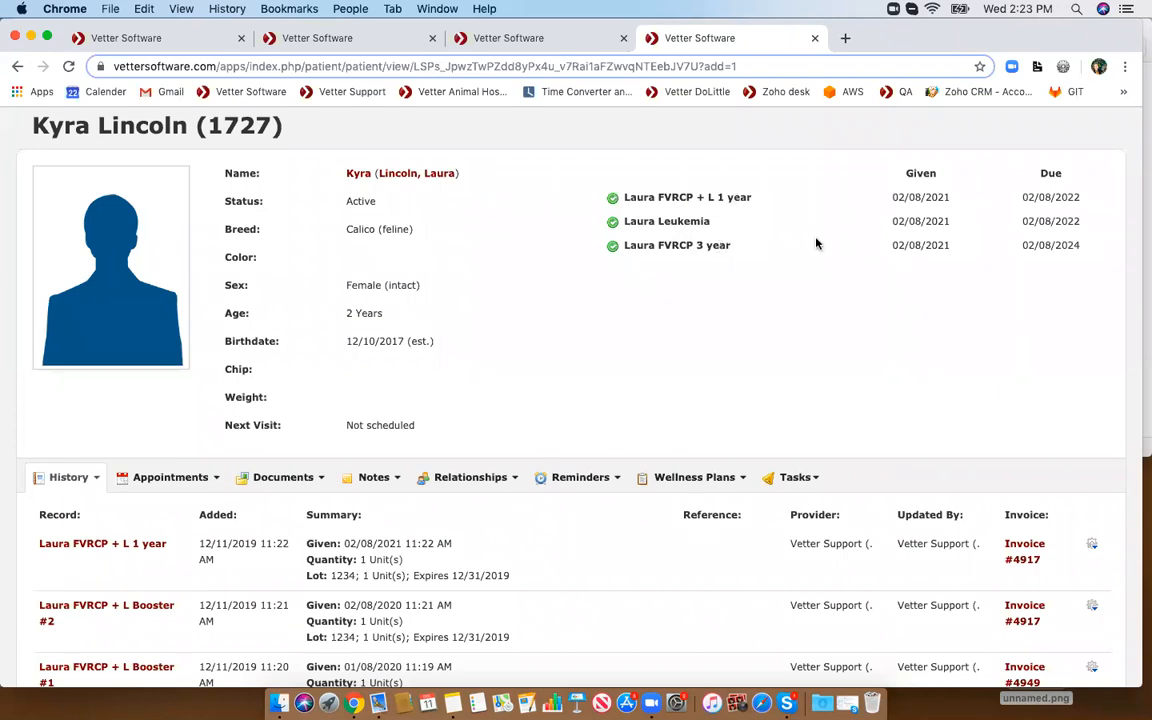
drag(1023, 245, 1085, 249)
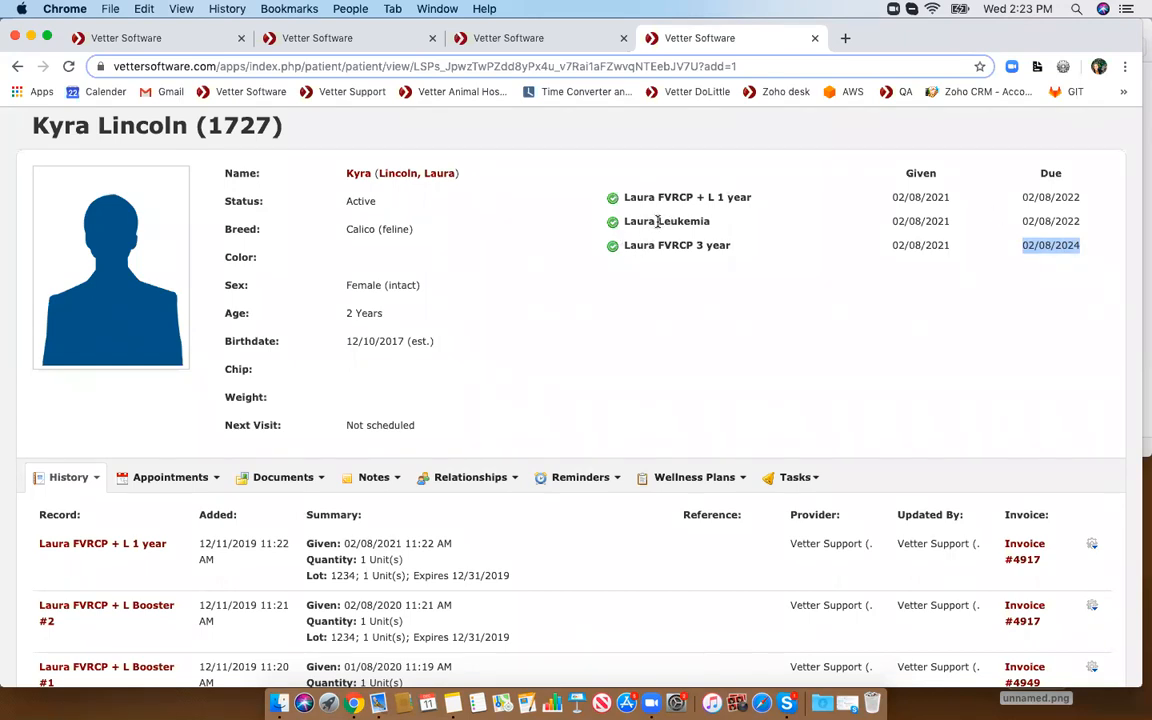
drag(1020, 224, 1080, 223)
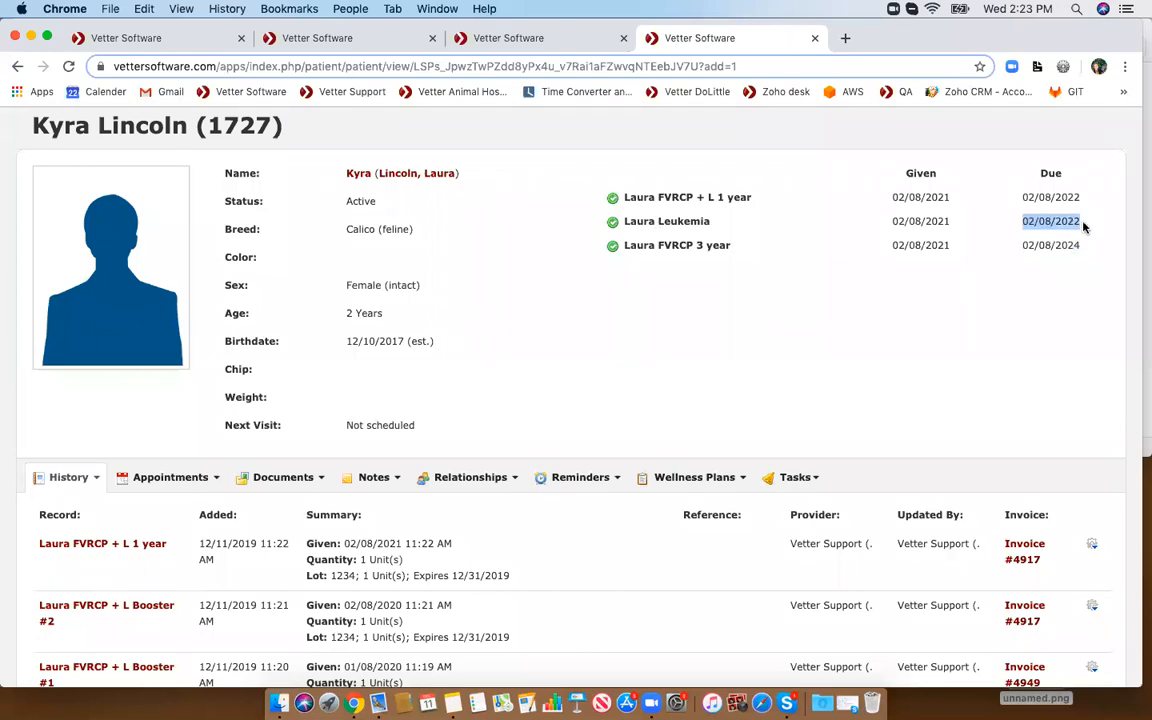
- Open the patient's reminders list and complete the Laura FVRCP + L 1 year reminder
click(578, 477)
click(582, 509)
scroll(575, 511, down, 1)
scroll(575, 511, down, 1)
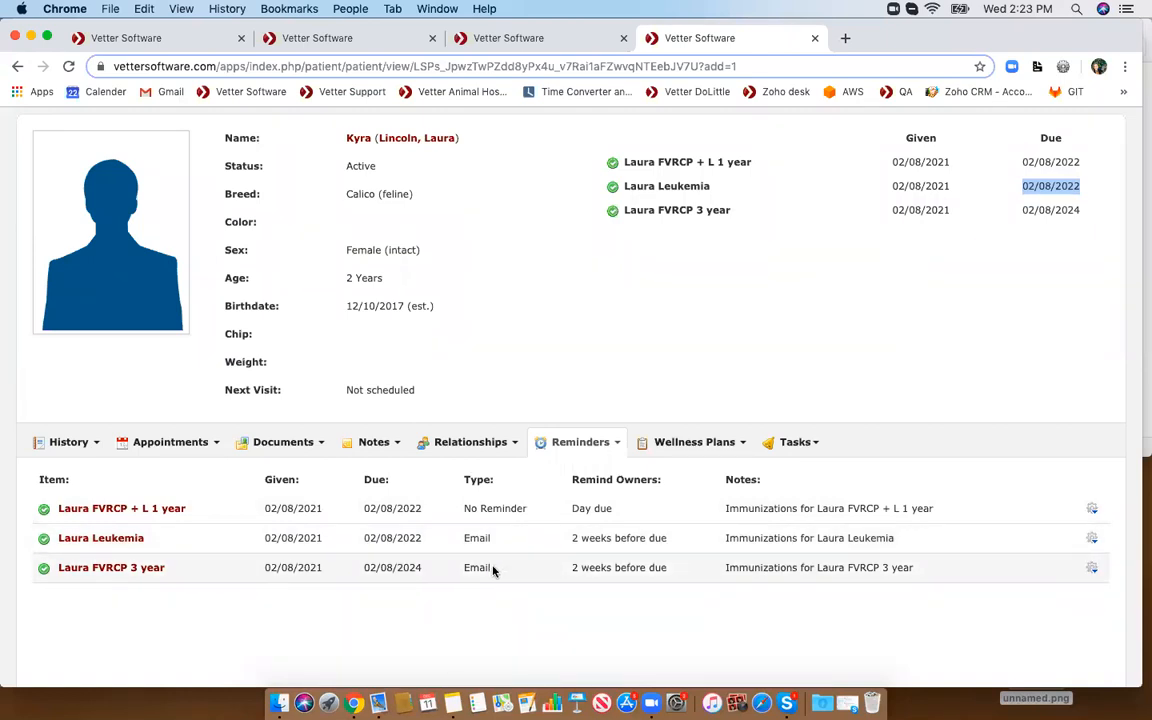
click(1092, 508)
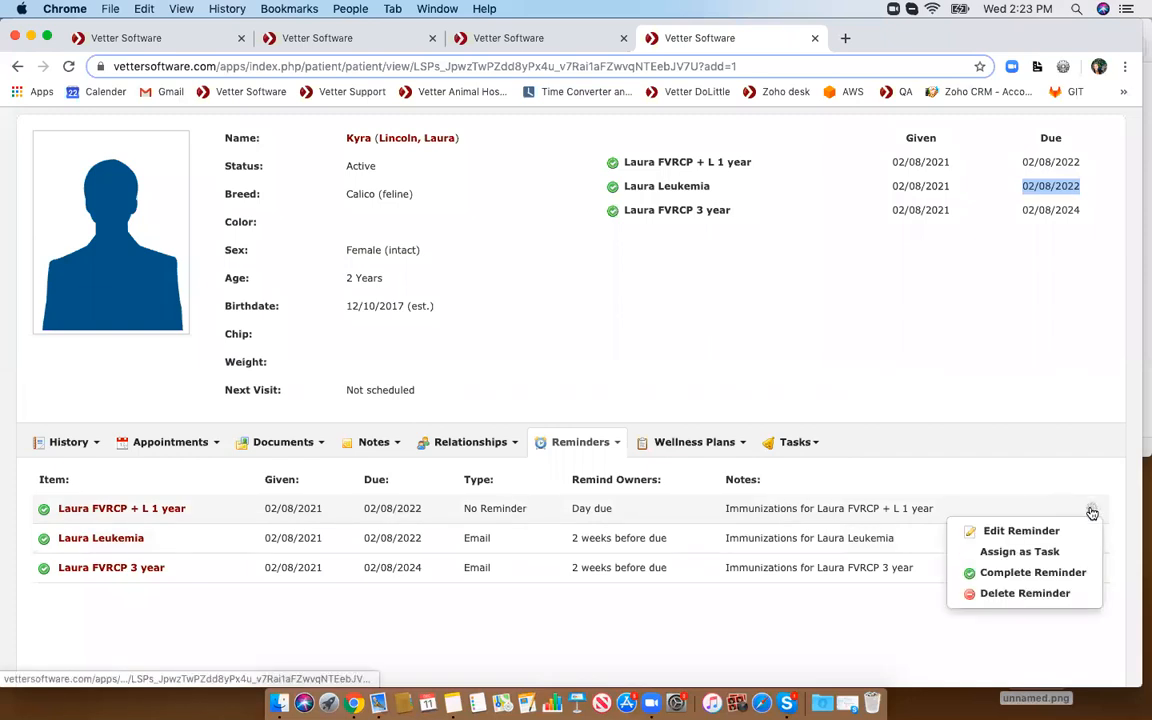
scroll(1018, 511, down, 1)
click(1032, 530)
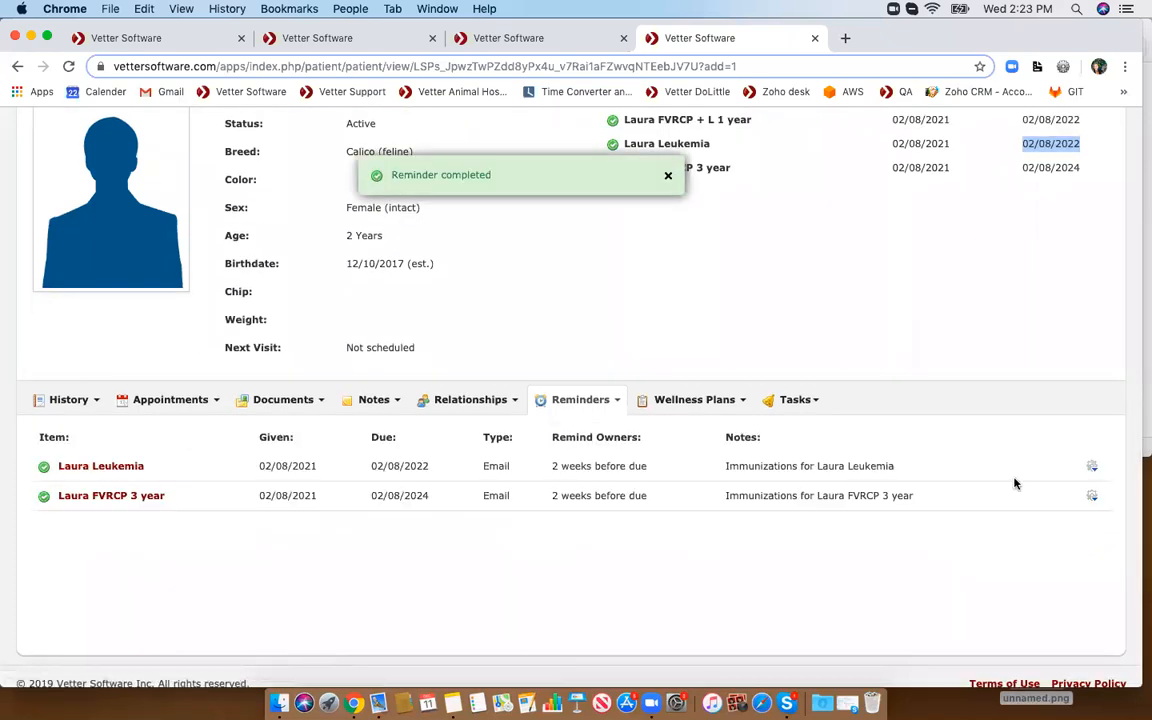
- Reload the patient page and start a new medical record with the item Laura Leukemia
scroll(1015, 480, up, 4)
click(69, 66)
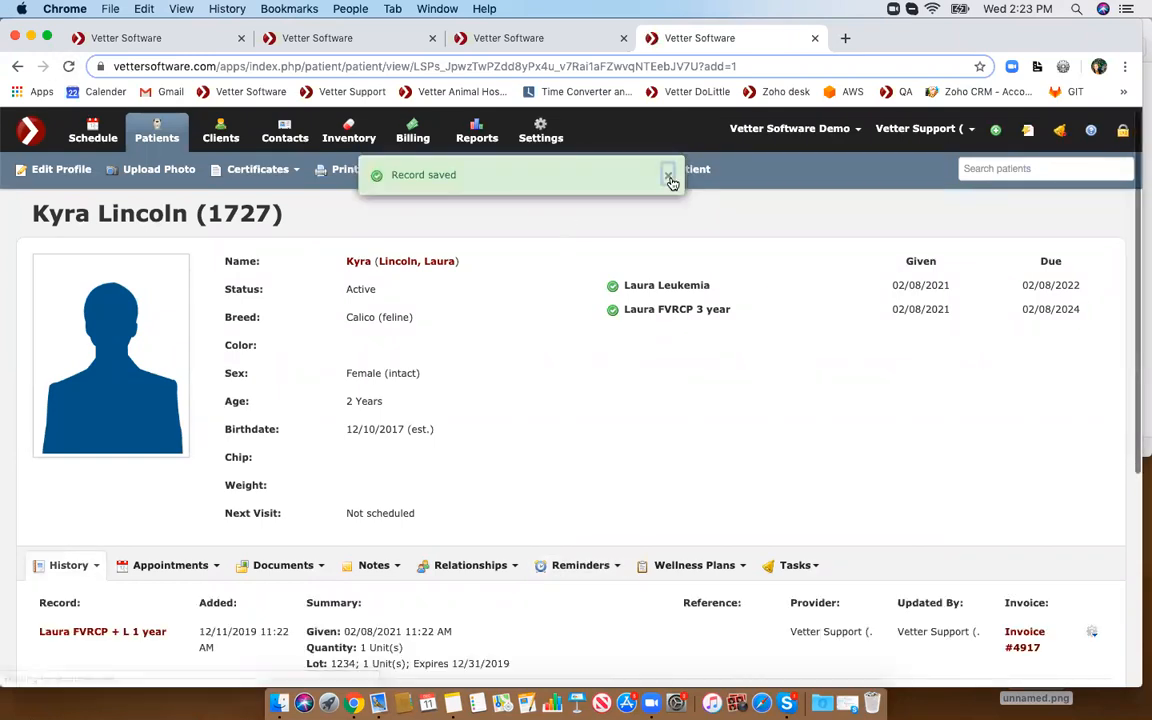
click(670, 176)
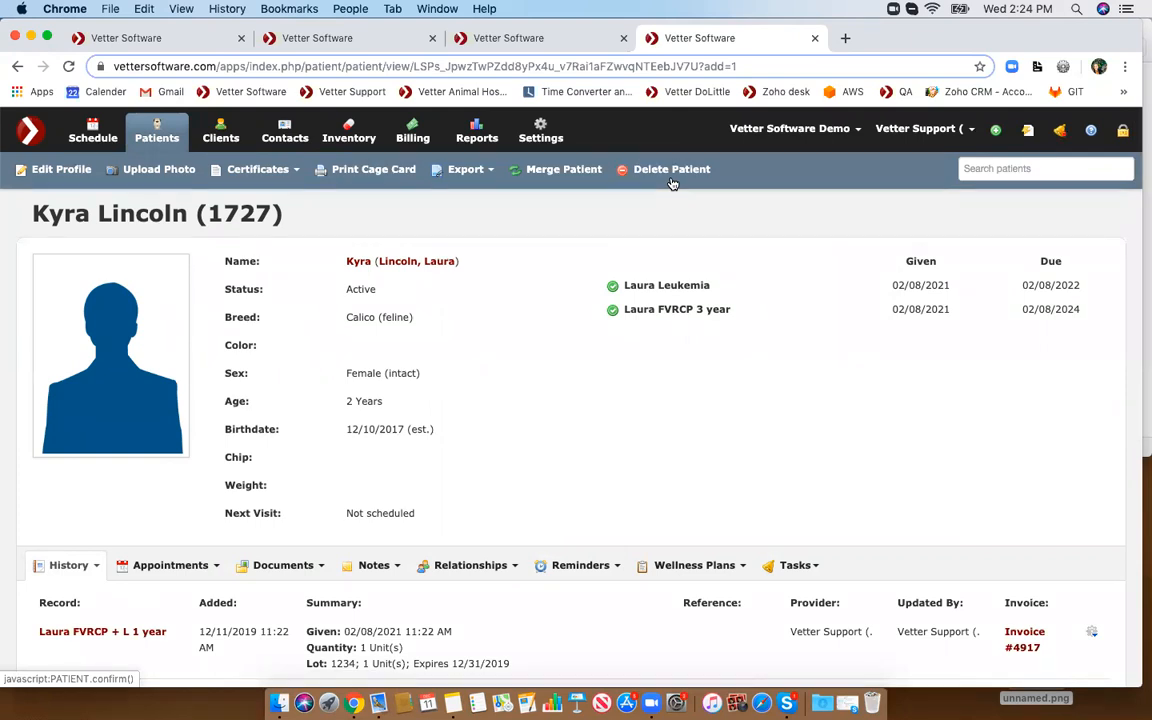
scroll(662, 331, down, 1)
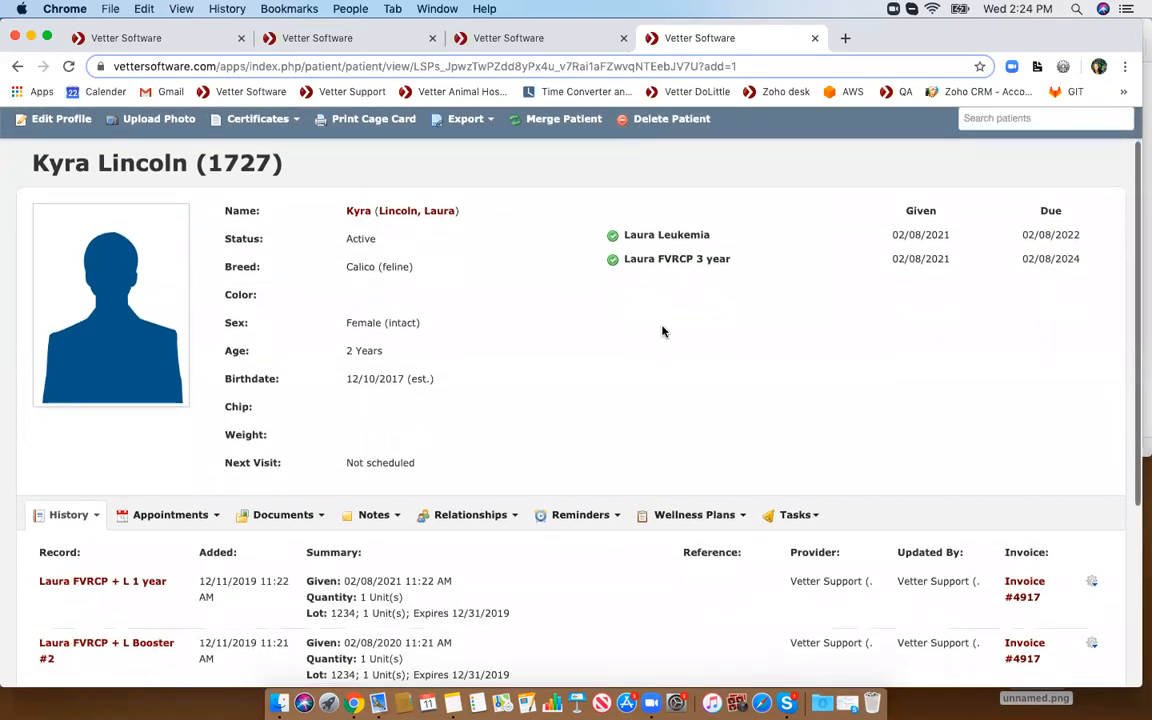
scroll(662, 331, down, 3)
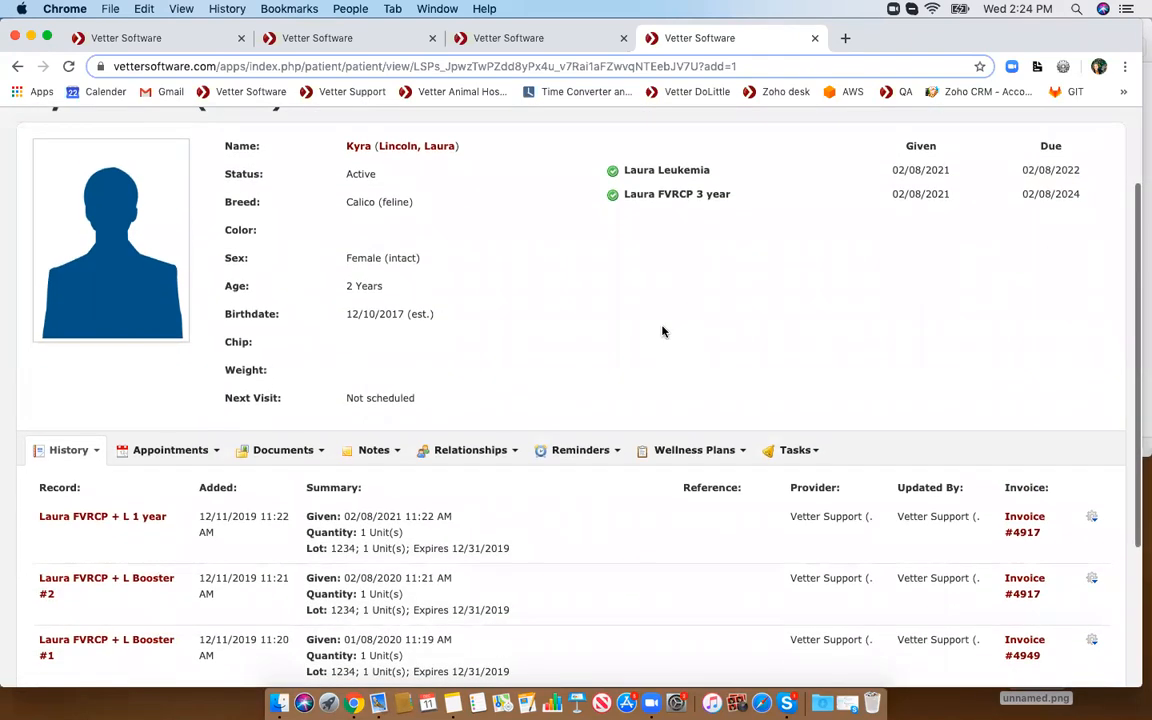
click(75, 352)
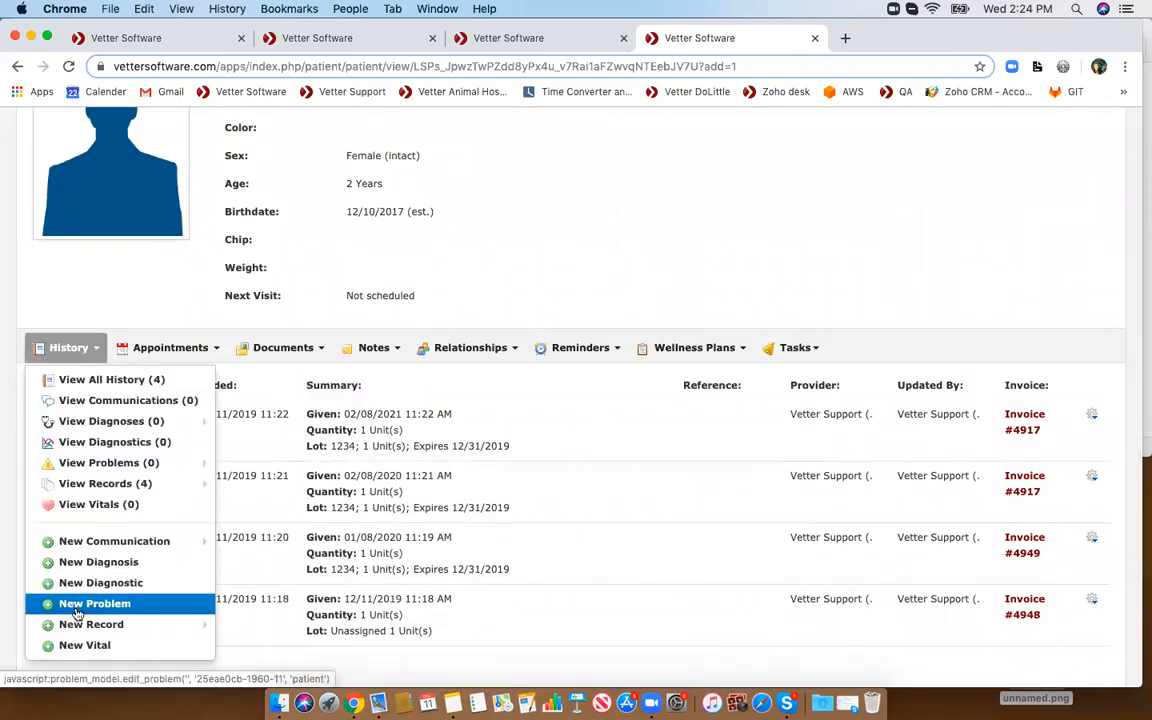
mouse_move(80, 627)
scroll(230, 622, down, 1)
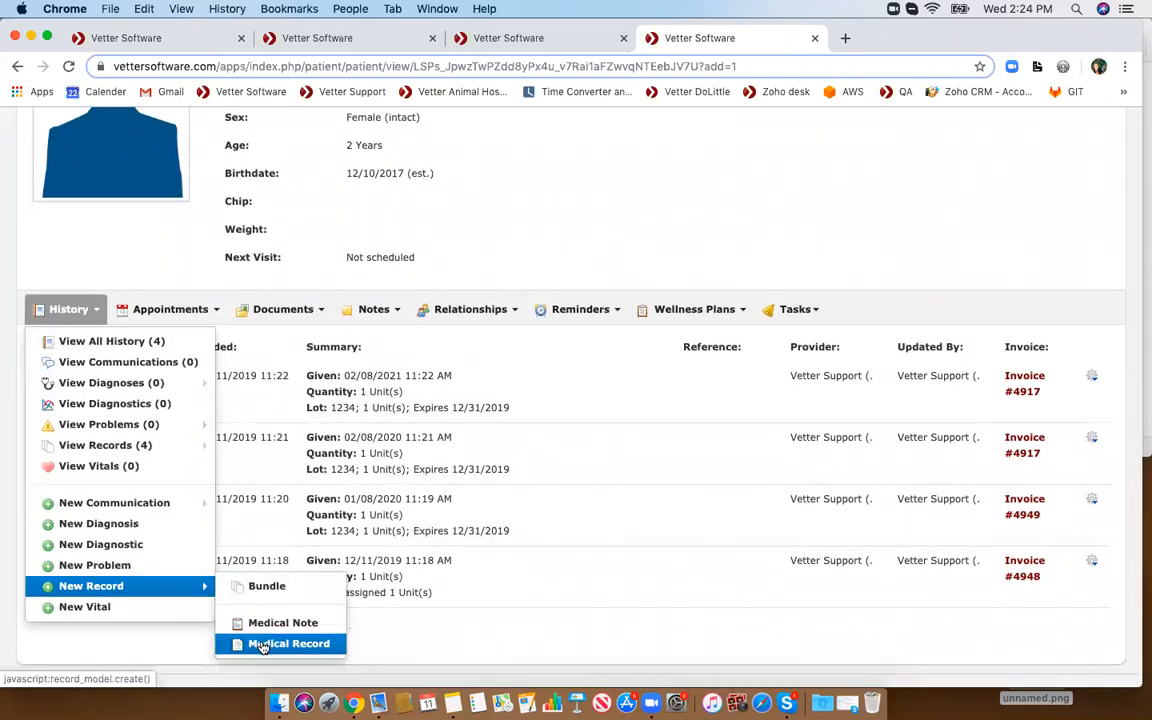
click(264, 645)
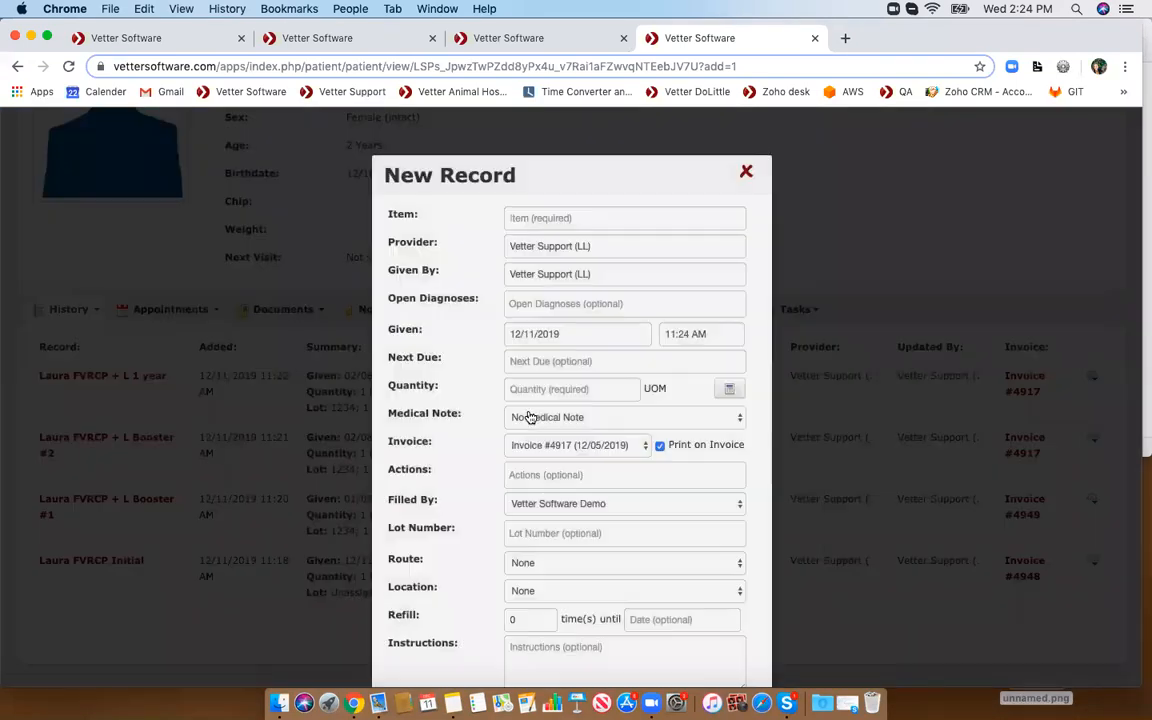
text(laura l)
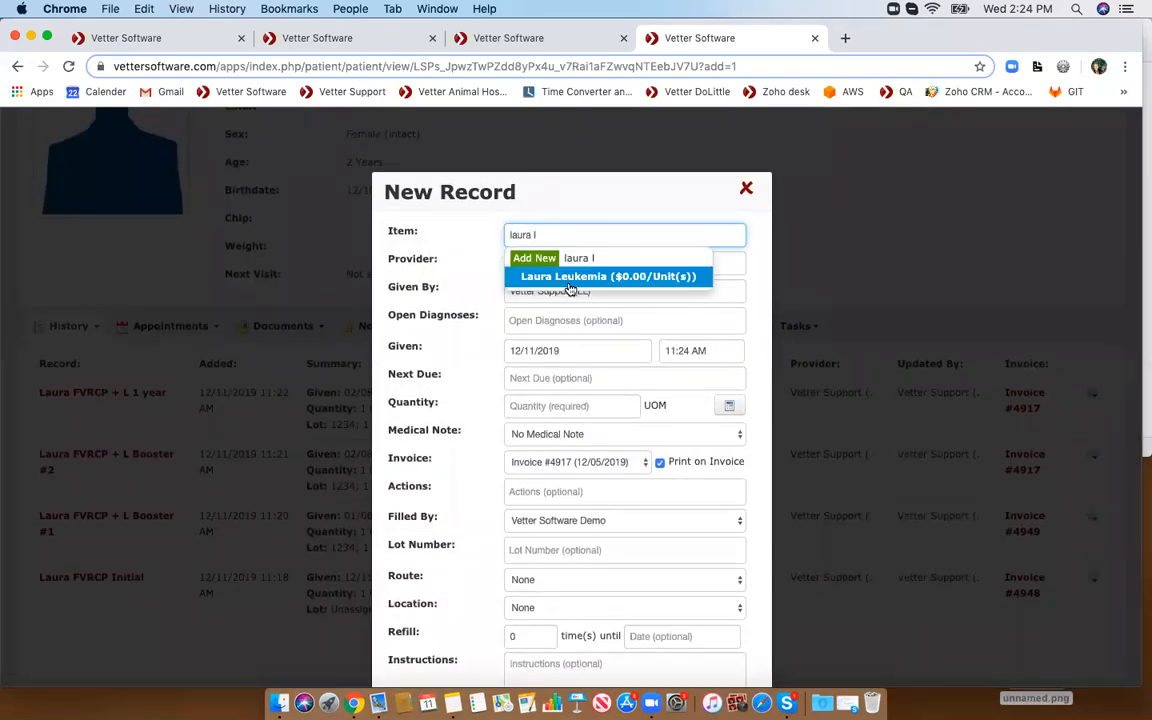
click(607, 276)
- Set the given date to 02/08/2022, save the Leukemia record, and review the due dates in the vaccine summary
scroll(567, 318, up, 5)
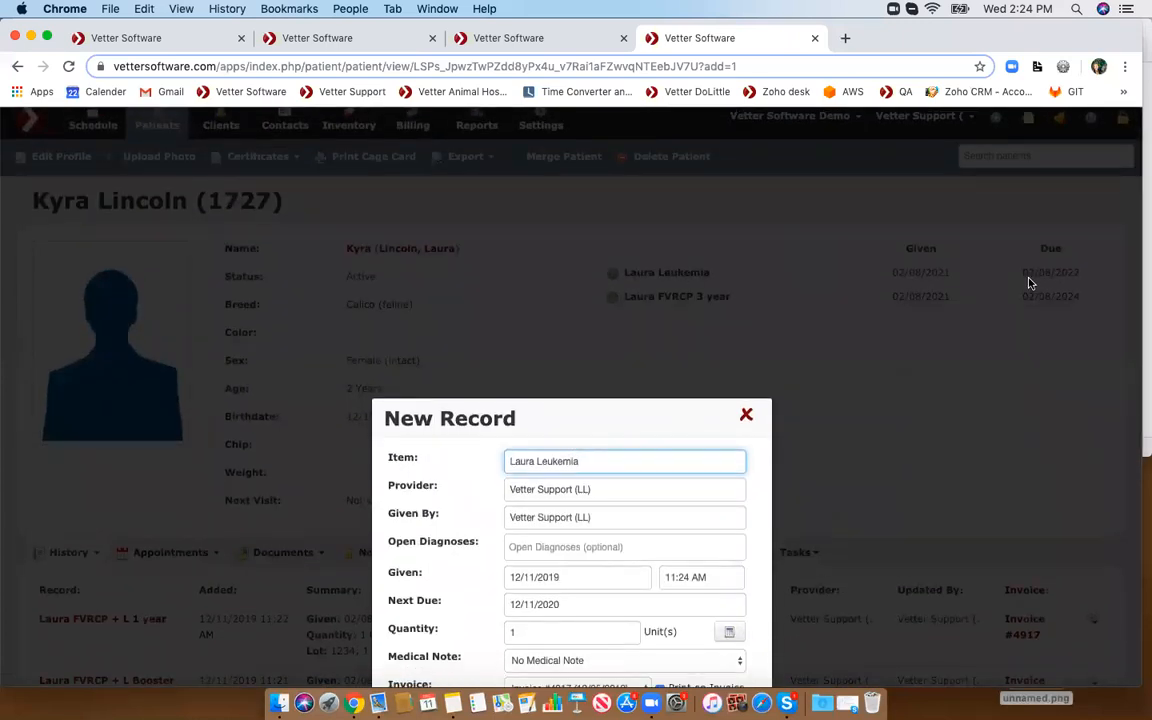
scroll(1029, 283, down, 5)
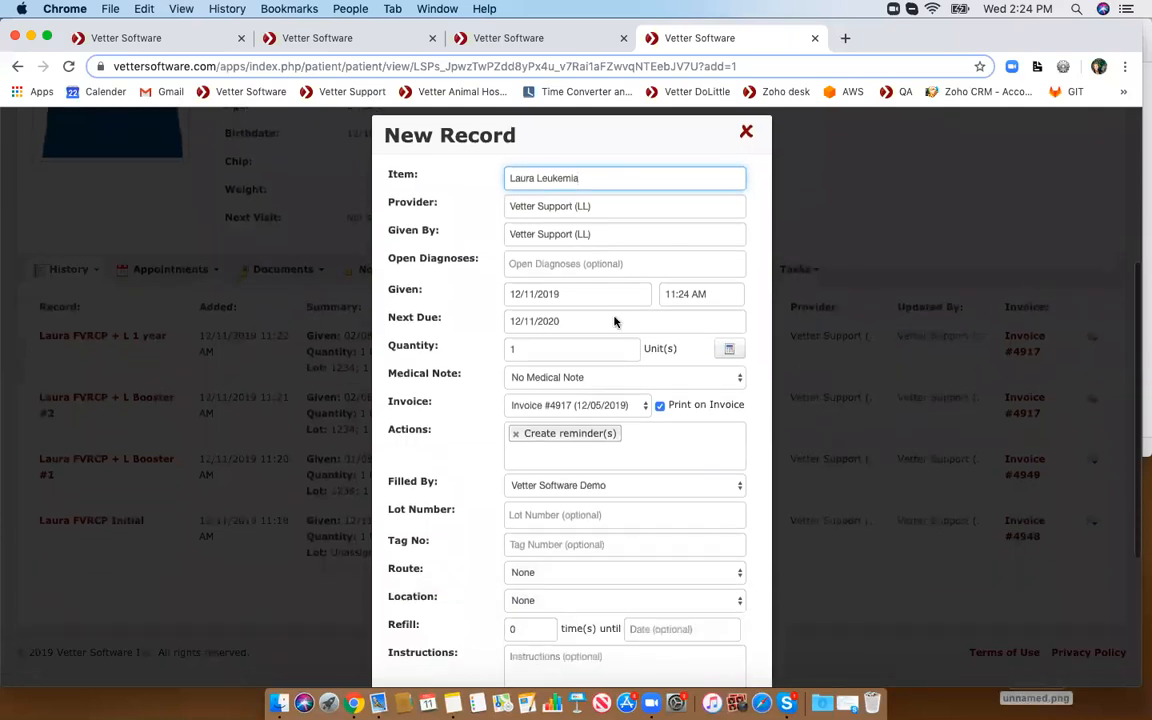
click(547, 298)
click(595, 323)
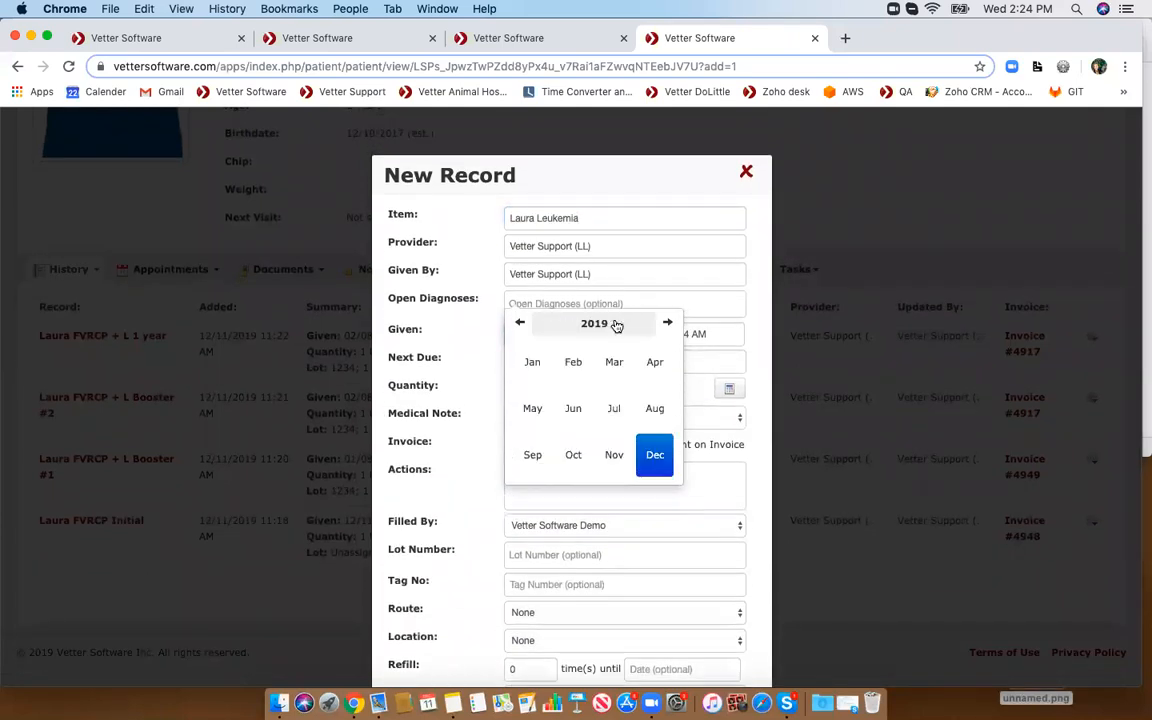
double_click(665, 323)
click(574, 366)
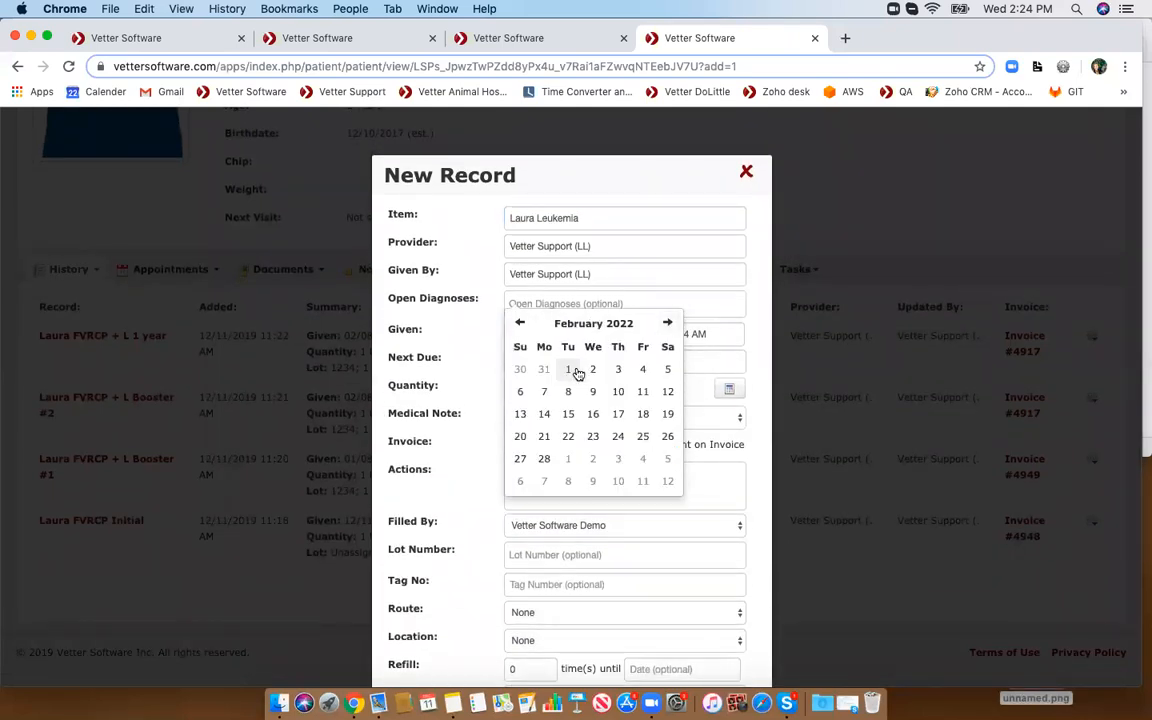
click(567, 393)
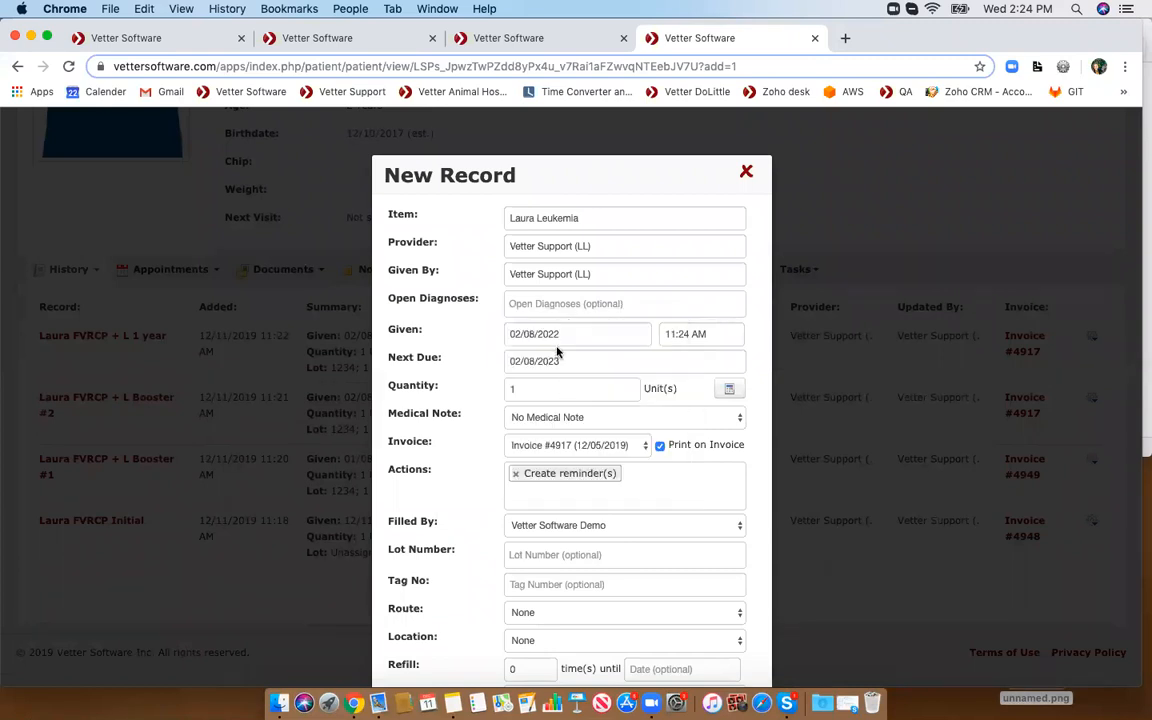
scroll(556, 362, down, 5)
click(701, 659)
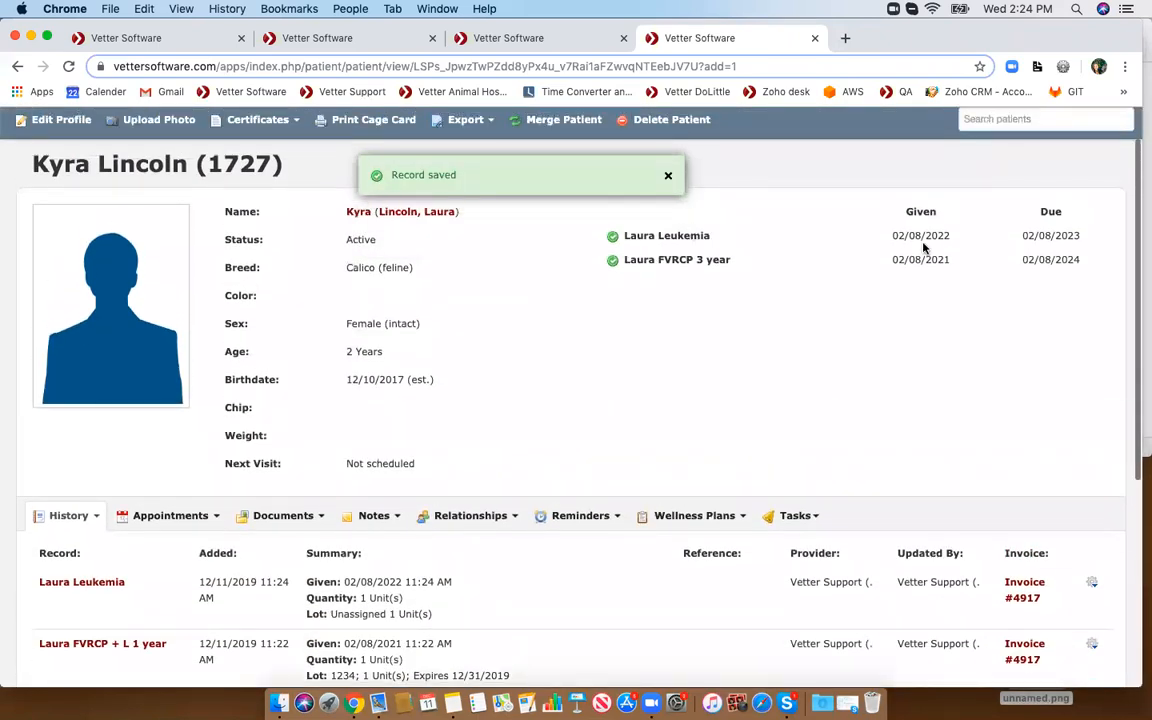
drag(1025, 235, 1095, 238)
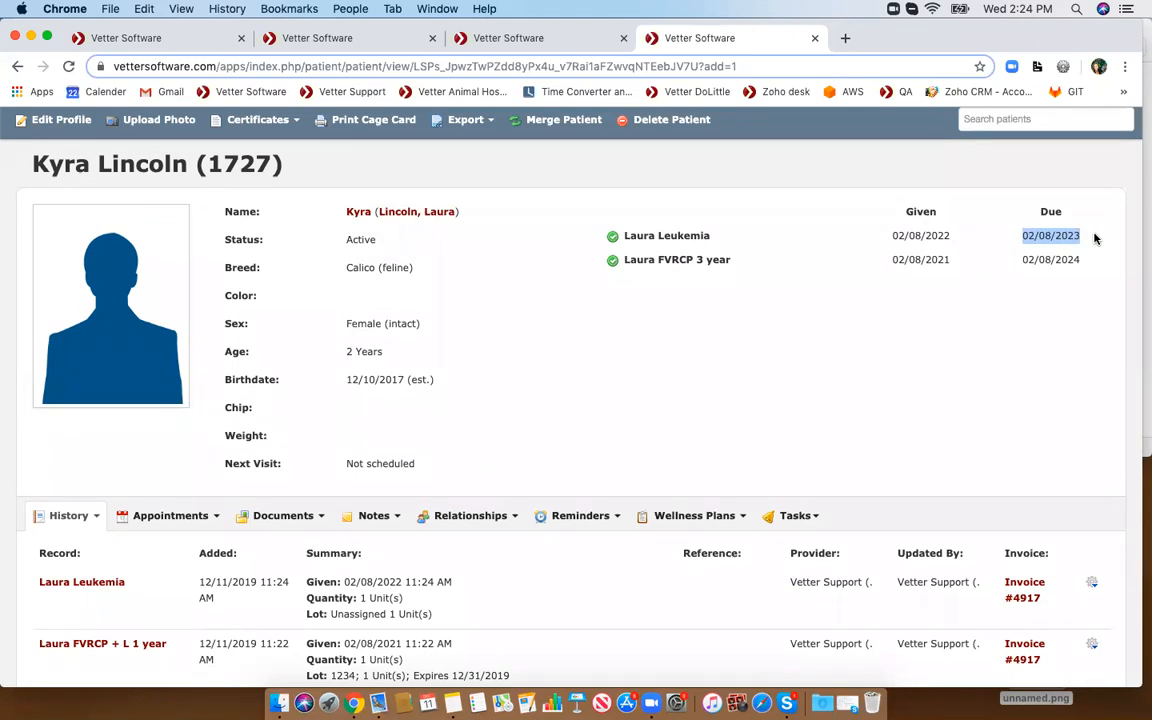
drag(1022, 260, 1094, 265)
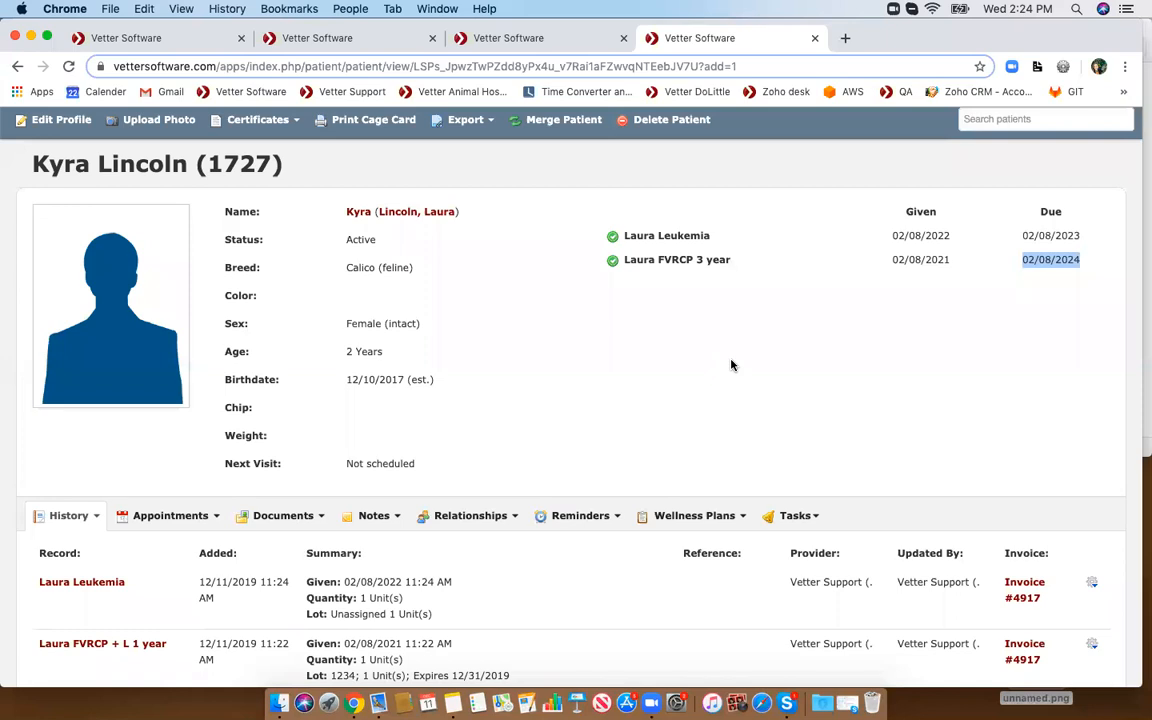
scroll(733, 365, down, 5)
click(64, 302)
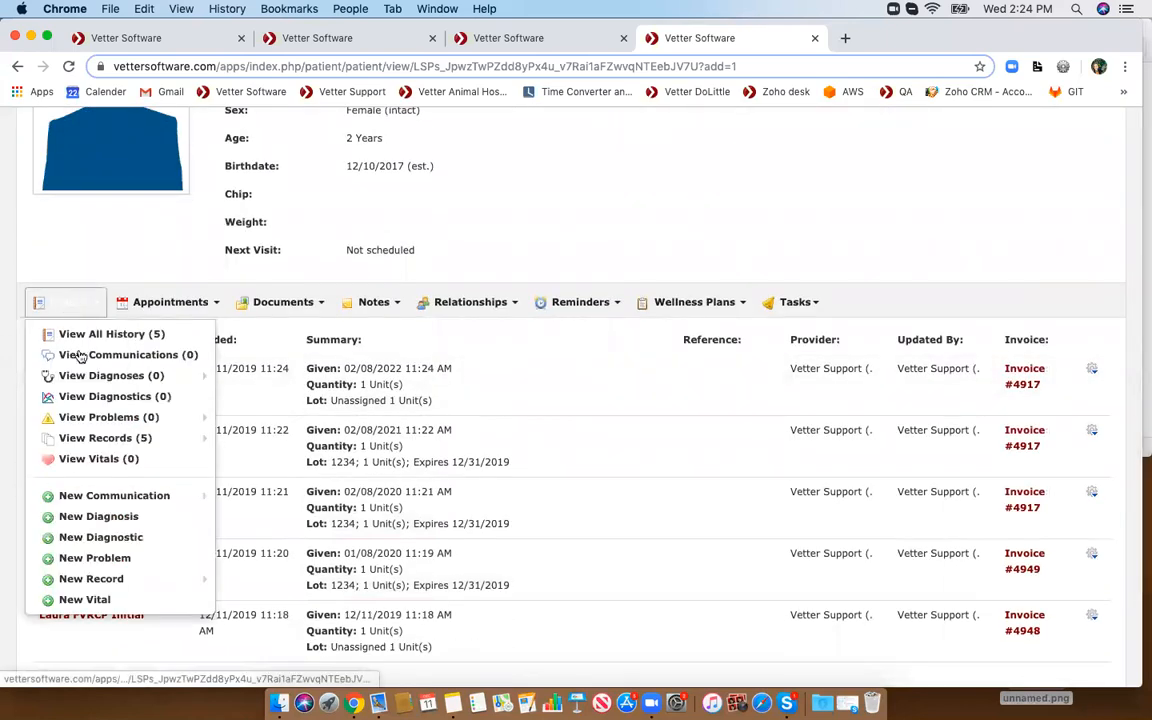
mouse_move(90, 580)
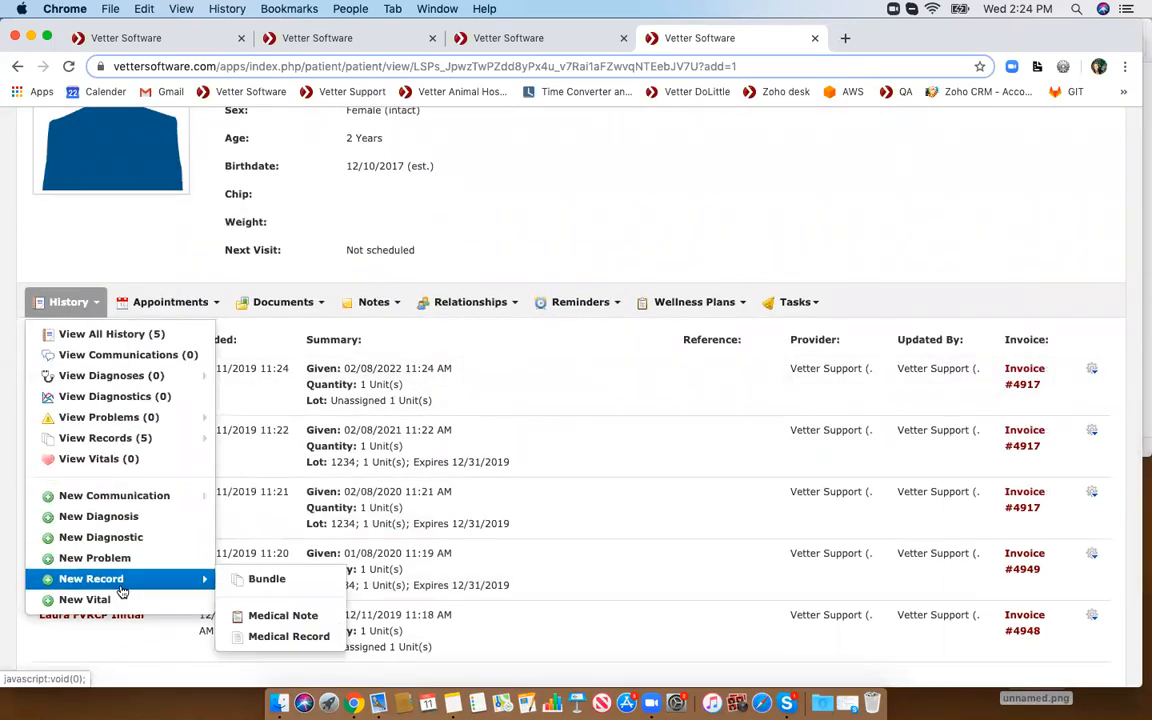
click(264, 637)
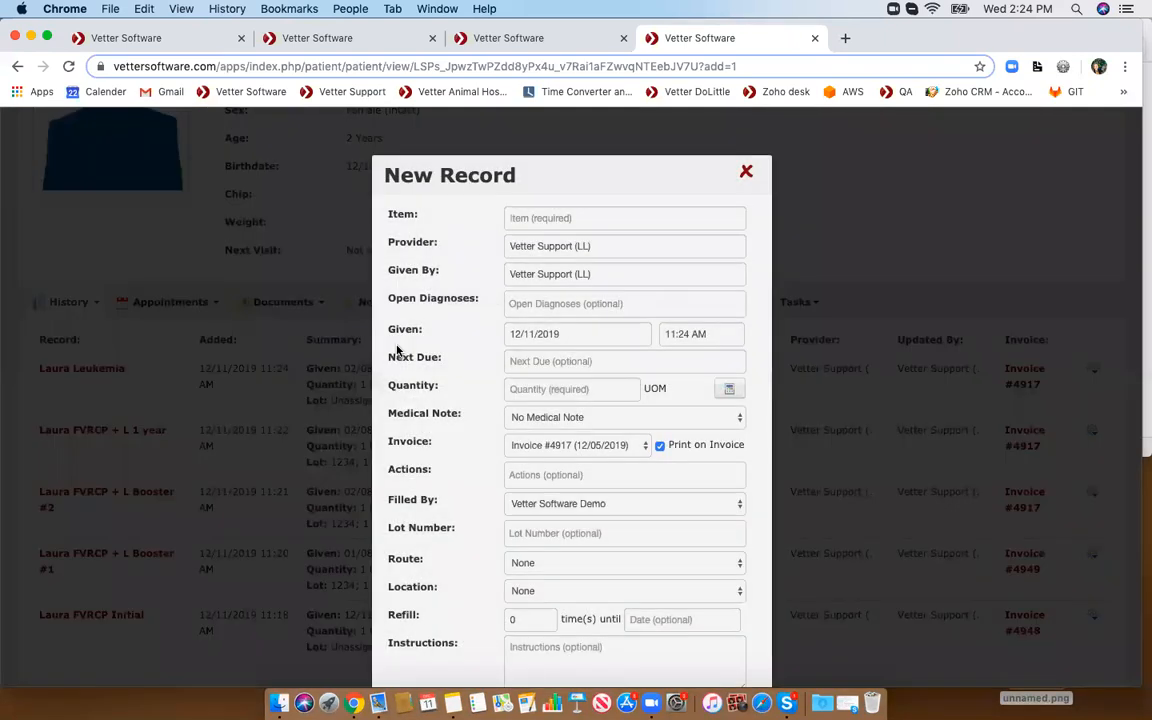
text(la)
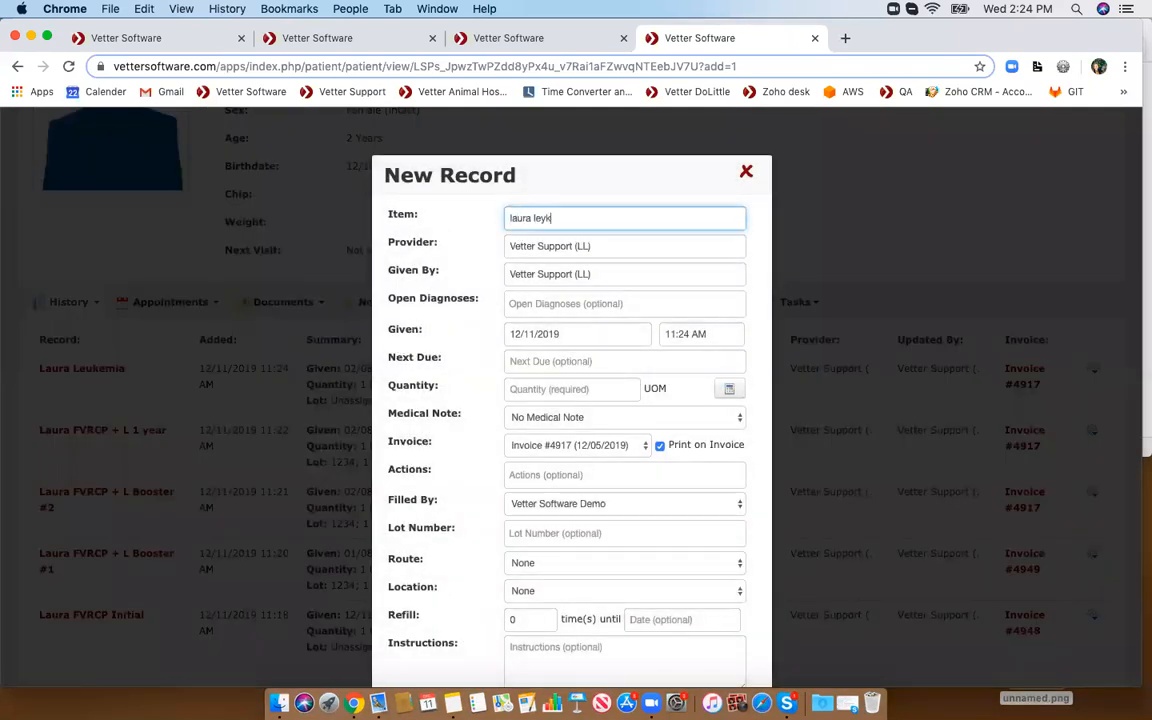
text(ura leyk)
click(748, 172)
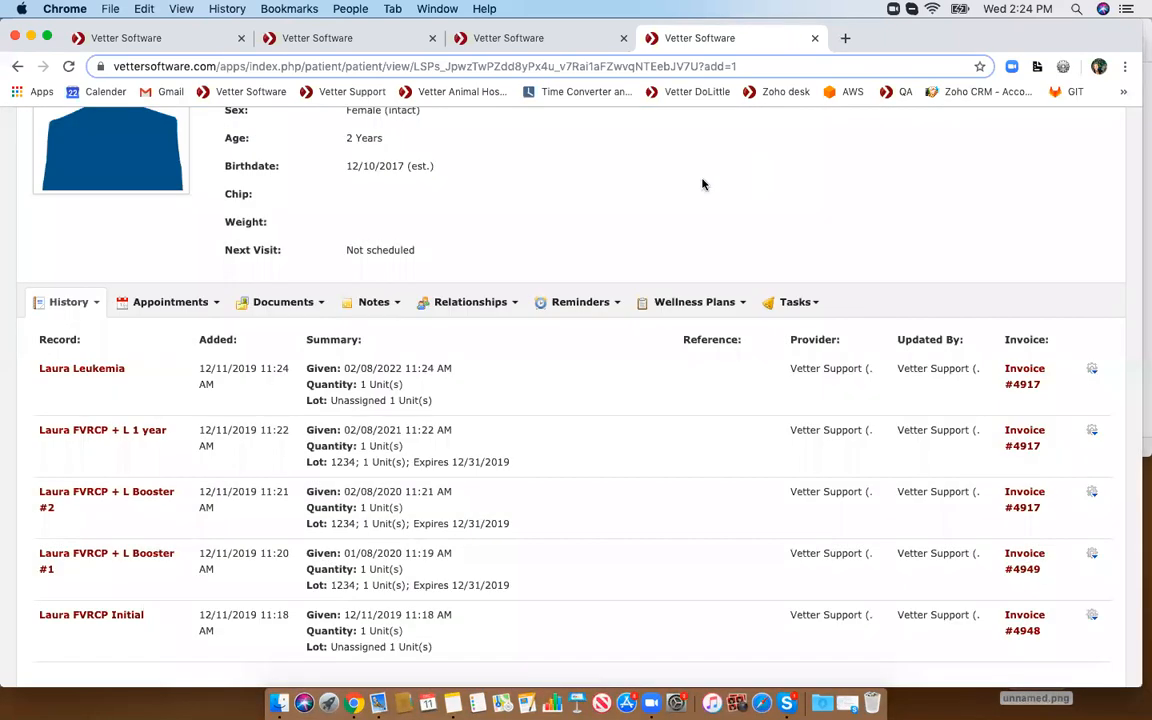
- Open the patient's reminders list to check the Leukemia reminder
click(590, 301)
click(590, 337)
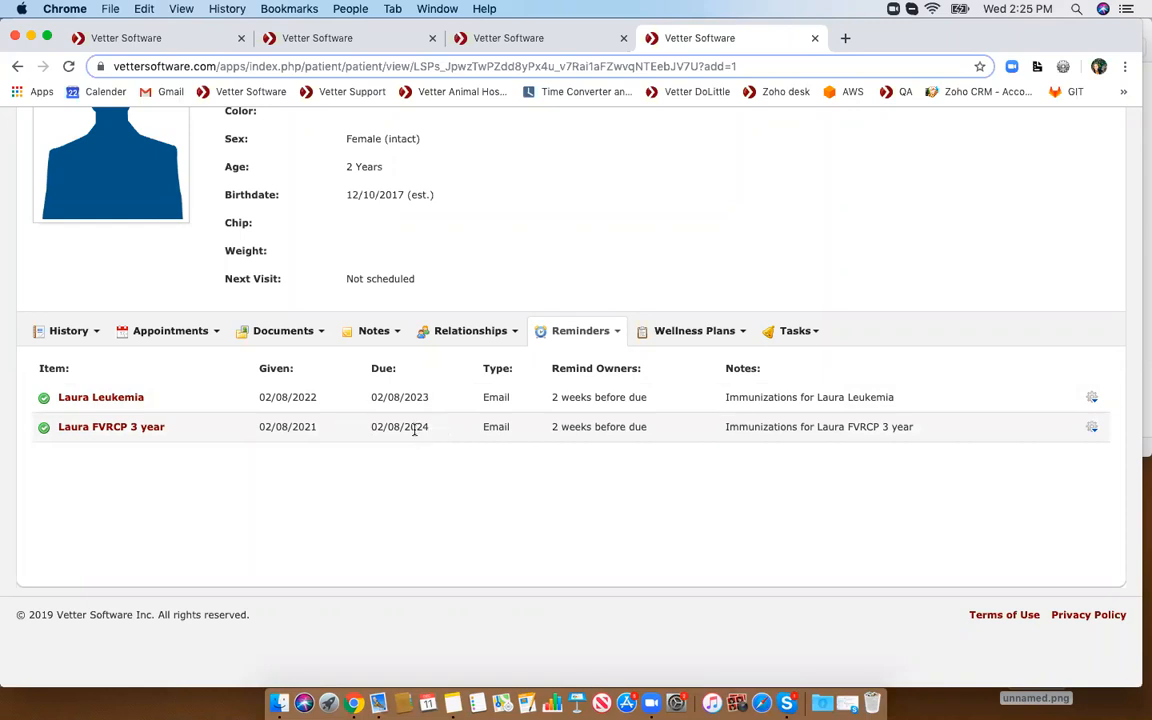
- Start another medical record for the patient with the item Laura Leukemia
click(82, 332)
mouse_move(123, 608)
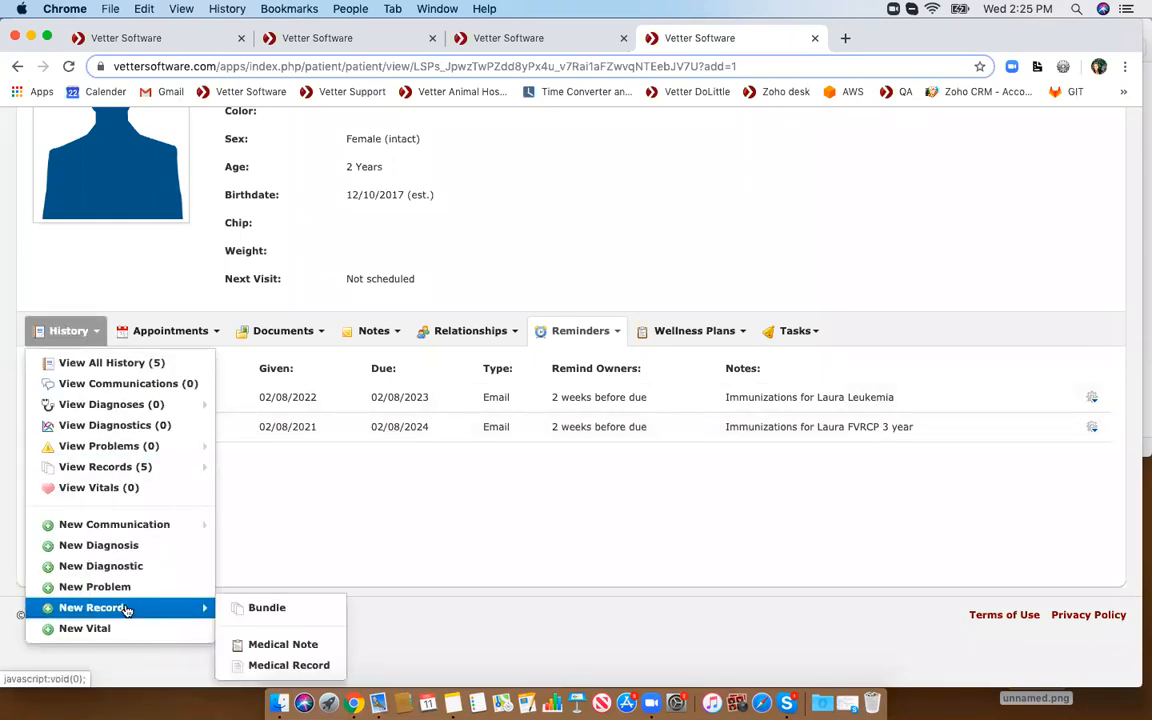
click(288, 665)
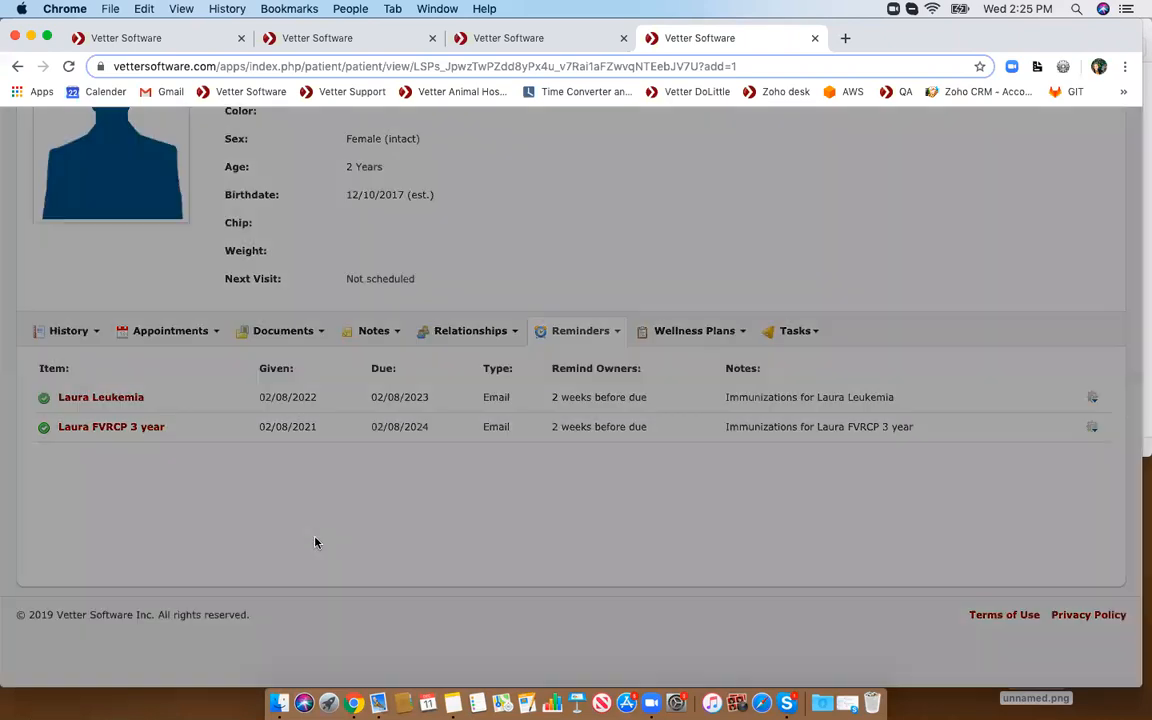
text(laur)
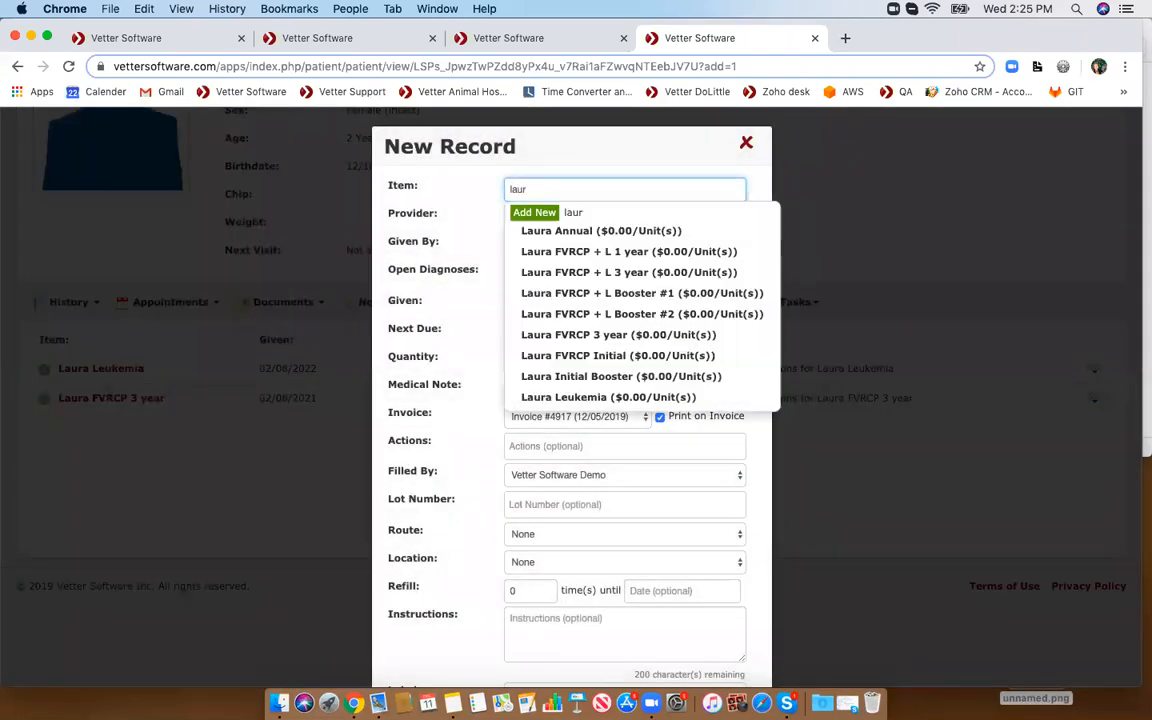
text(a leuk)
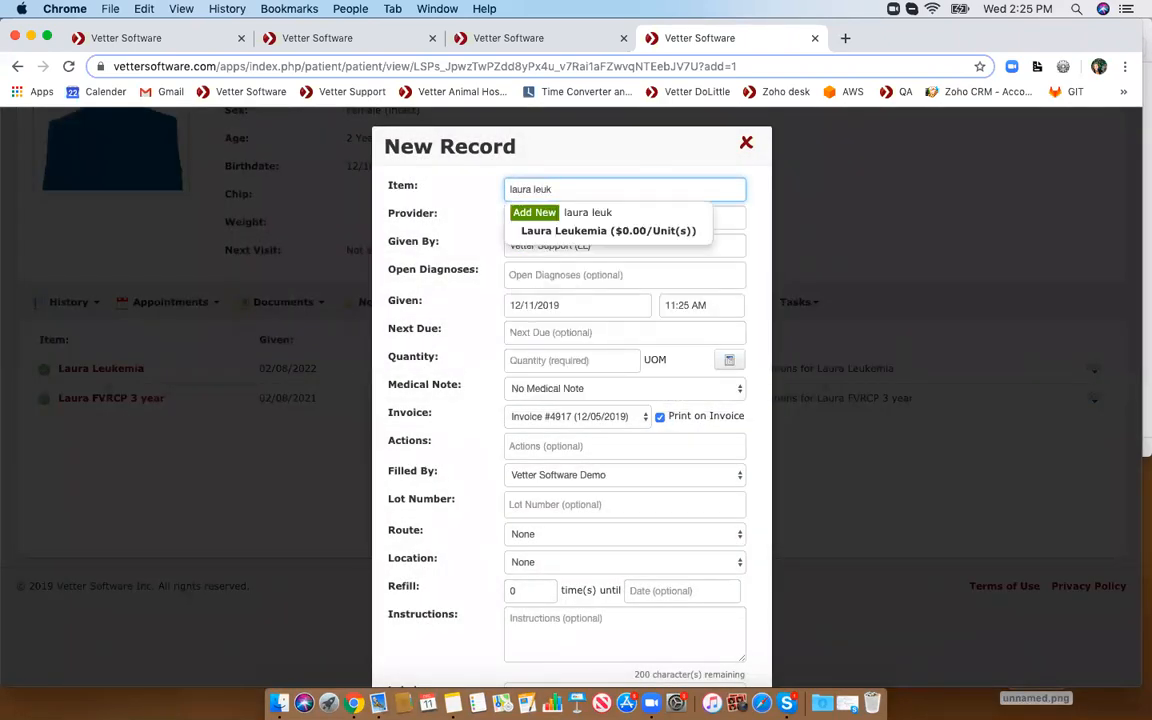
click(590, 229)
- Set the given date to 02/08/2023, save the Leukemia record, and review the vaccine summary
click(547, 305)
scroll(547, 308, up, 4)
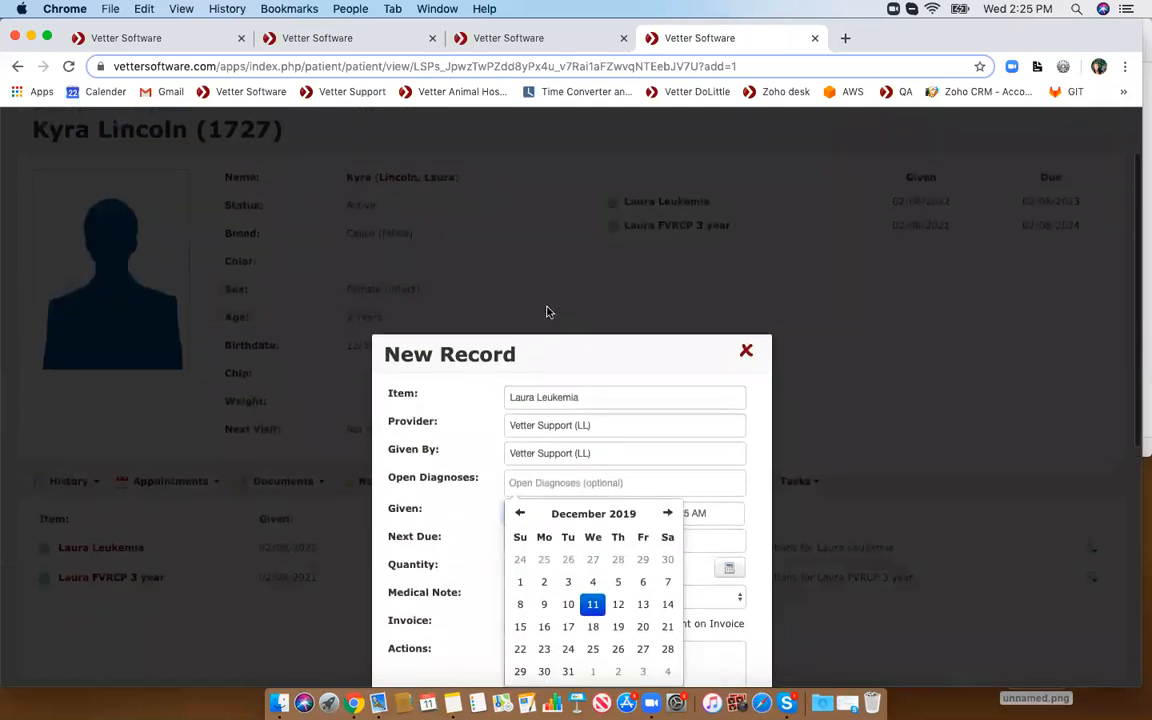
scroll(547, 312, down, 3)
click(595, 381)
click(666, 380)
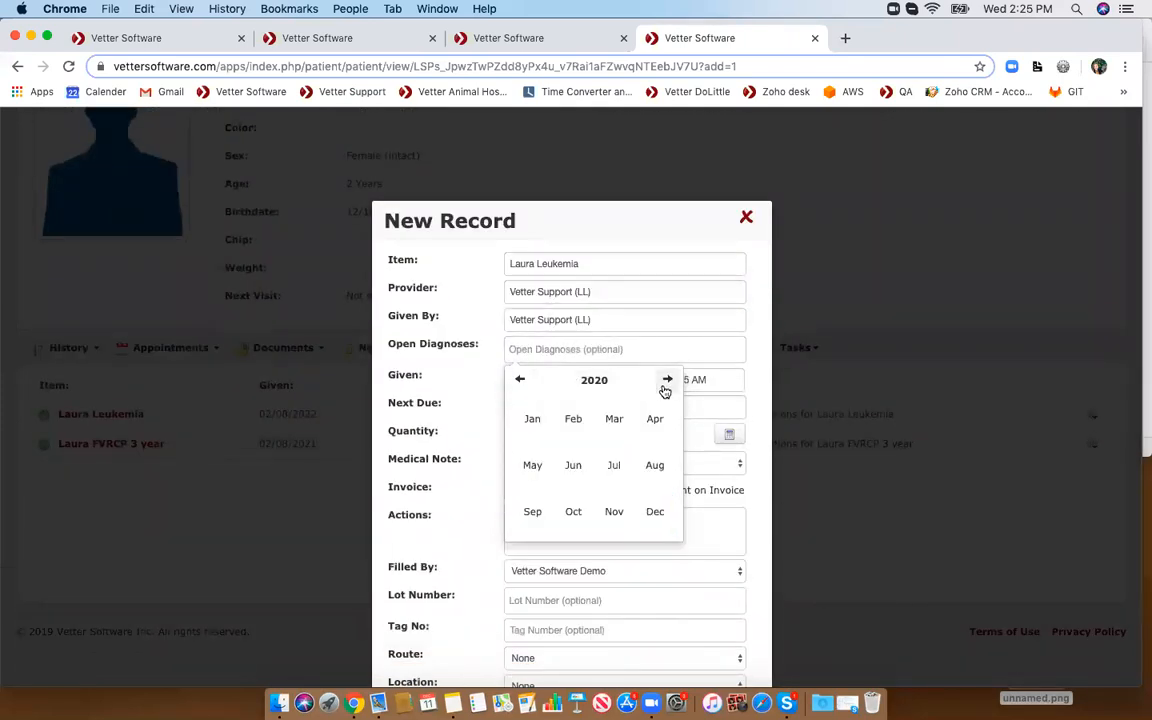
click(572, 419)
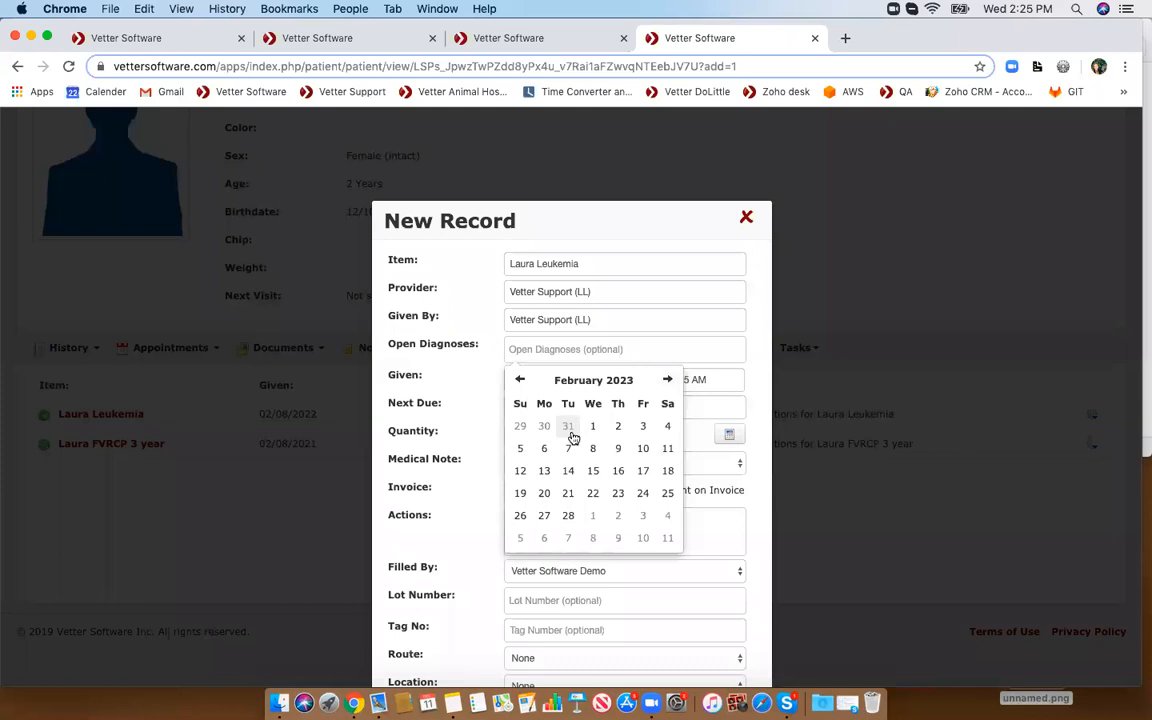
click(591, 447)
scroll(591, 447, down, 7)
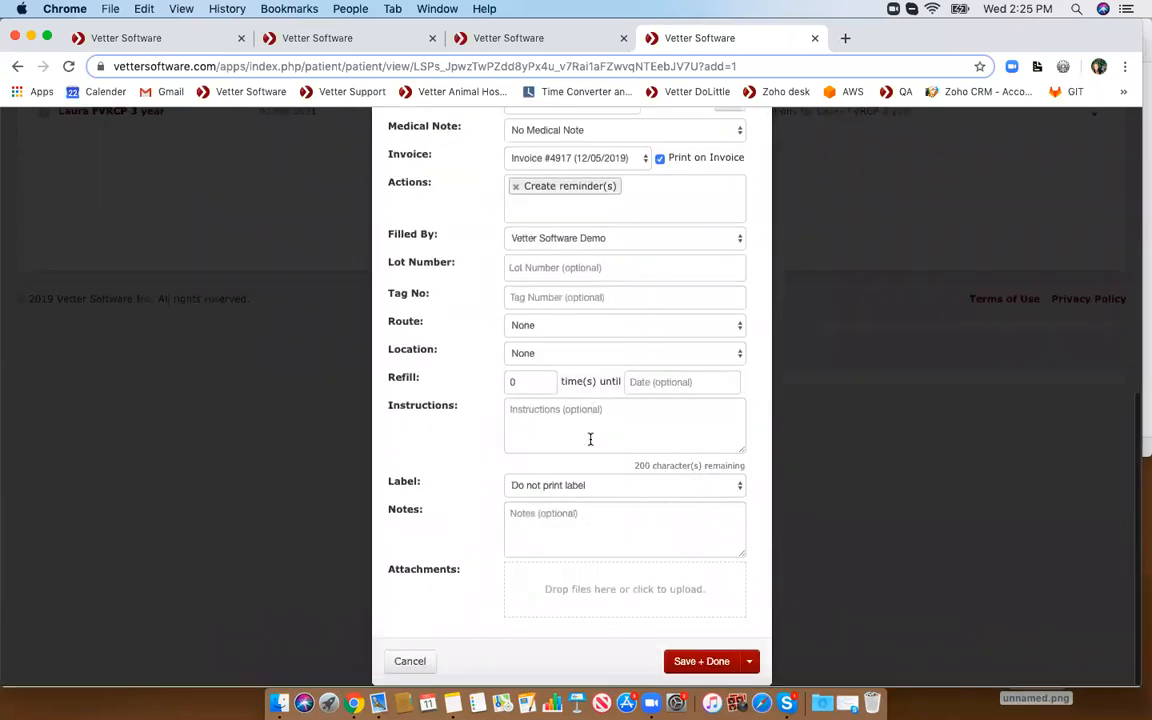
click(688, 664)
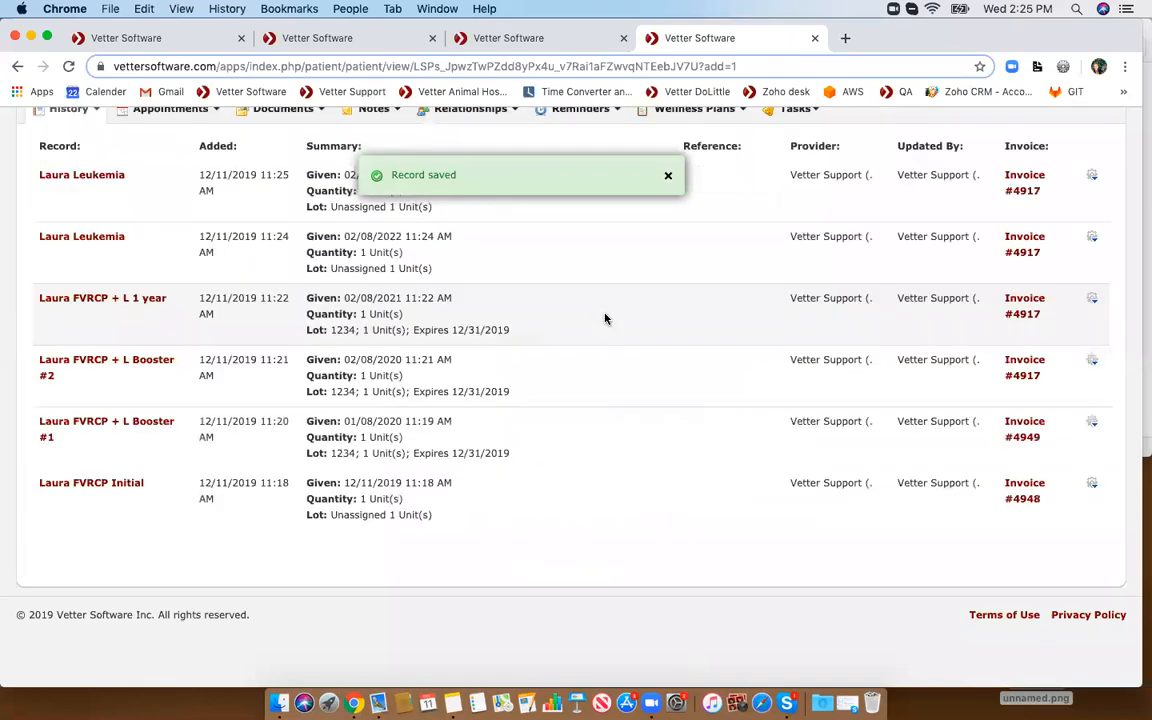
scroll(604, 319, up, 6)
scroll(604, 319, up, 3)
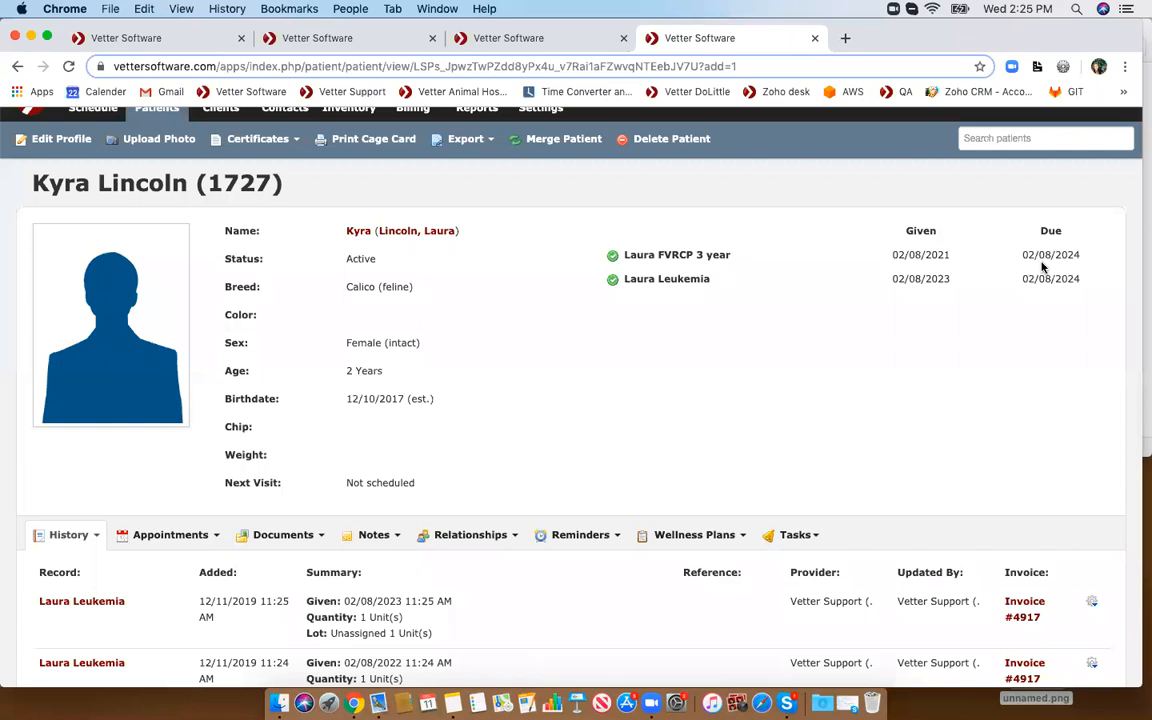
- Review the due dates in the vaccine summary and the records in the patient's history
drag(1025, 255, 1090, 282)
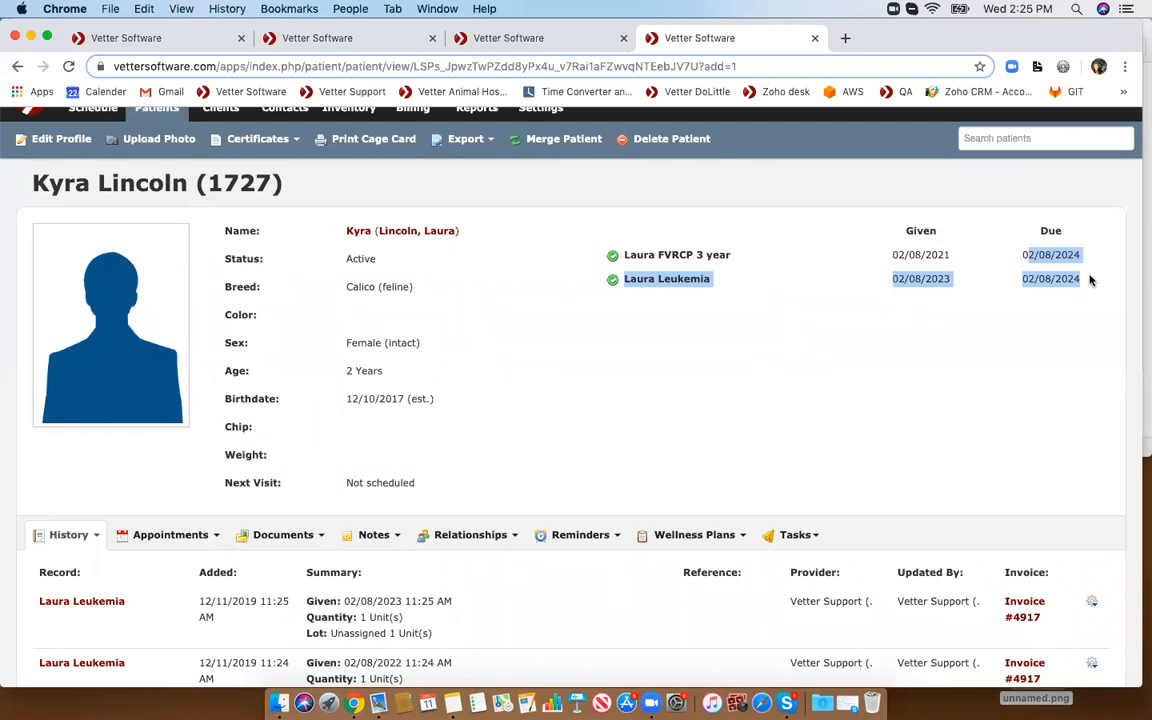
scroll(672, 410, down, 5)
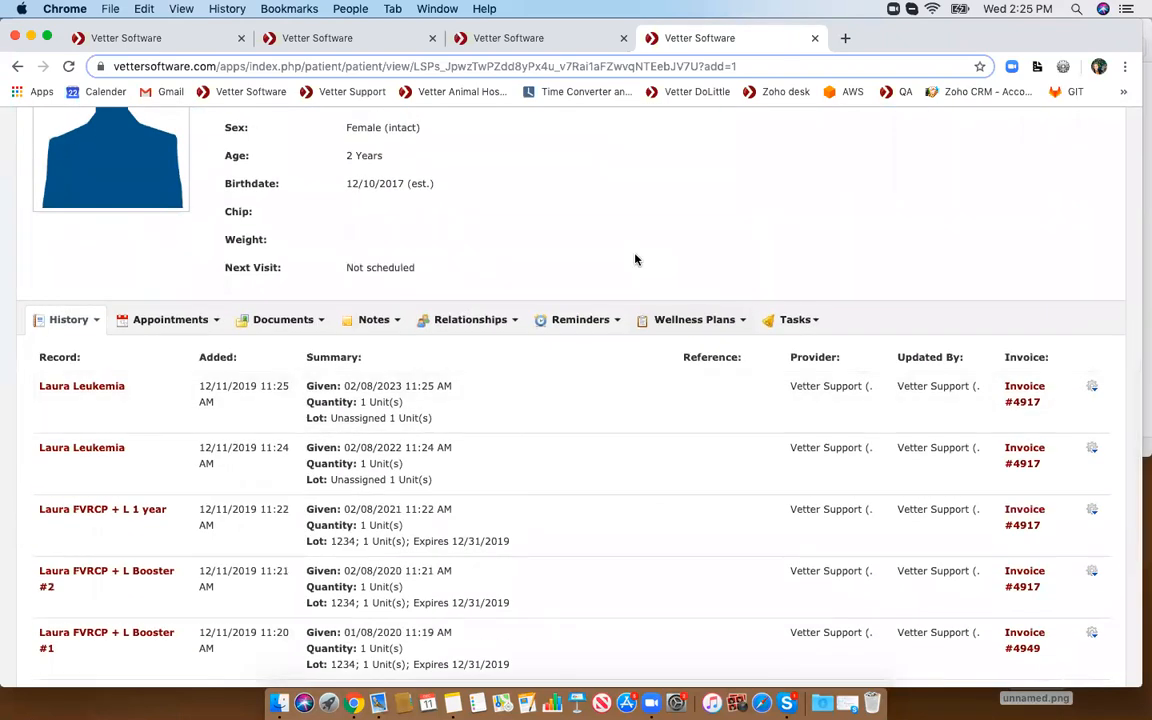
scroll(634, 260, down, 2)
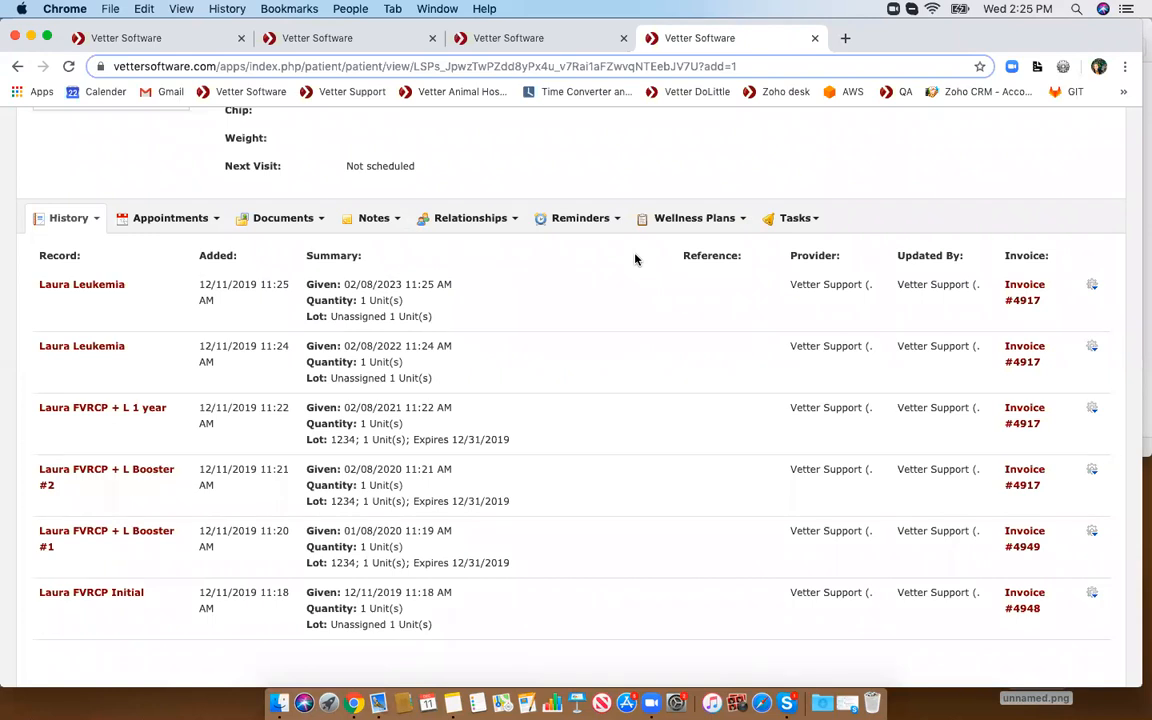
- Add a medical record for the patient with the item Laura FVRCP + L 3 year and save it
click(80, 218)
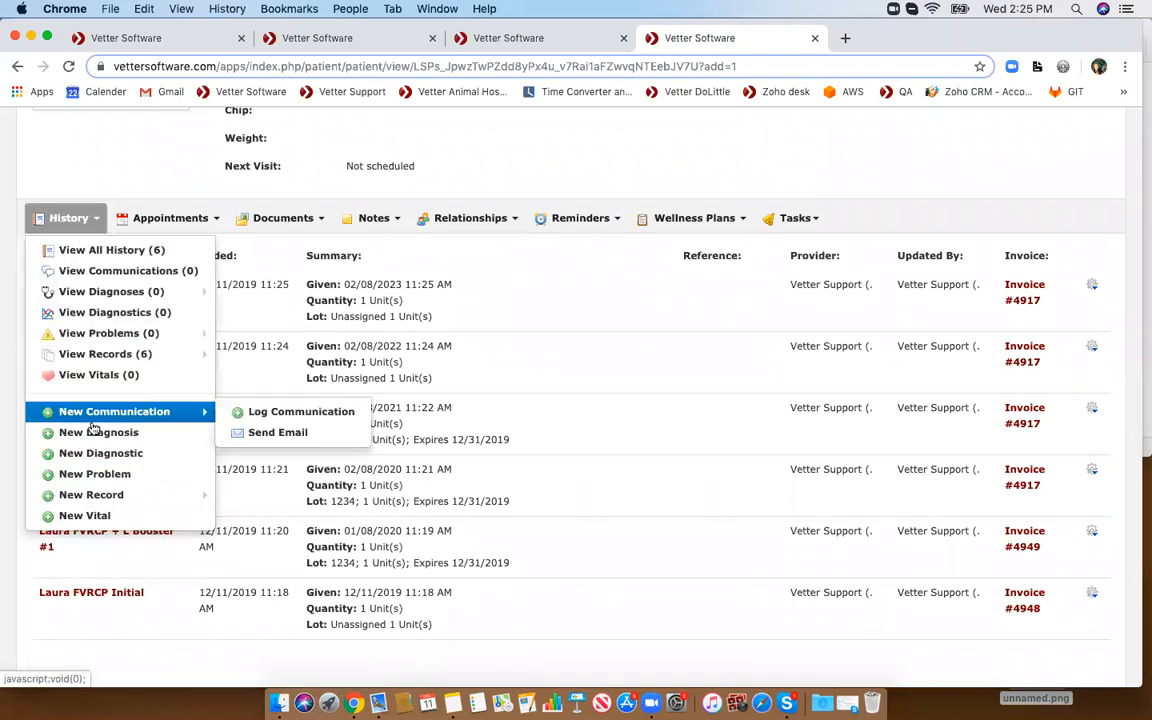
mouse_move(180, 495)
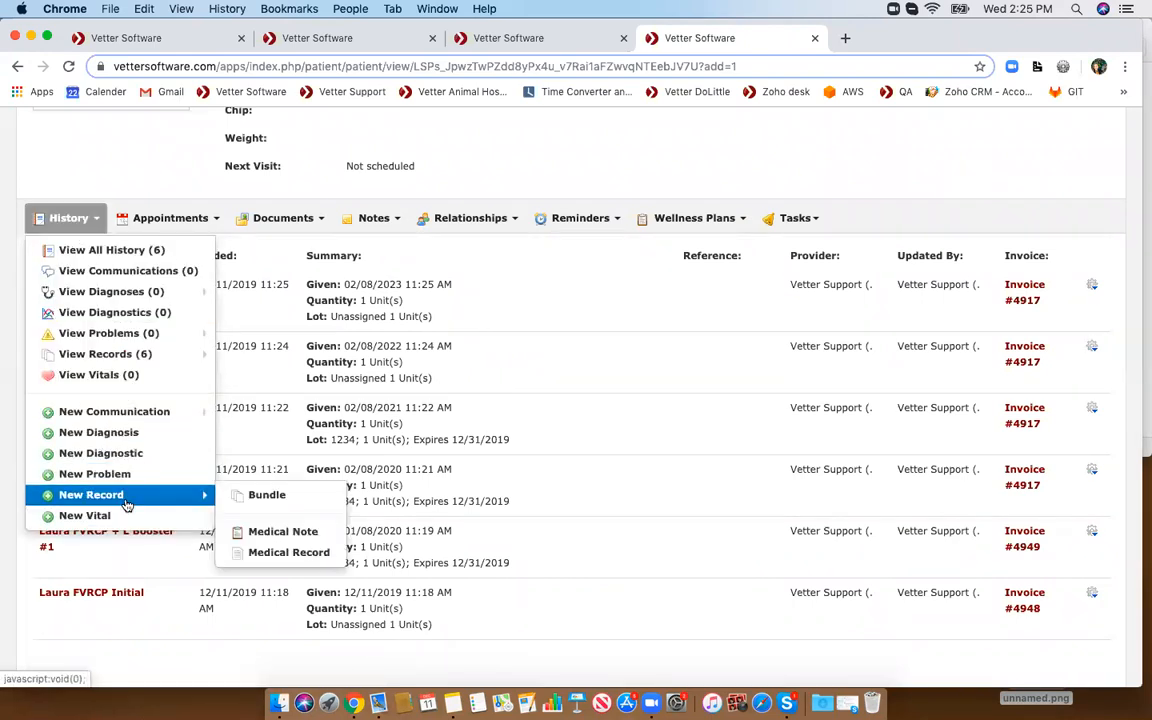
click(268, 553)
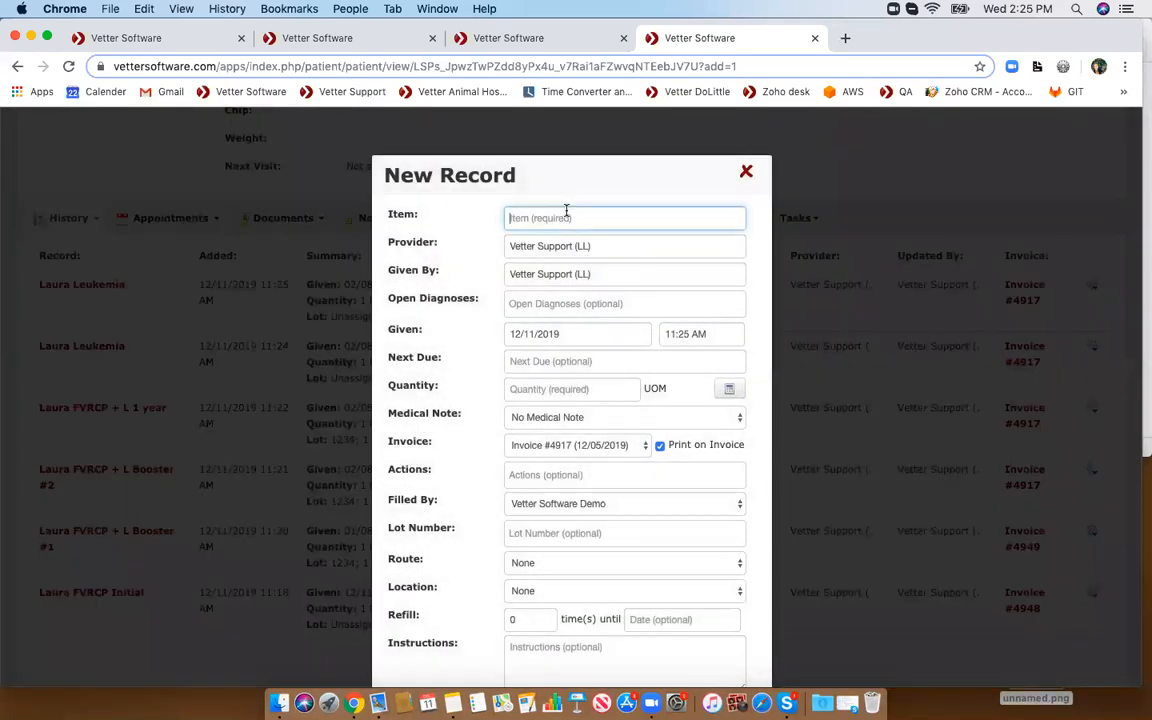
text(laura fvr)
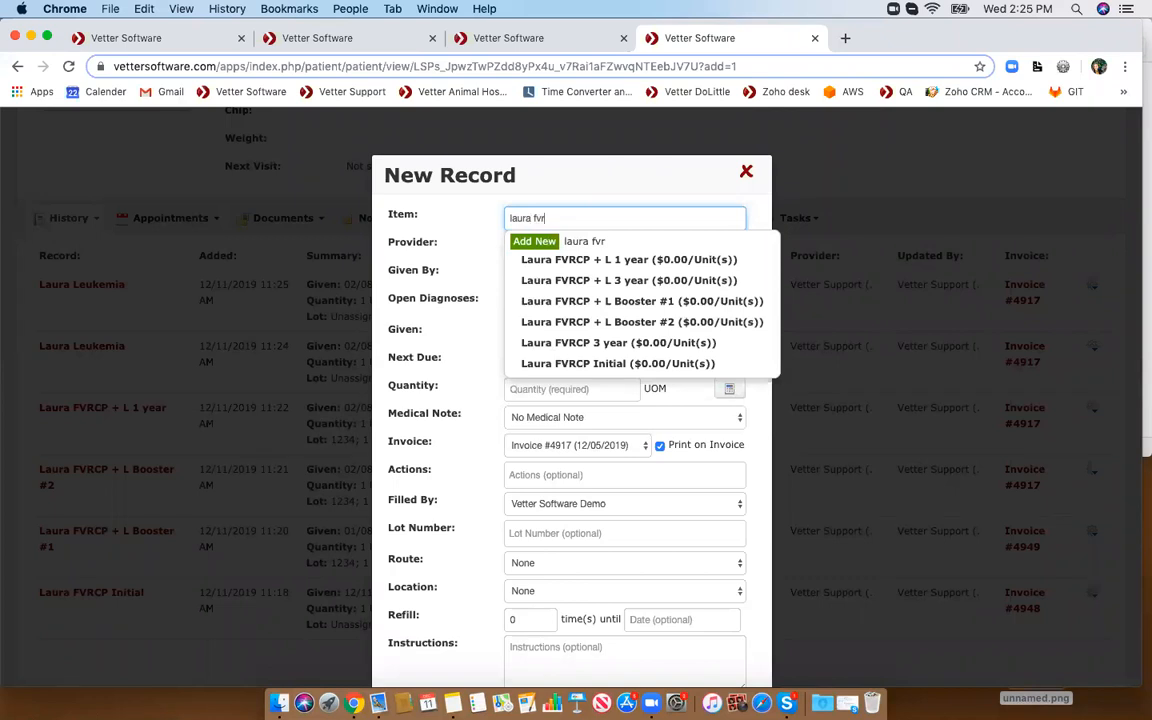
click(614, 289)
scroll(611, 284, down, 2)
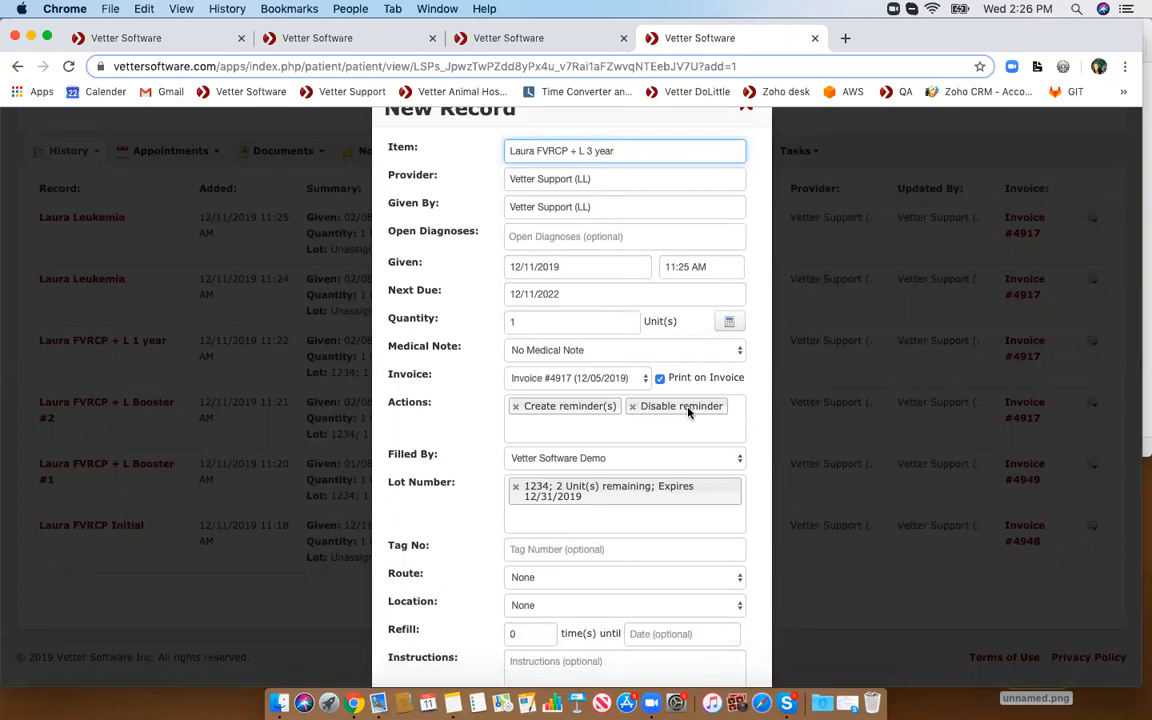
scroll(688, 410, down, 5)
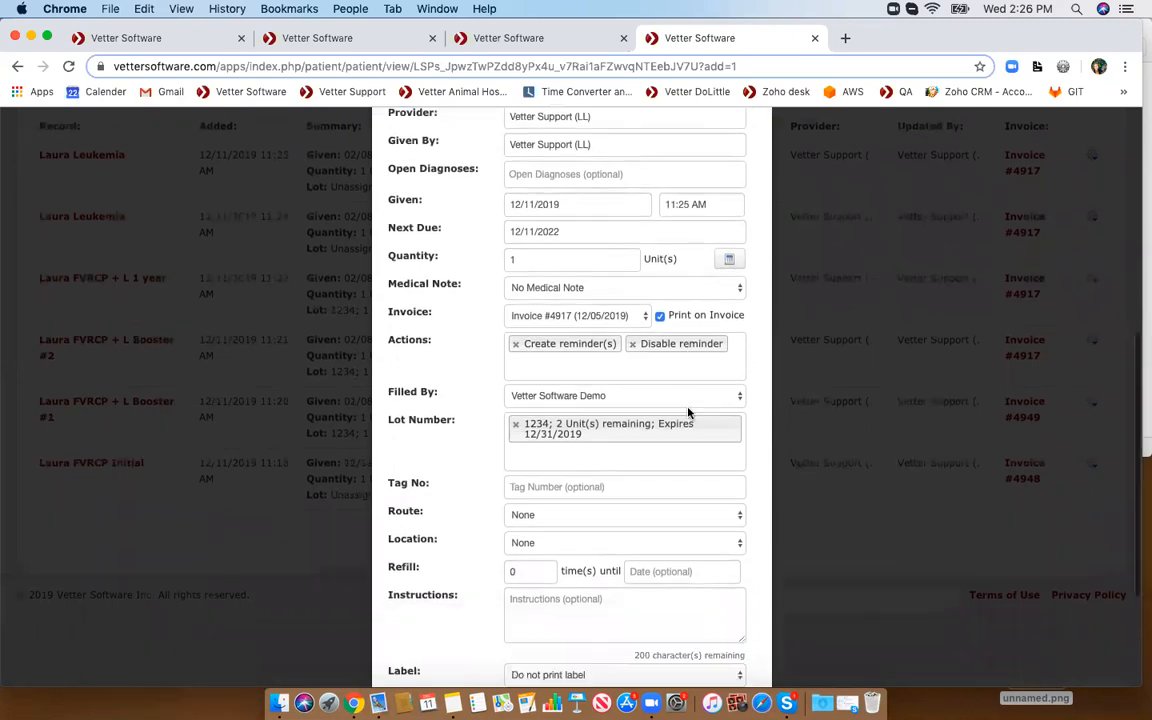
click(699, 659)
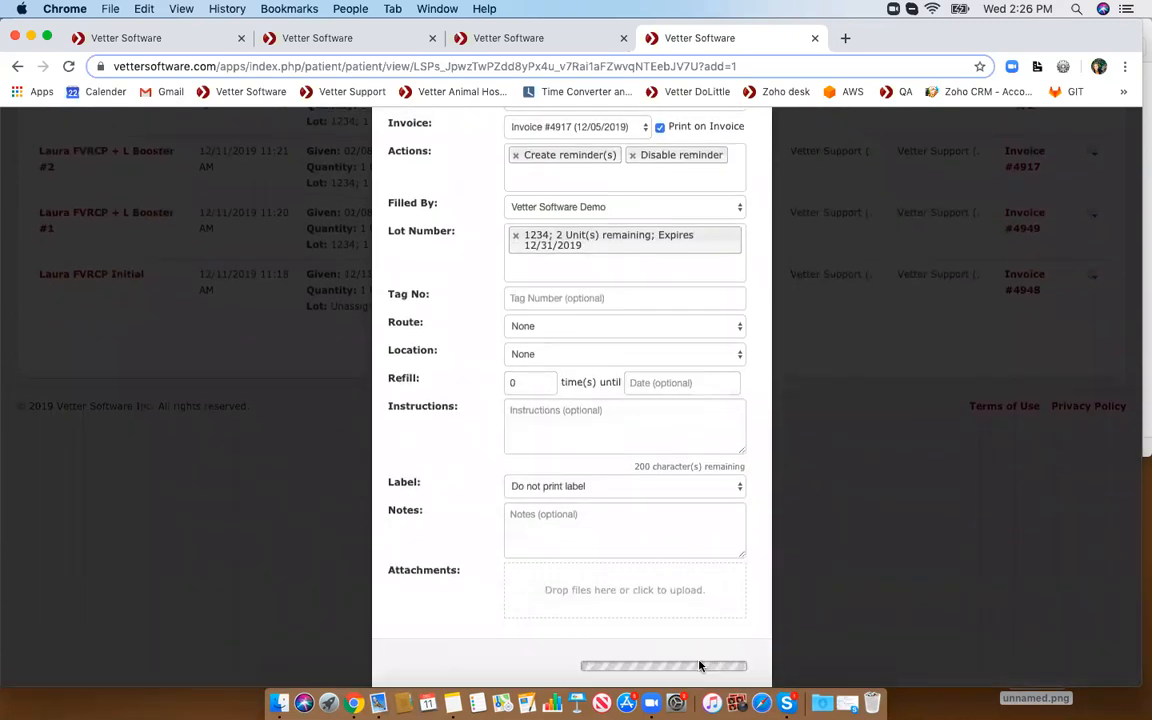
- Review the vaccine summary and the history list after the new record
scroll(662, 383, up, 5)
scroll(662, 383, up, 3)
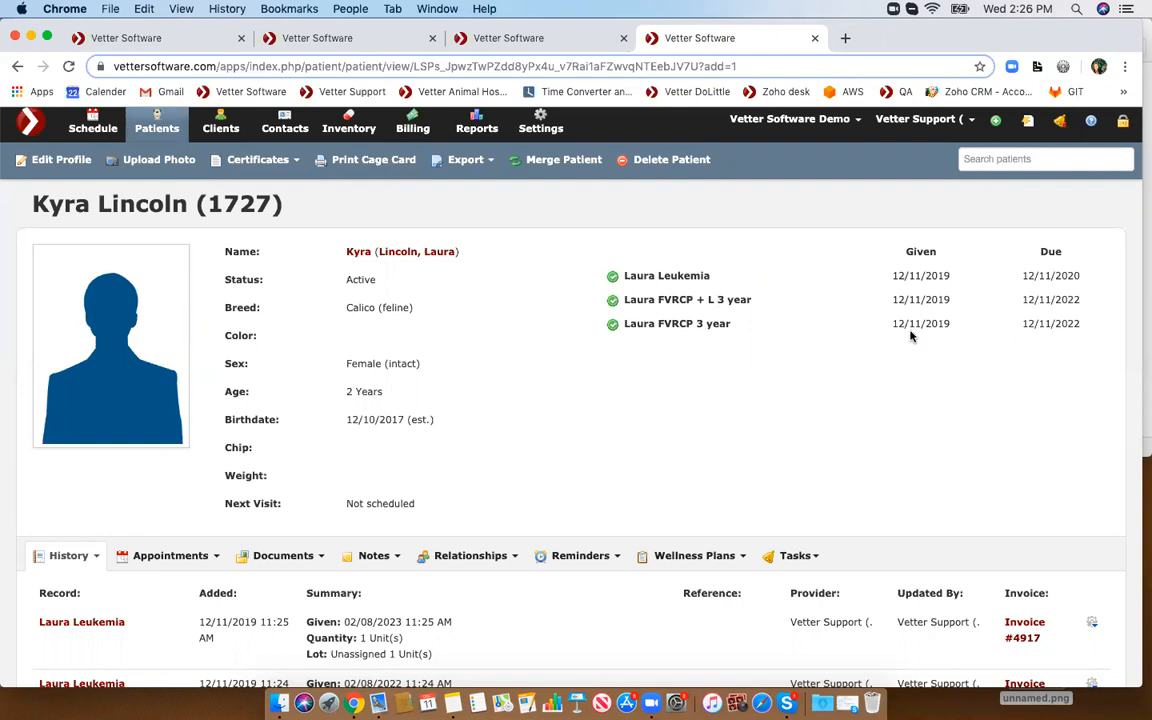
scroll(390, 330, down, 8)
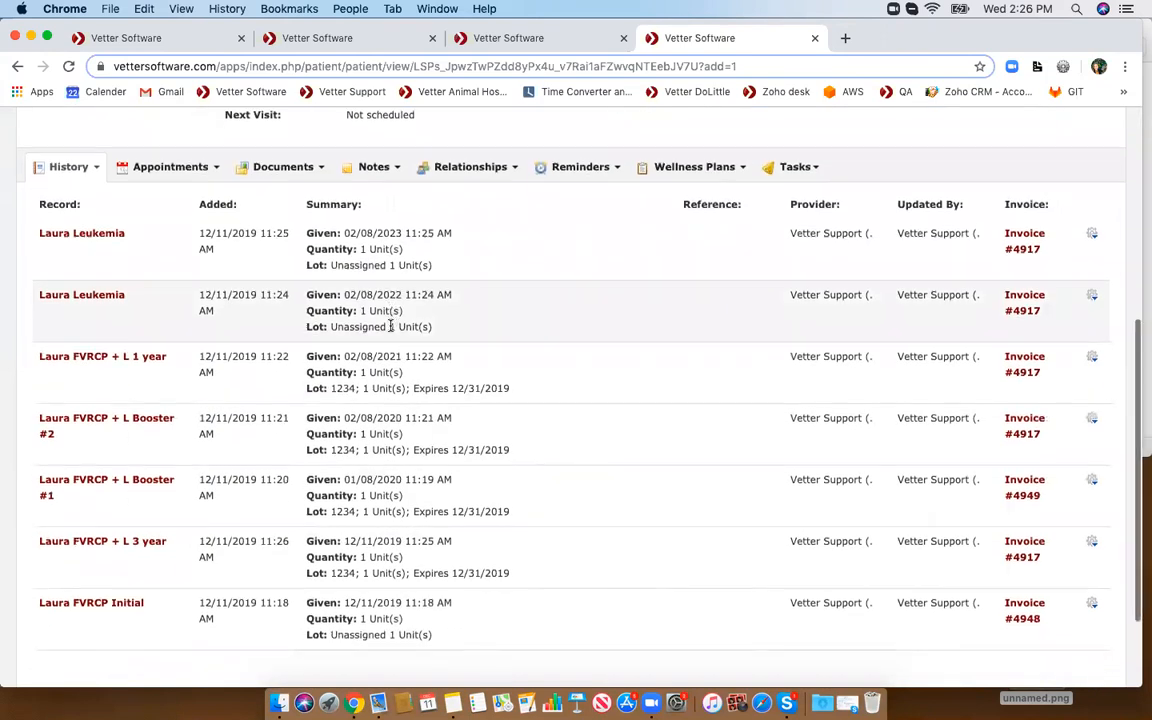
scroll(391, 330, down, 1)
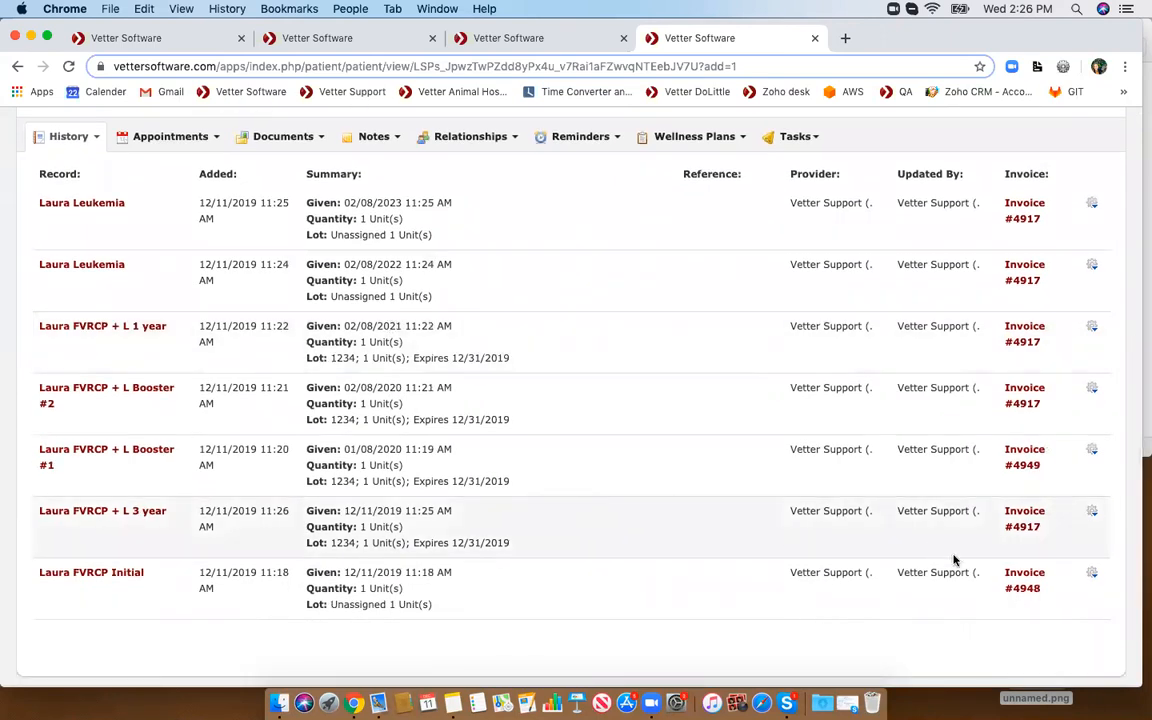
- Delete the Laura FVRCP + L 3 year record from the patient's history
click(1094, 514)
scroll(1092, 495, down, 2)
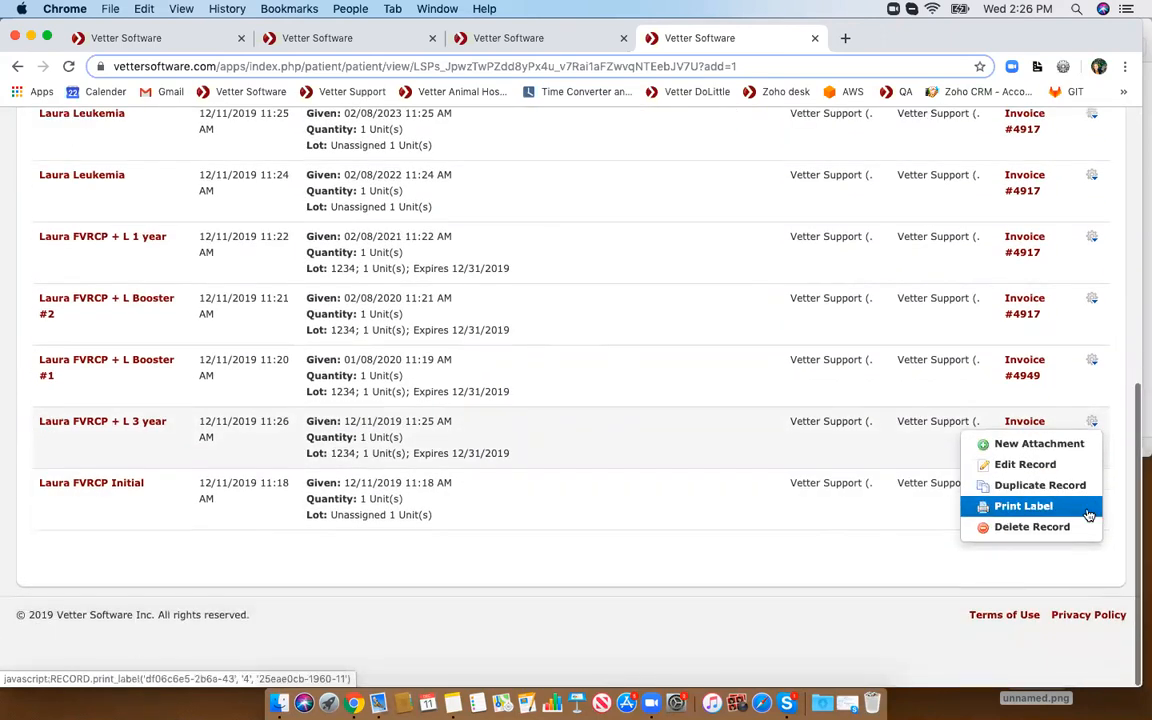
click(1064, 528)
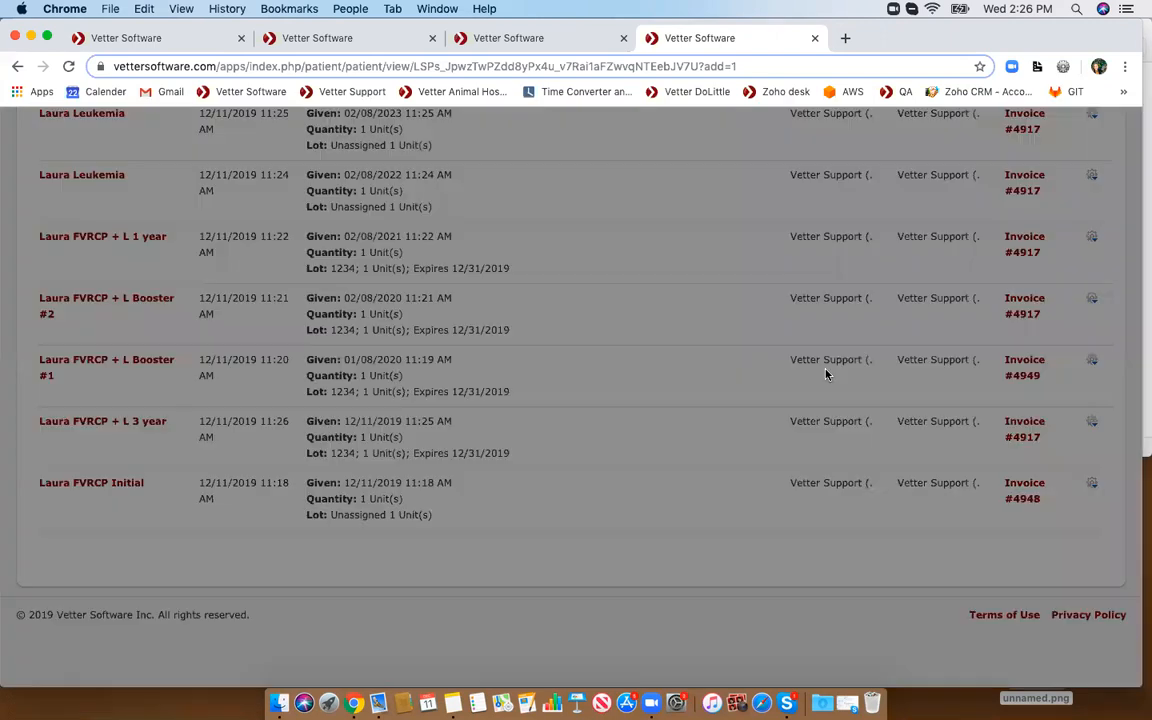
click(733, 300)
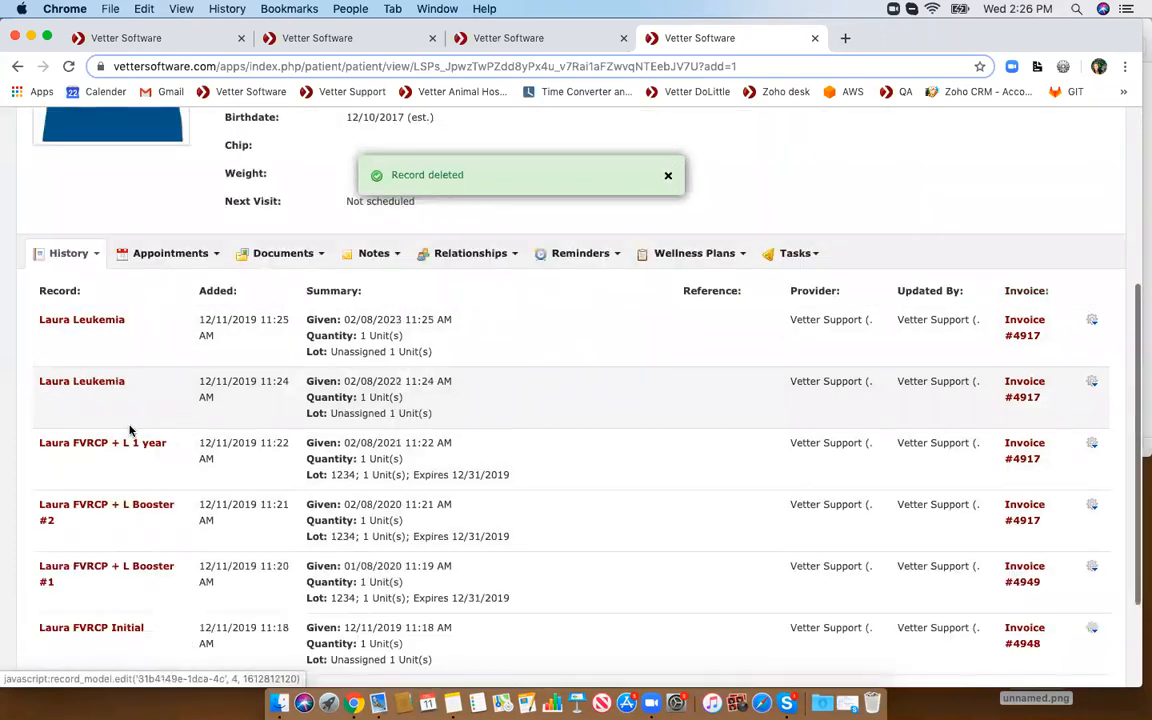
click(68, 262)
mouse_move(91, 539)
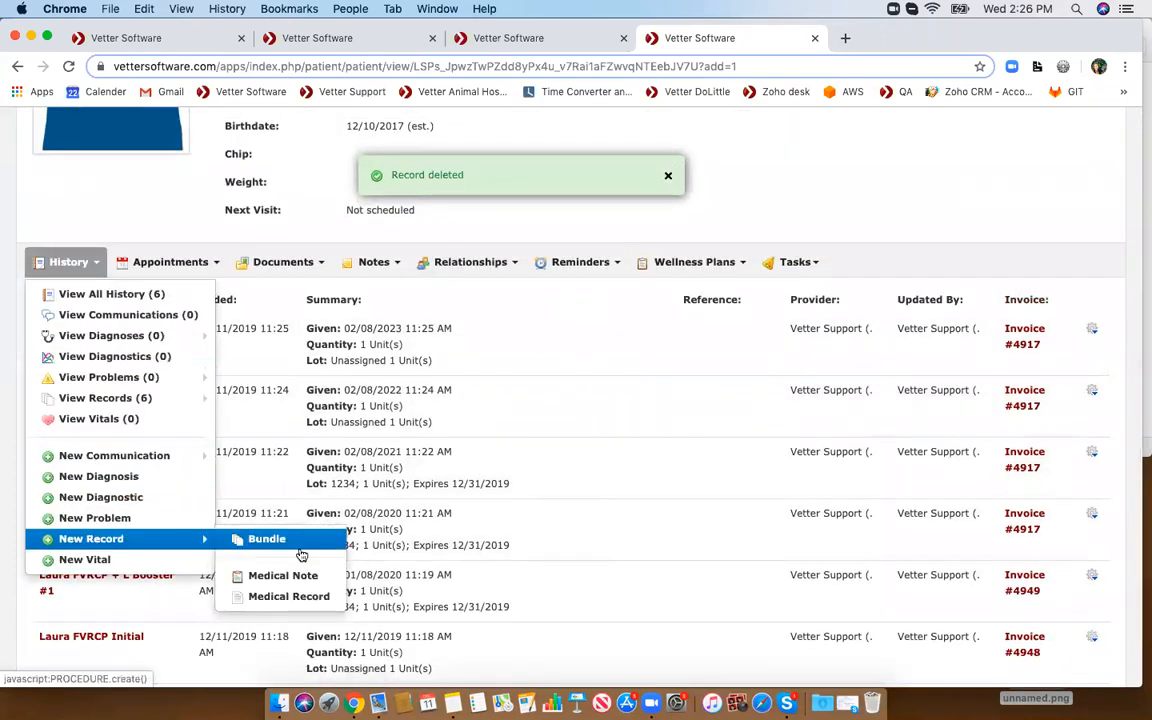
click(292, 595)
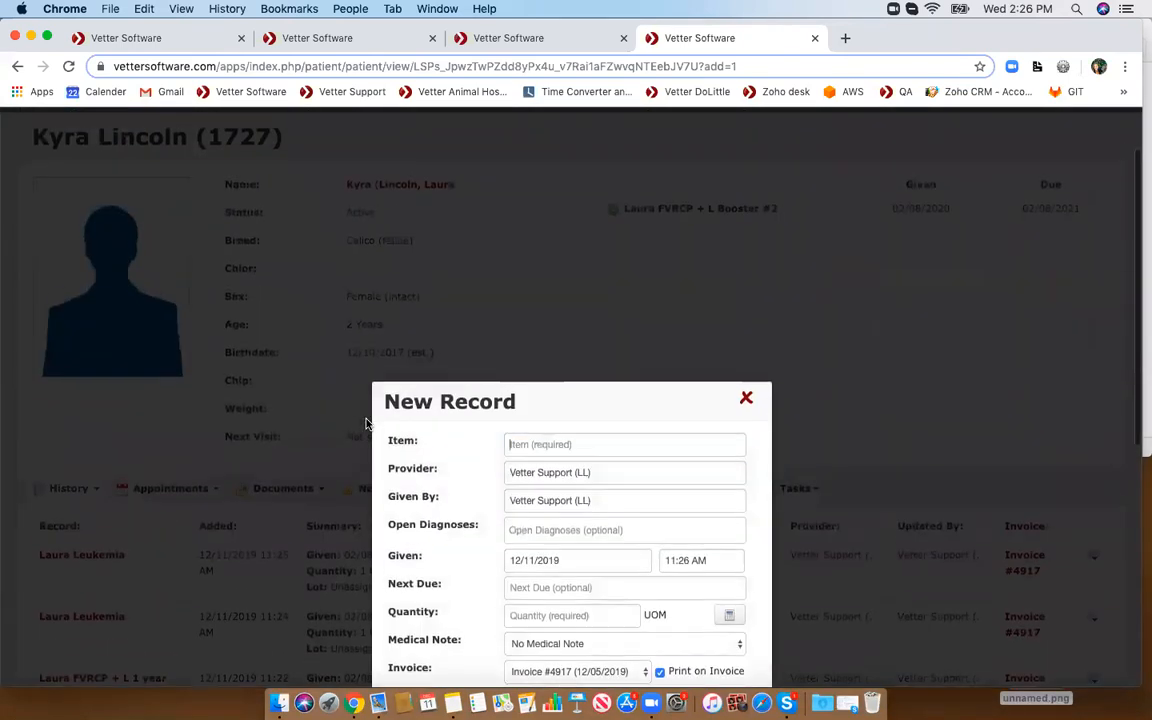
scroll(366, 424, down, 1)
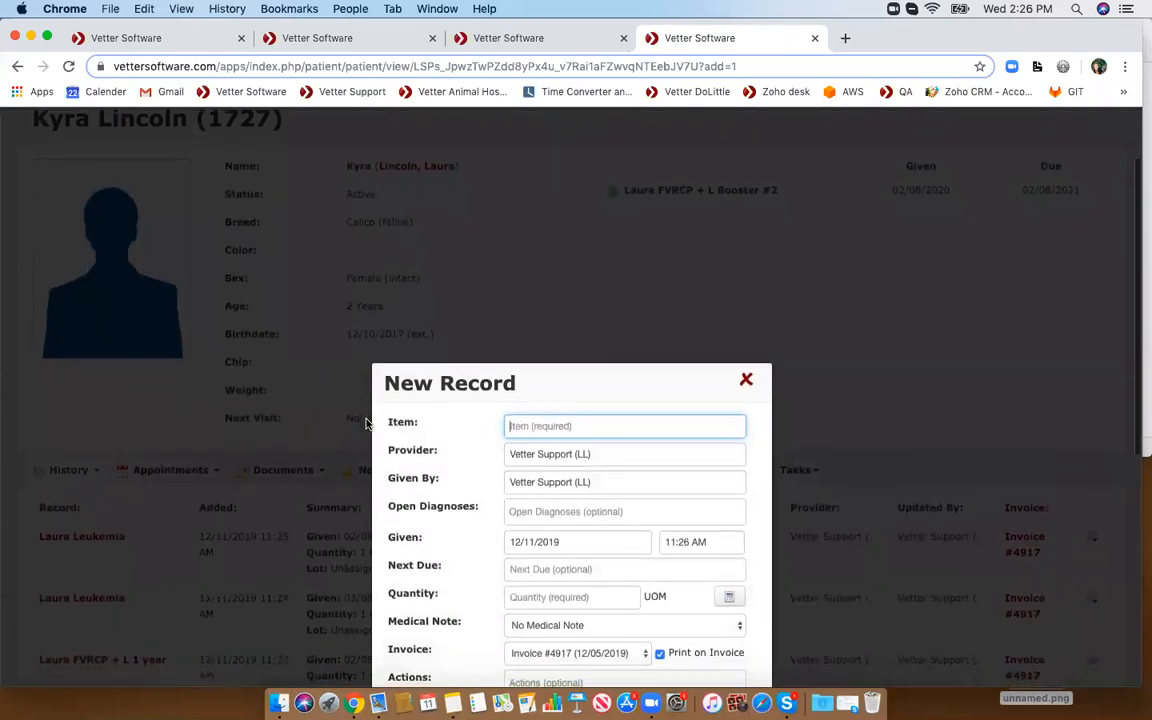
click(746, 379)
click(68, 67)
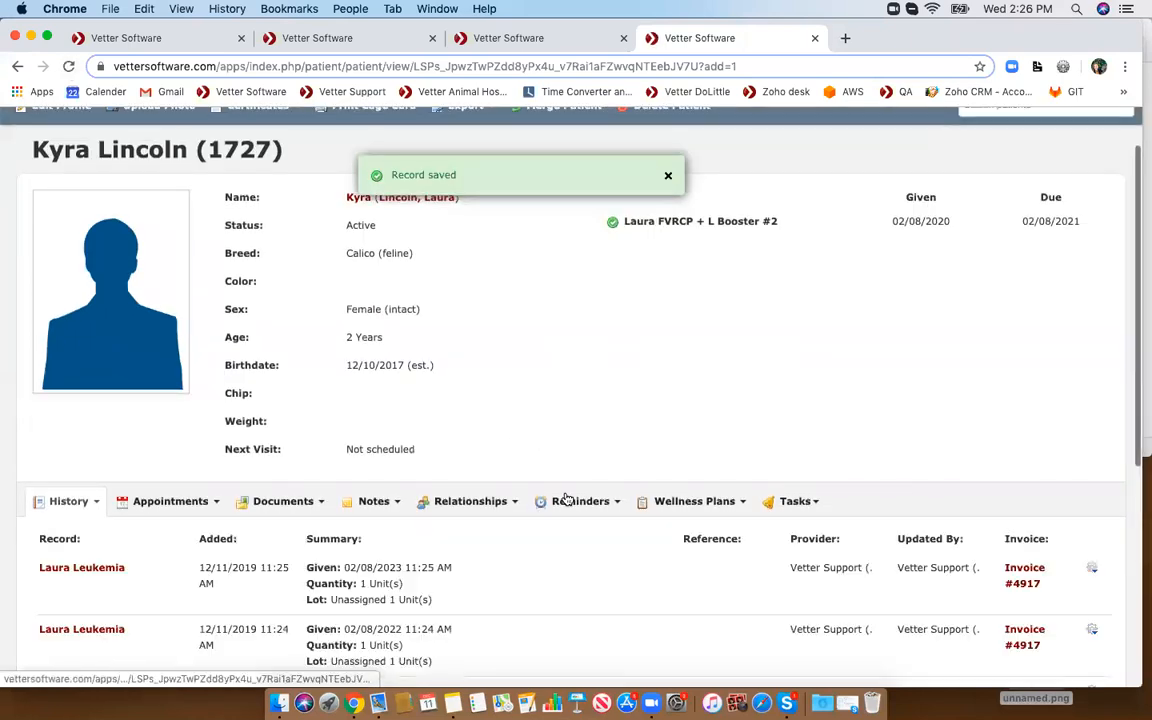
- Open the patient's reminders list to check the remaining reminder, then return to the history
click(576, 501)
click(560, 531)
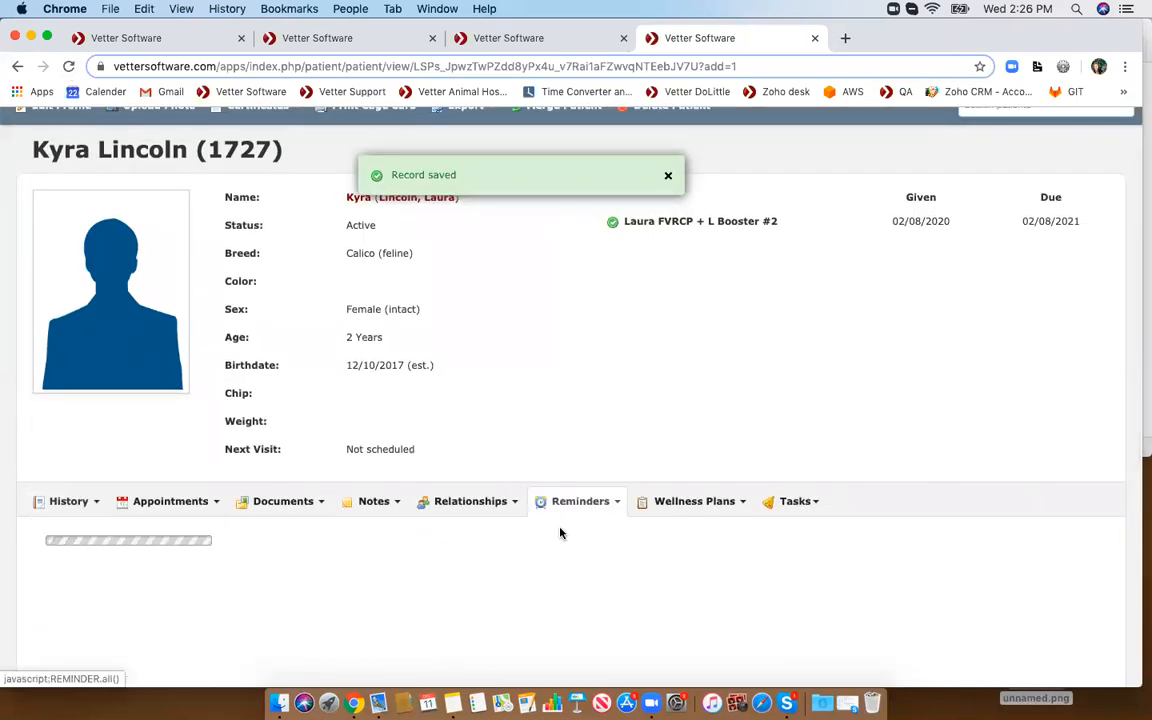
scroll(560, 533, down, 1)
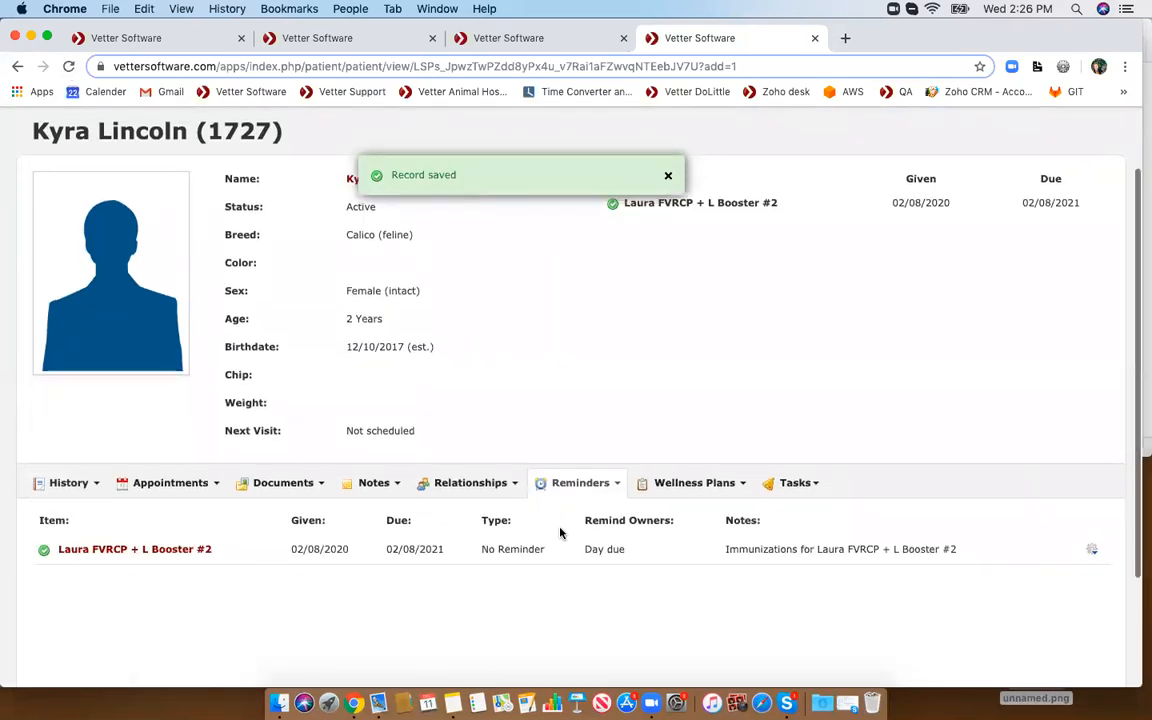
click(66, 482)
click(69, 509)
scroll(69, 508, down, 3)
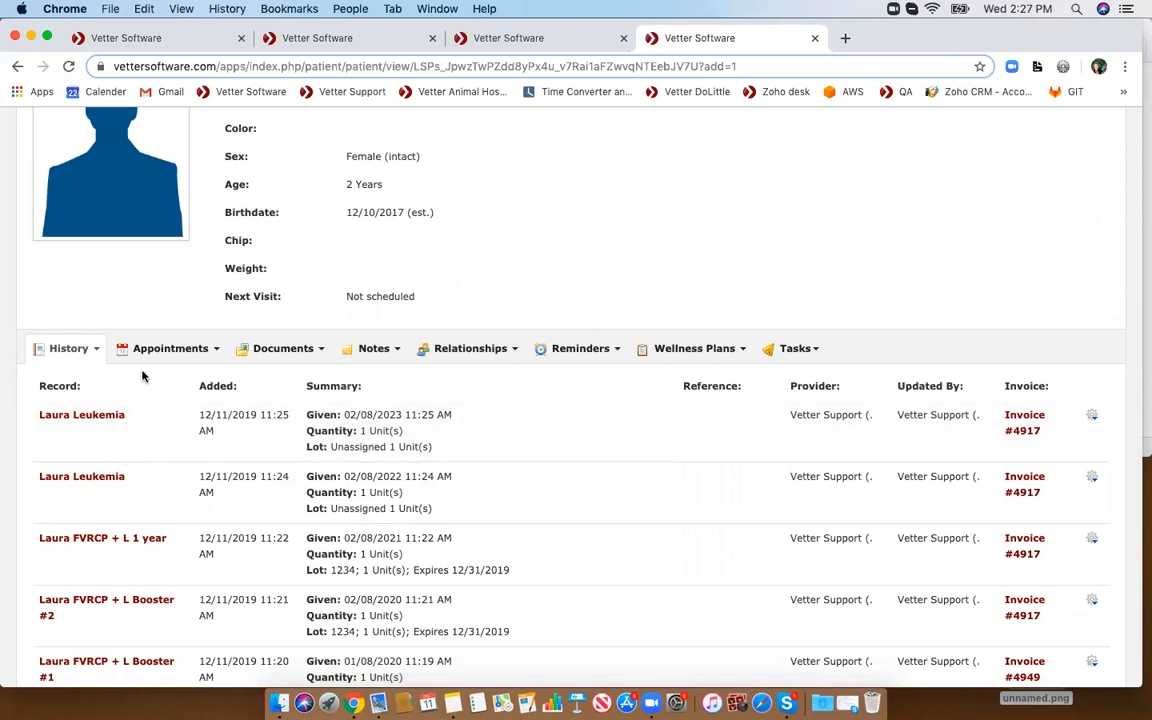
click(80, 350)
mouse_move(134, 625)
scroll(313, 624, down, 1)
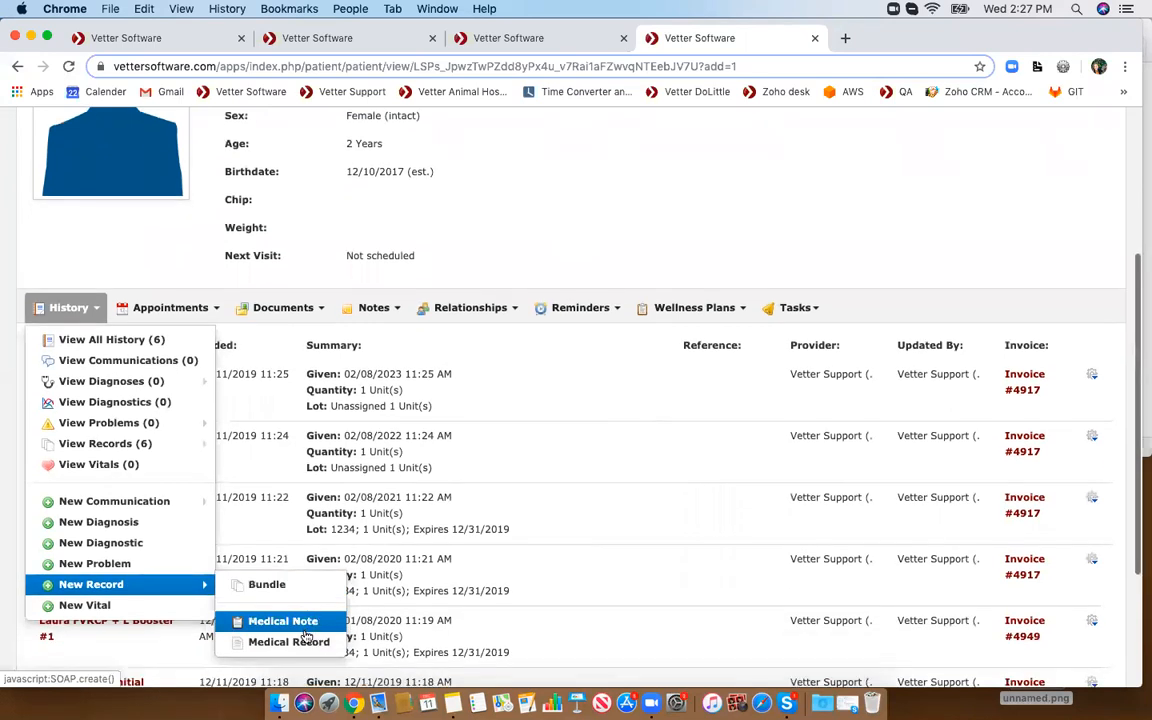
click(278, 650)
click(414, 382)
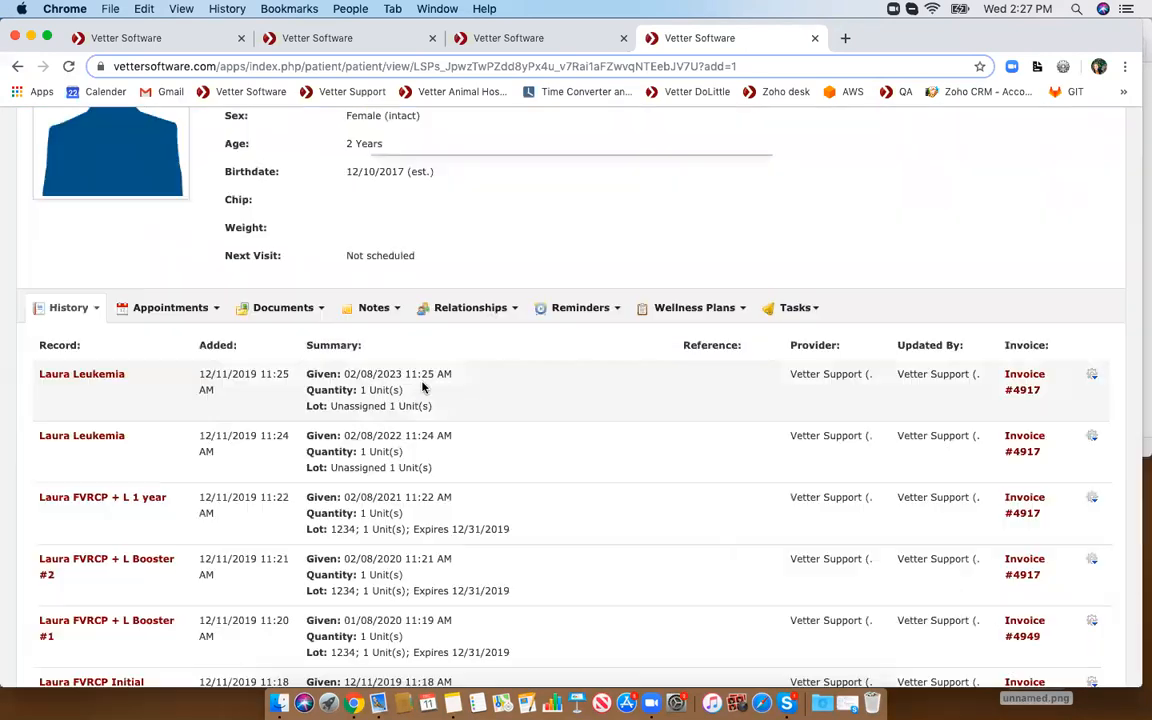
- Start another medical record for the patient with the item Laura FVRCP + L 3 year
click(64, 307)
mouse_move(169, 593)
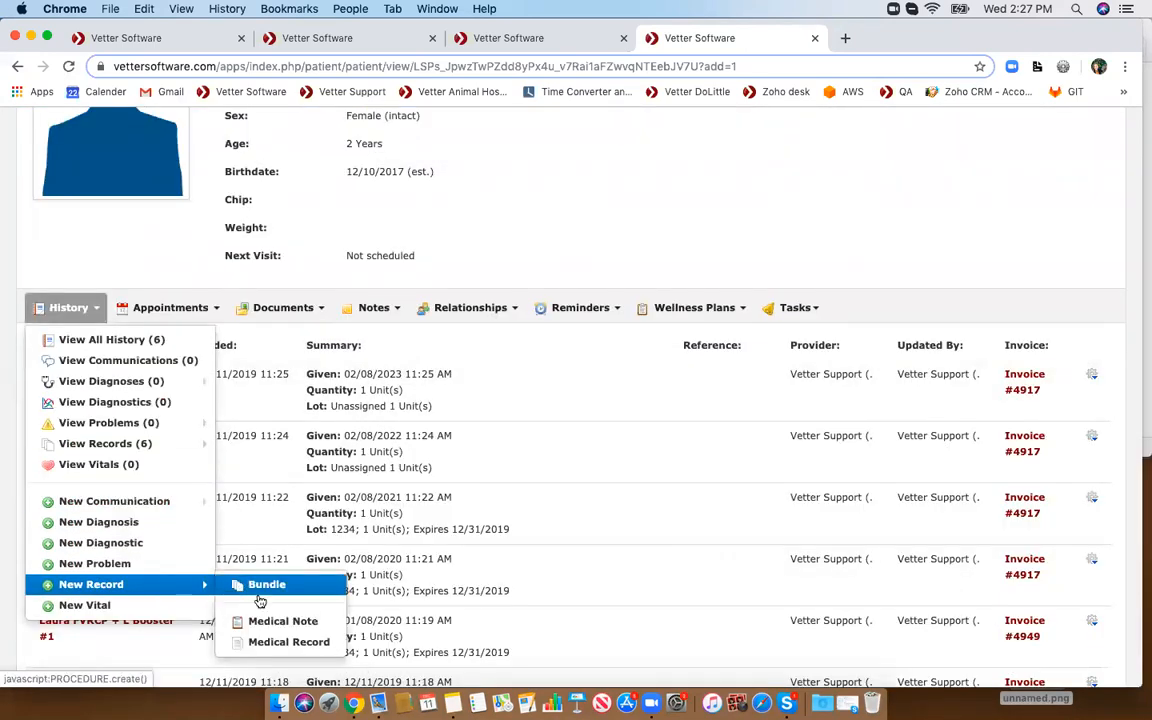
click(275, 642)
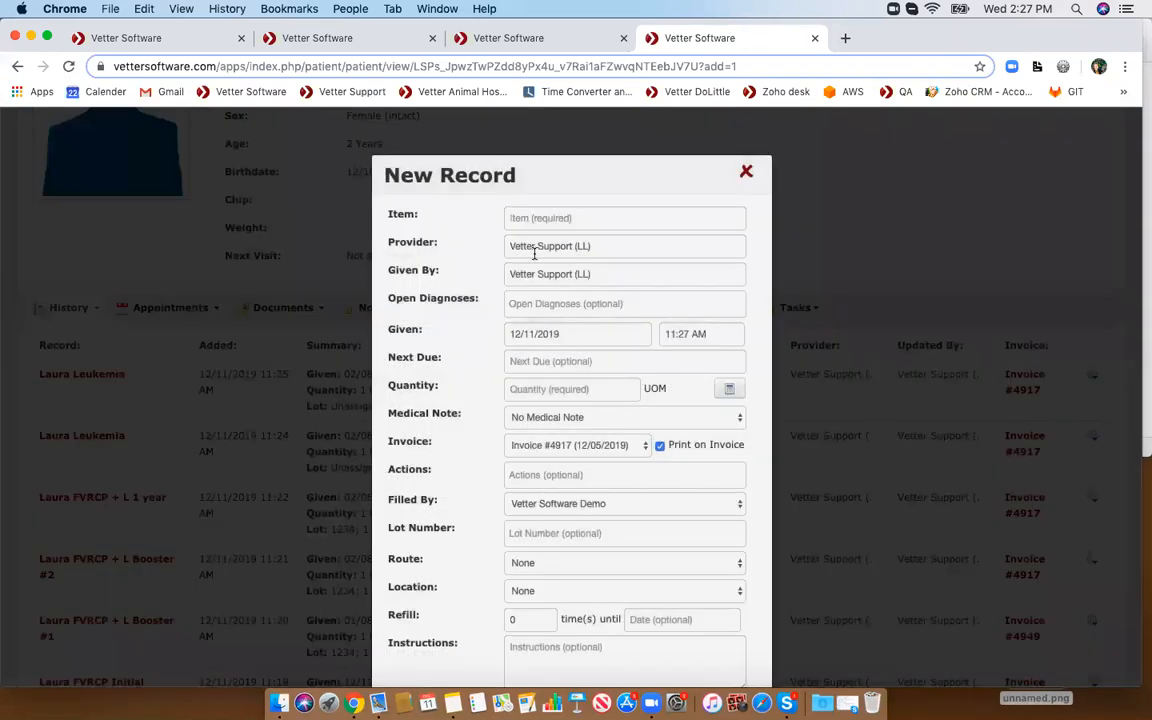
click(548, 214)
text(fvrc)
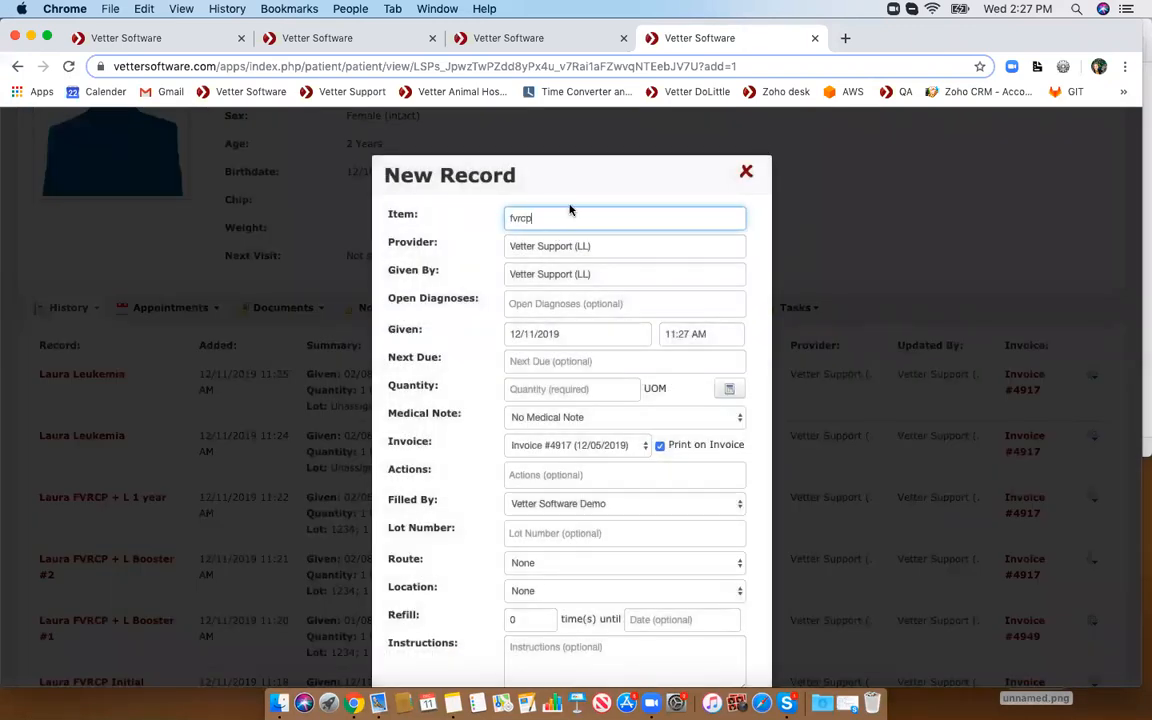
text(p)
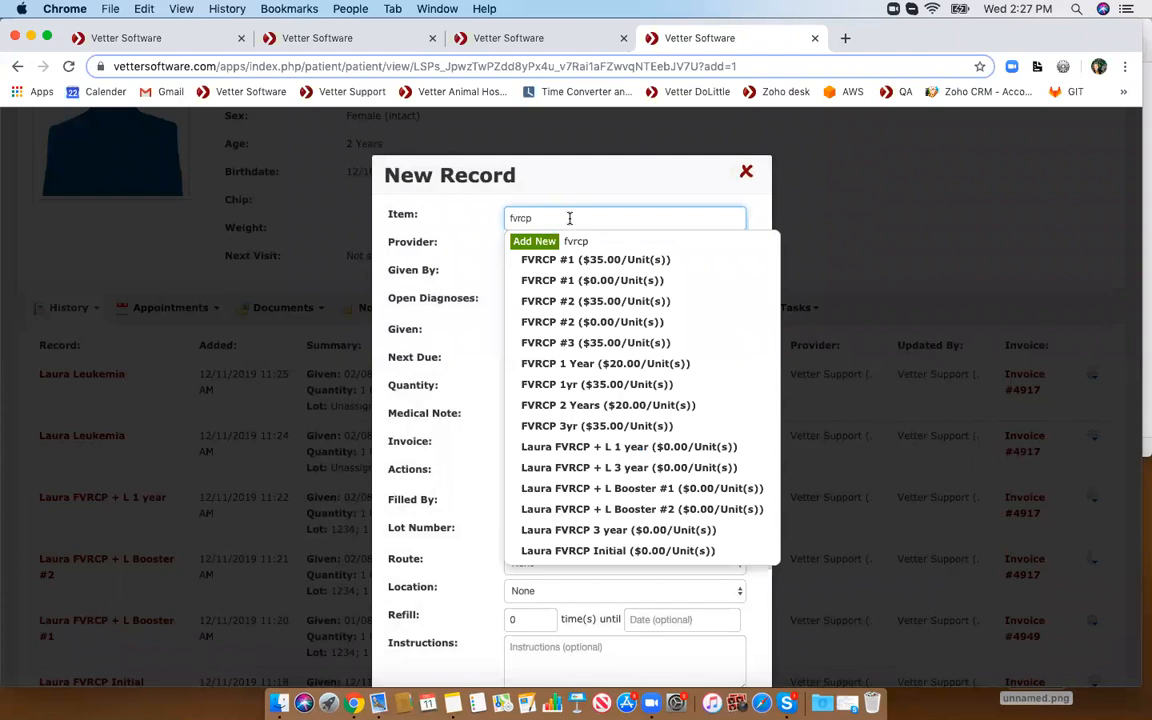
click(620, 467)
- Set the given date to 02/08/2024, save the record, and review the vaccine summary
click(552, 337)
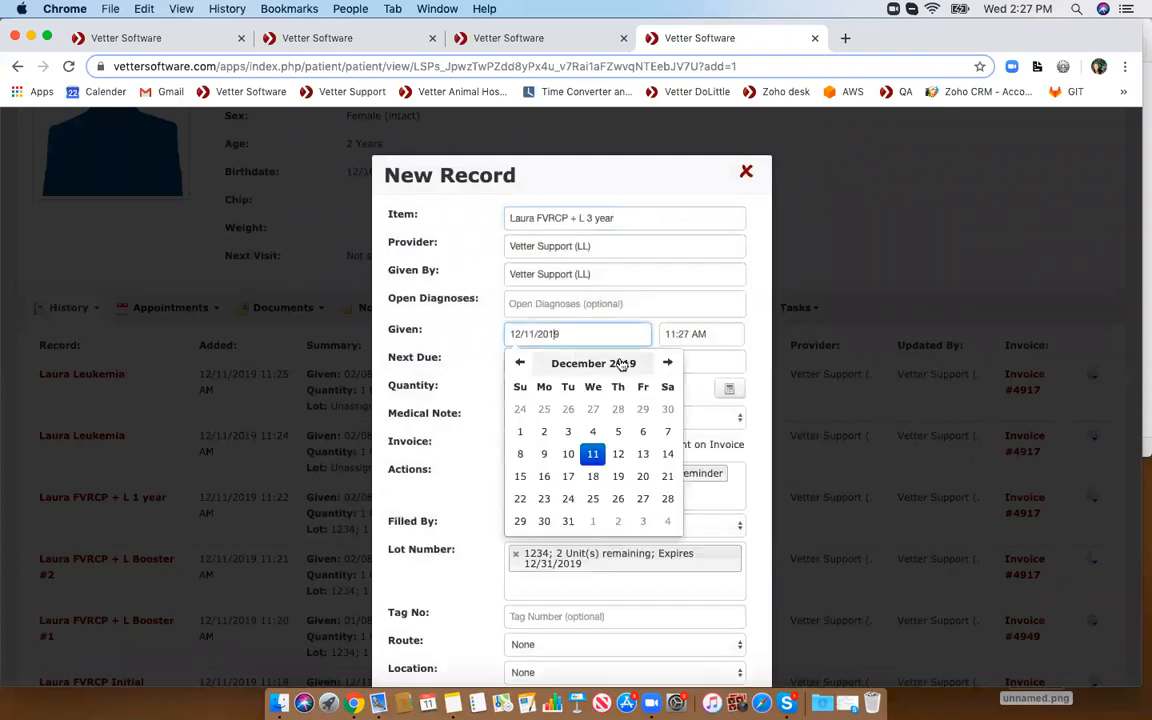
click(618, 364)
click(668, 364)
click(668, 366)
click(668, 366)
click(668, 366)
click(668, 366)
click(575, 403)
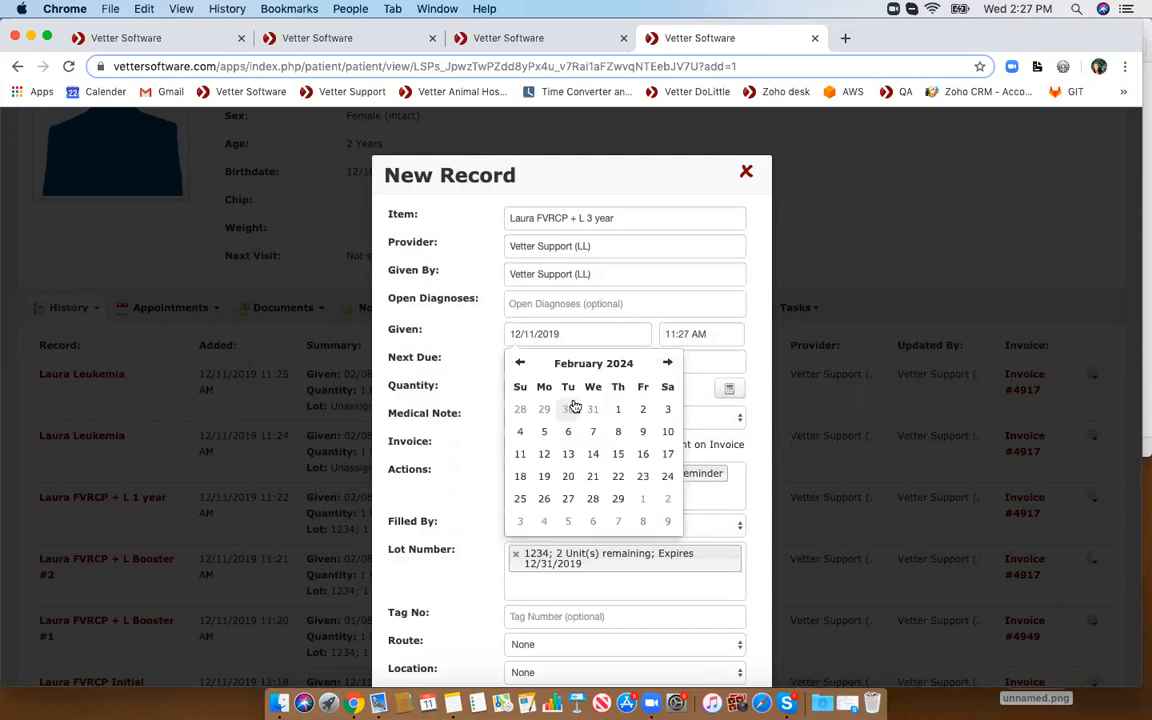
click(618, 431)
scroll(619, 431, down, 2)
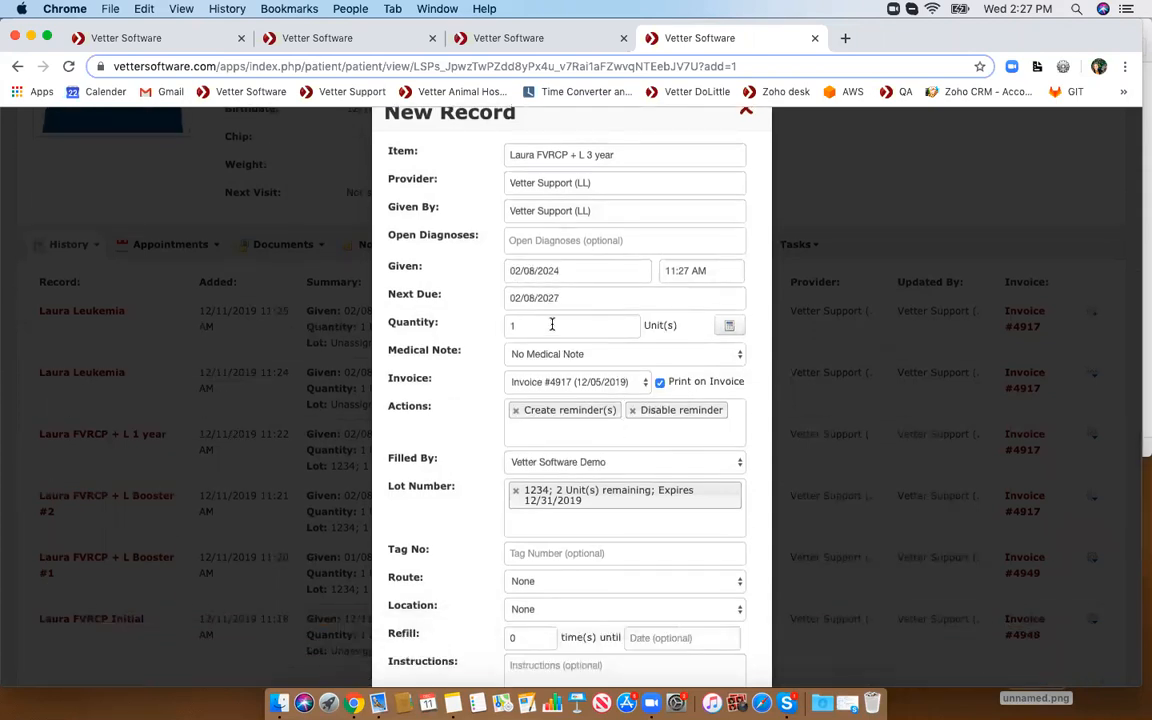
scroll(552, 325, down, 3)
scroll(548, 329, down, 3)
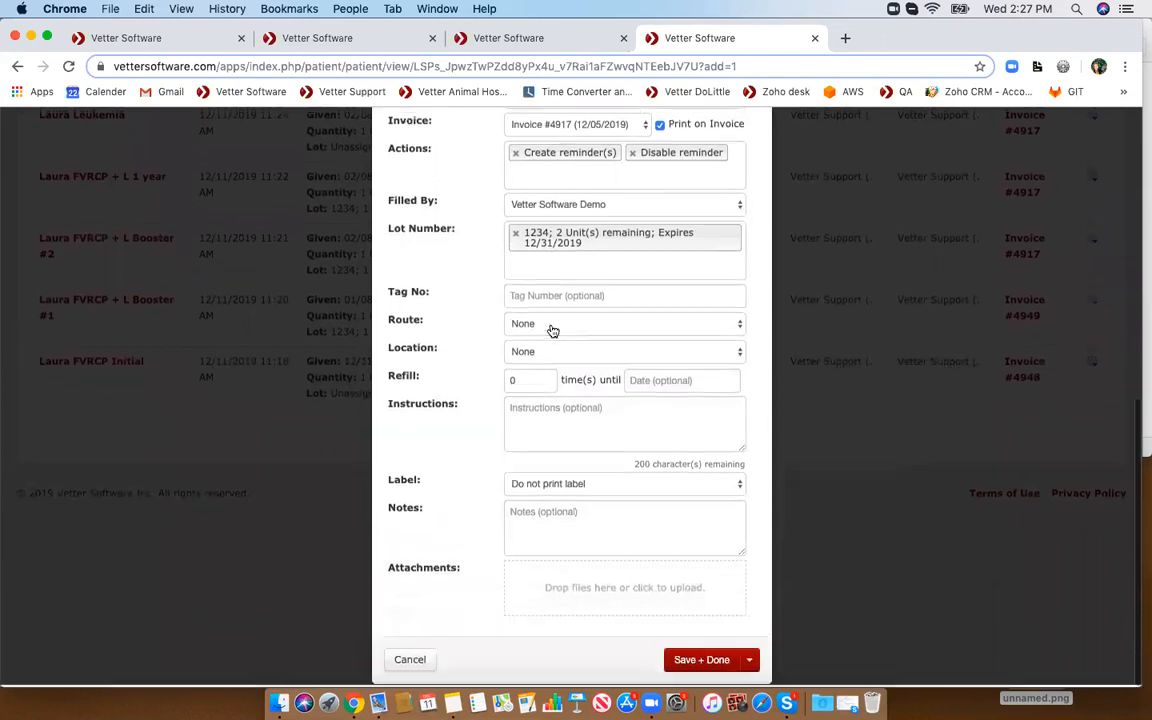
click(677, 662)
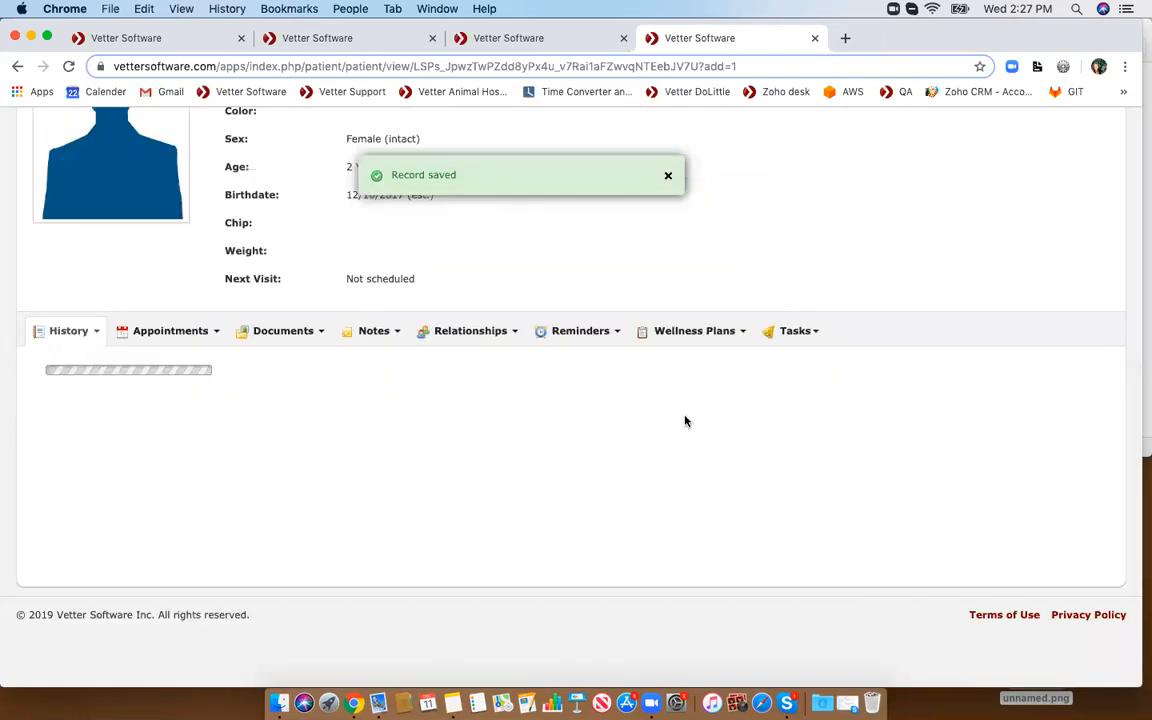
scroll(686, 421, up, 3)
scroll(686, 421, down, 1)
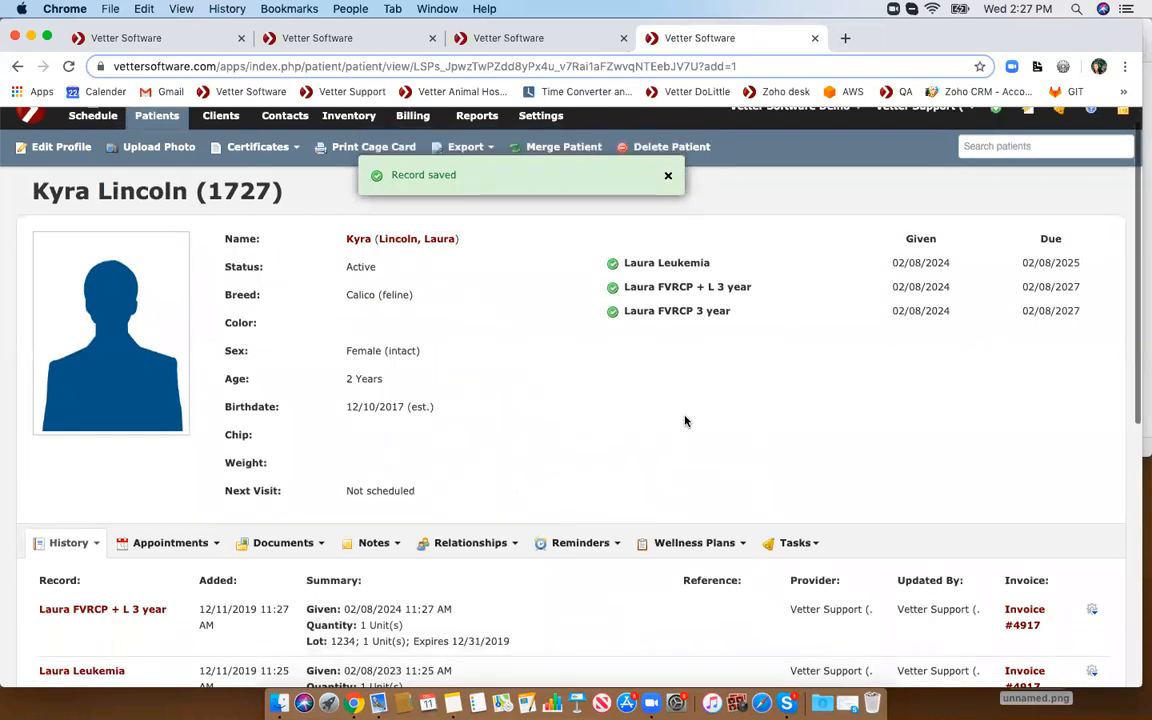
scroll(686, 421, down, 1)
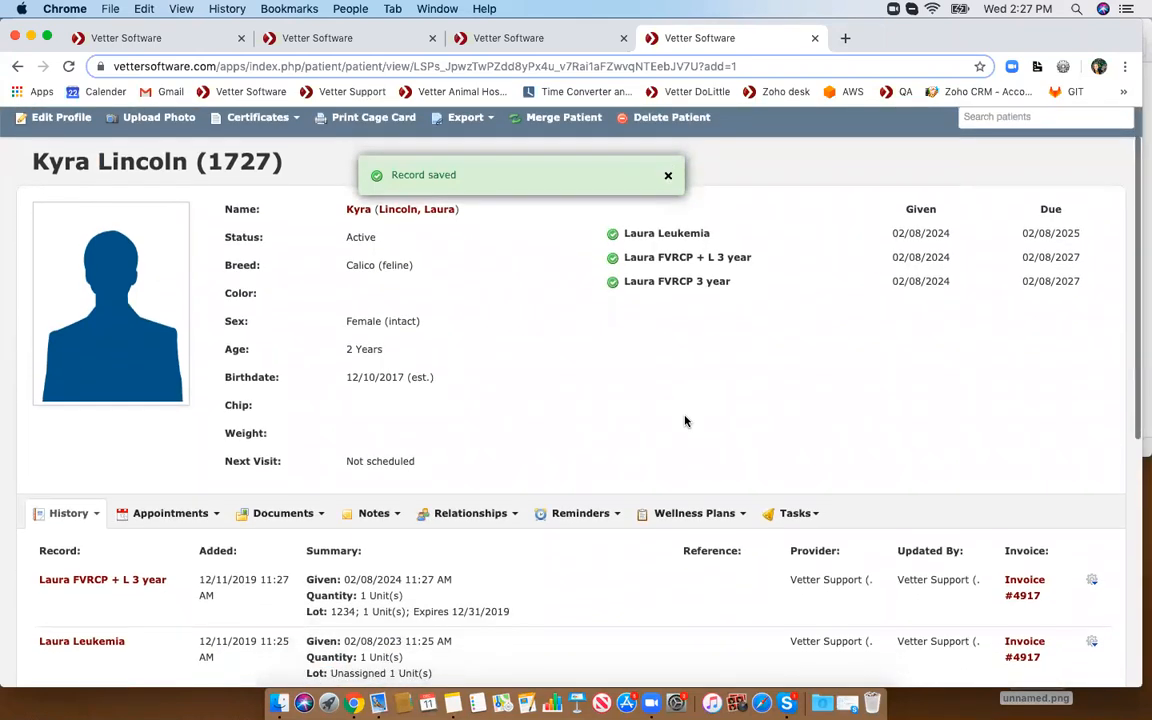
- Open the patient's reminders list and complete the Laura FVRCP + L 3 year reminder
click(577, 513)
click(560, 551)
scroll(560, 555, down, 1)
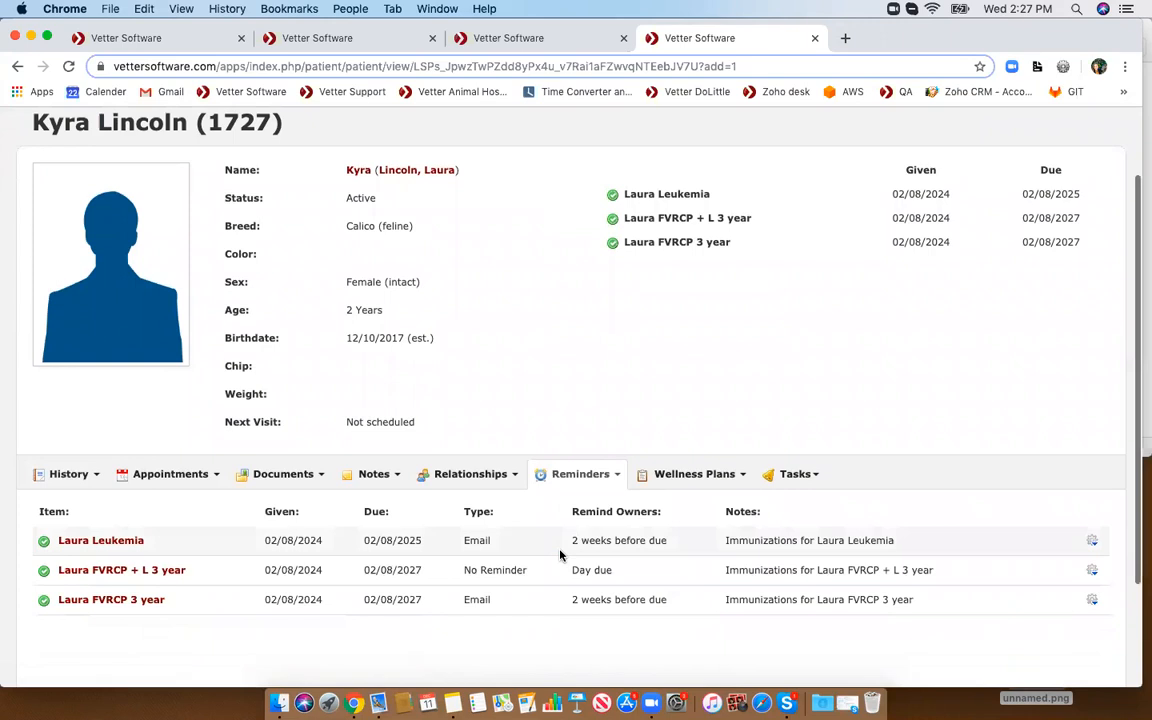
scroll(560, 555, down, 1)
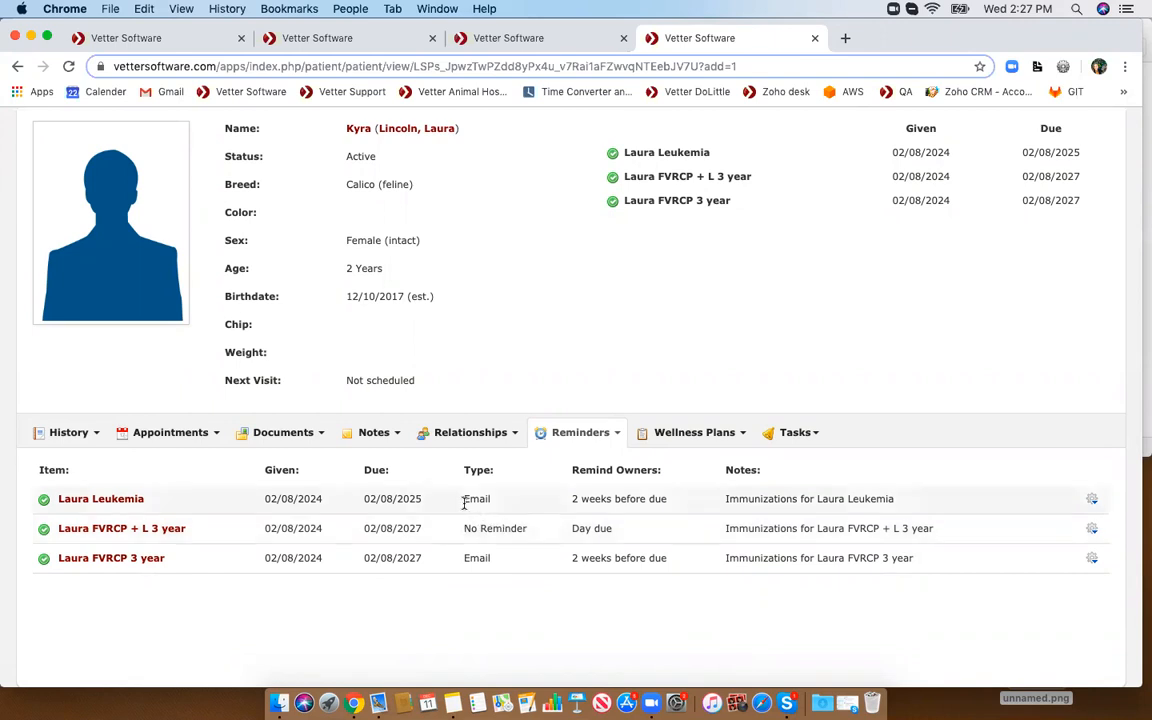
click(1092, 528)
click(1063, 546)
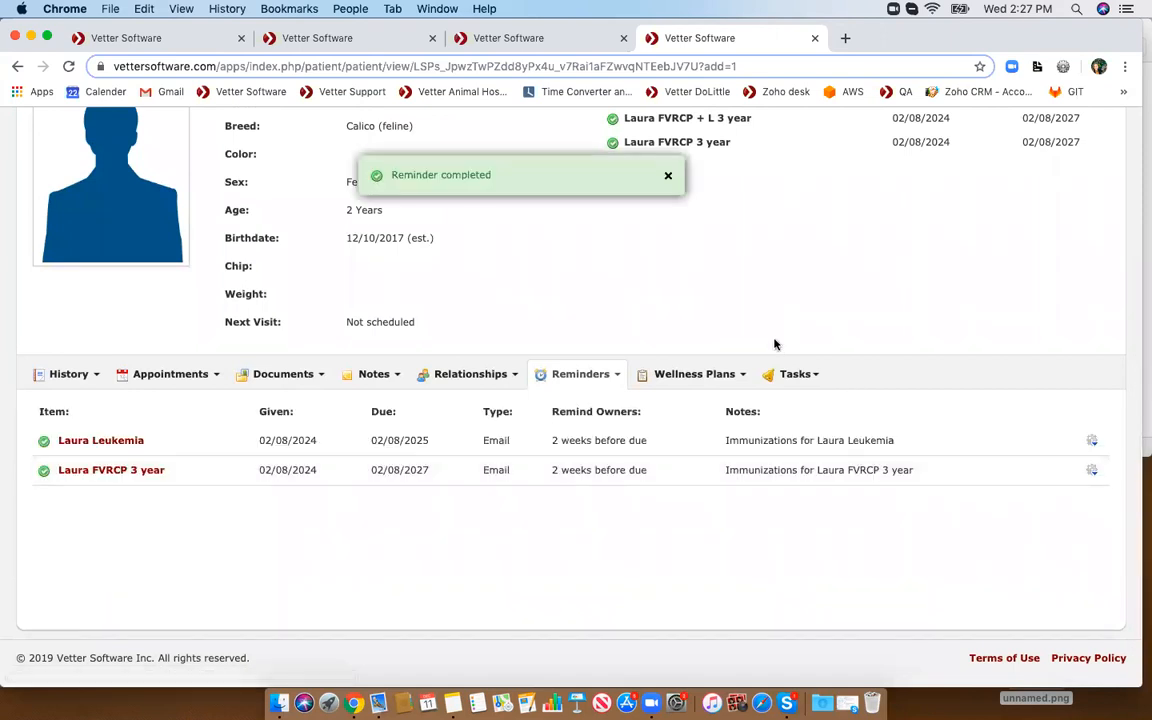
click(668, 176)
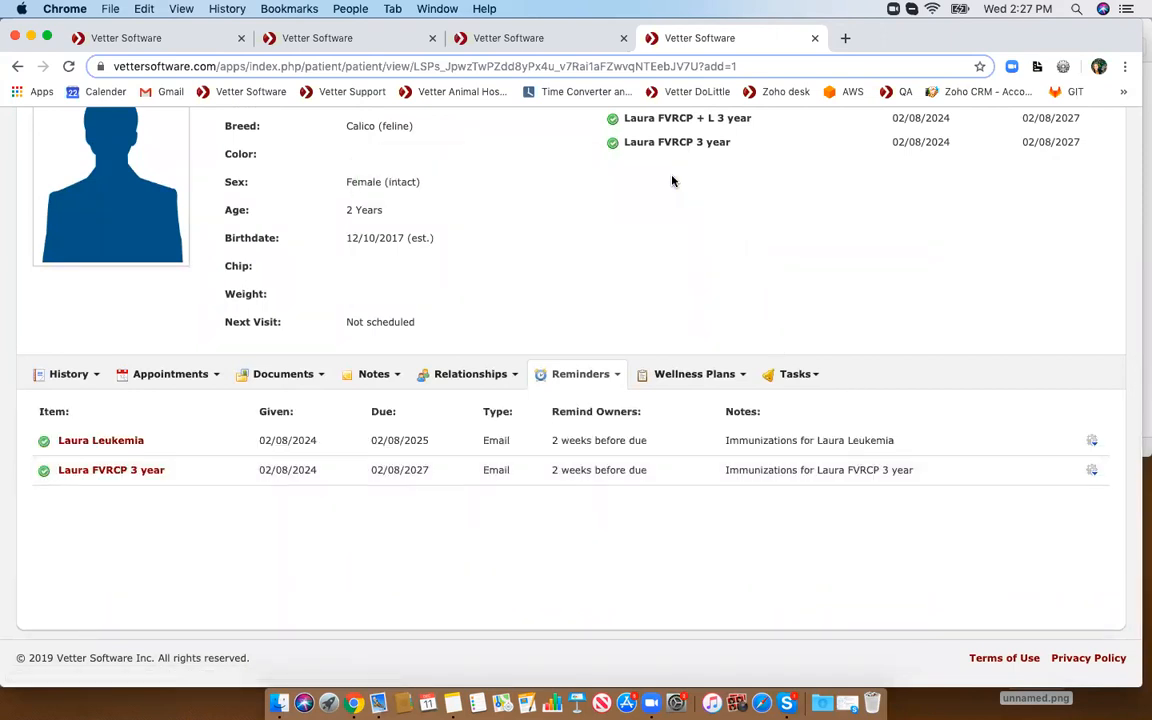
- Reload the patient page and reopen the patient's reminders list
scroll(651, 275, up, 5)
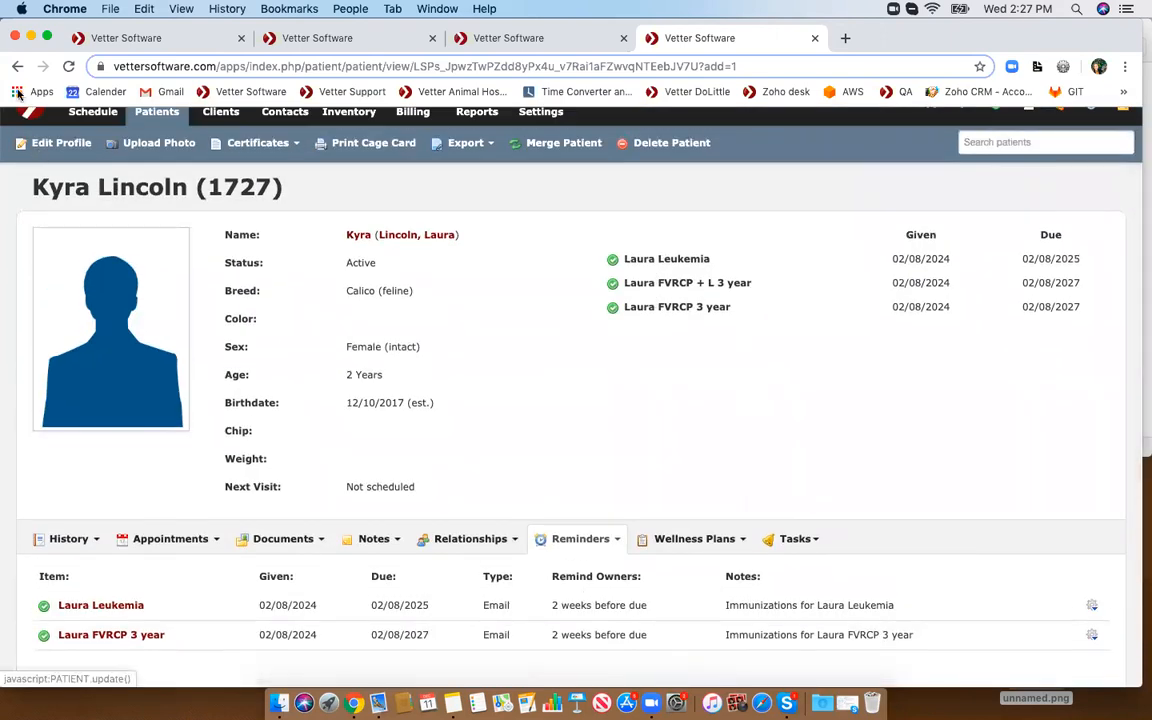
click(68, 66)
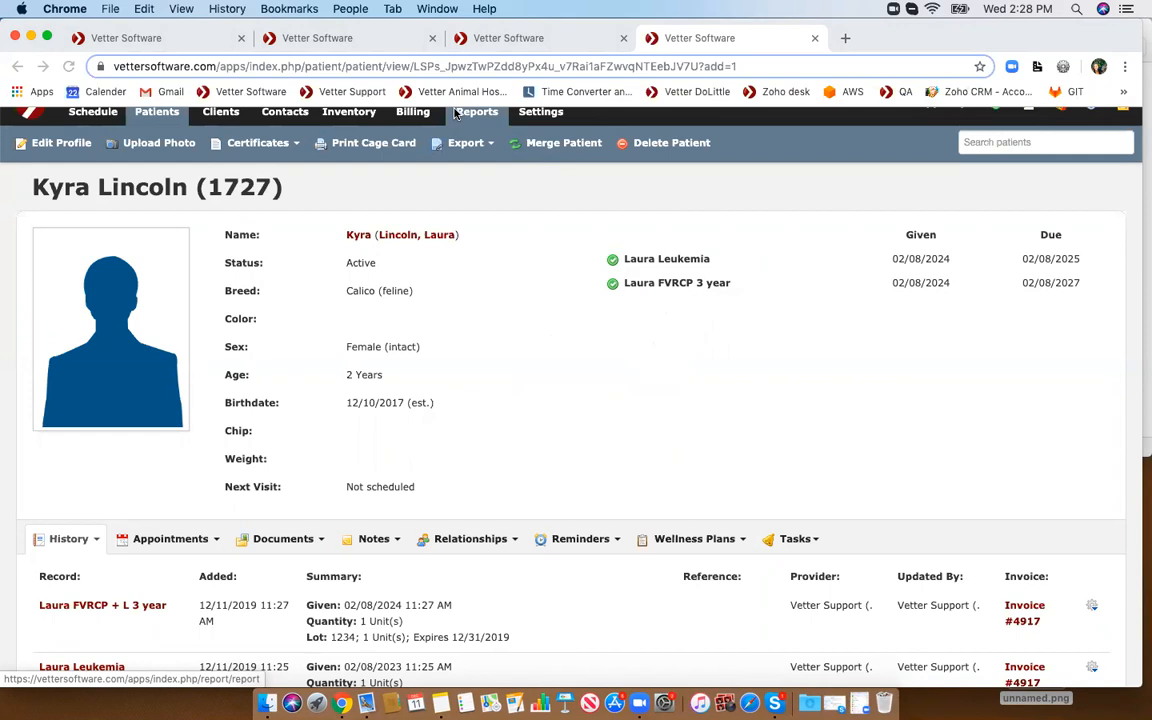
scroll(453, 262, up, 1)
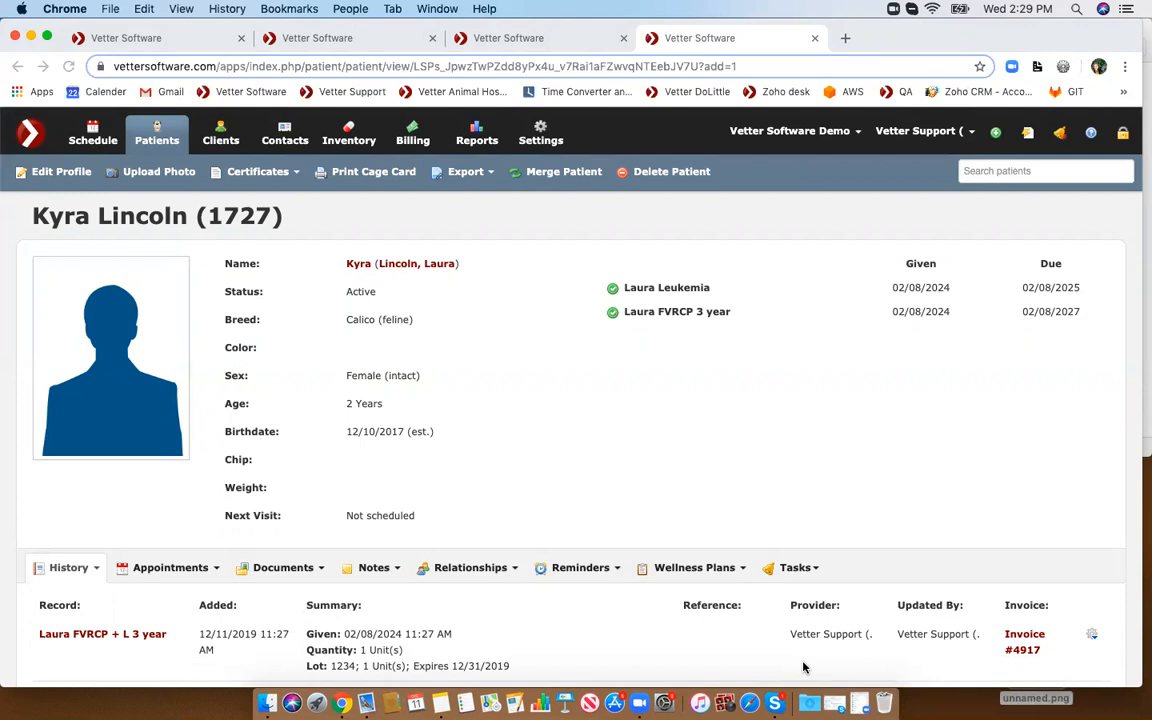
scroll(625, 548, down, 2)
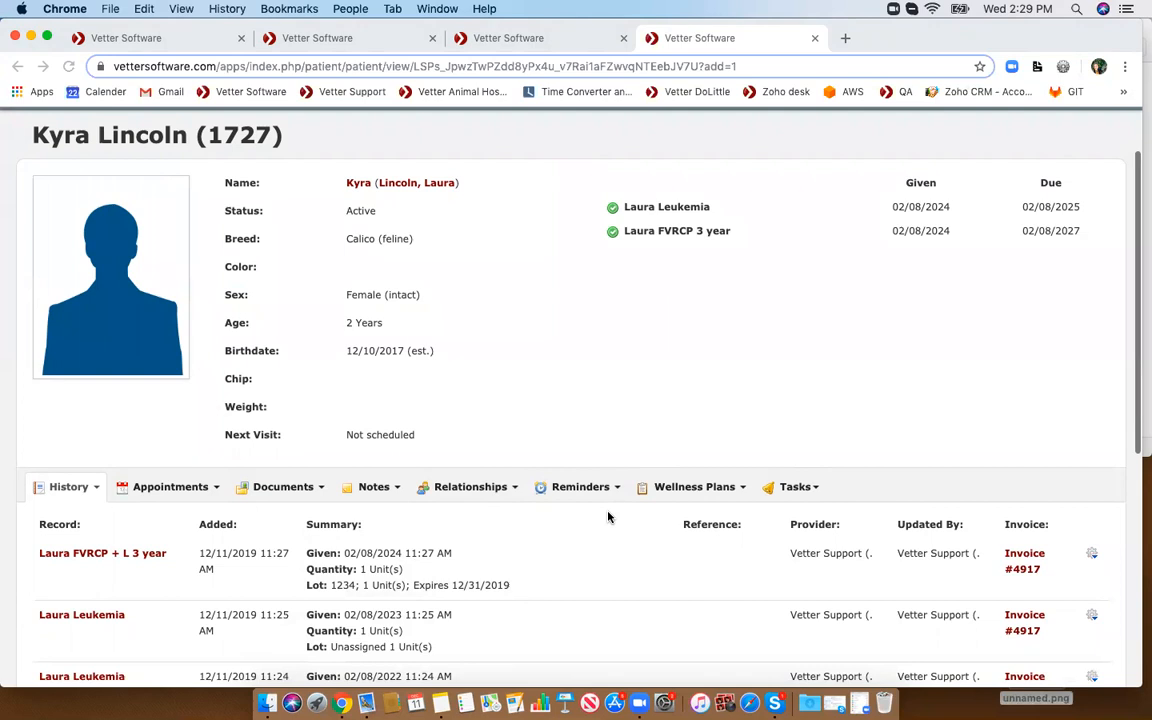
scroll(585, 478, down, 1)
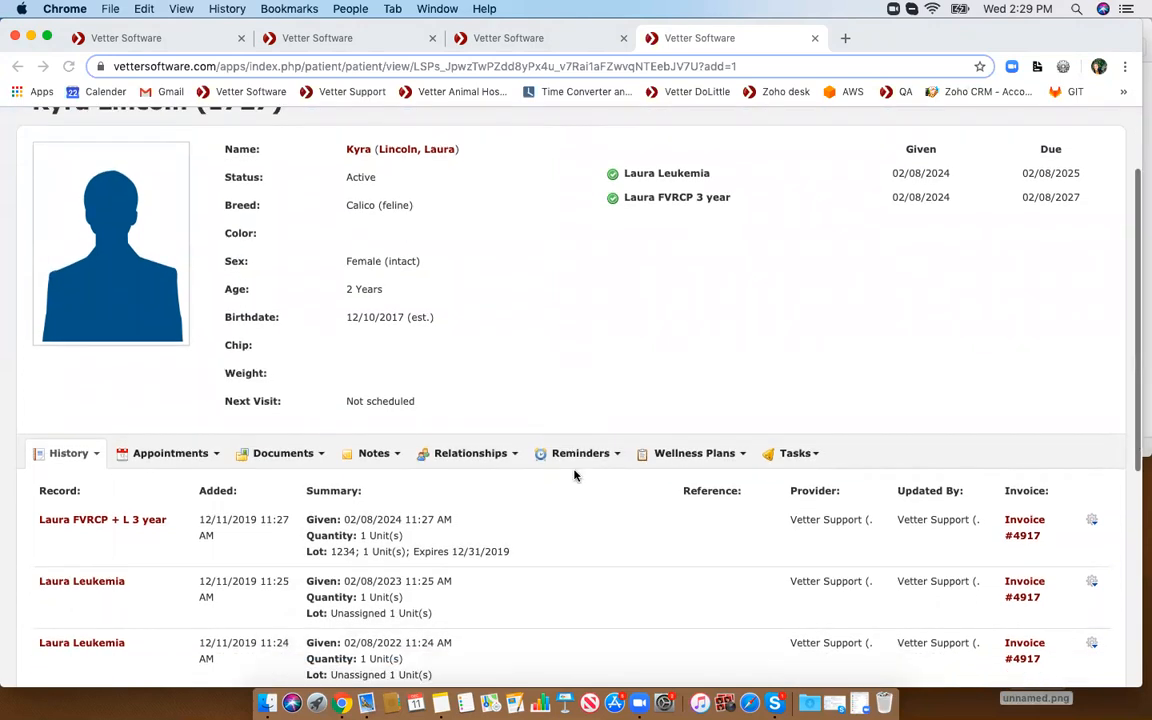
click(570, 453)
click(562, 487)
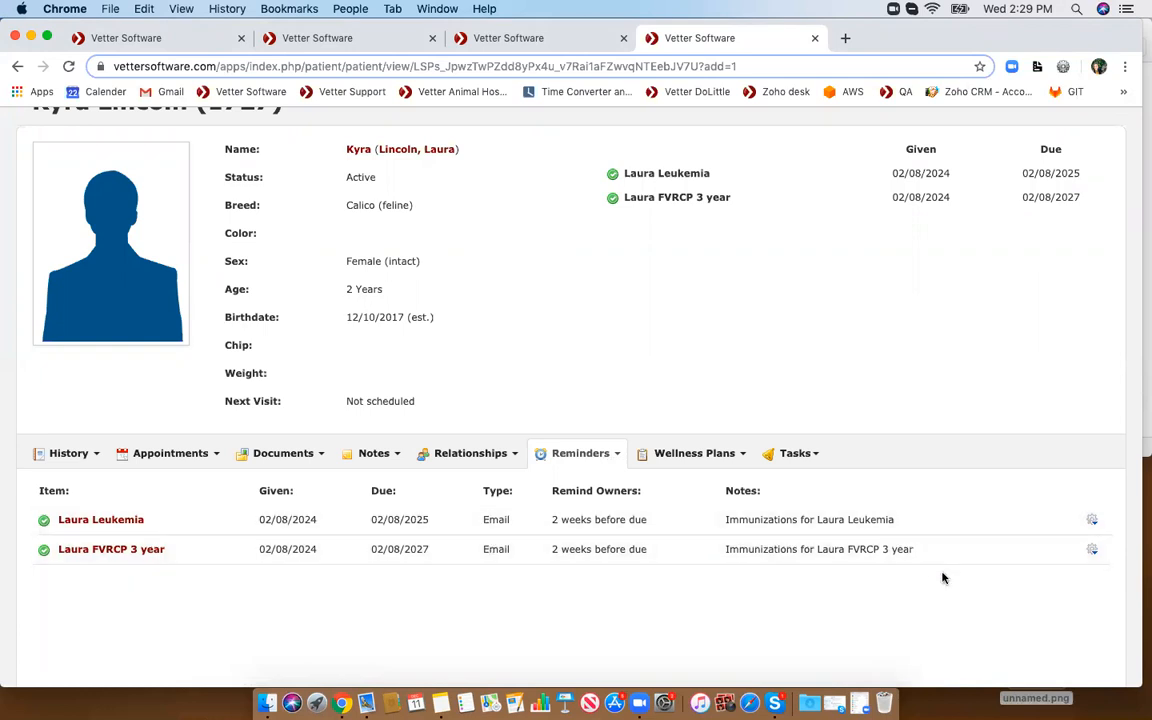
- Open the Laura Leukemia reminder's action menu to review its options, then close it without choosing one
click(1092, 519)
scroll(1030, 572, down, 1)
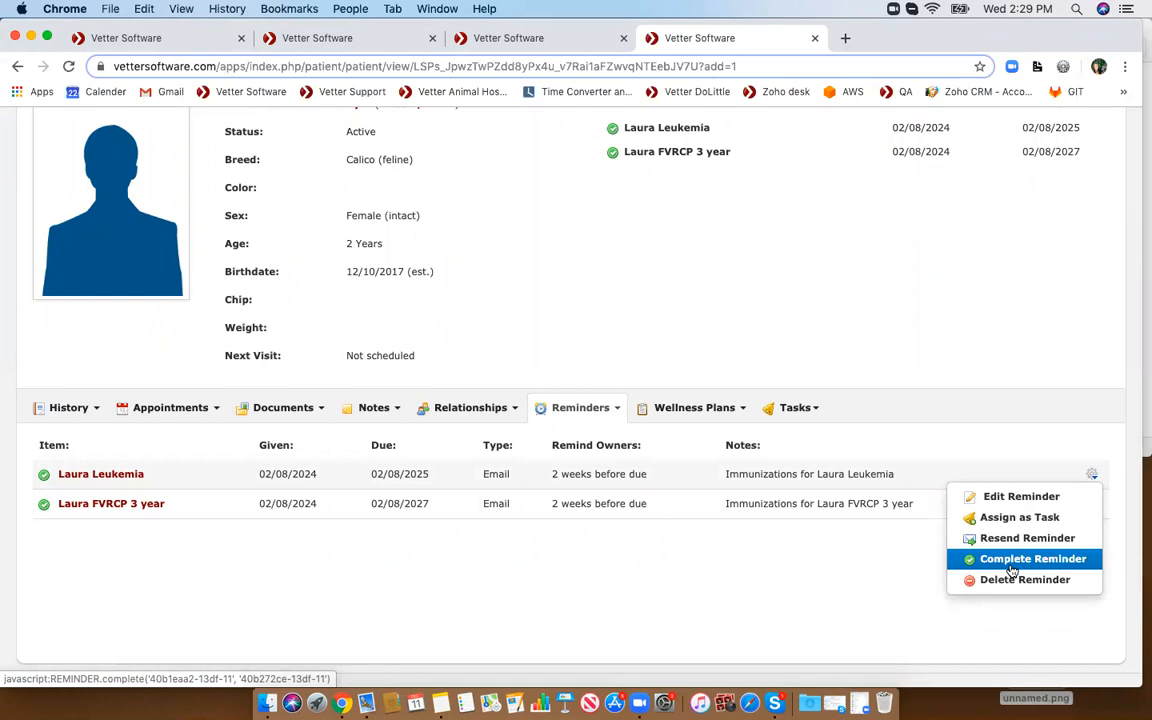
click(1010, 435)
scroll(1010, 435, up, 4)
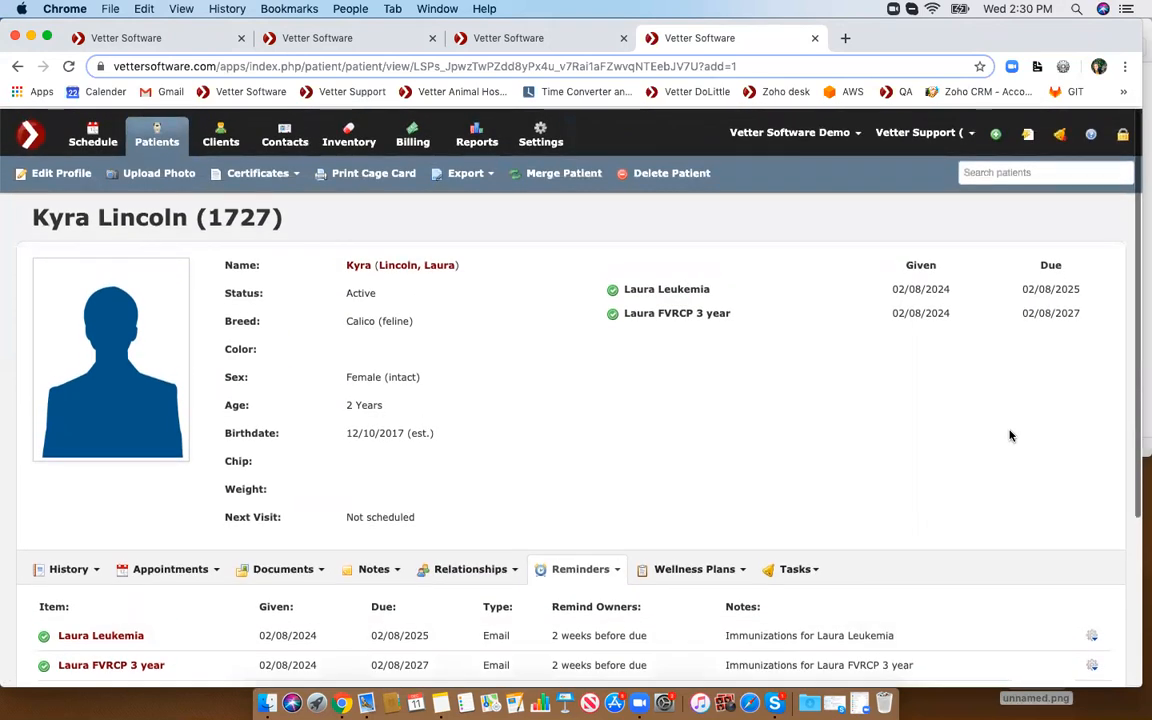
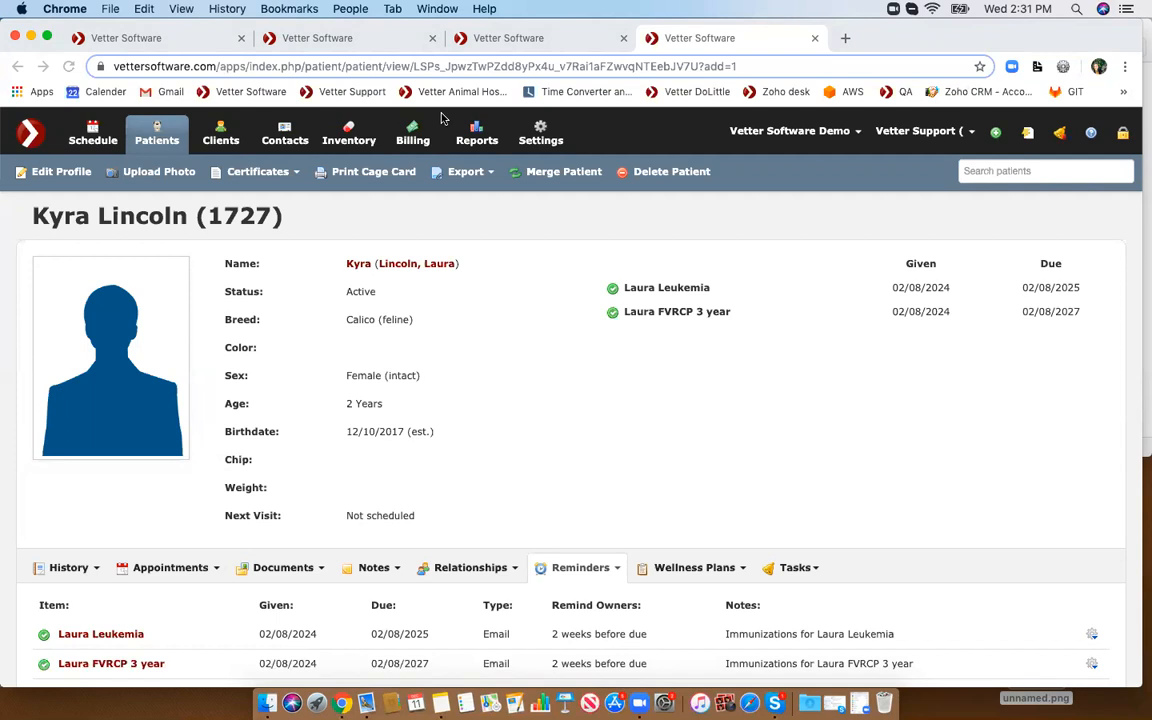
- Open the Inventory Summary report from the inventory reports and review the items' balances
click(480, 137)
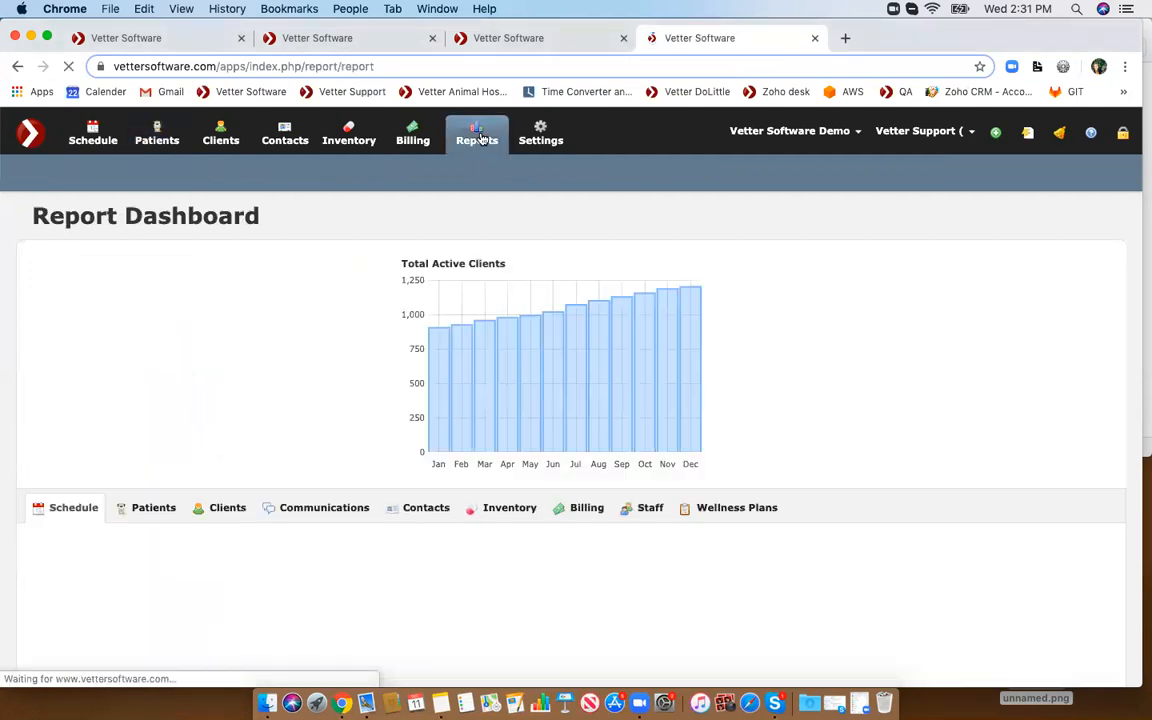
click(498, 510)
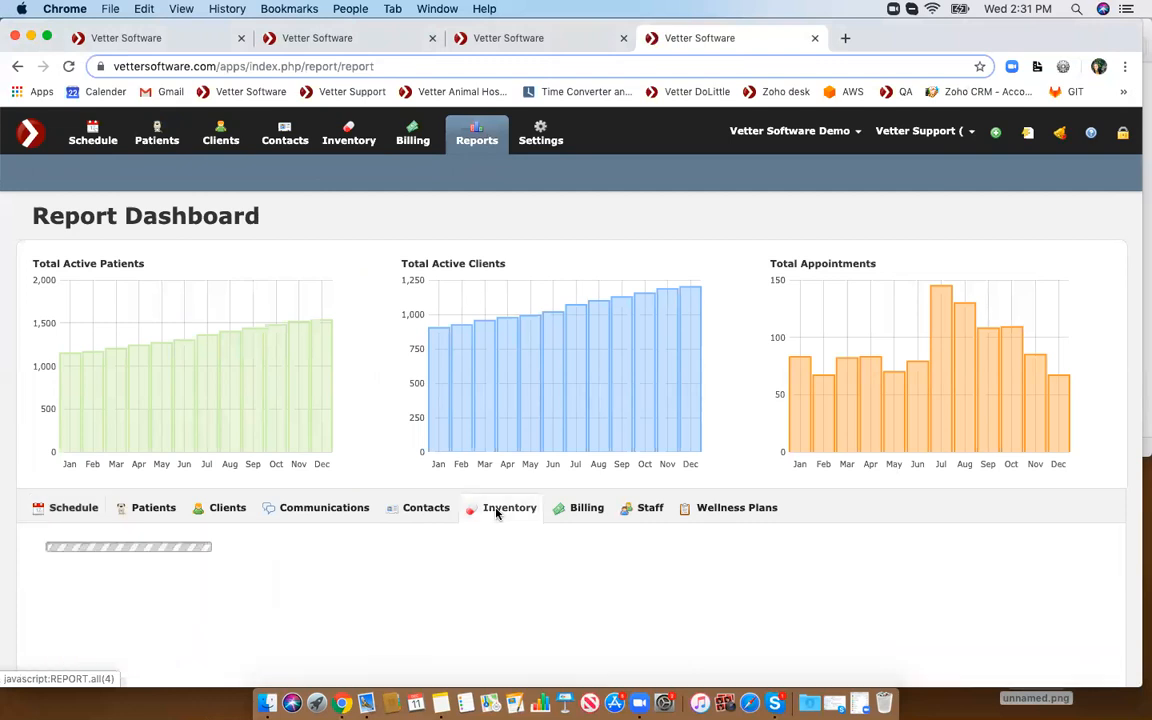
scroll(185, 492, down, 2)
scroll(185, 492, down, 1)
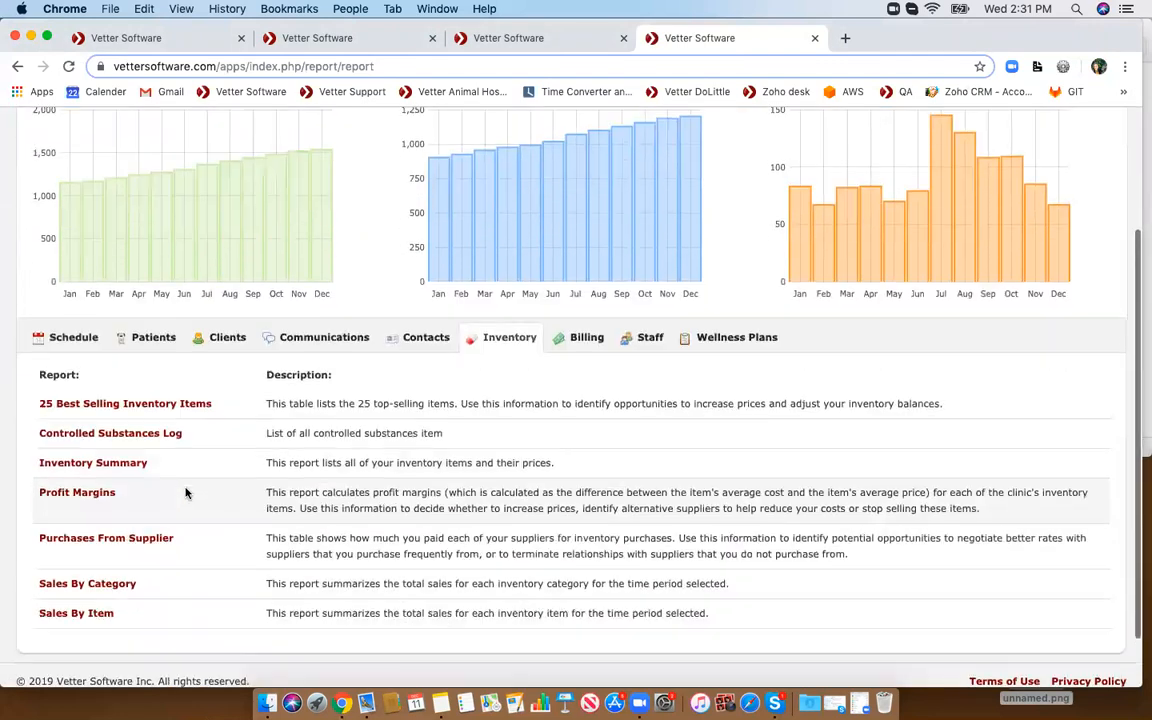
click(84, 468)
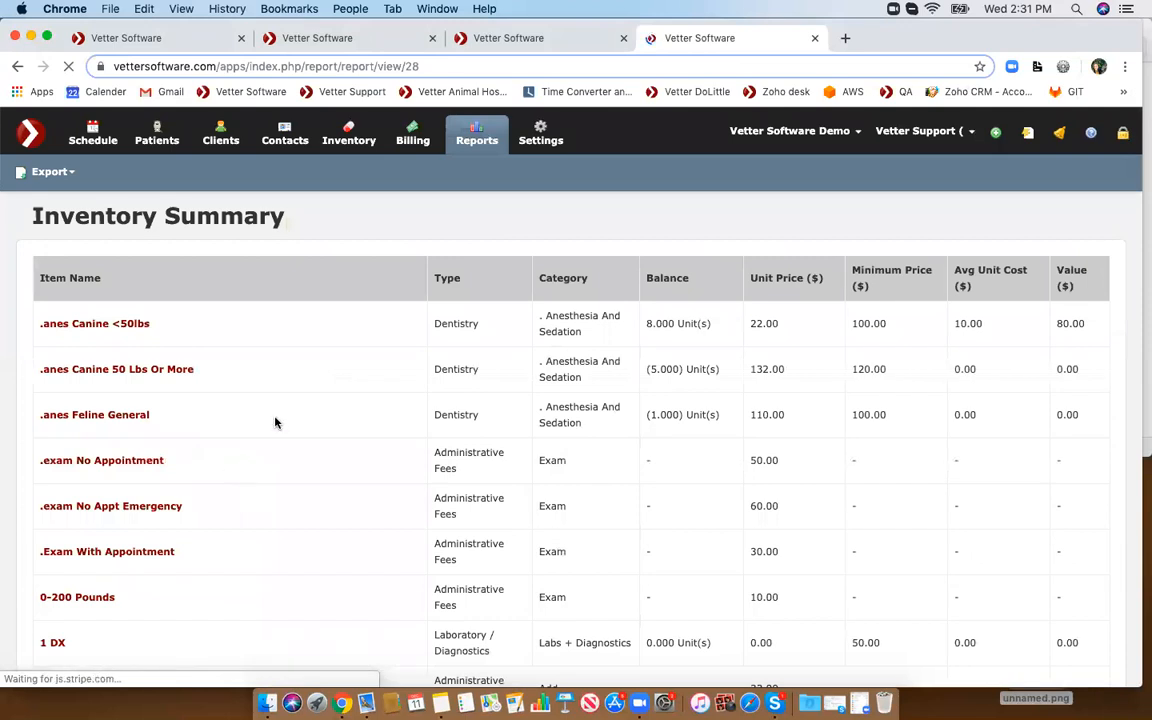
drag(647, 323, 714, 325)
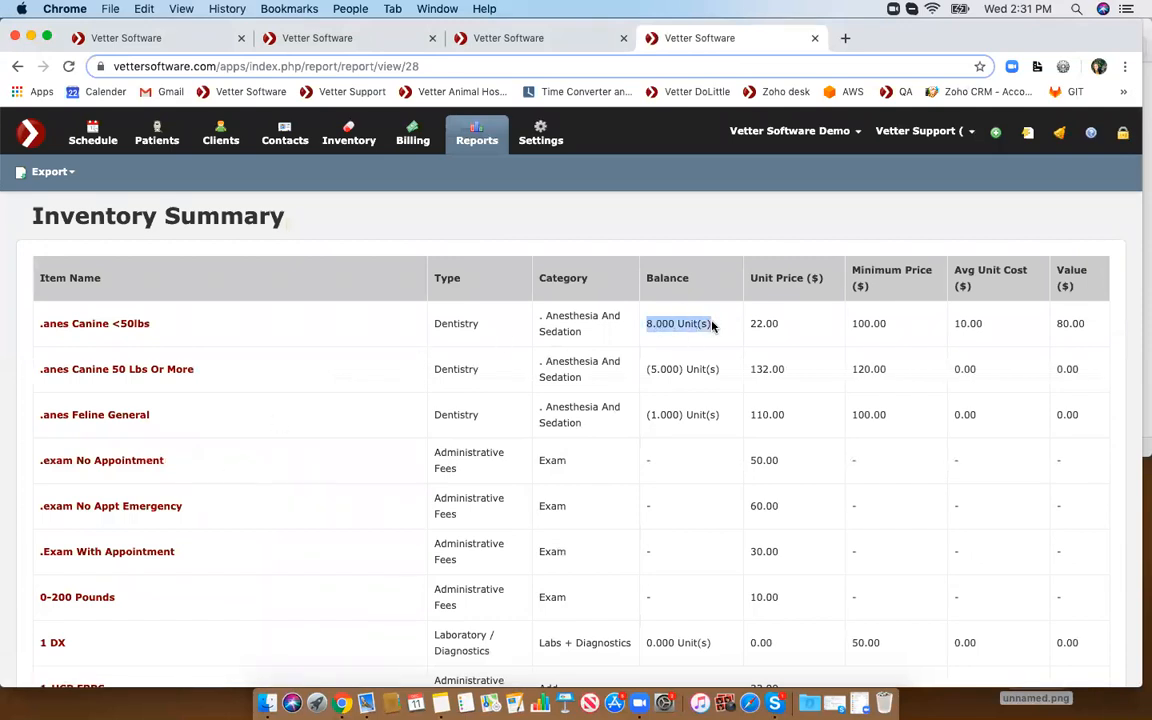
scroll(713, 326, down, 1)
scroll(713, 326, up, 1)
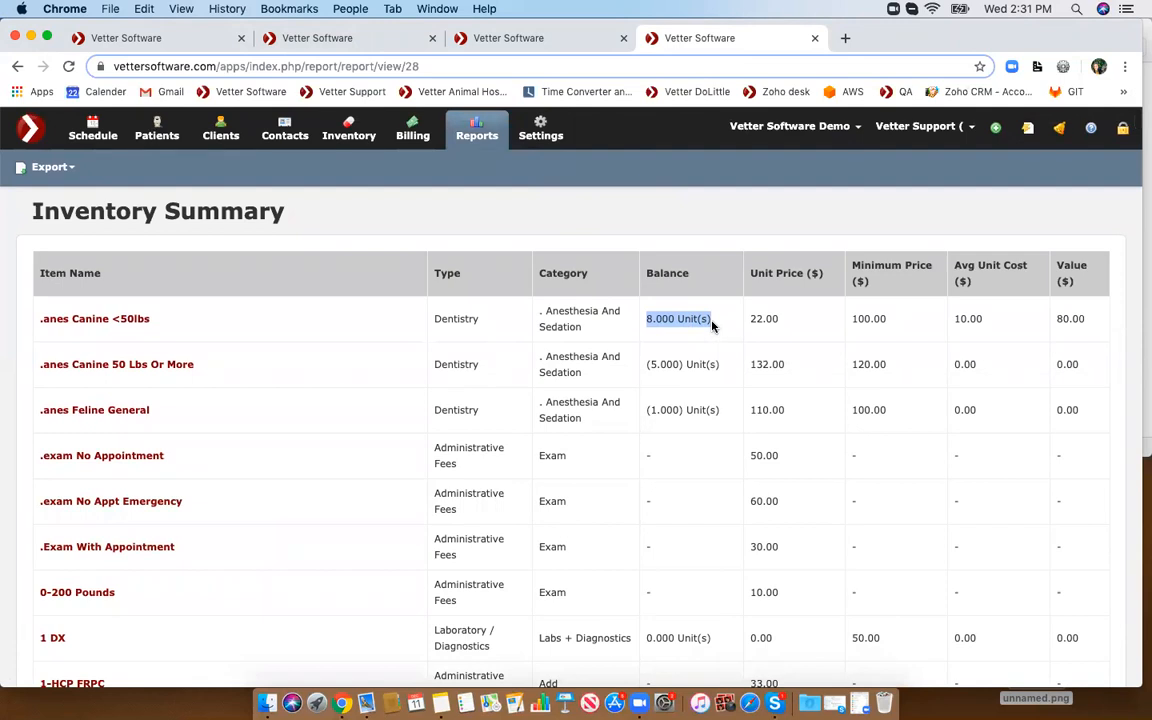
scroll(712, 323, down, 15)
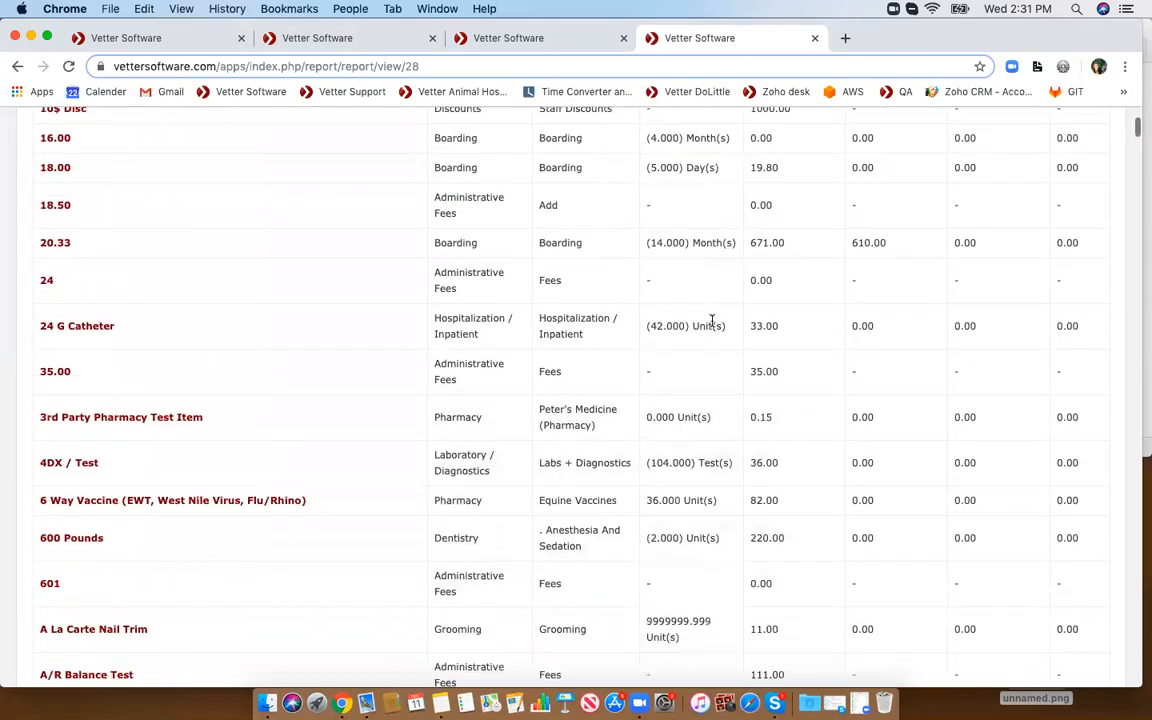
scroll(712, 326, up, 15)
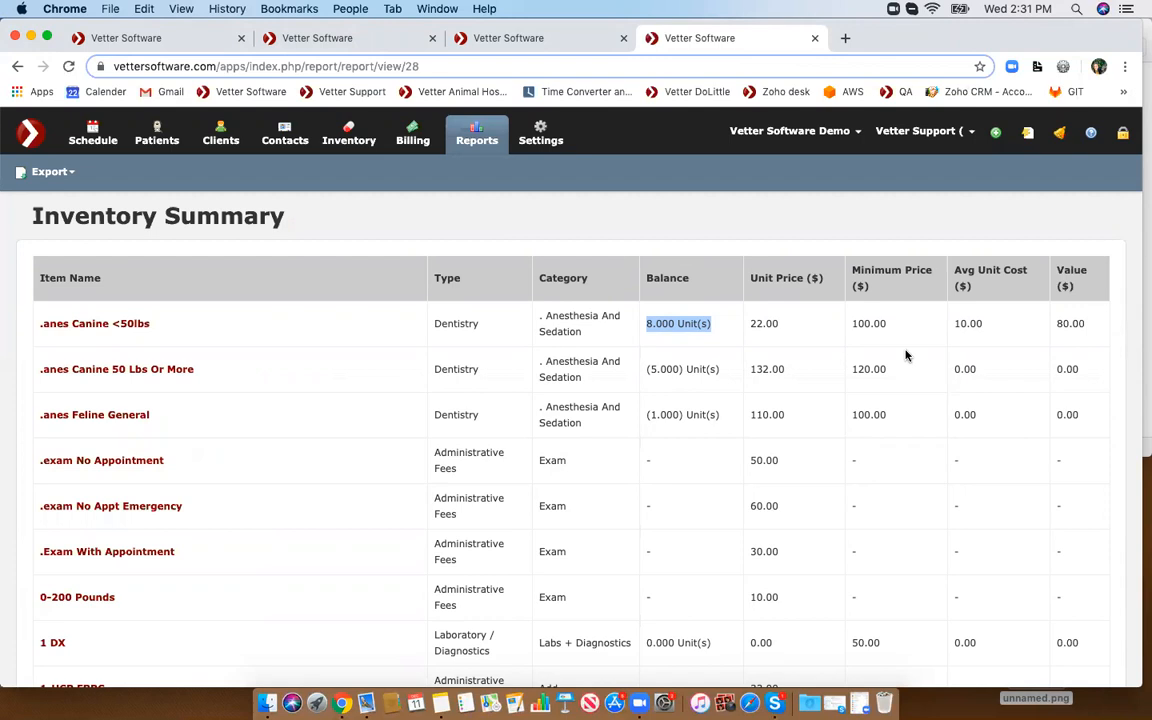
- Switch to the Laura FVRCP + L Stock item and view its purchases
click(527, 40)
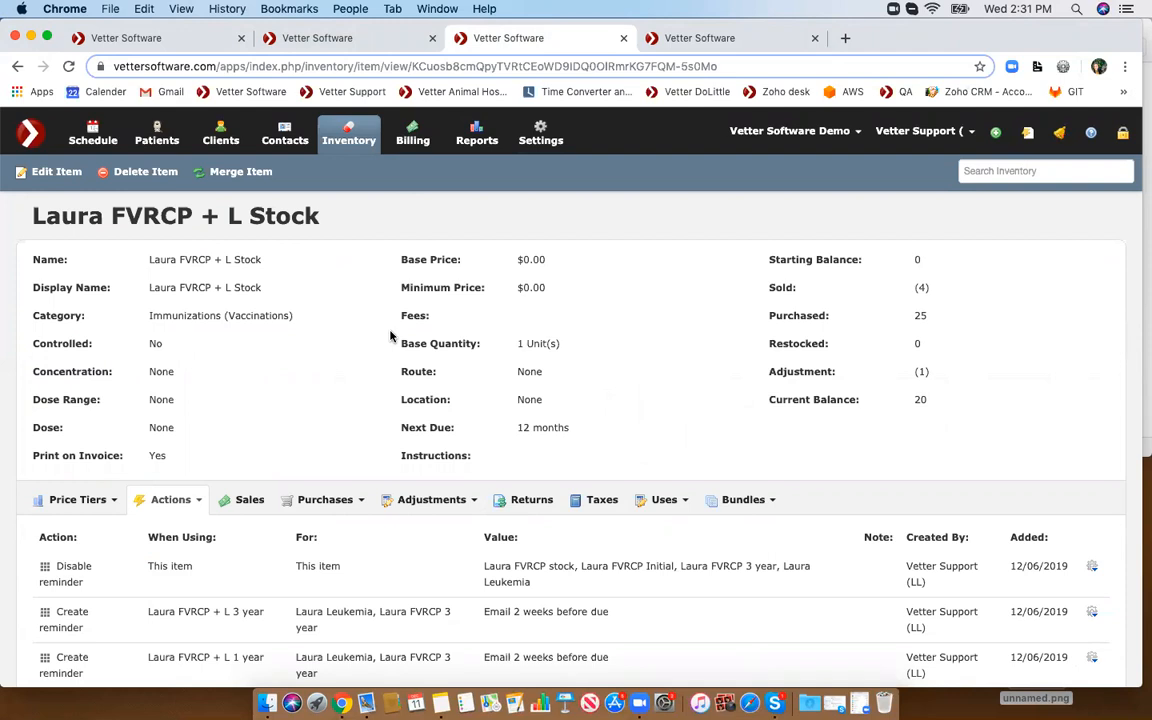
click(318, 499)
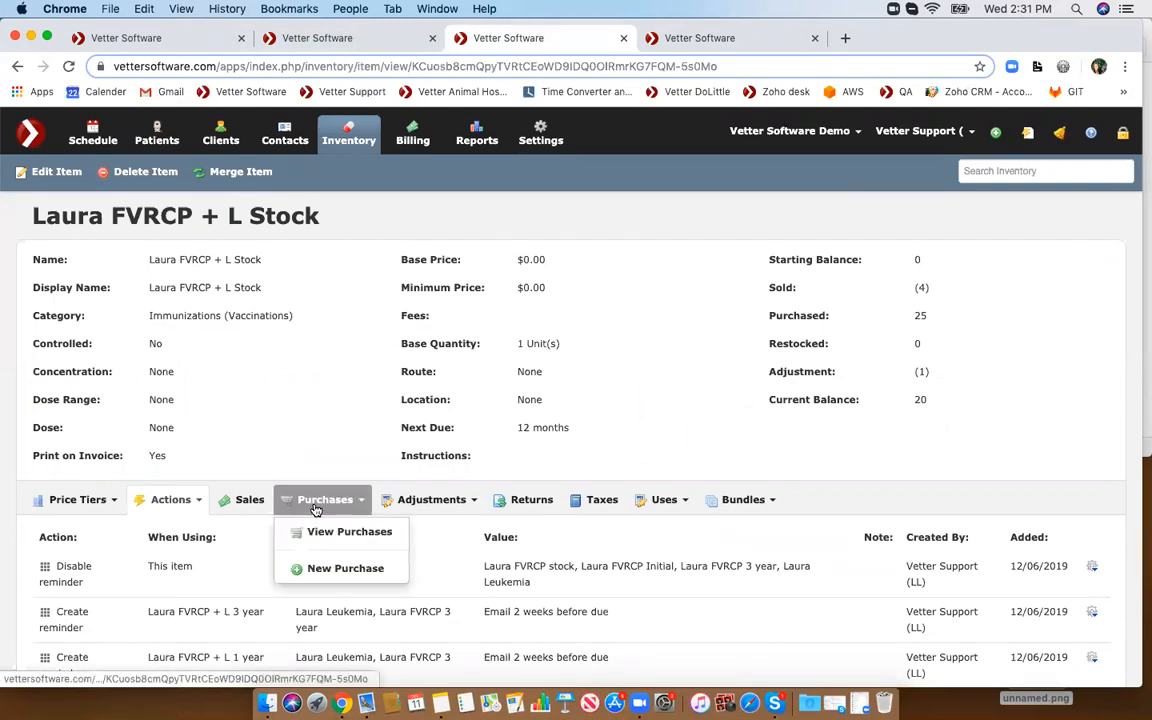
scroll(316, 510, down, 1)
scroll(316, 510, down, 1)
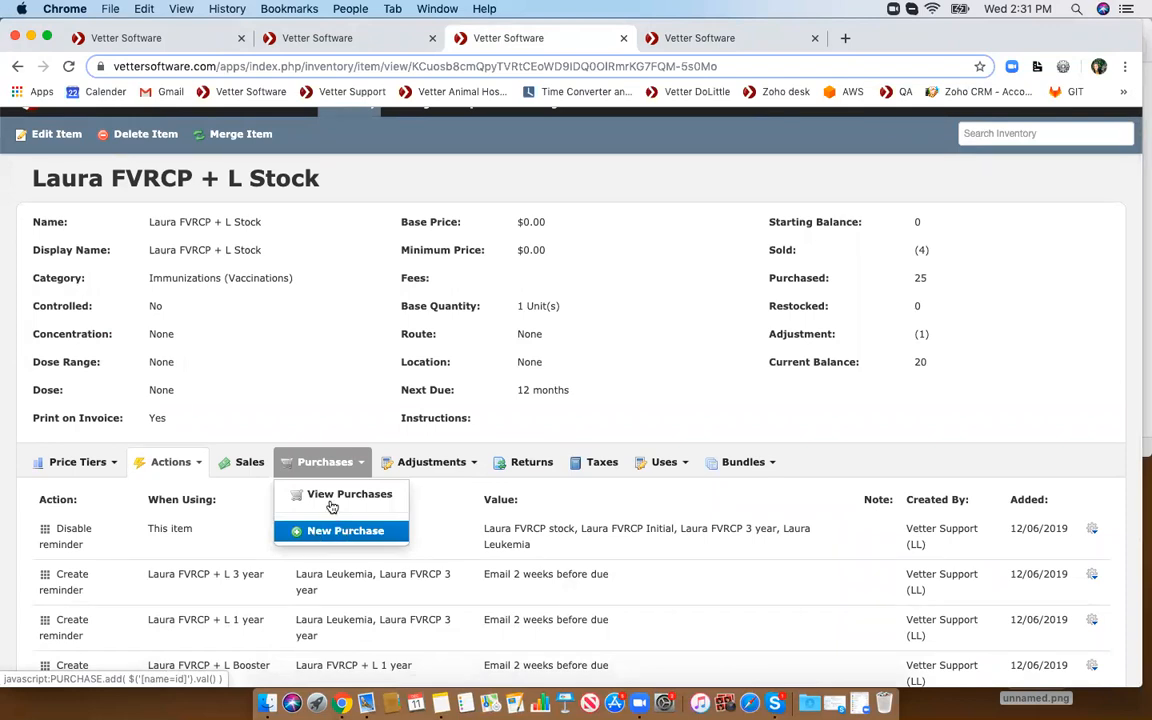
click(329, 496)
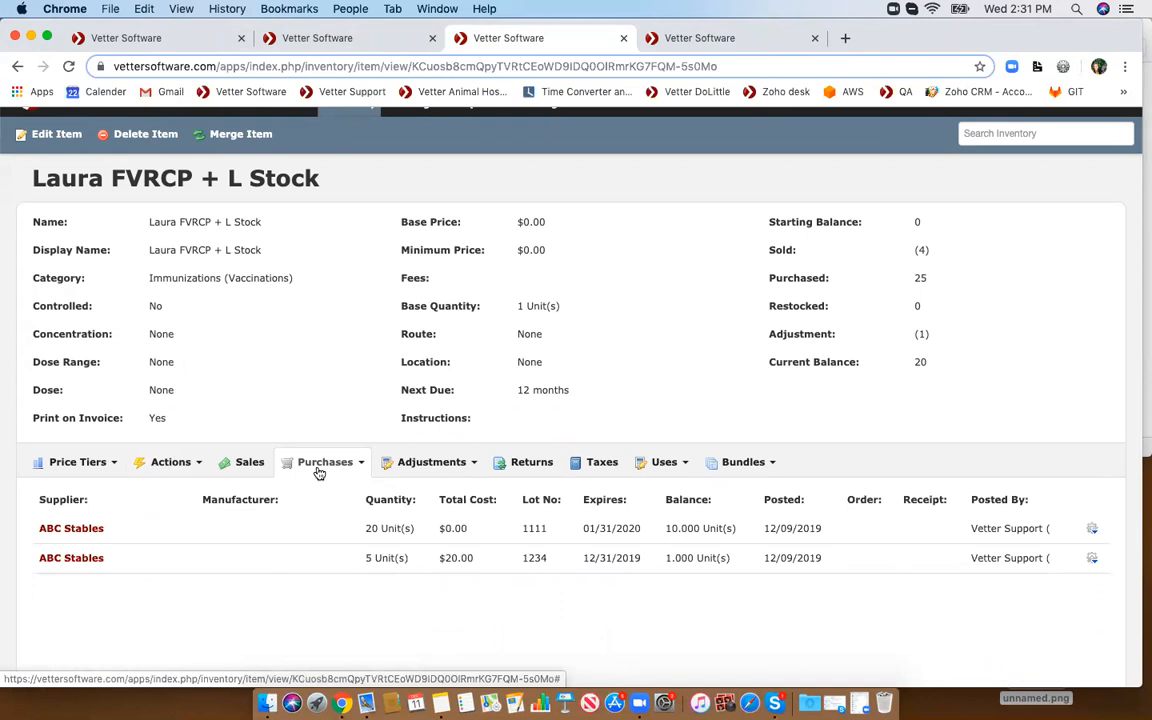
- Start a new purchase for the item and browse the supplier list
click(320, 468)
click(342, 536)
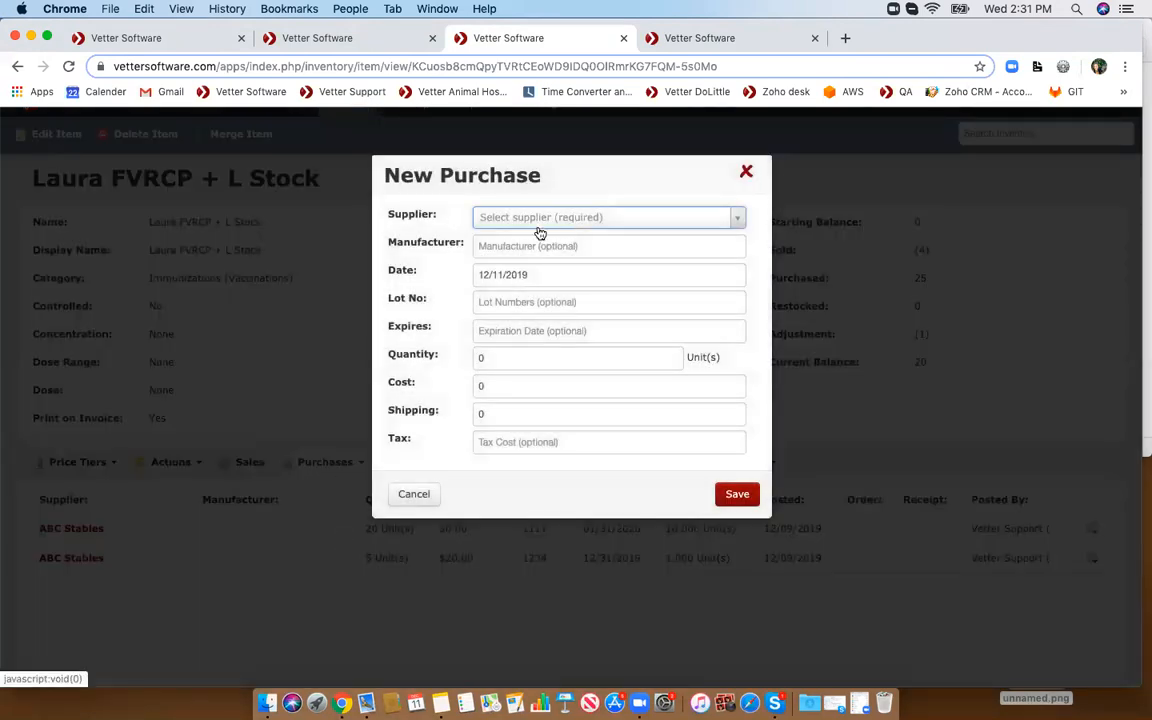
click(538, 226)
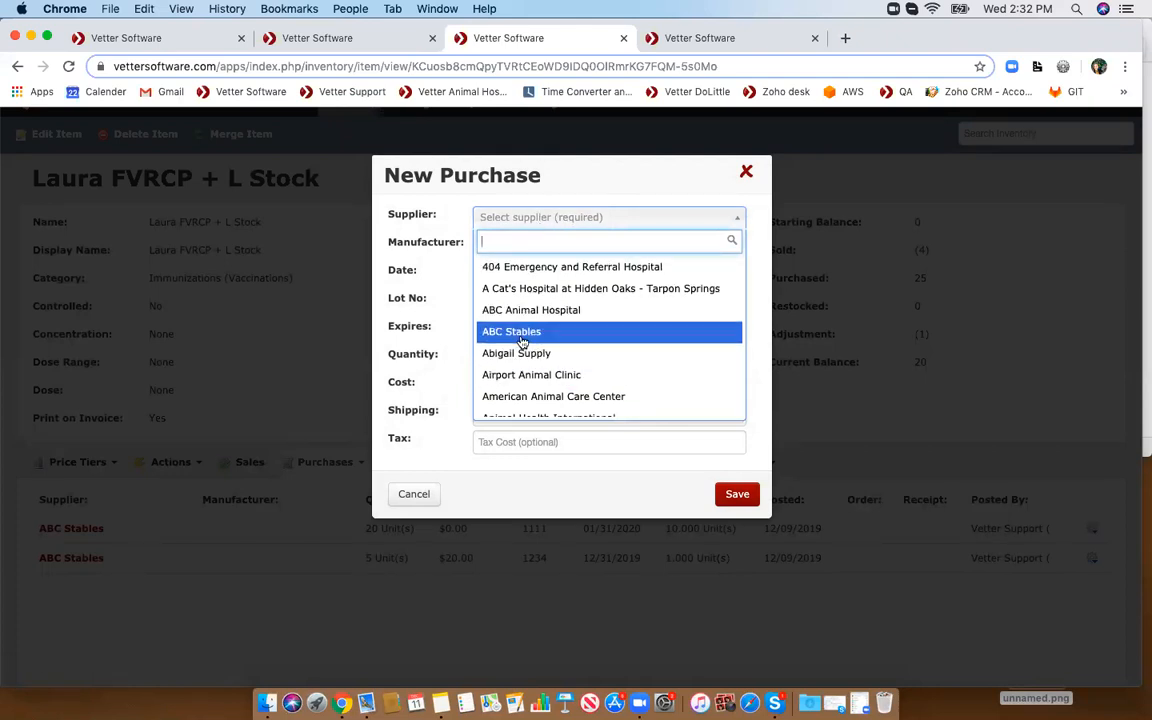
scroll(527, 352, down, 3)
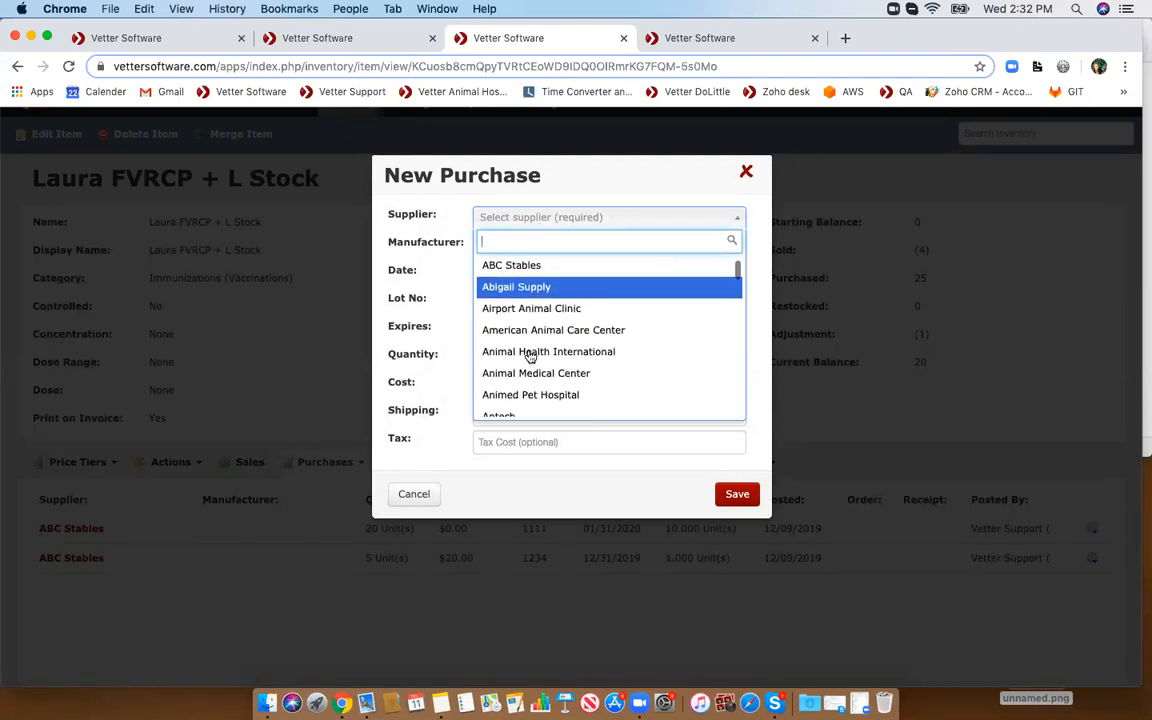
scroll(525, 340, down, 1)
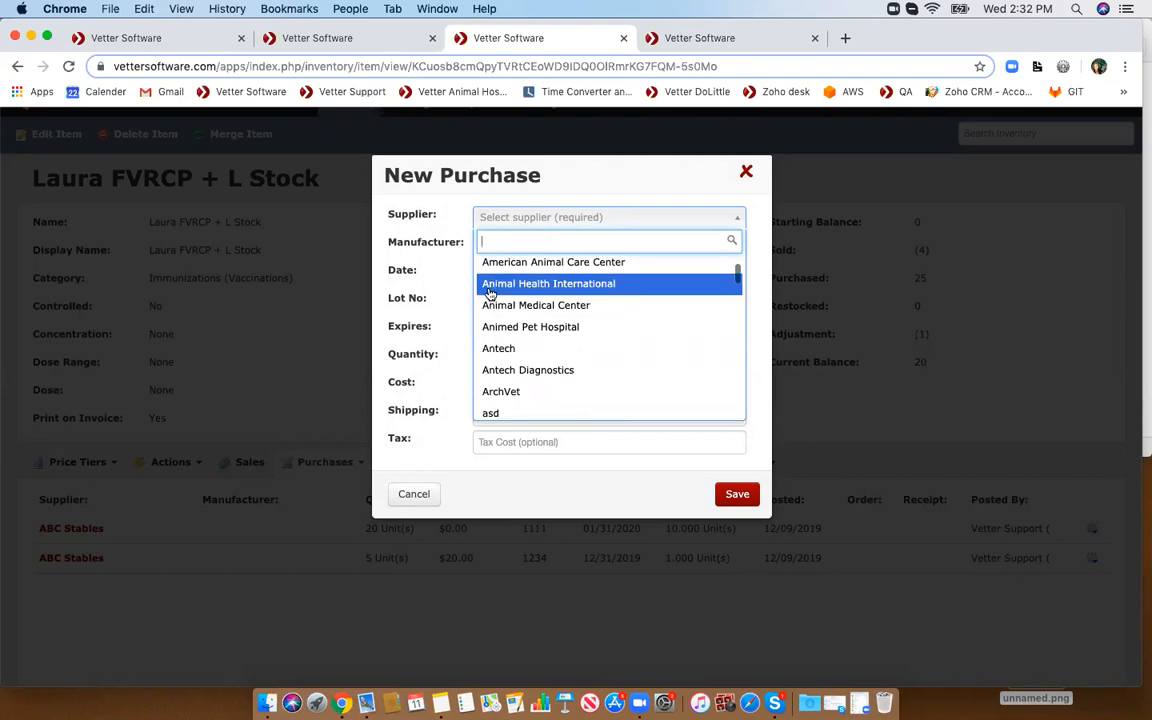
scroll(490, 300, up, 3)
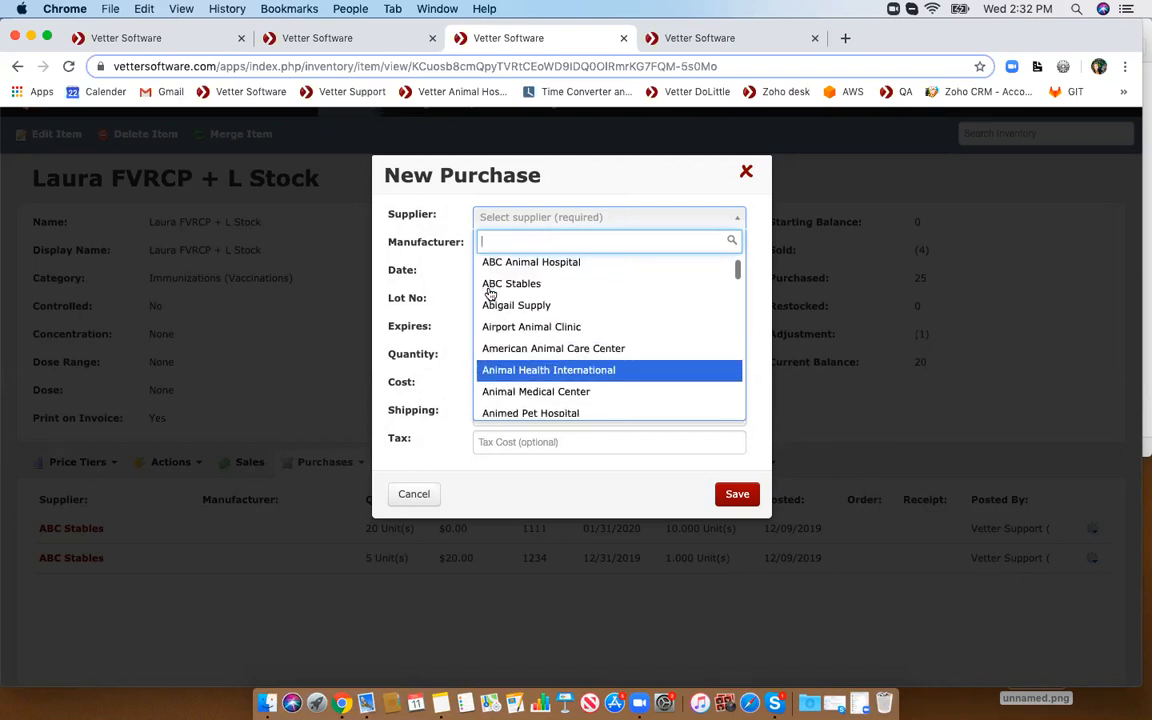
- Switch to the Laura Leukemia item tab and open the Contacts dashboard
click(366, 42)
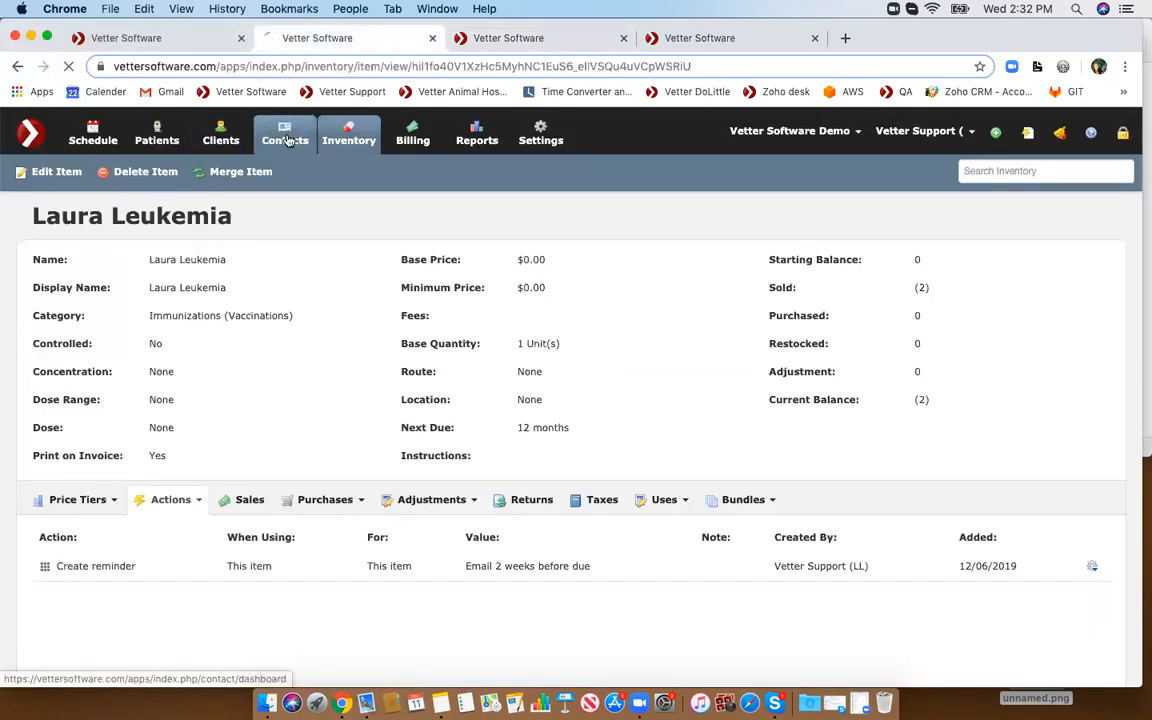
click(287, 140)
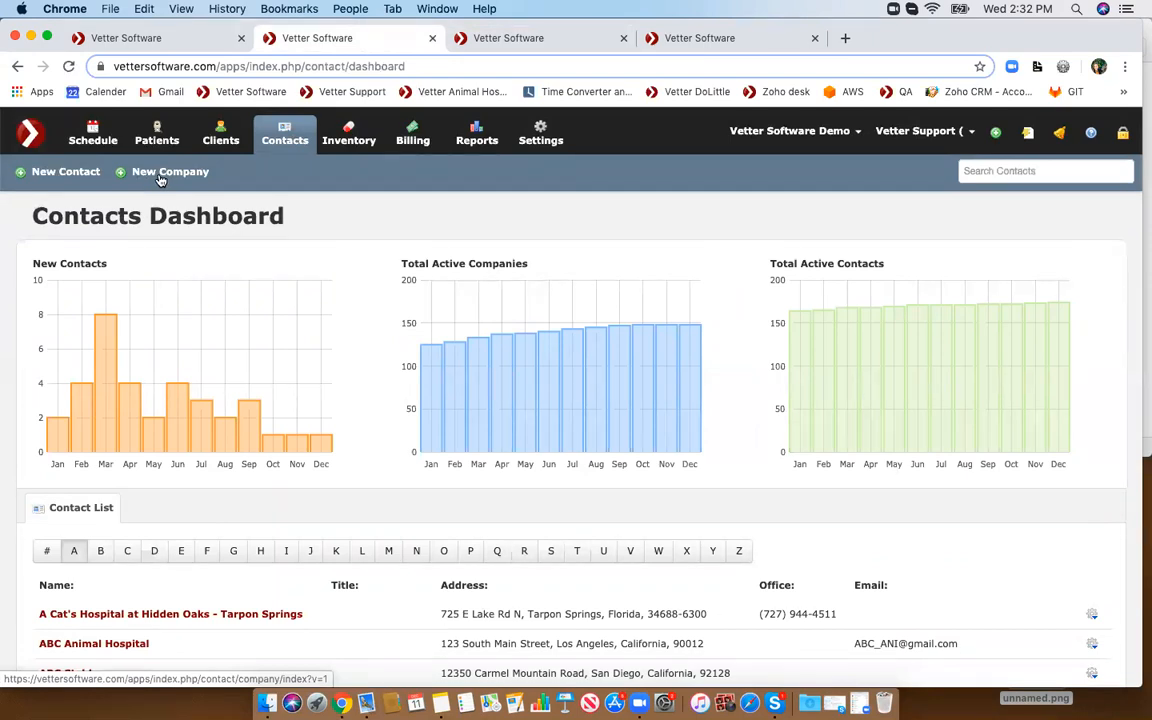
- Return to the new purchase, browse the suppliers and expiry date field, then close it without saving
click(470, 38)
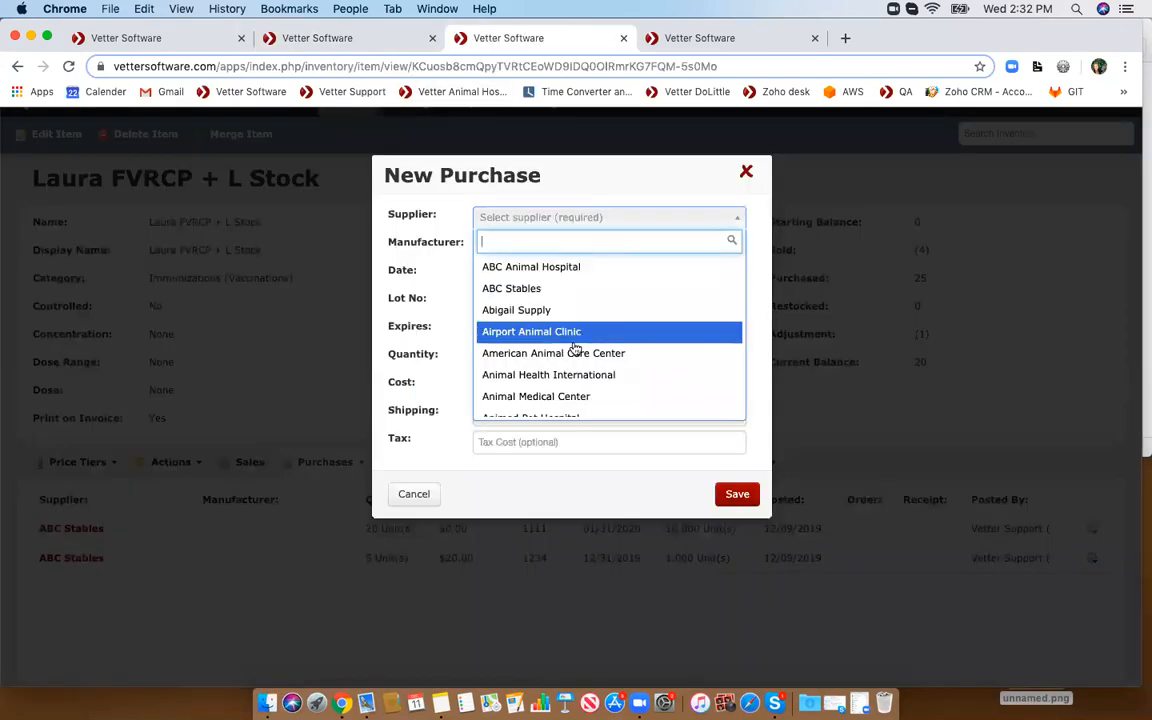
scroll(575, 347, down, 10)
scroll(568, 355, up, 5)
click(750, 175)
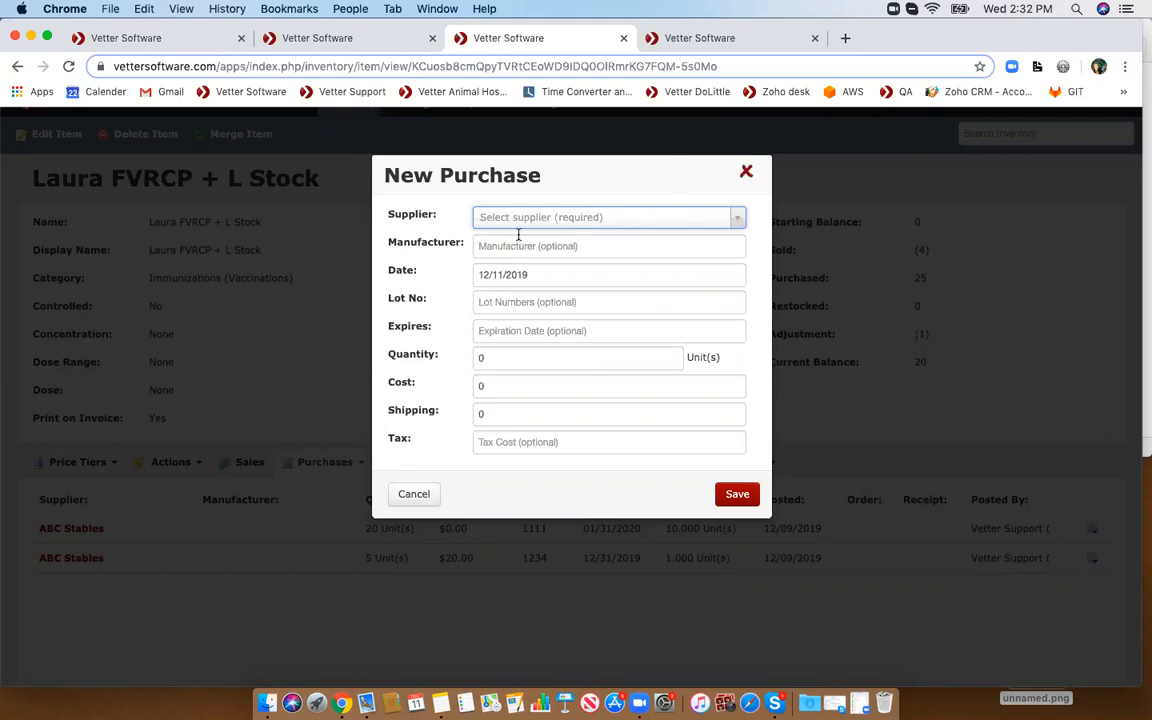
click(520, 331)
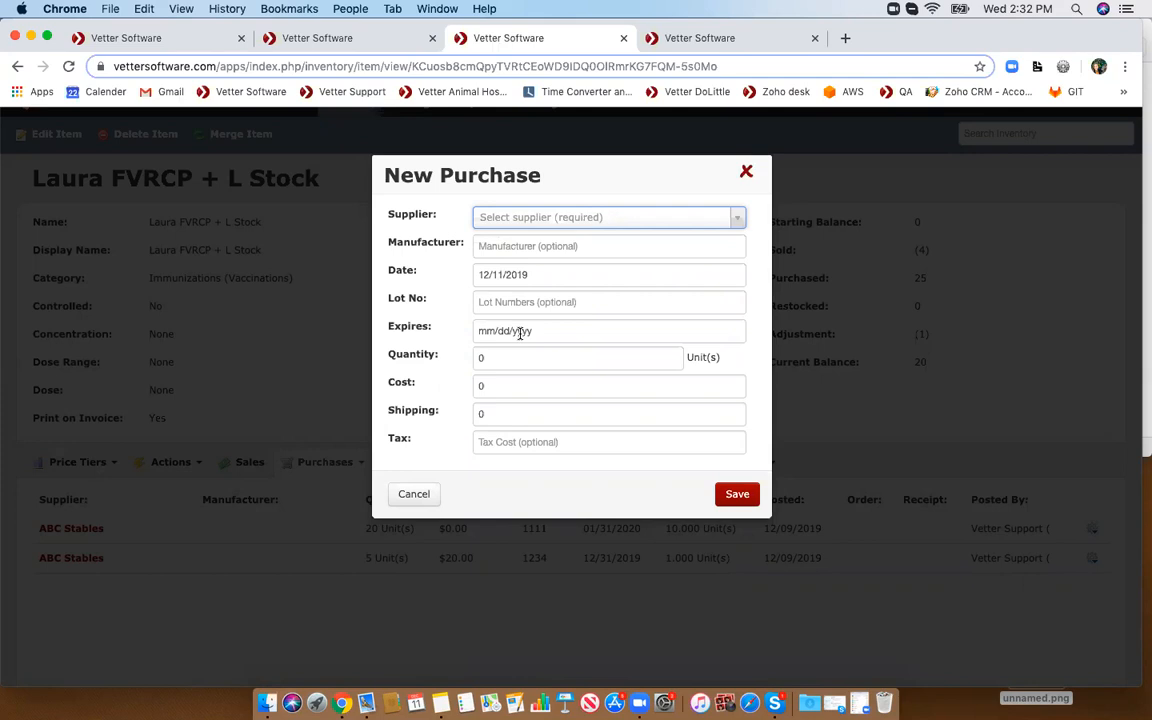
click(746, 173)
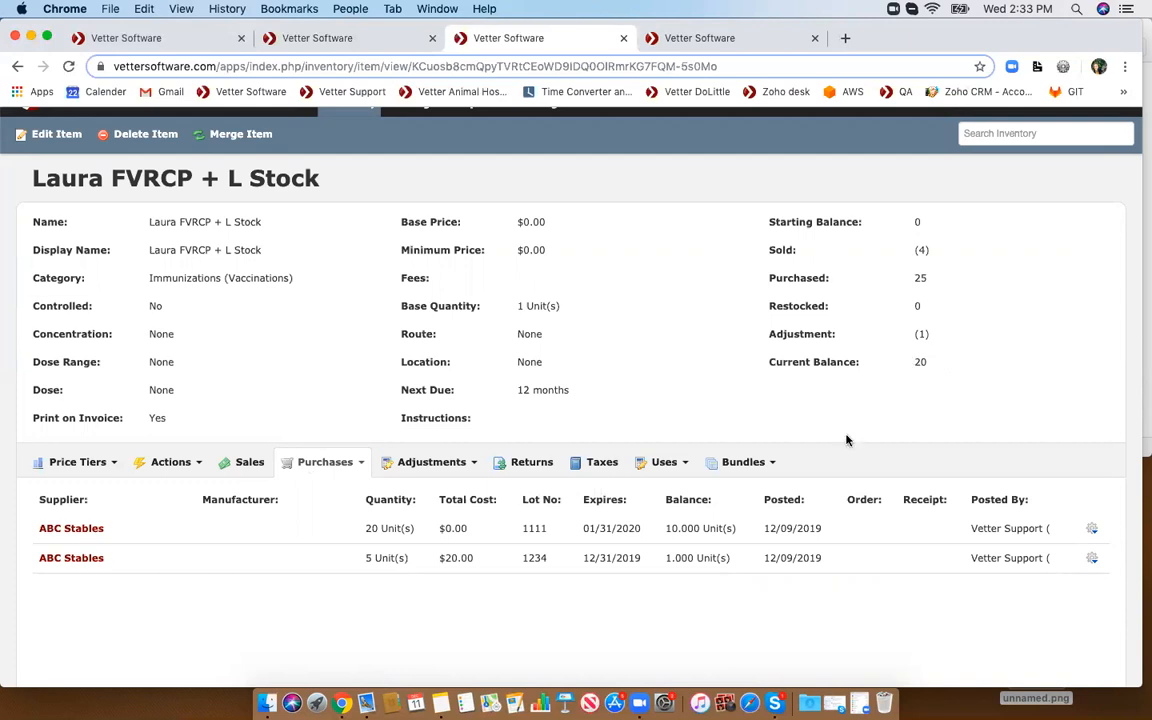
- Review the first purchase's action menu, then view the Laura FVRCP + L Stock item's adjustments
scroll(843, 437, down, 2)
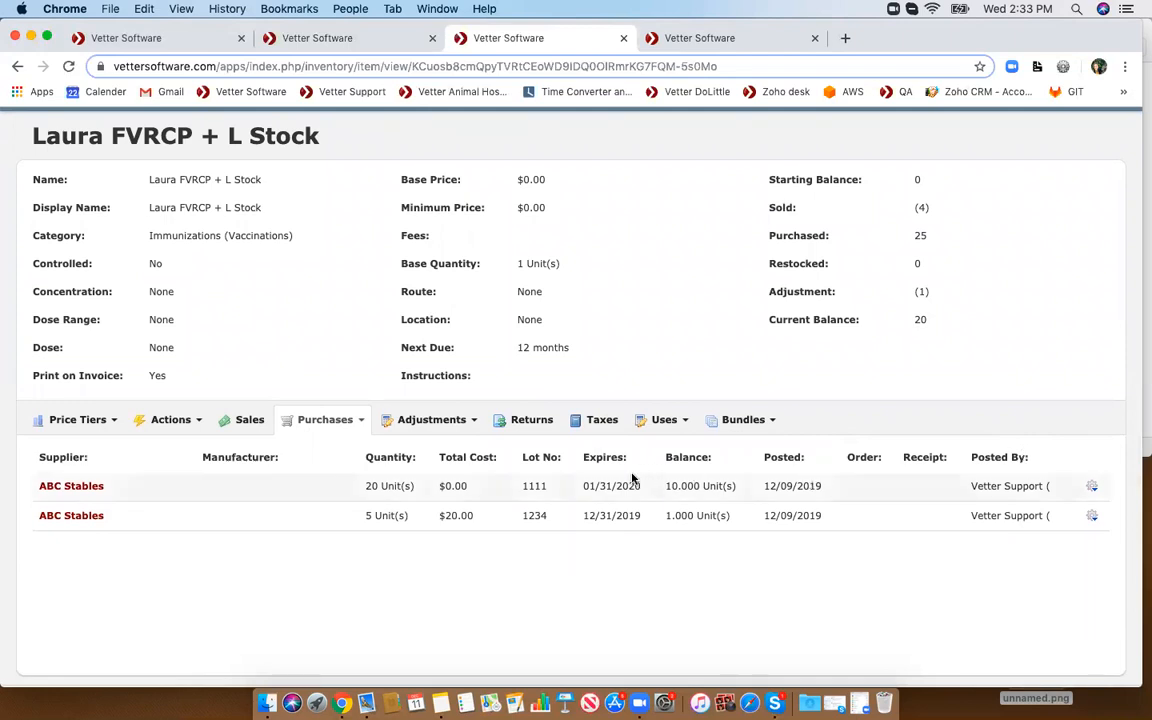
click(1090, 488)
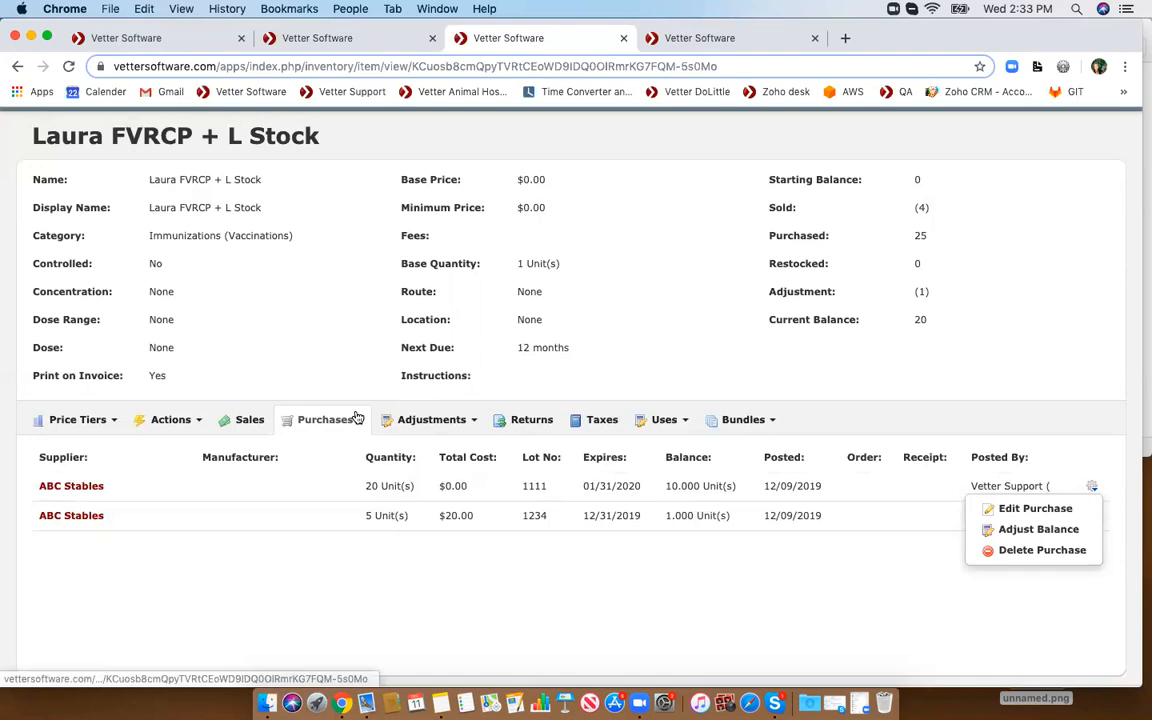
click(441, 421)
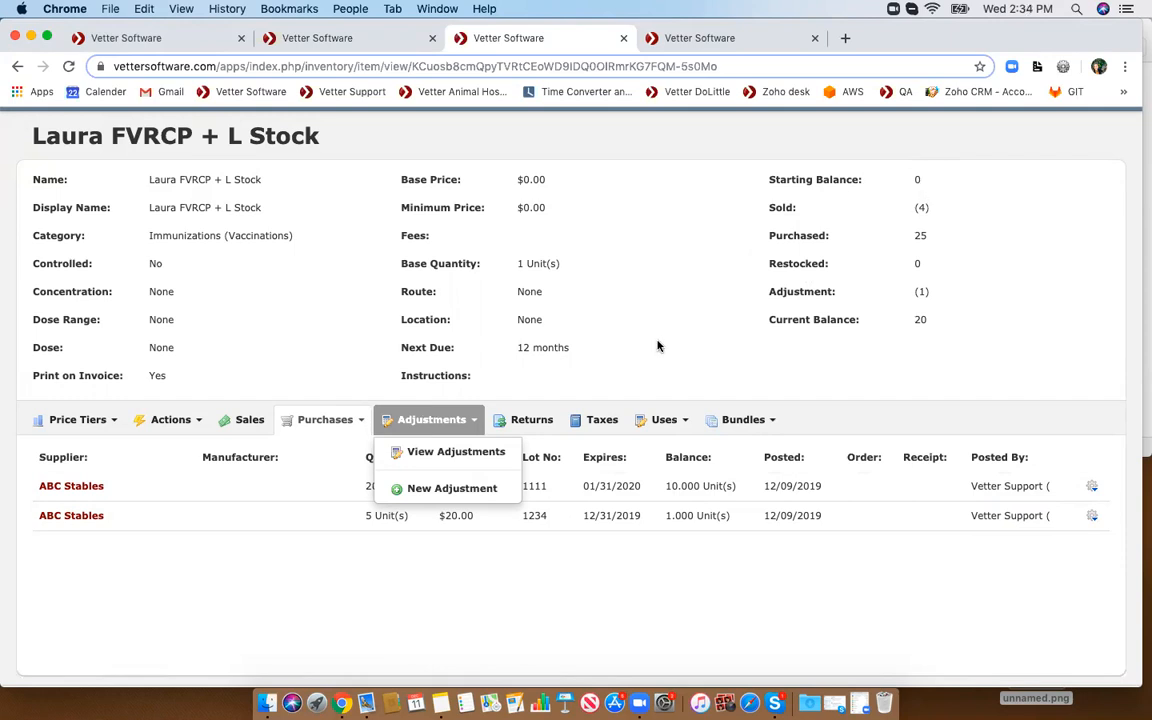
click(490, 375)
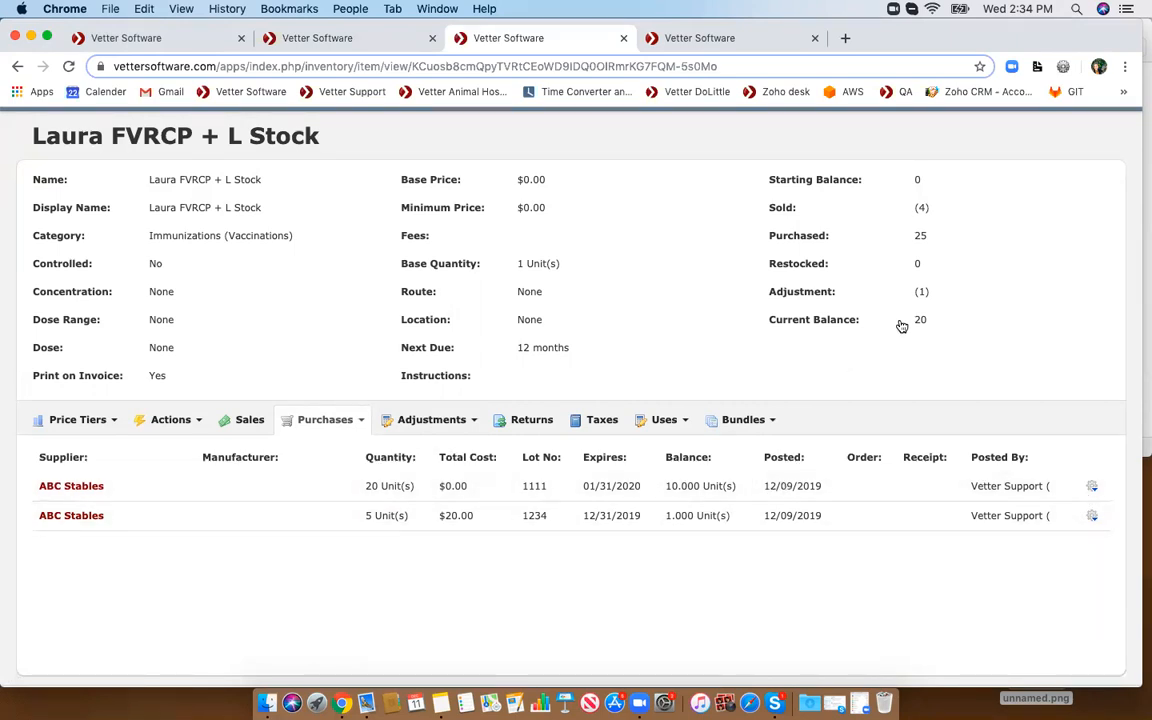
click(428, 424)
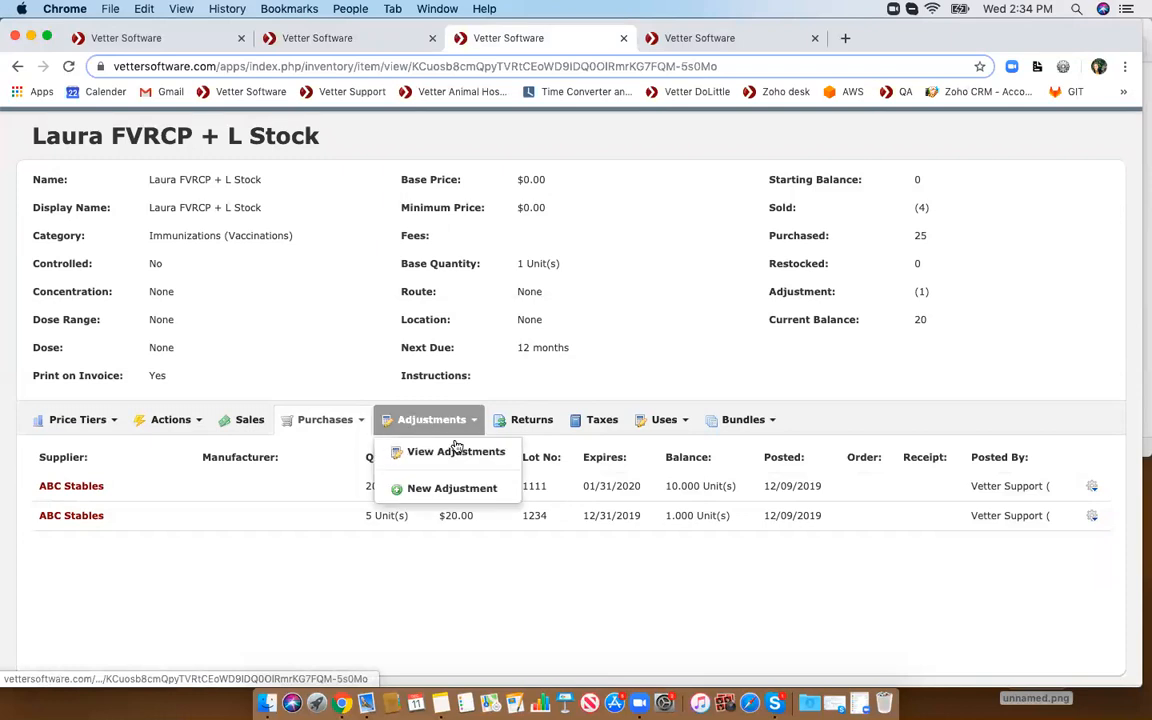
click(452, 453)
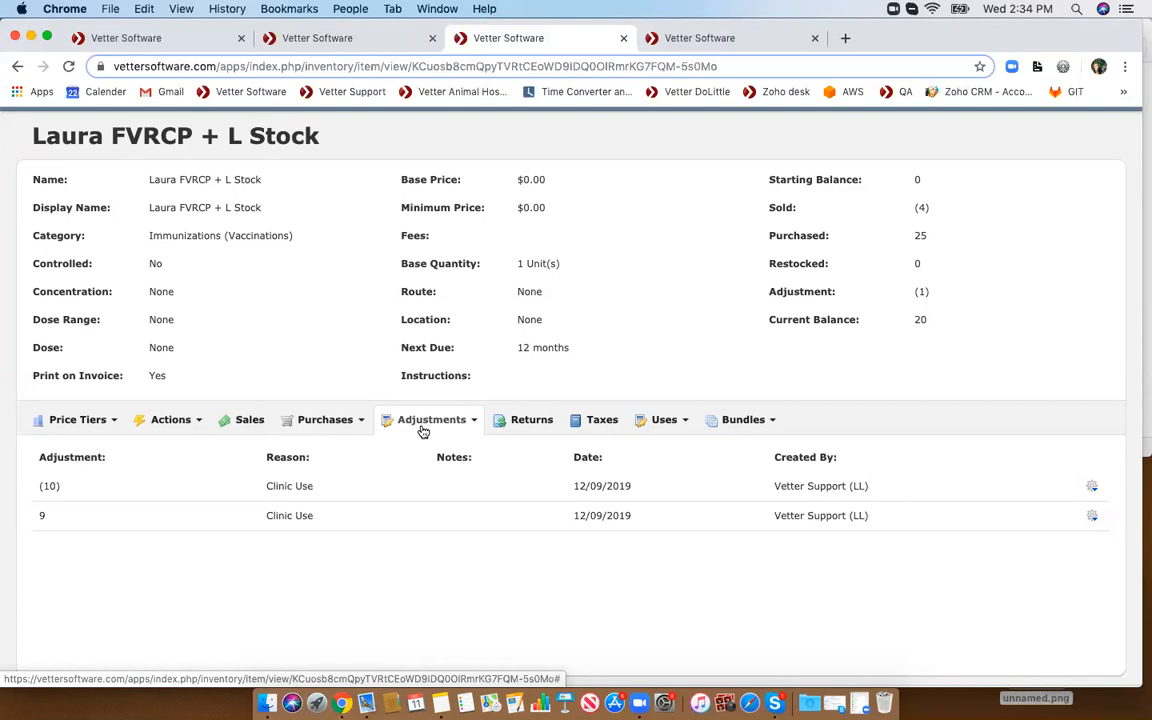
- Open Inventory in a new tab, start a new inventory item and inspect its Adjustments menu
scroll(400, 260, up, 2)
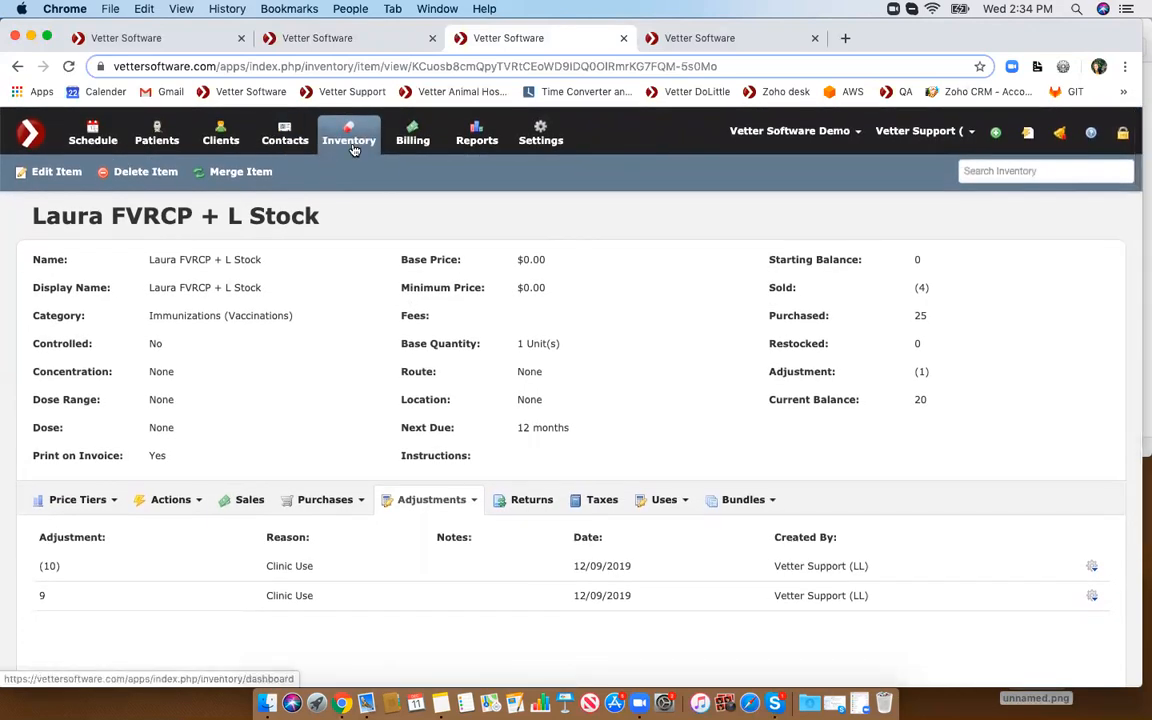
right_click(347, 133)
click(400, 137)
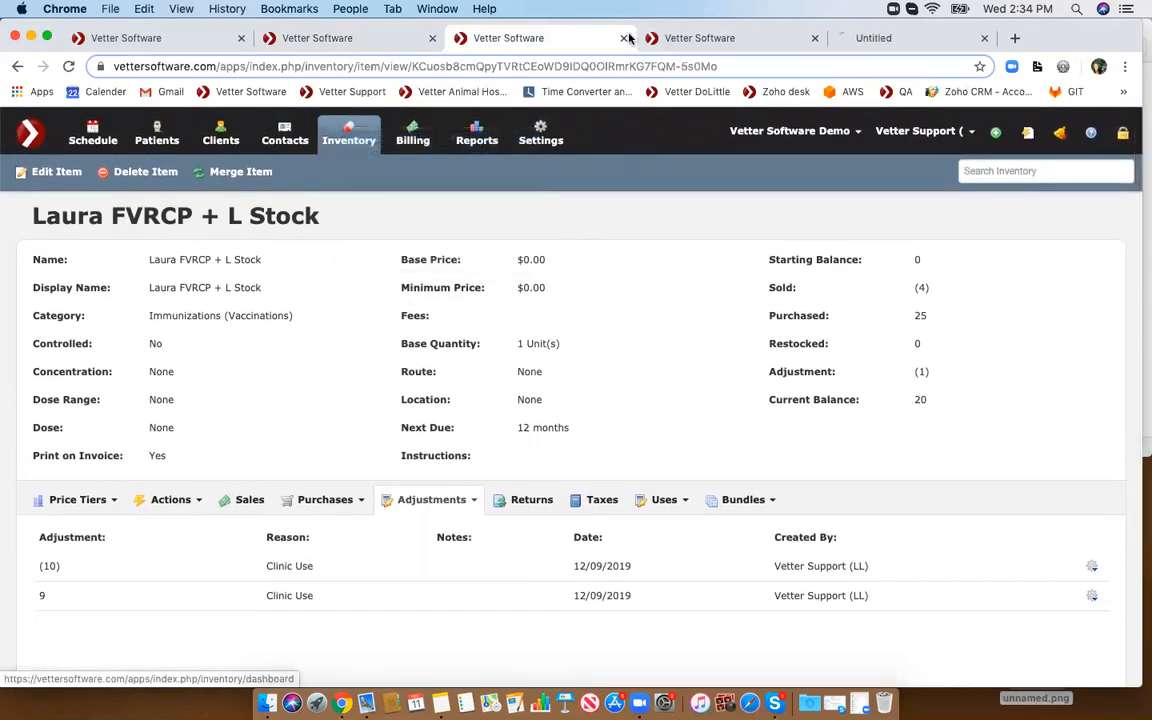
click(855, 38)
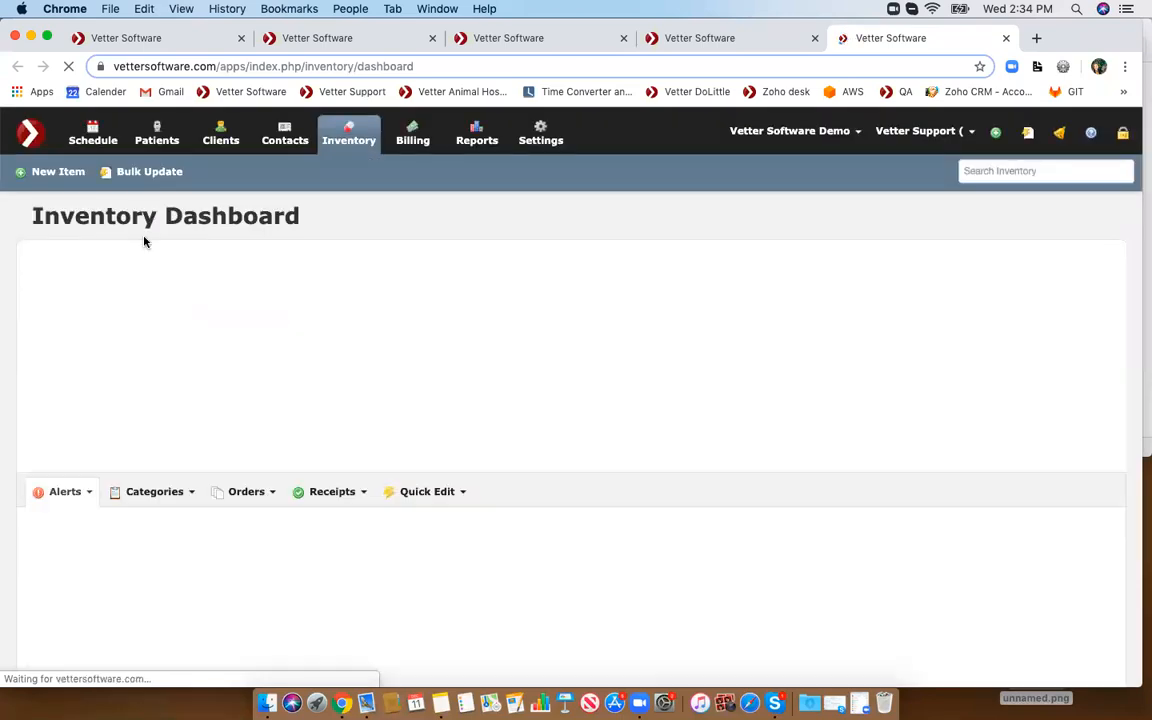
click(50, 177)
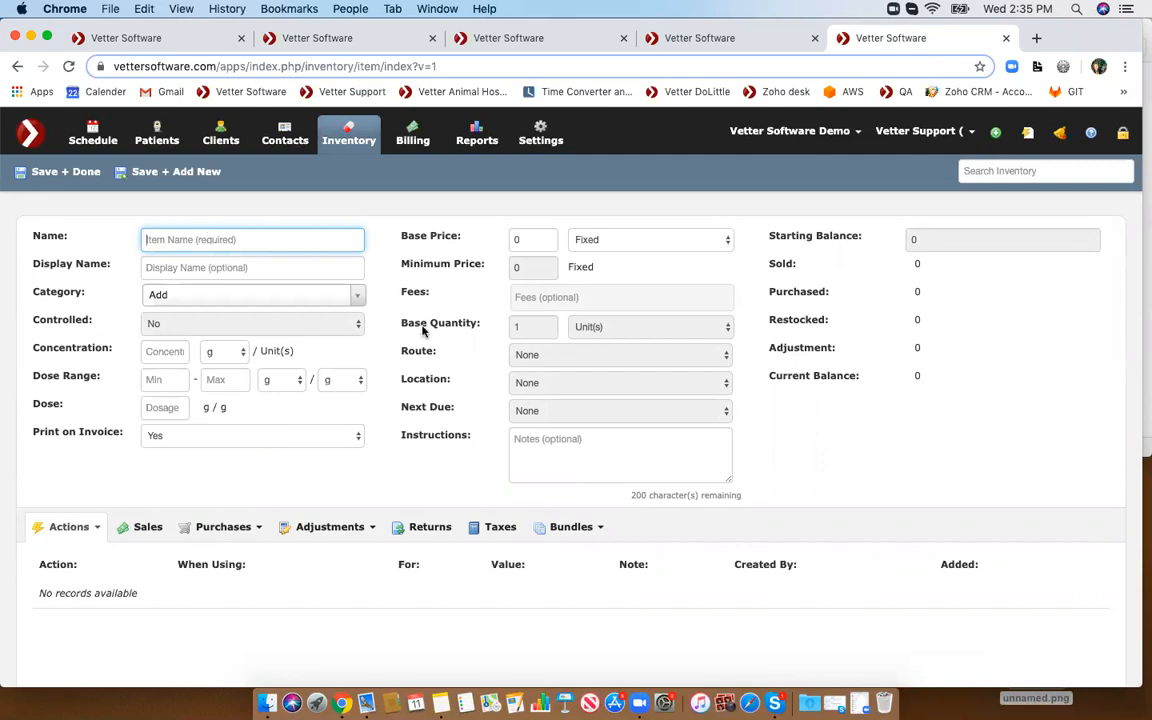
click(315, 527)
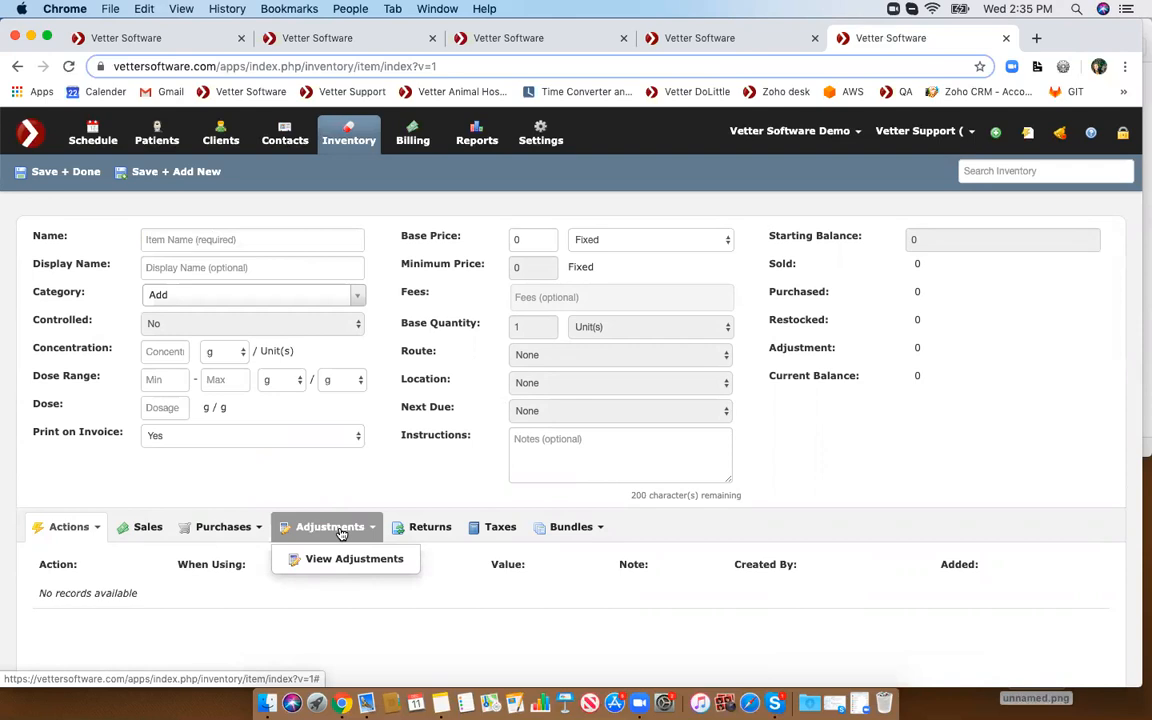
click(350, 527)
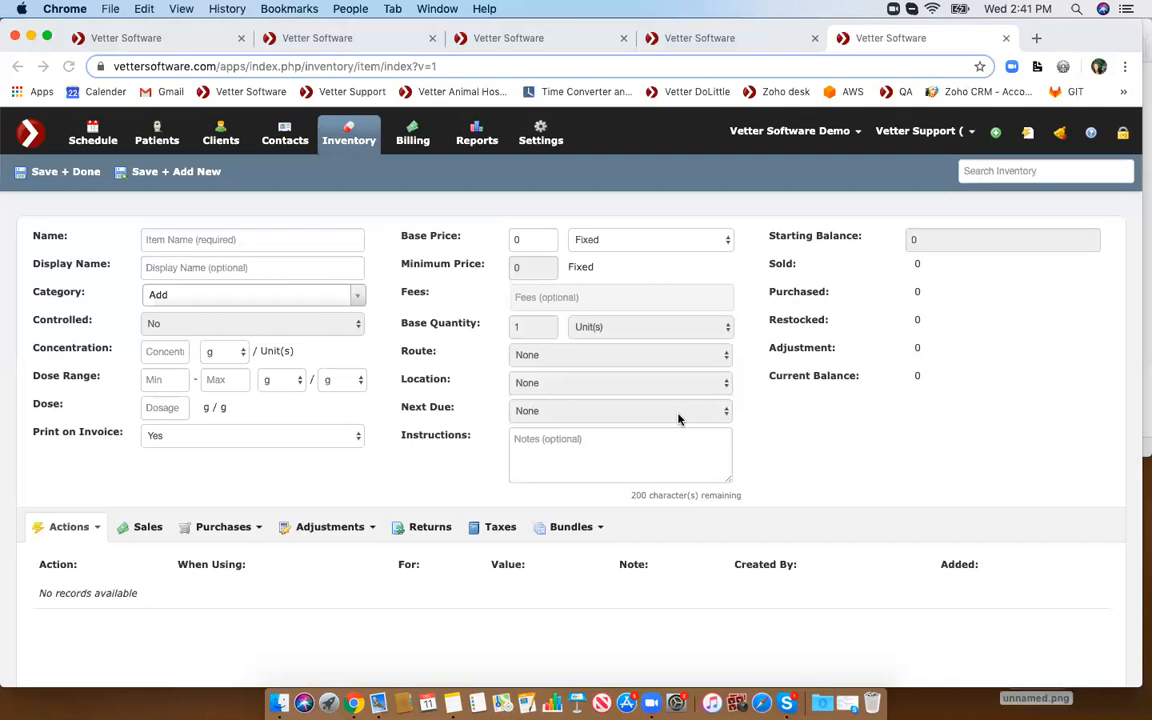
- Open the Vetter Software support knowledge base from the help menu in a new tab
right_click(1091, 134)
click(962, 141)
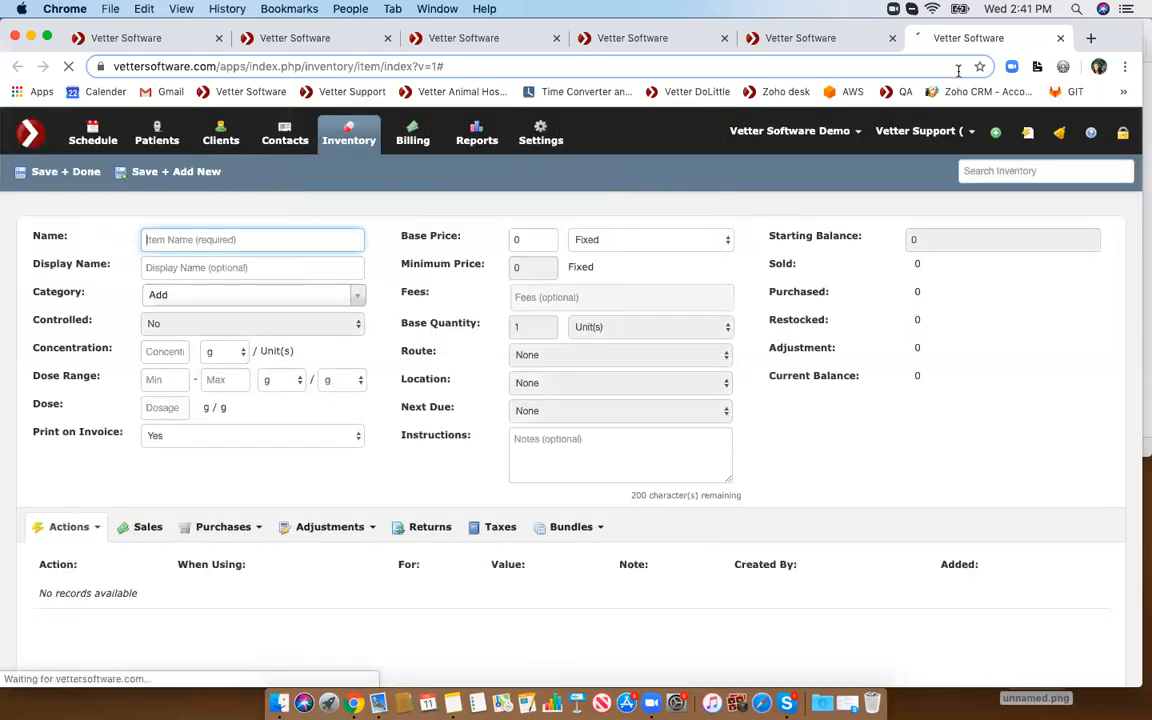
click(1091, 134)
click(1030, 164)
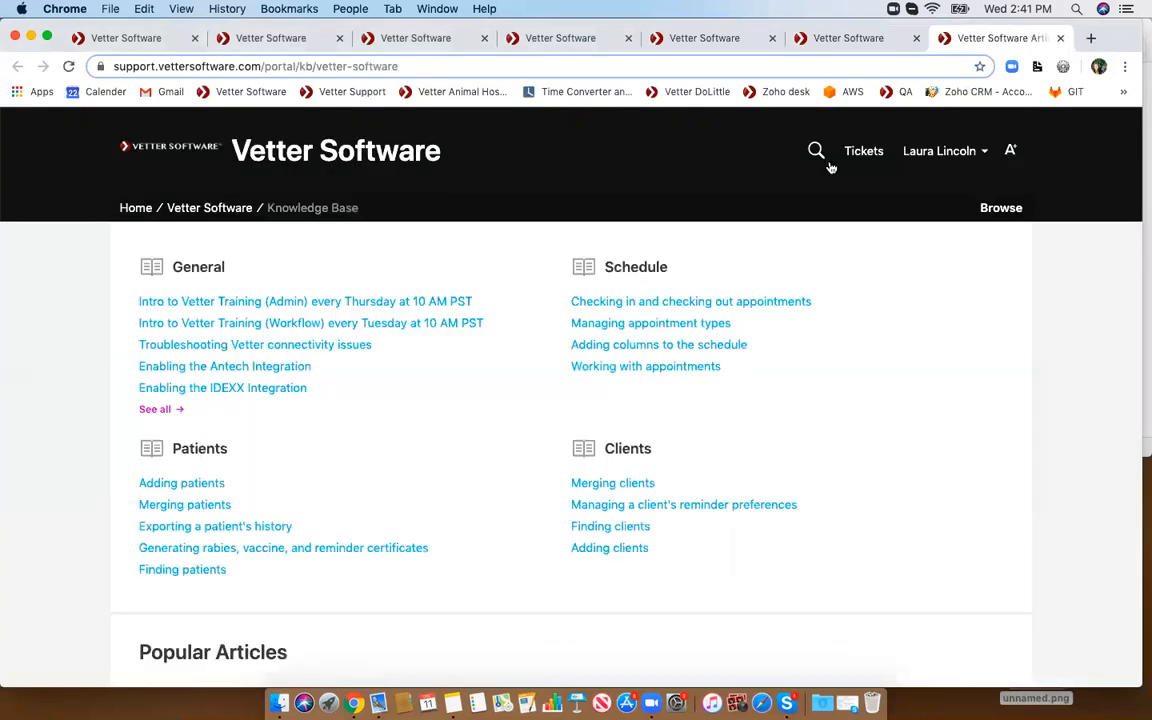
- Search the knowledge base for "merging" and open the Merging inventory items article
click(817, 150)
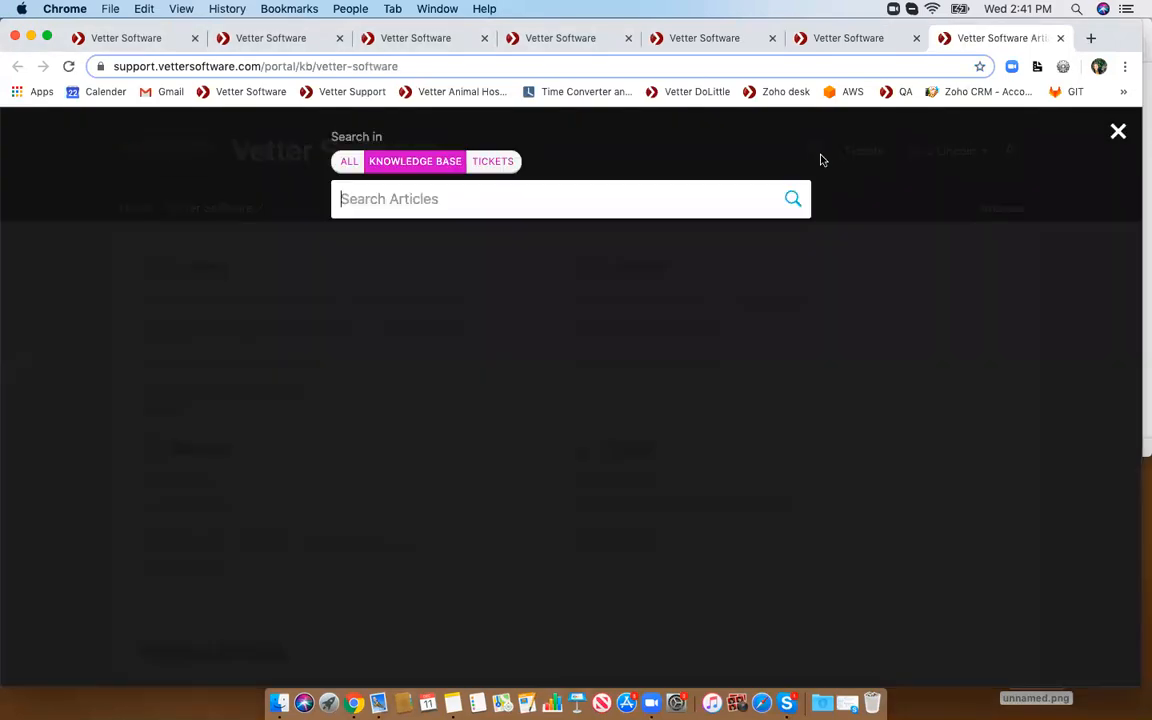
text(merging)
key(Return)
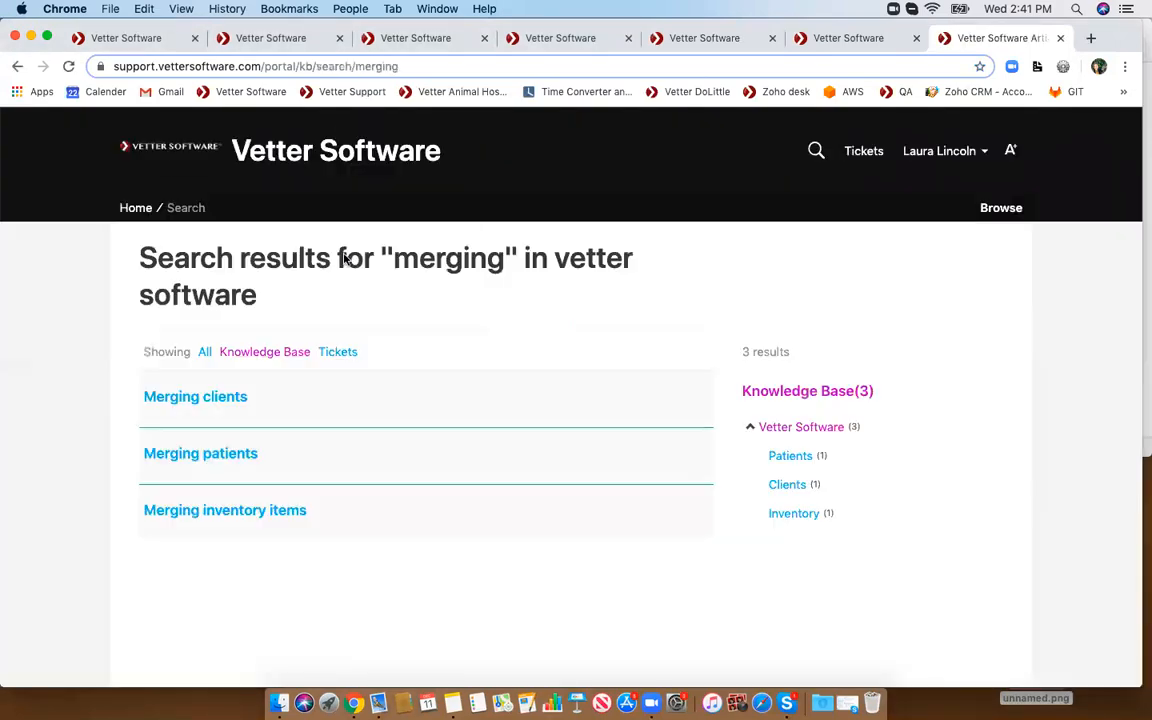
click(216, 511)
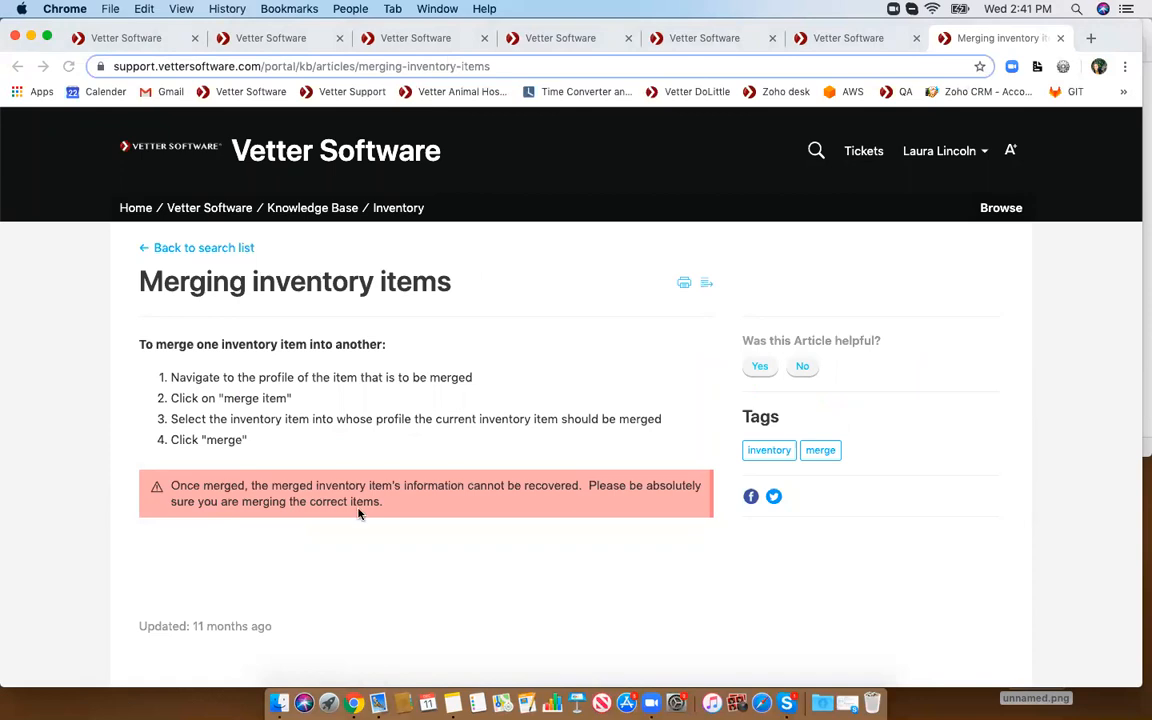
- Highlight the article's merge instructions and warning, then pull the article tab out into its own window
drag(380, 503, 142, 367)
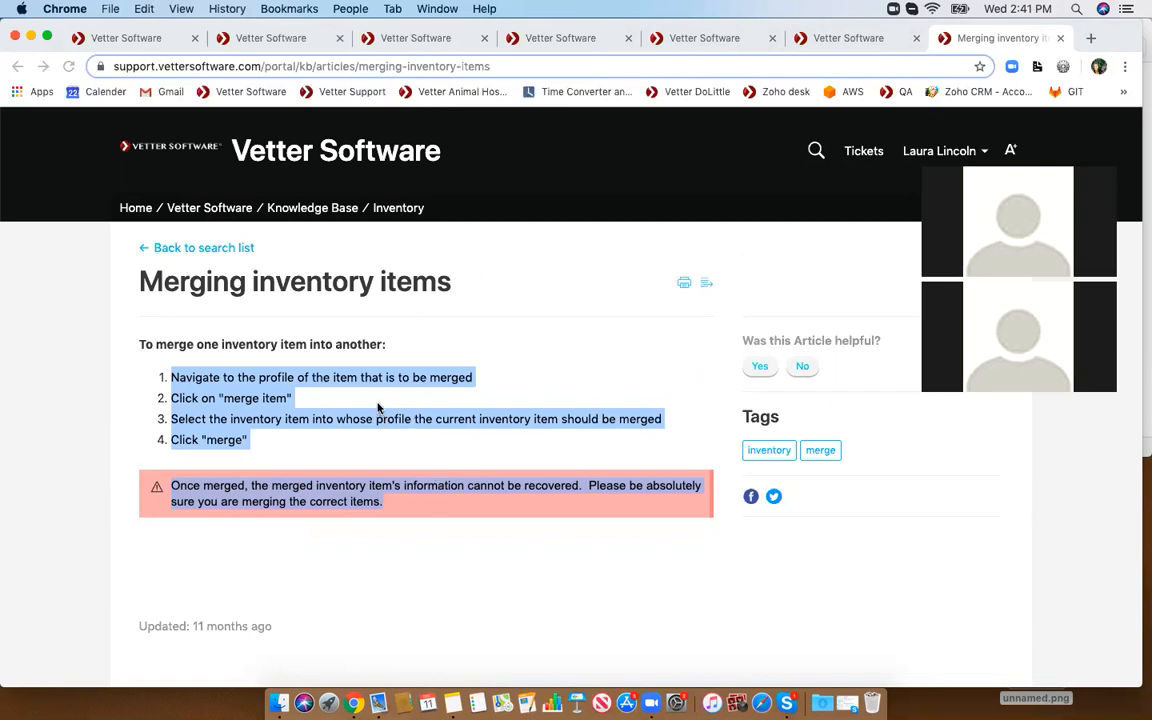
click(947, 60)
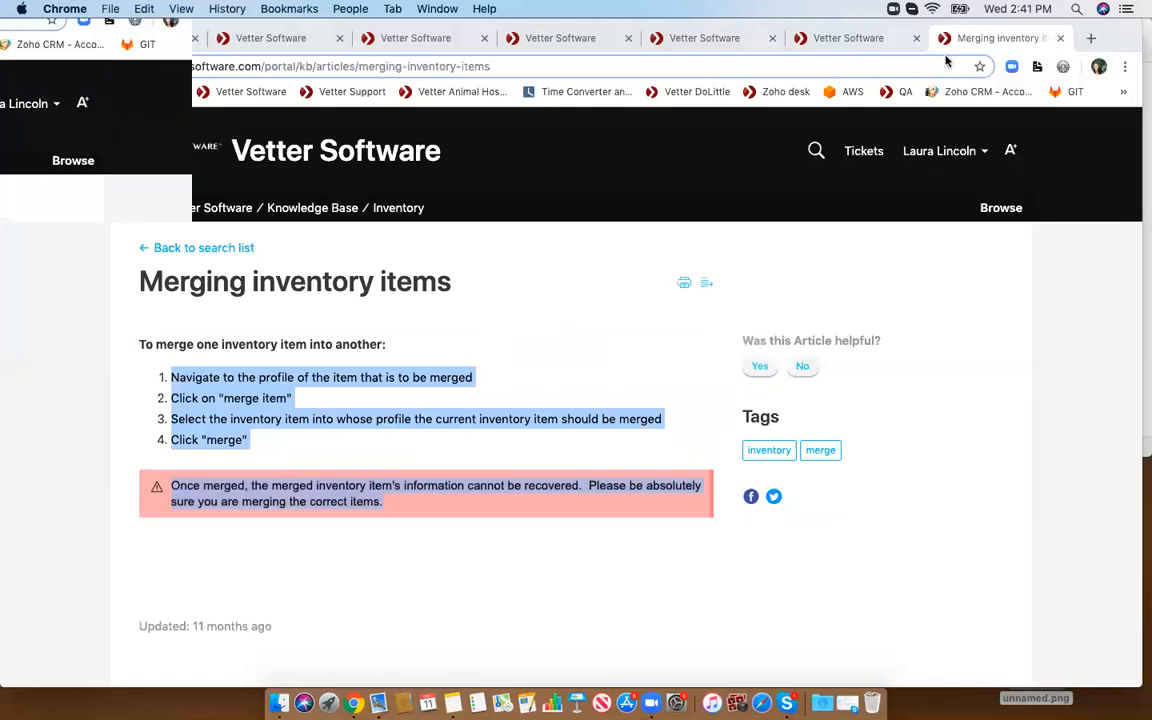